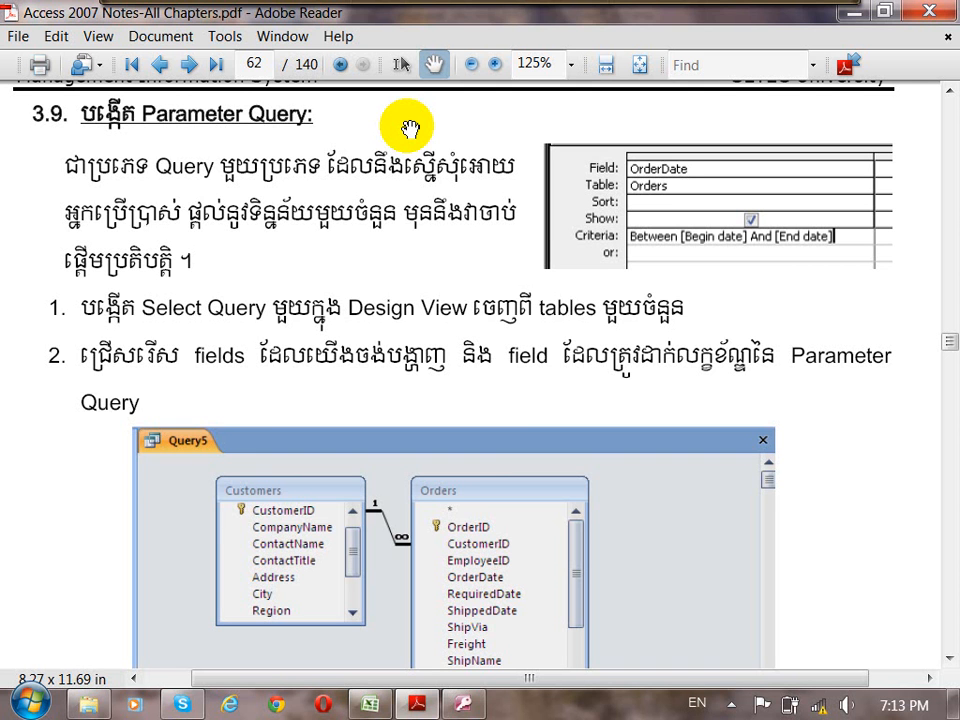
# Switch to Microsoft Access and create a new query in Design view containing the Customers and Orders tables.
pyautogui.click(463, 704)
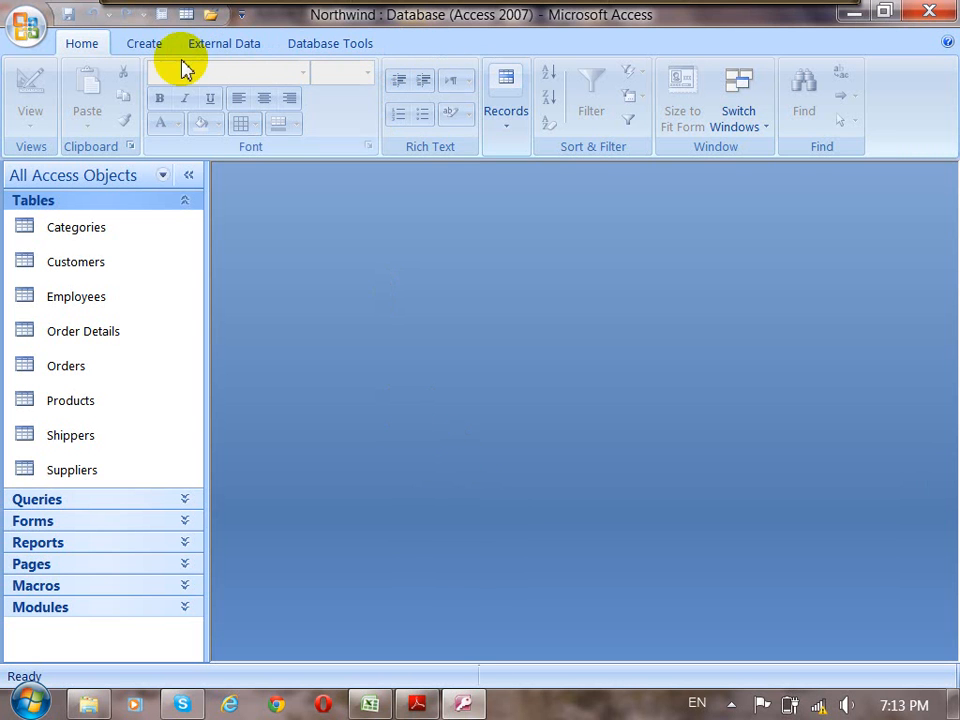
pyautogui.click(141, 46)
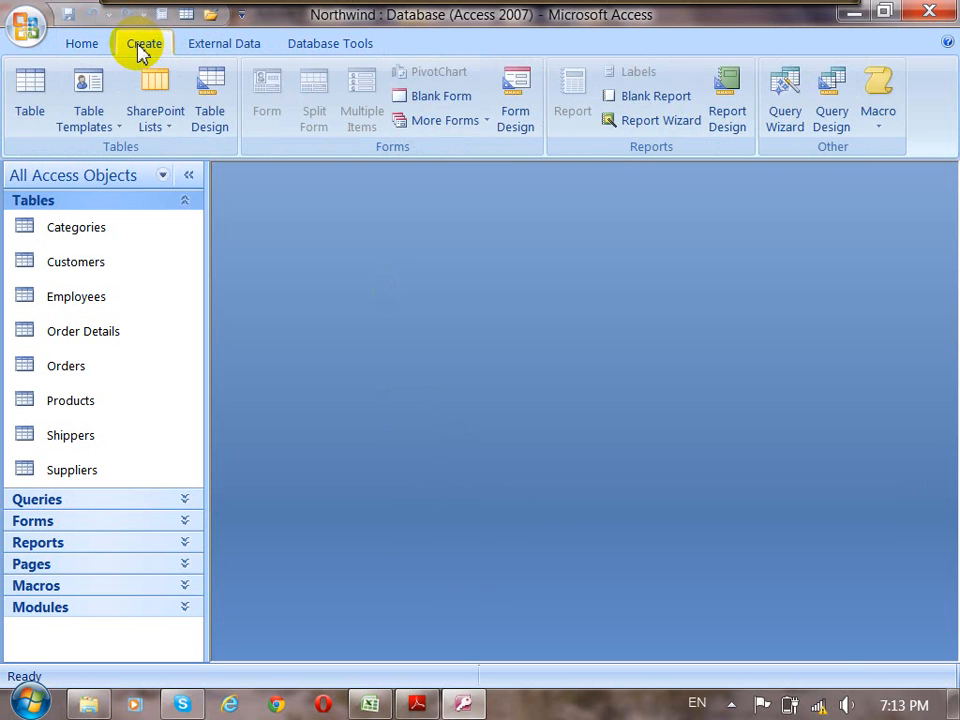
pyautogui.click(832, 110)
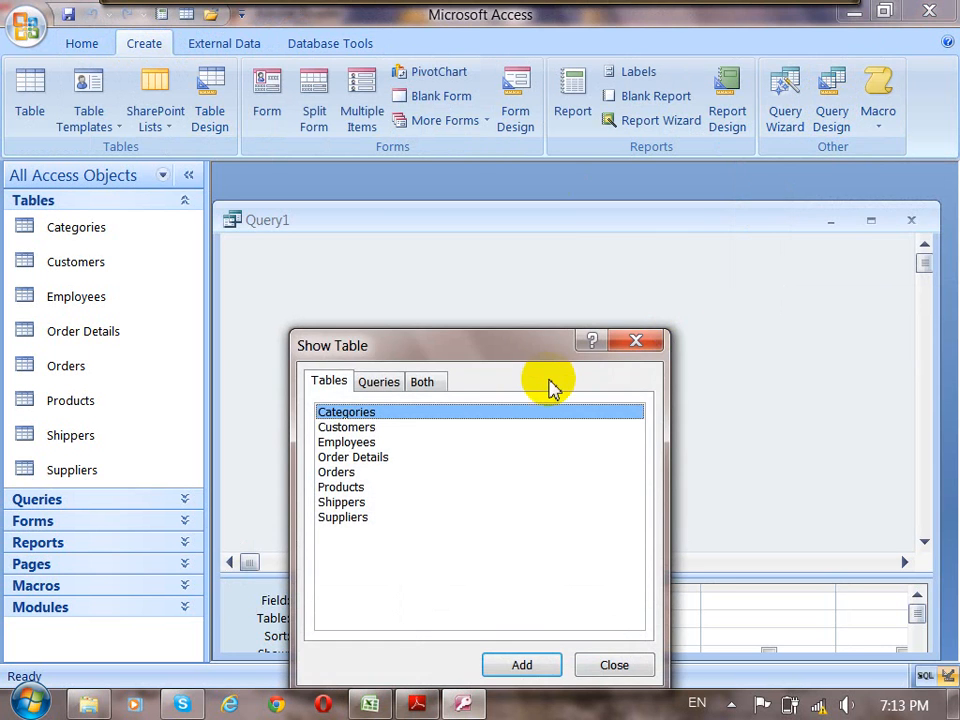
pyautogui.moveTo(529, 349); pyautogui.dragTo(558, 226)
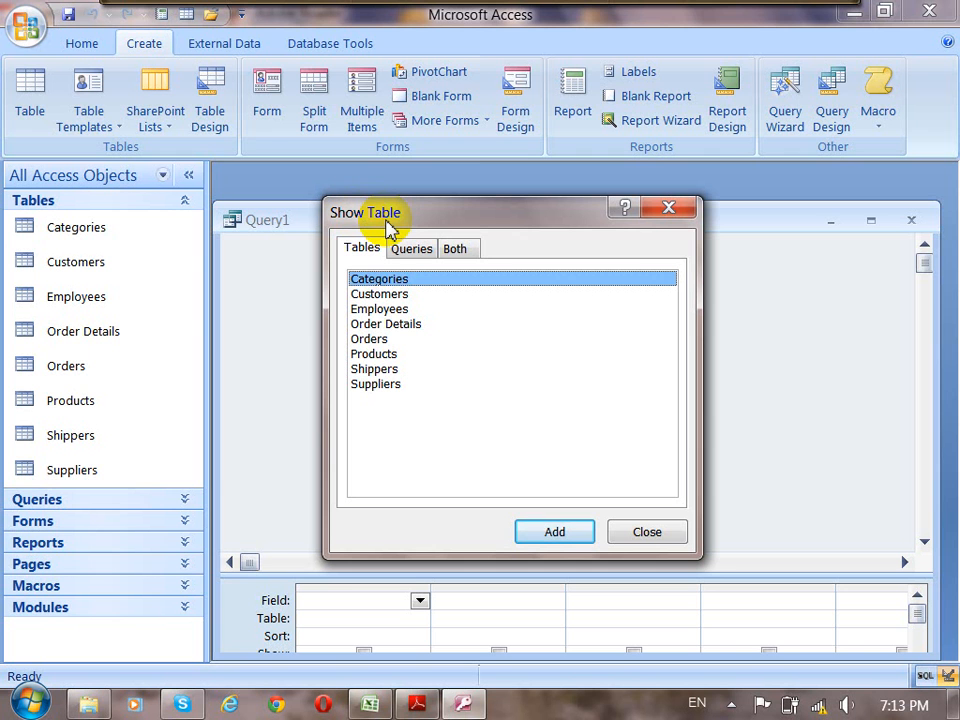
pyautogui.click(380, 294)
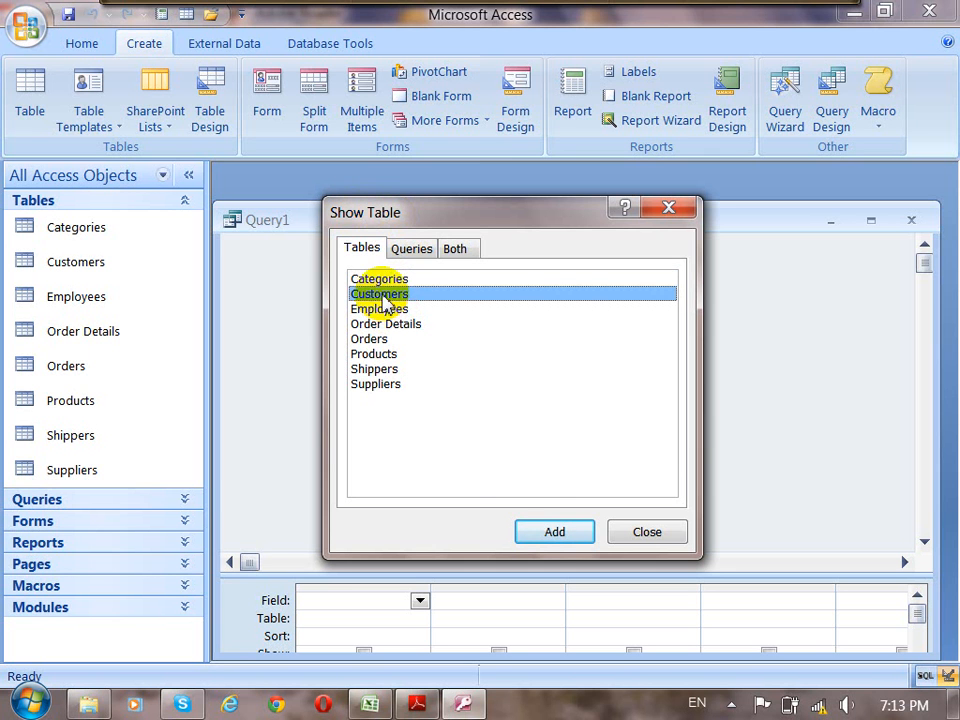
pyautogui.click(555, 533)
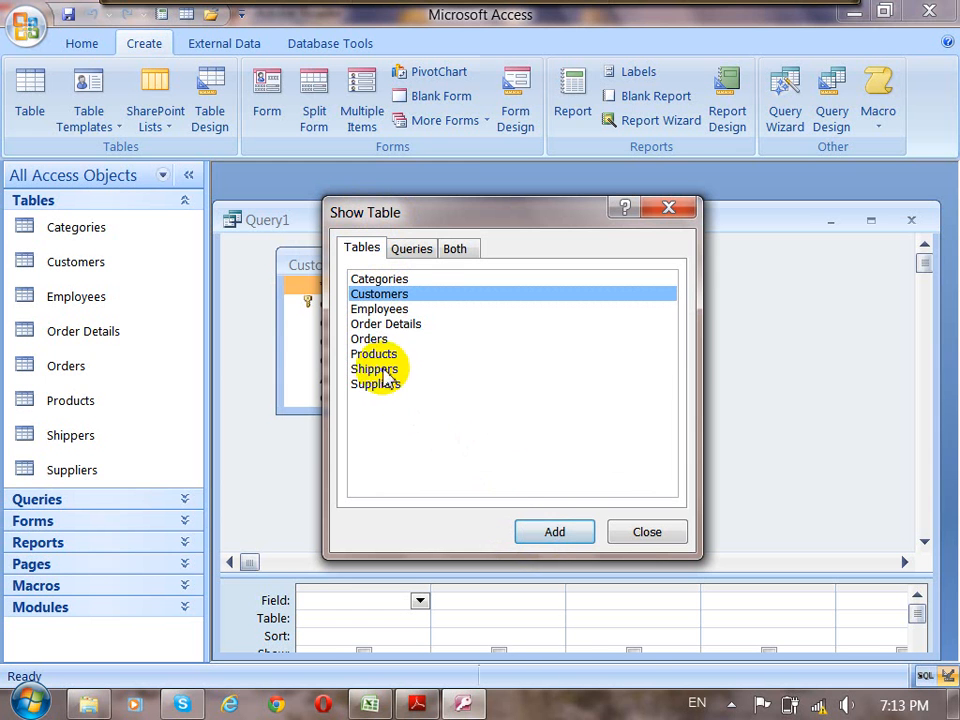
pyautogui.click(368, 339)
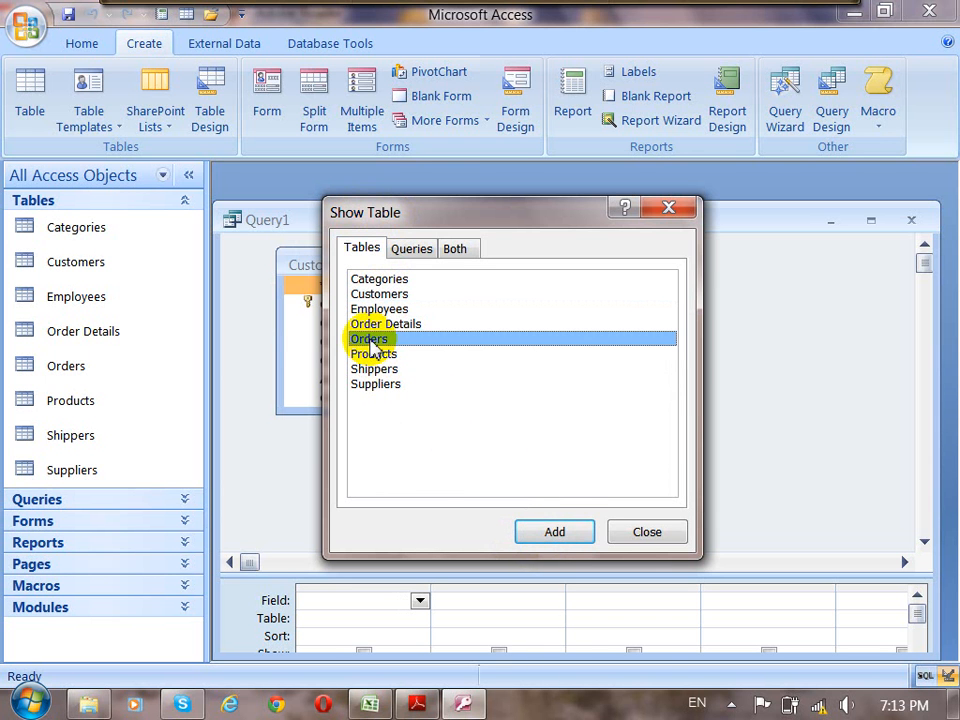
pyautogui.click(553, 534)
pyautogui.click(668, 538)
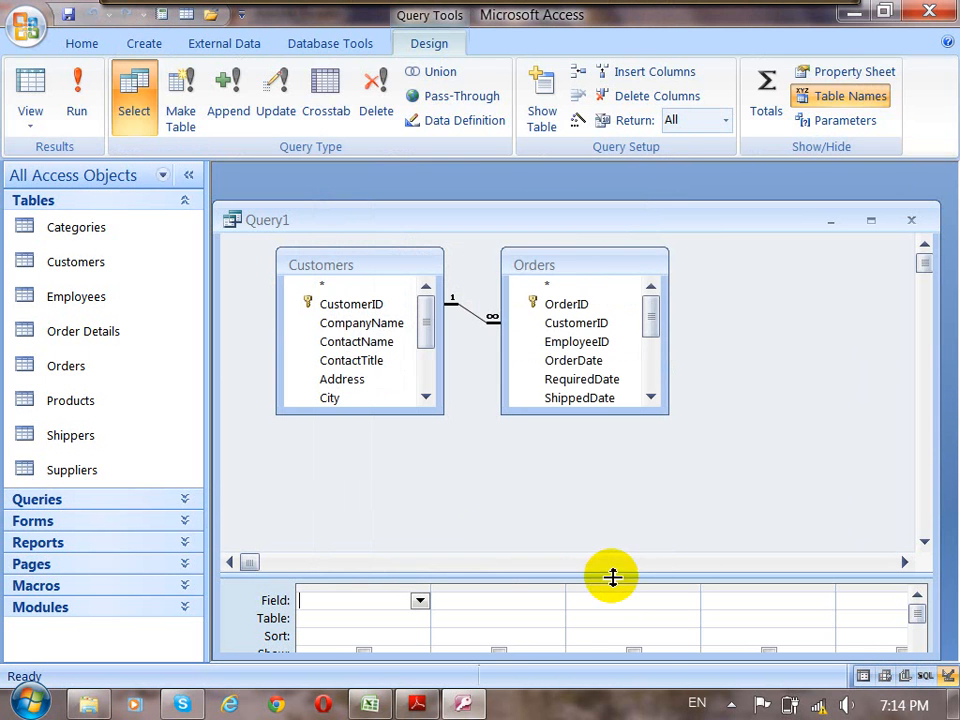
# Enlarge the query design grid and add the CustomerID and ContactName fields from the Customers table.
pyautogui.moveTo(621, 529); pyautogui.dragTo(628, 440)
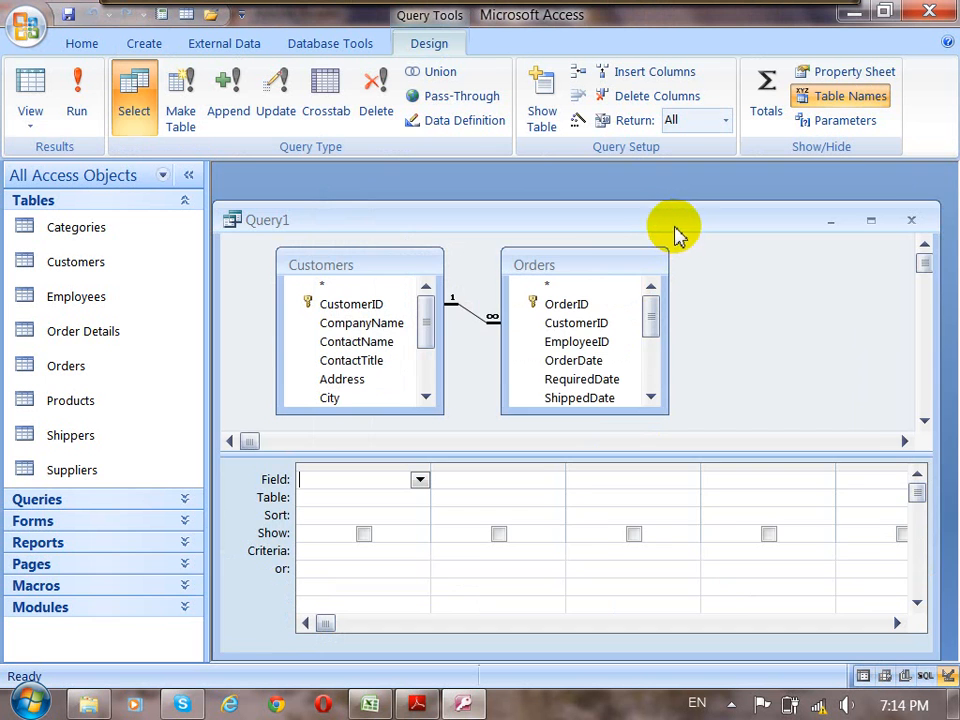
pyautogui.moveTo(676, 232); pyautogui.dragTo(683, 211)
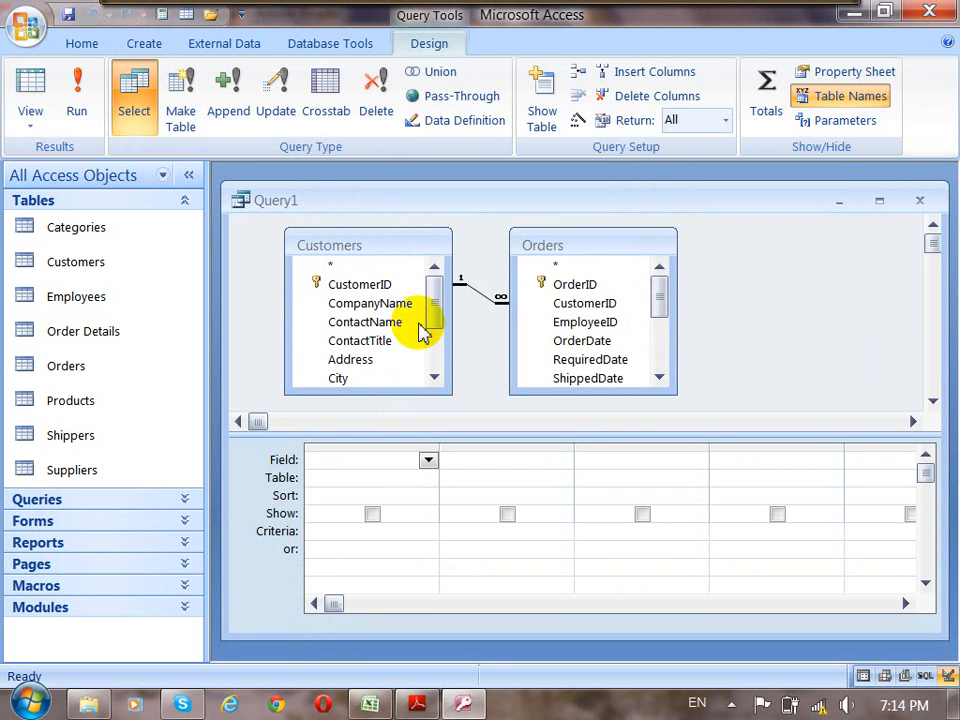
pyautogui.click(371, 291)
pyautogui.moveTo(371, 291); pyautogui.dragTo(345, 460)
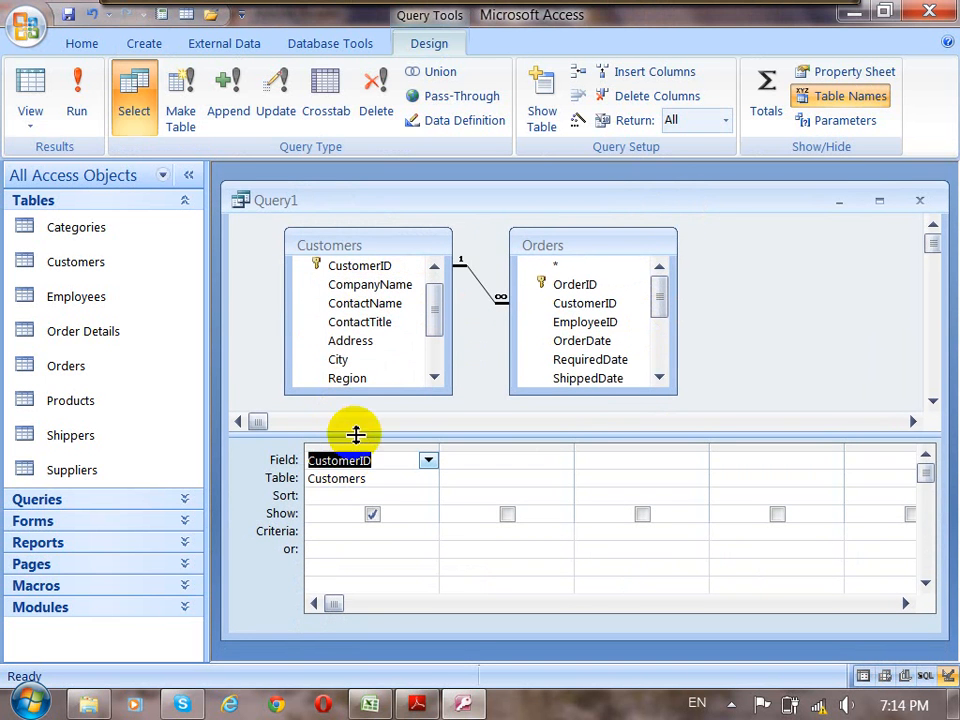
pyautogui.click(370, 288)
pyautogui.moveTo(371, 303); pyautogui.dragTo(455, 462)
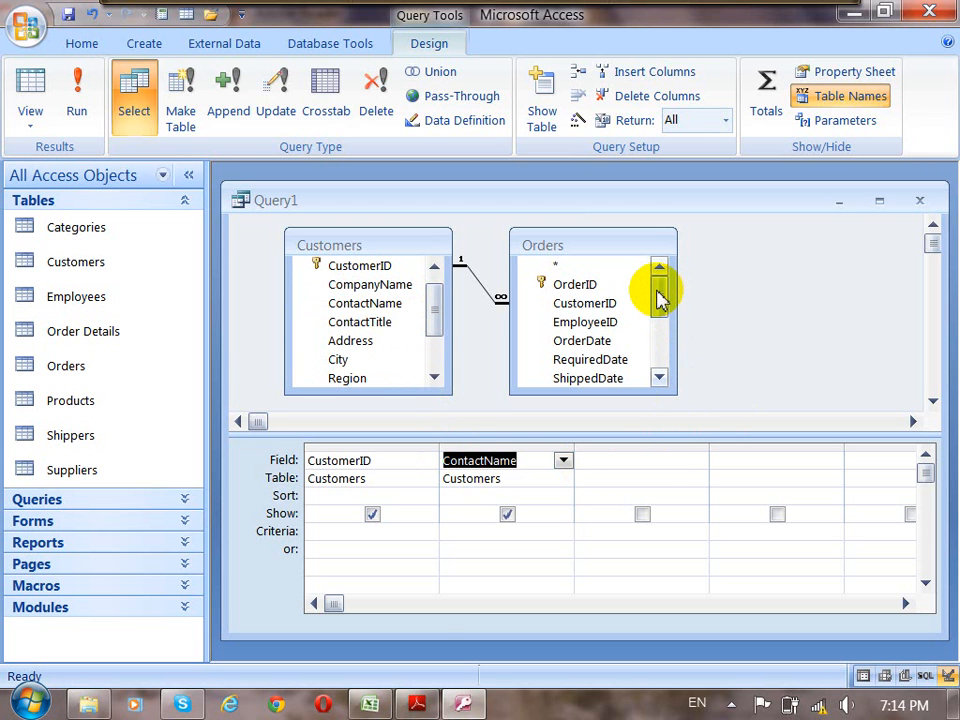
# Add the OrderID and OrderDate fields from the Orders table to the next two columns of the design grid.
pyautogui.click(598, 303)
pyautogui.click(594, 322)
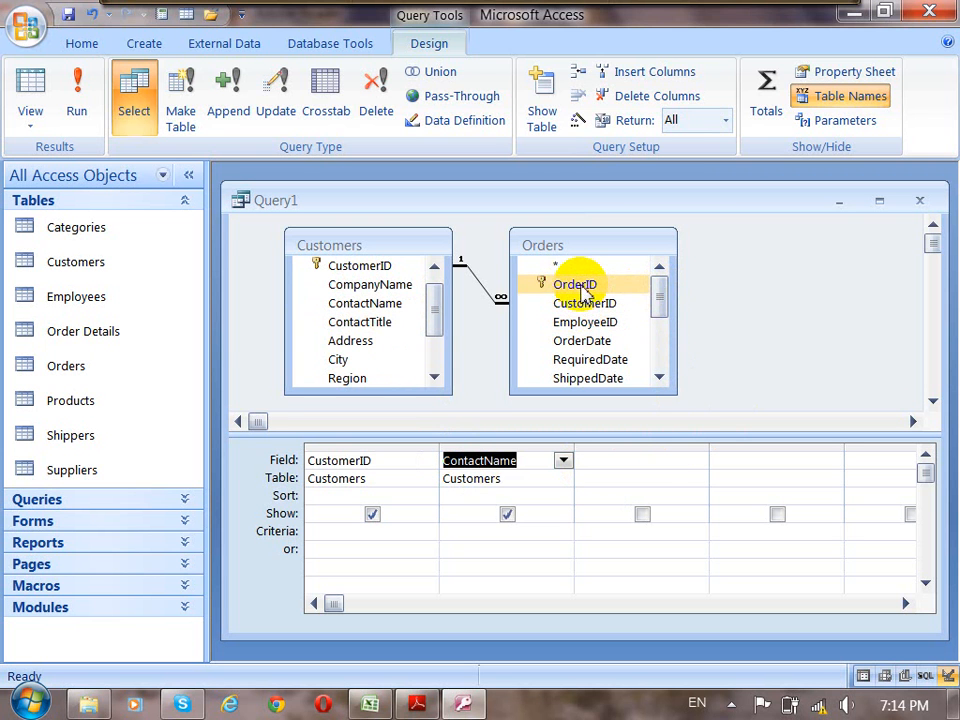
pyautogui.moveTo(578, 283); pyautogui.dragTo(615, 463)
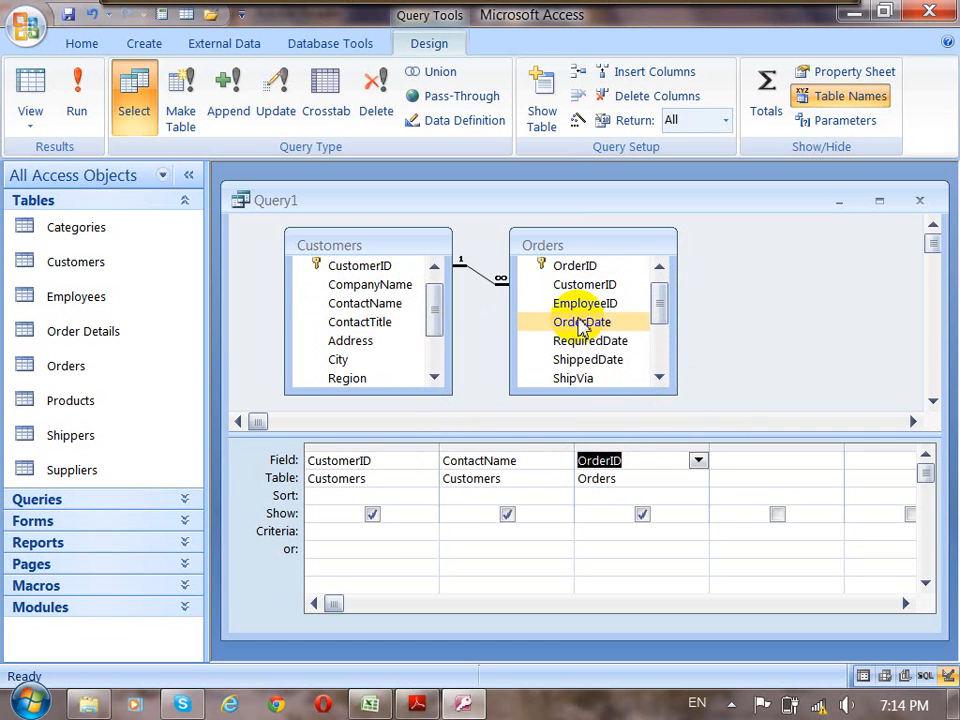
pyautogui.moveTo(583, 326); pyautogui.dragTo(735, 463)
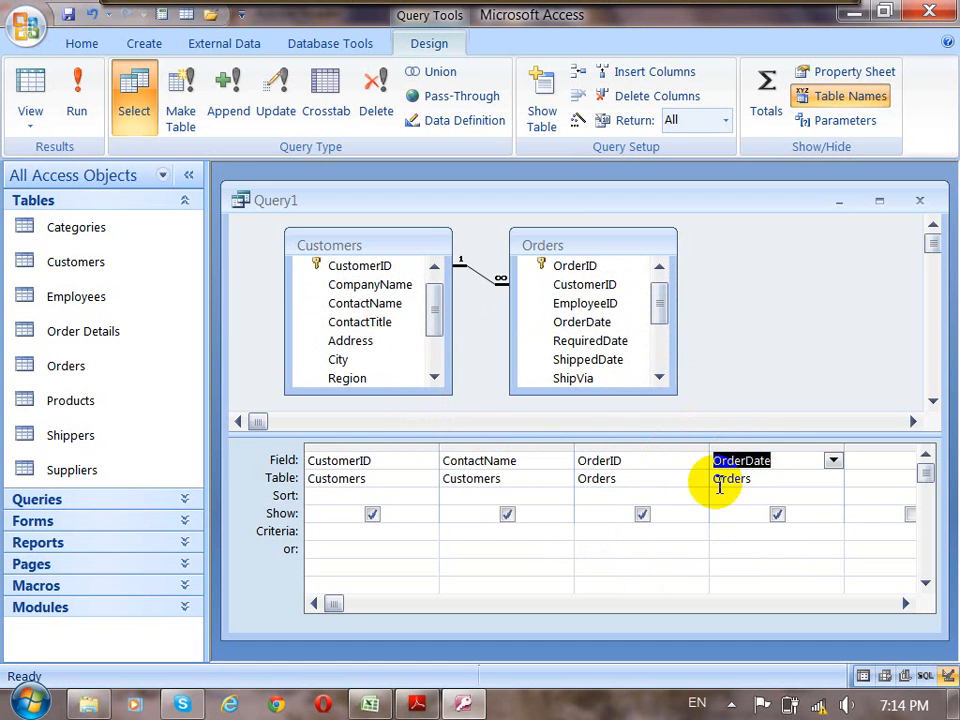
# Run the query and widen the Order Date, Order ID and Customer ID columns to fit their contents.
pyautogui.click(77, 98)
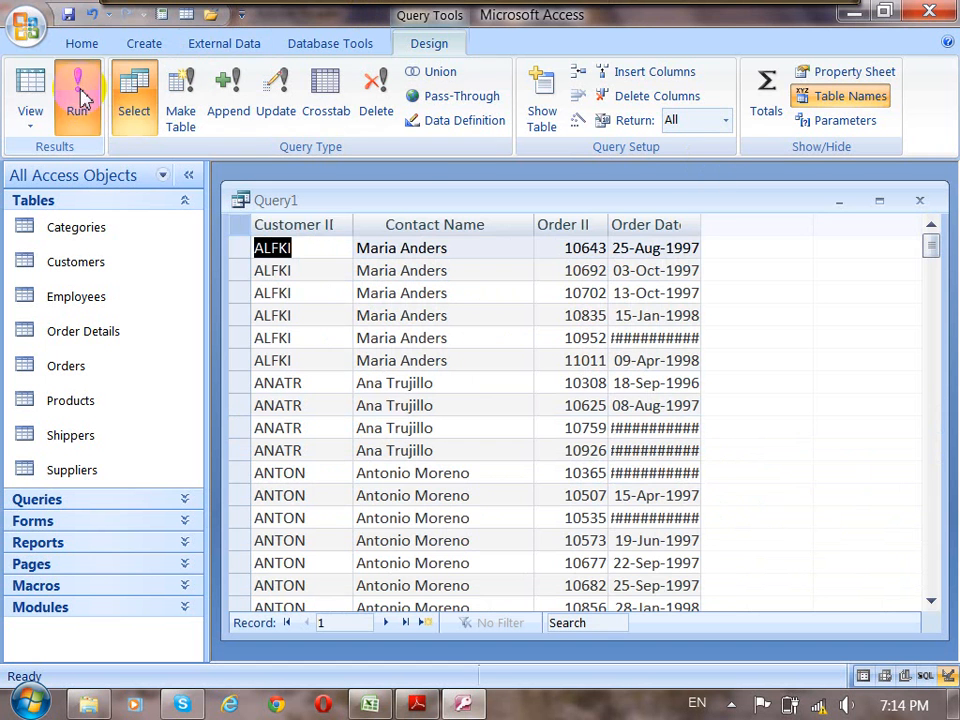
pyautogui.moveTo(703, 228); pyautogui.dragTo(735, 229)
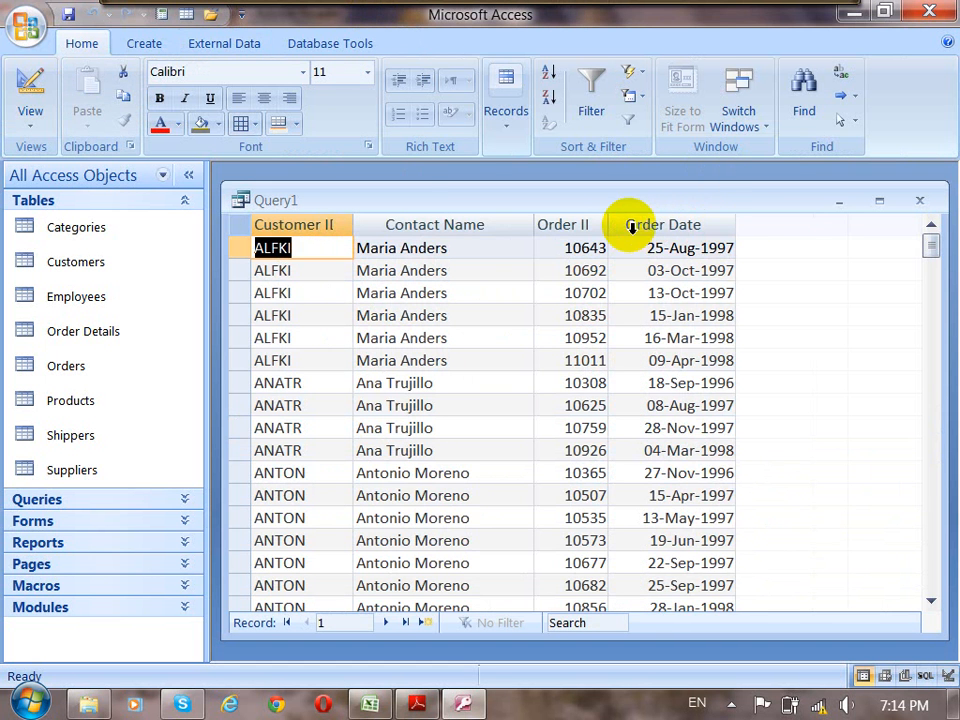
pyautogui.moveTo(613, 219); pyautogui.dragTo(645, 223)
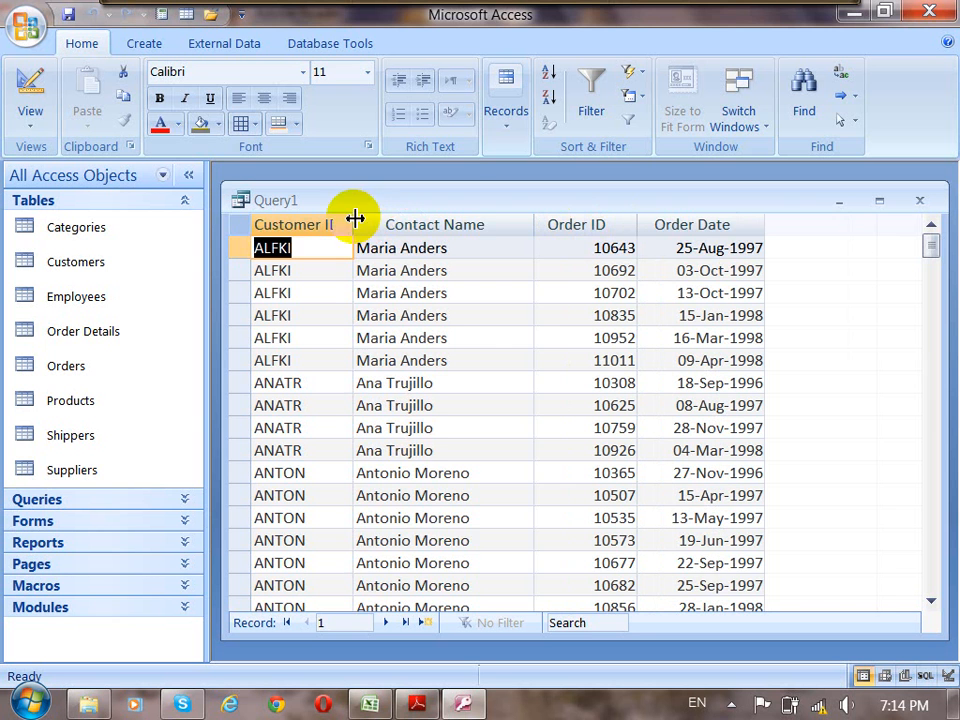
pyautogui.moveTo(354, 220); pyautogui.dragTo(376, 226)
# Sort the query results by Order Date from oldest to newest and review the earliest dates.
pyautogui.click(729, 250)
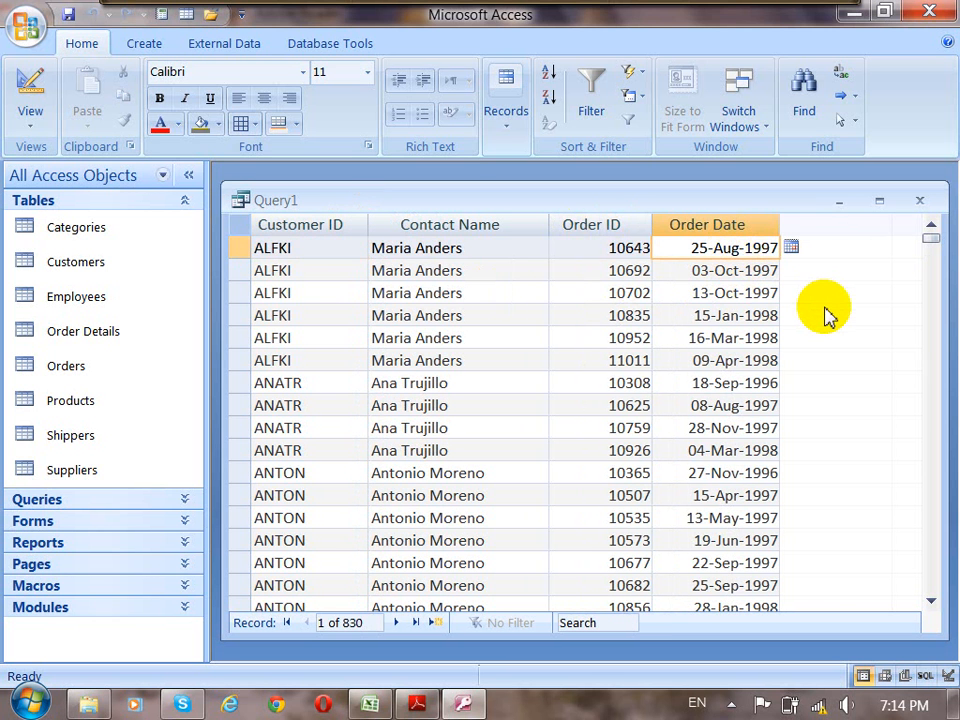
pyautogui.click(737, 226)
pyautogui.click(548, 75)
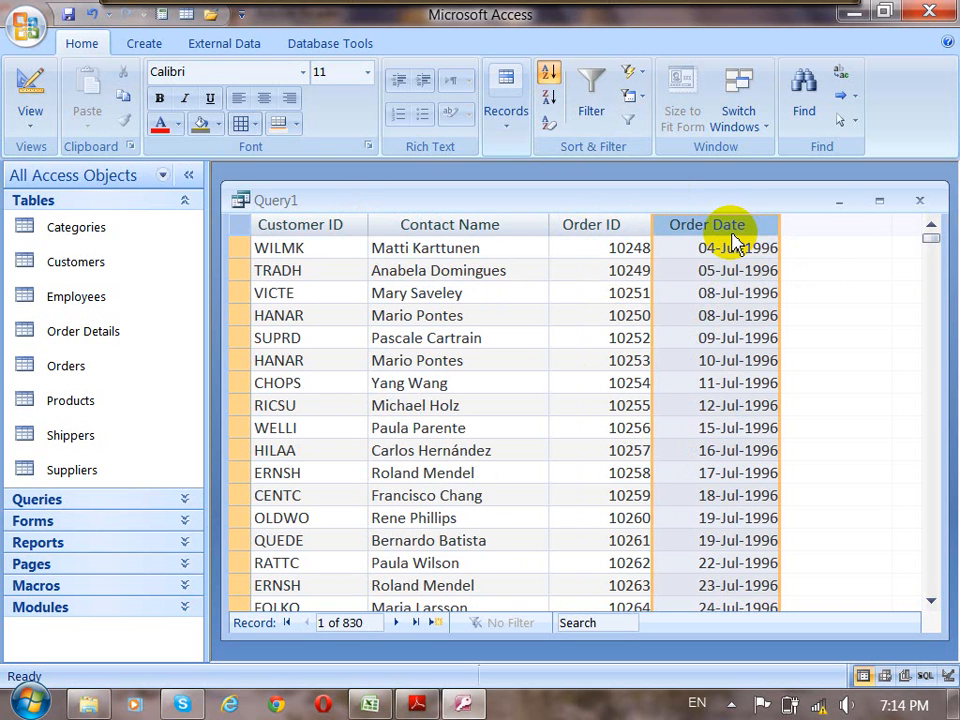
pyautogui.scroll(-2, 654, 450)
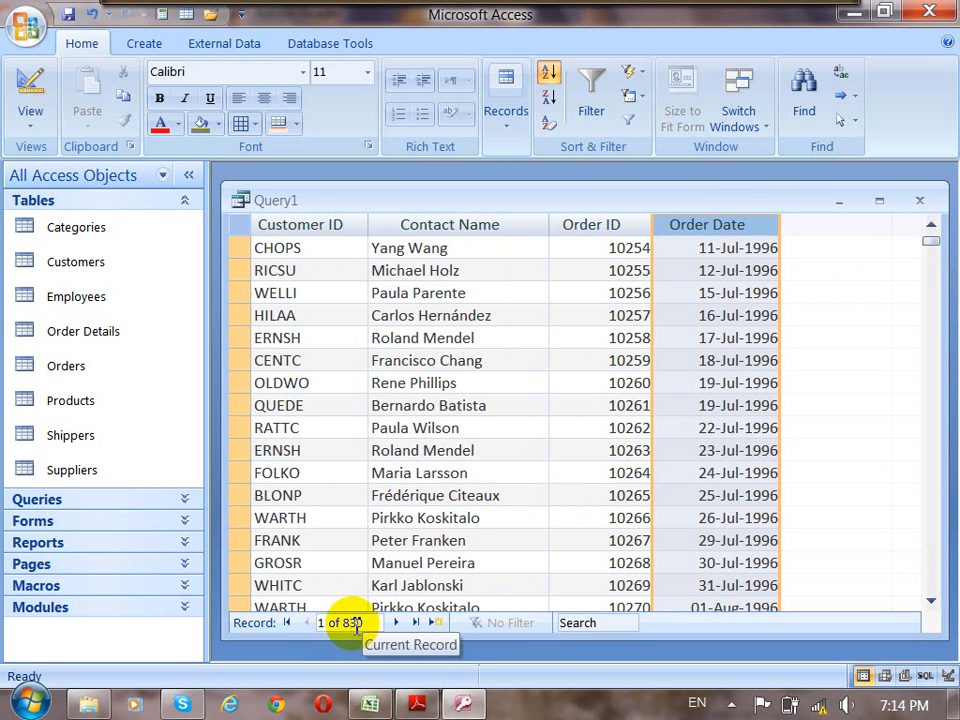
pyautogui.scroll(2, 625, 493)
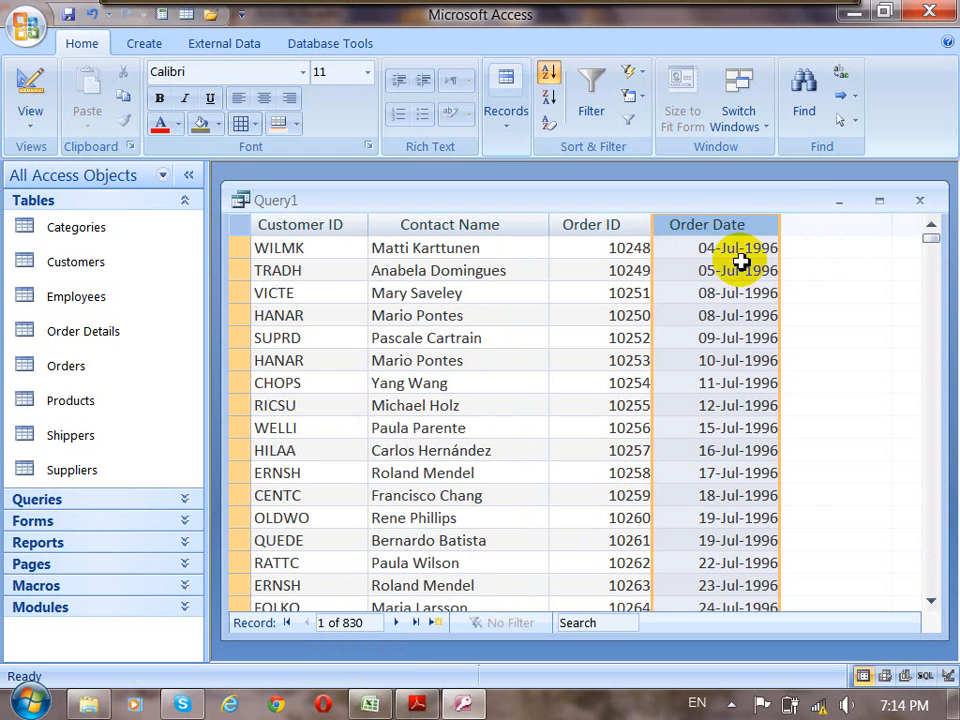
pyautogui.moveTo(692, 249); pyautogui.dragTo(788, 262)
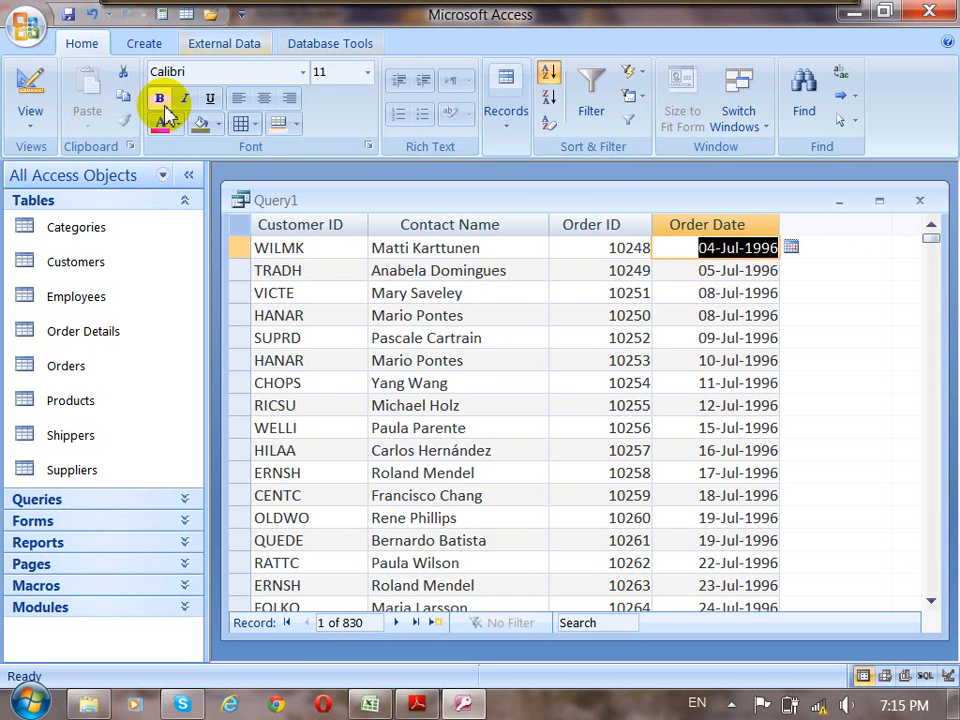
# Return to Design view and open the OrderDate criteria in the Zoom editor with the font size set to 12.
pyautogui.click(30, 85)
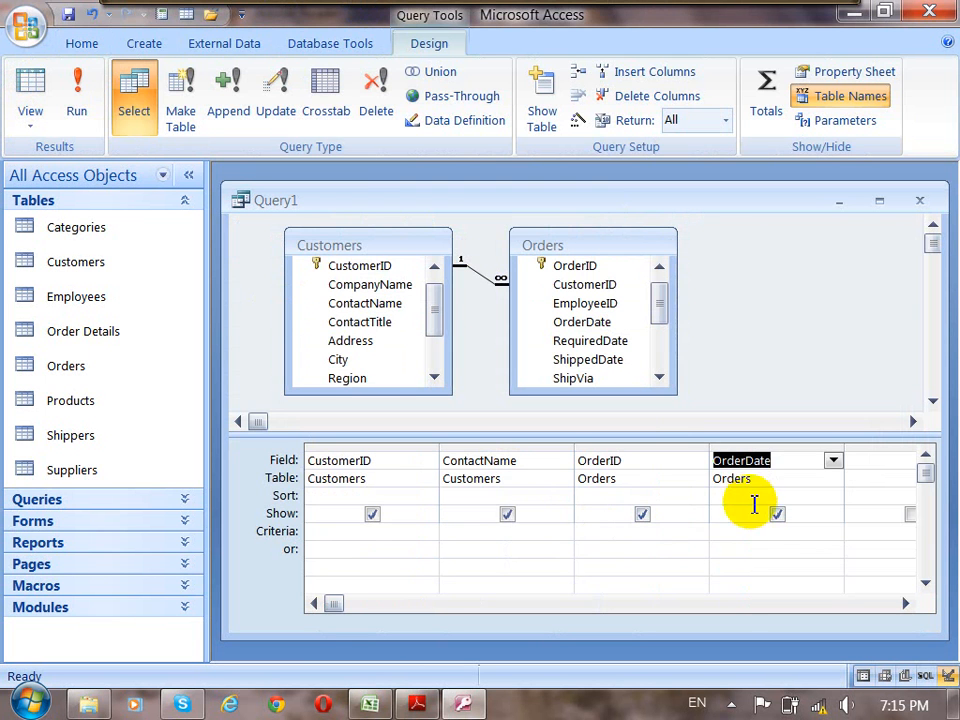
pyautogui.click(726, 532)
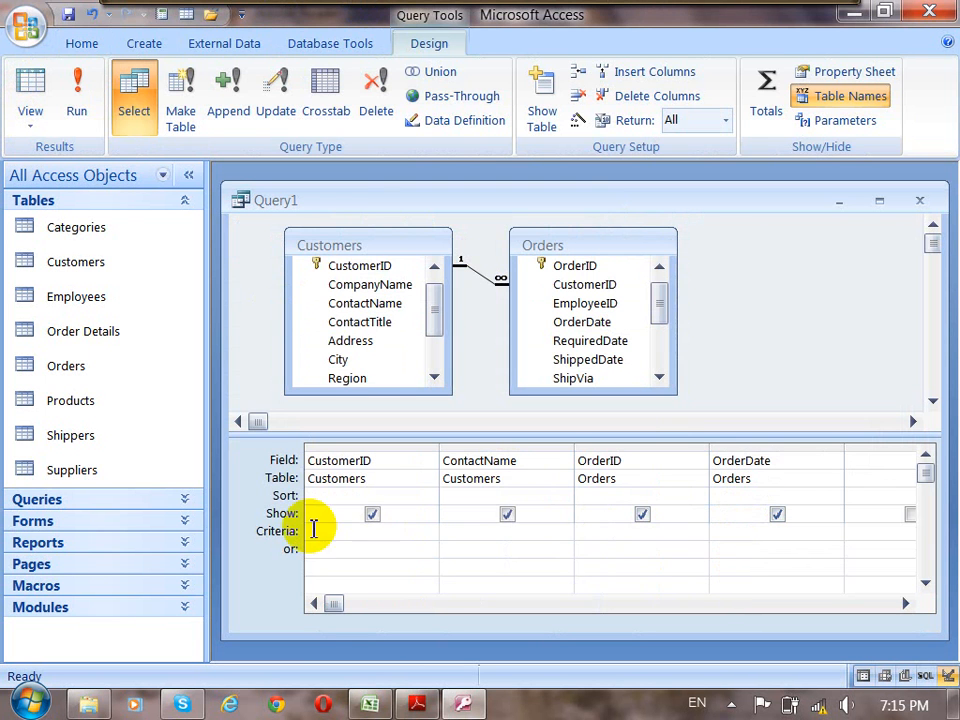
pyautogui.rightClick(720, 535)
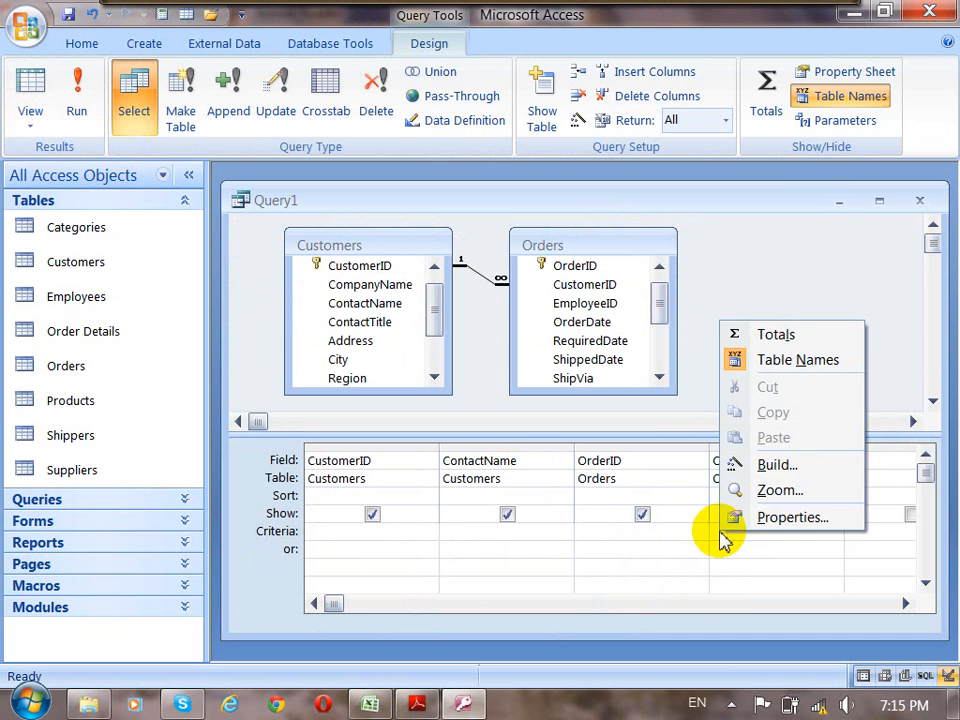
pyautogui.click(770, 490)
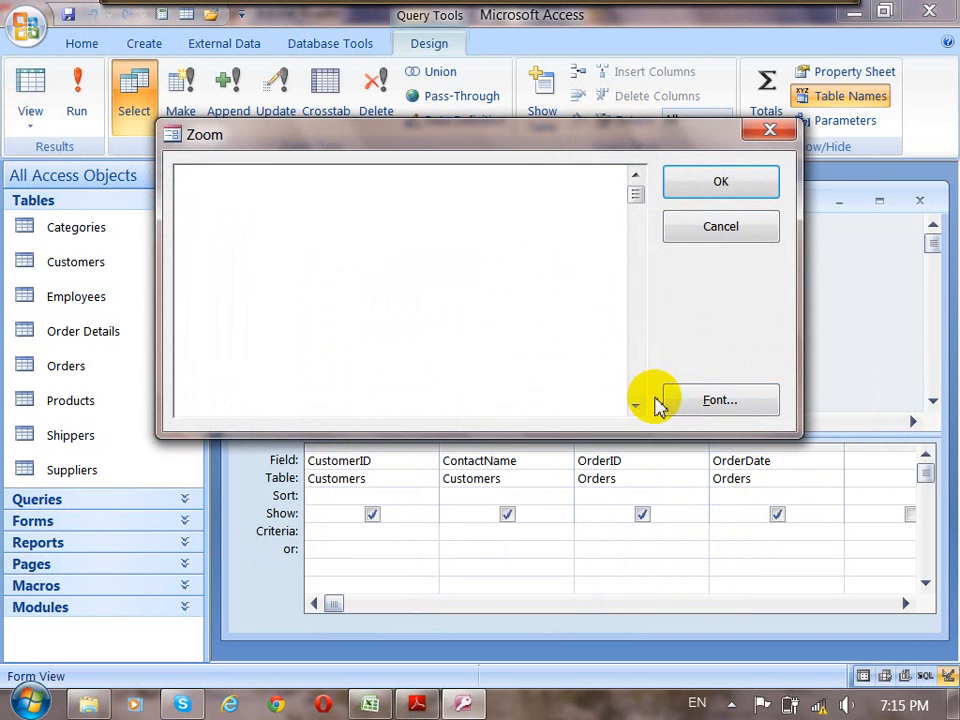
pyautogui.click(677, 399)
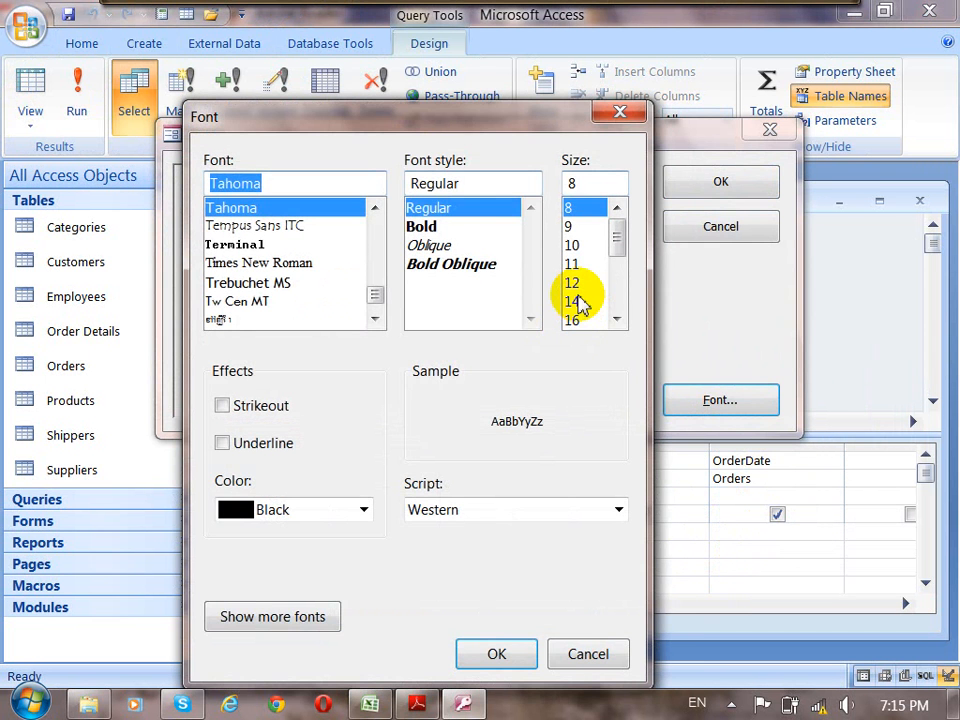
pyautogui.click(572, 283)
pyautogui.click(492, 655)
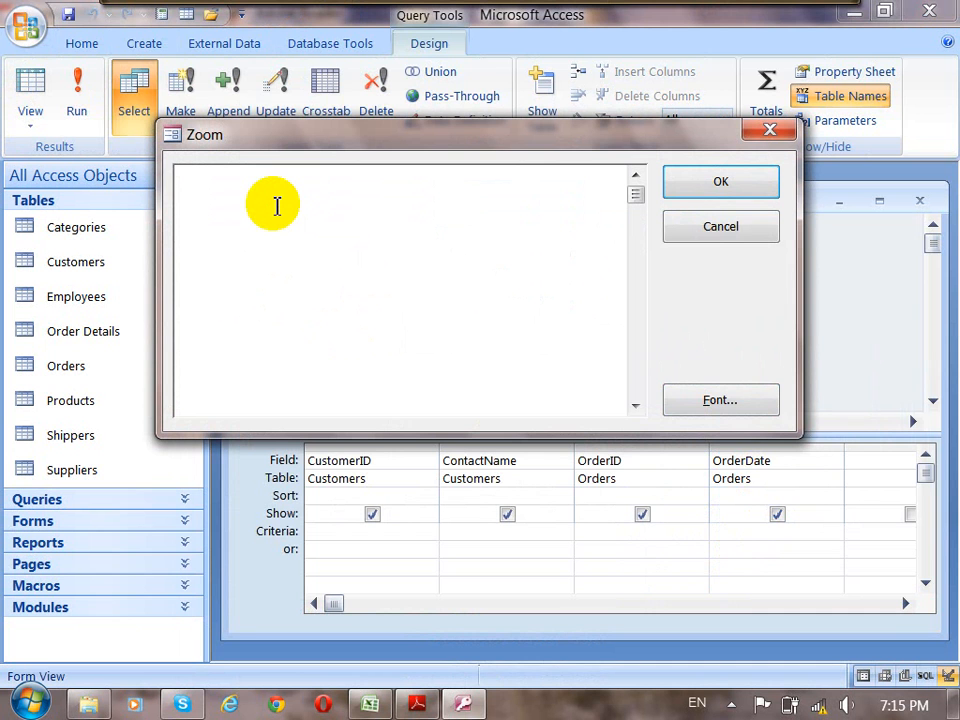
# Set the OrderDate criteria to Between #04/07/96# And #18/07/96# and confirm the expression.
pyautogui.write('Between')
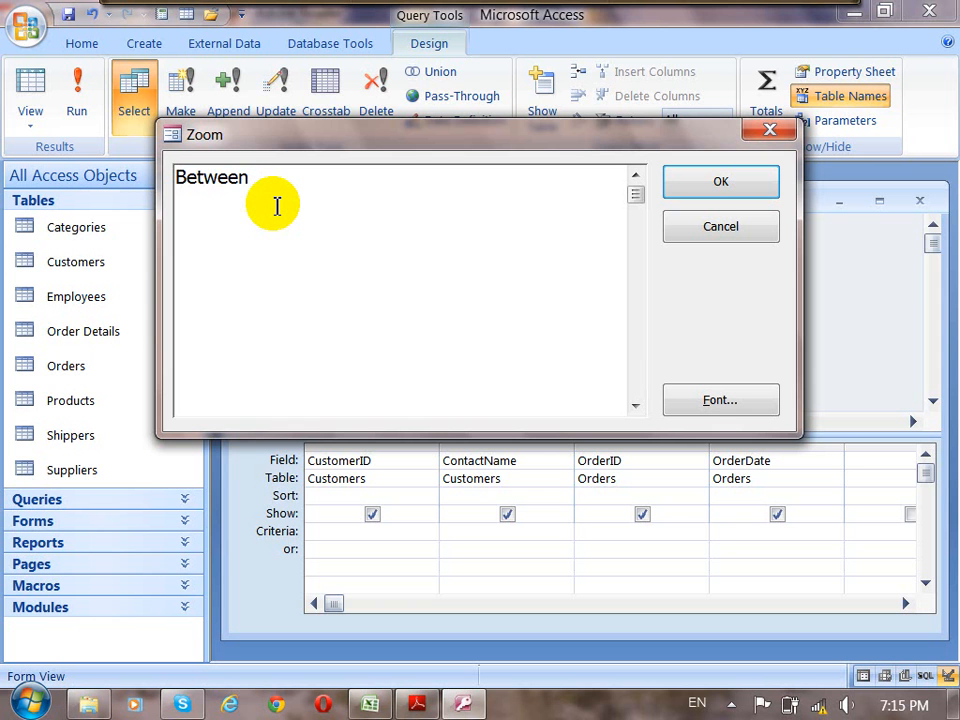
pyautogui.write('##')
pyautogui.press('Left')
pyautogui.write('04')
pyautogui.write('/')
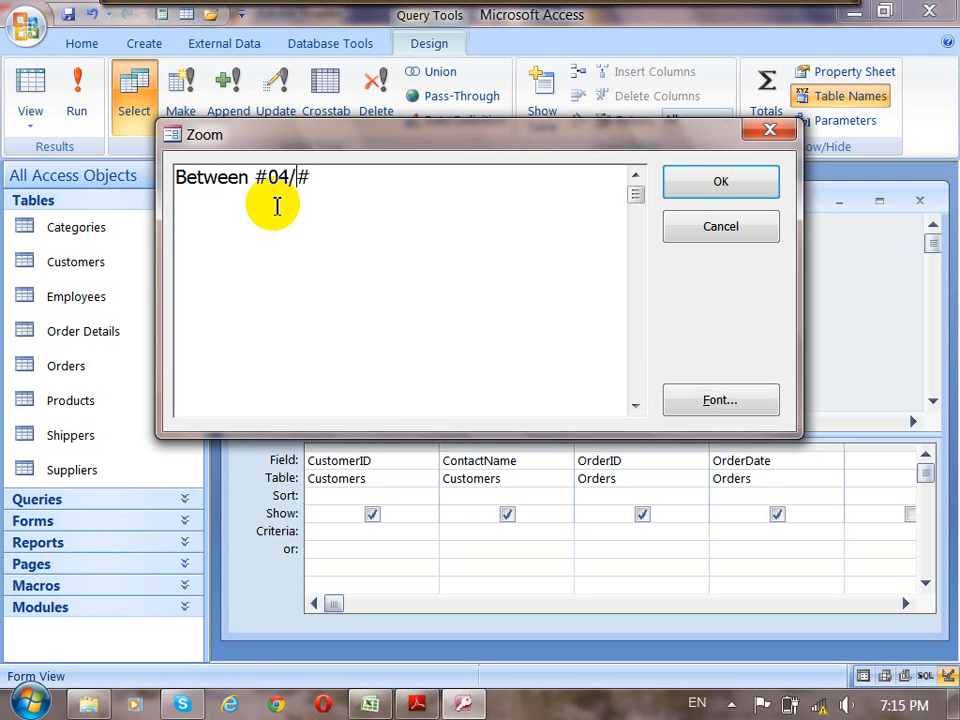
pyautogui.write('07/96')
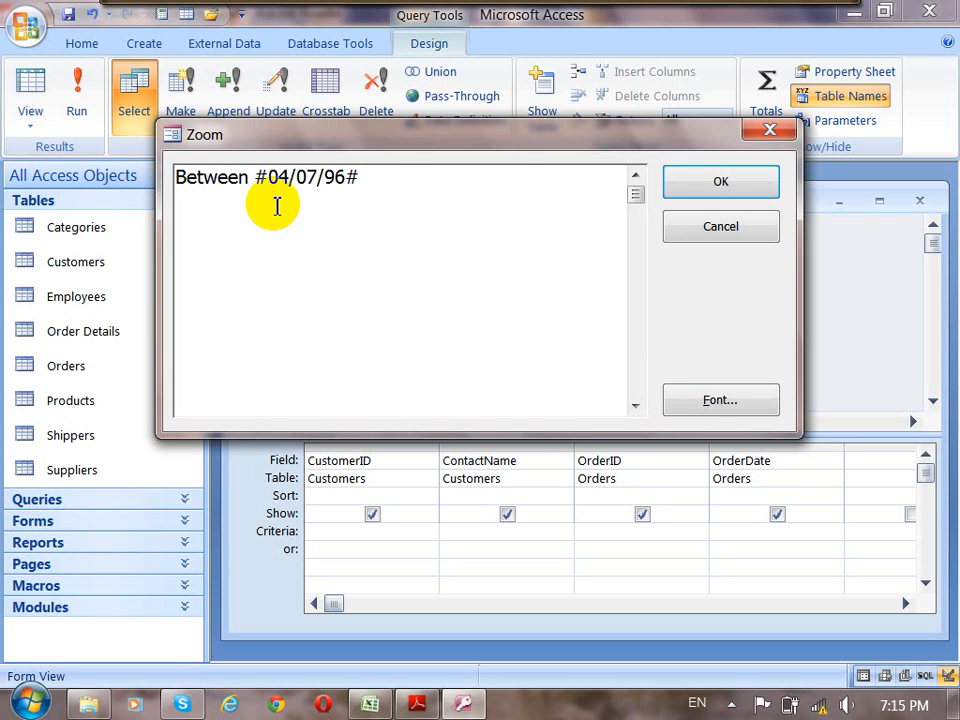
pyautogui.write(' An')
pyautogui.write('d ##')
pyautogui.write('18')
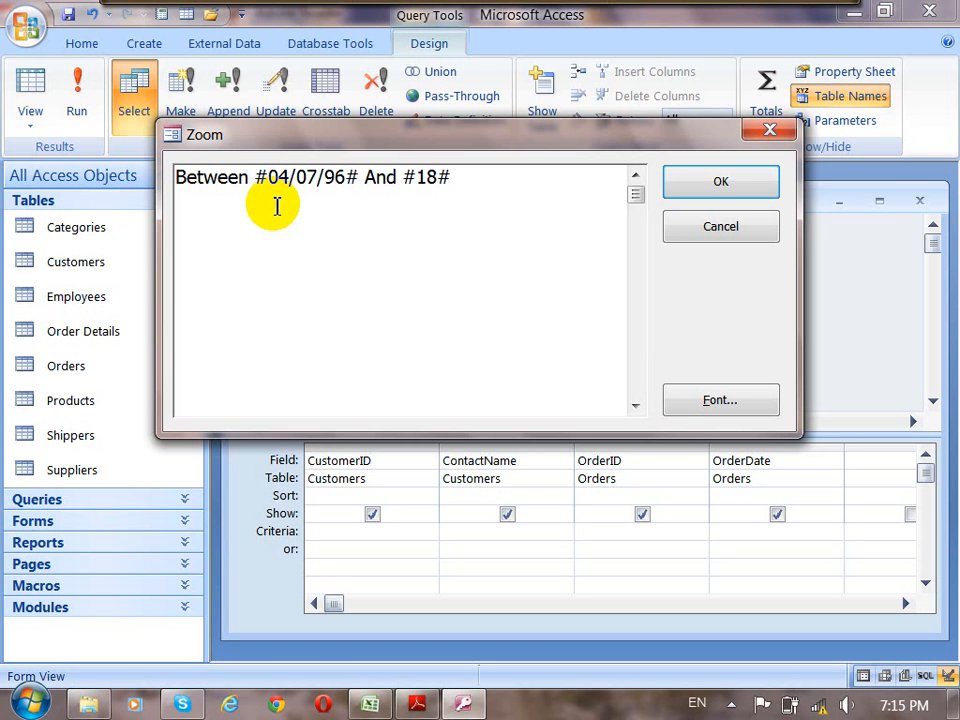
pyautogui.write('/07/96')
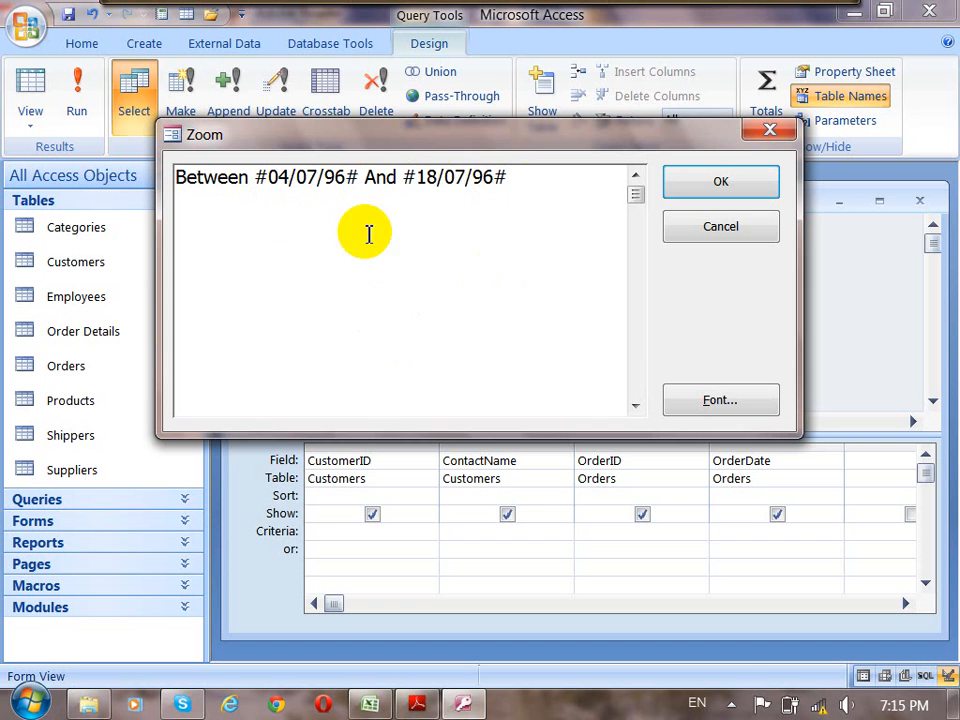
pyautogui.moveTo(432, 138); pyautogui.dragTo(447, 131)
pyautogui.click(748, 185)
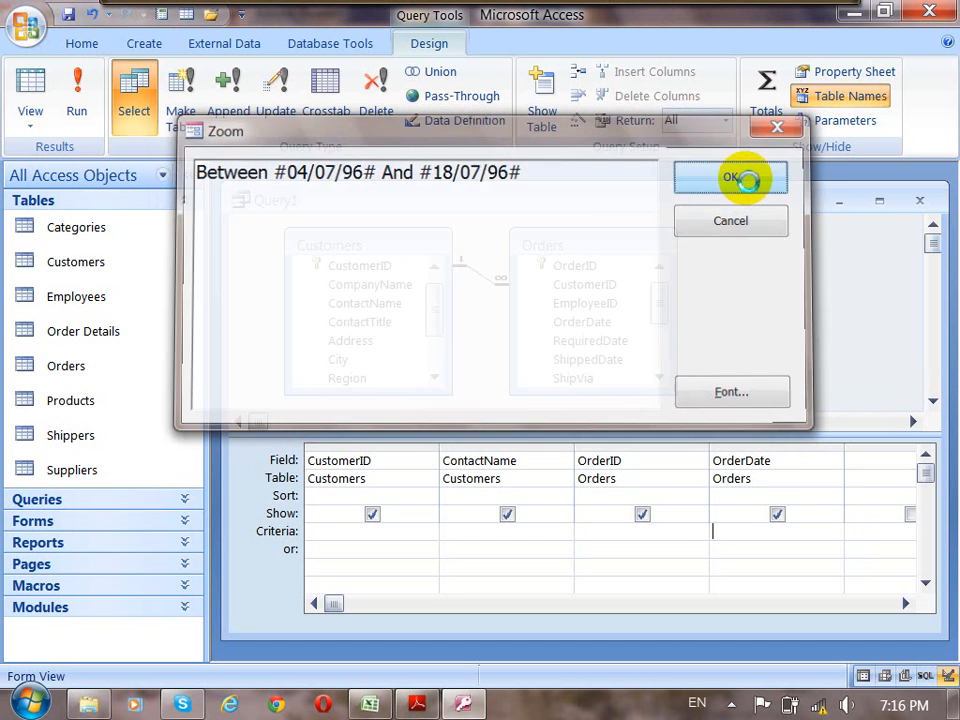
# Run the date-range query, slightly widen the Order Date column and check the last order's date.
pyautogui.click(789, 564)
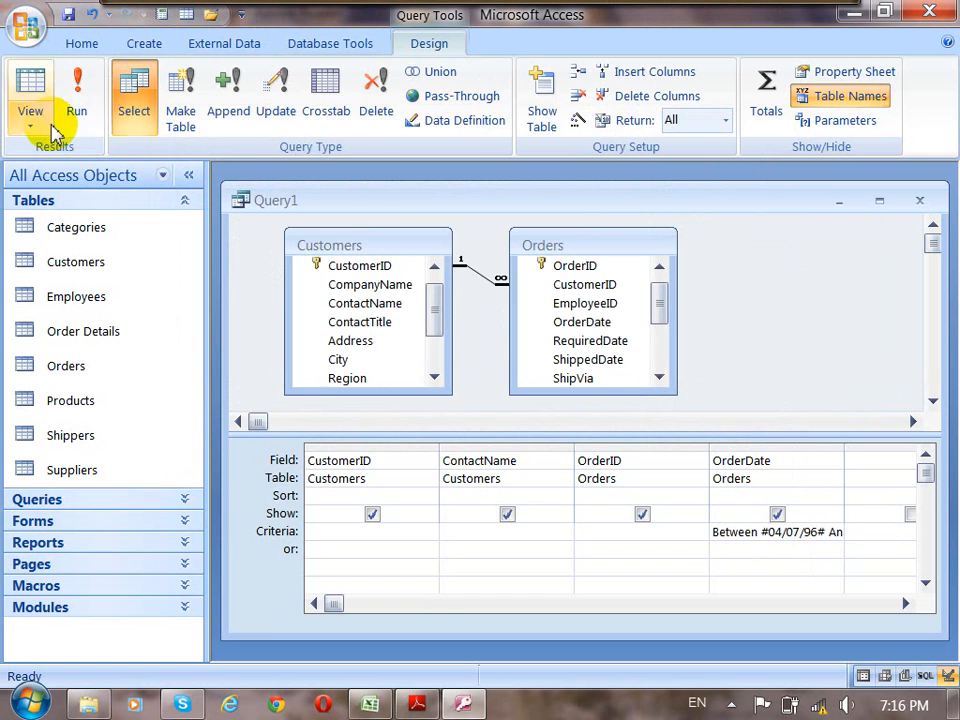
pyautogui.click(76, 106)
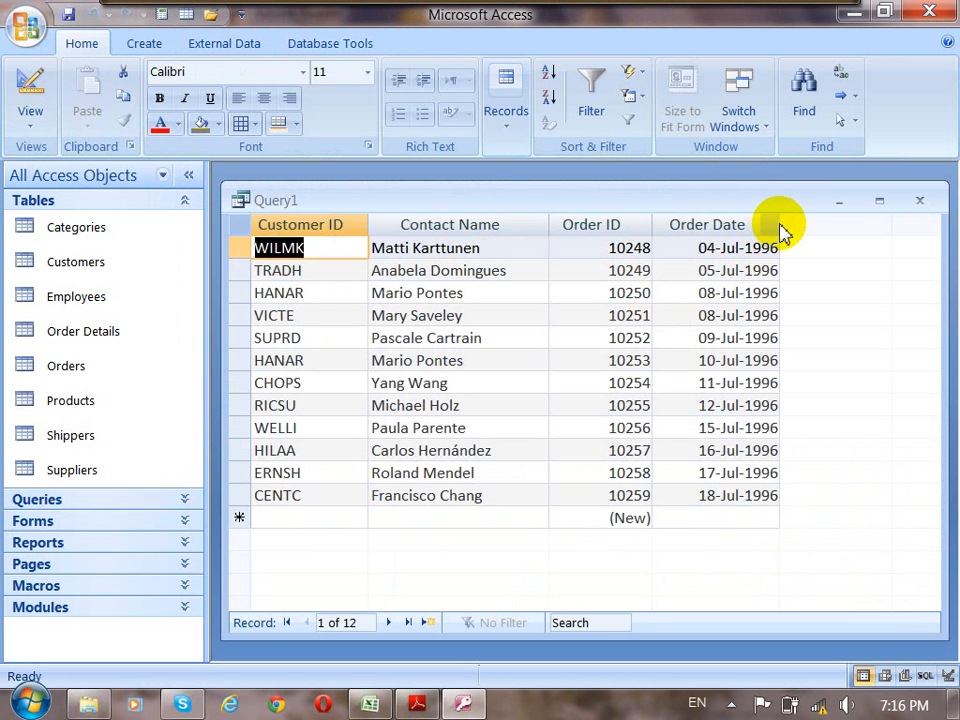
pyautogui.moveTo(786, 223); pyautogui.dragTo(787, 224)
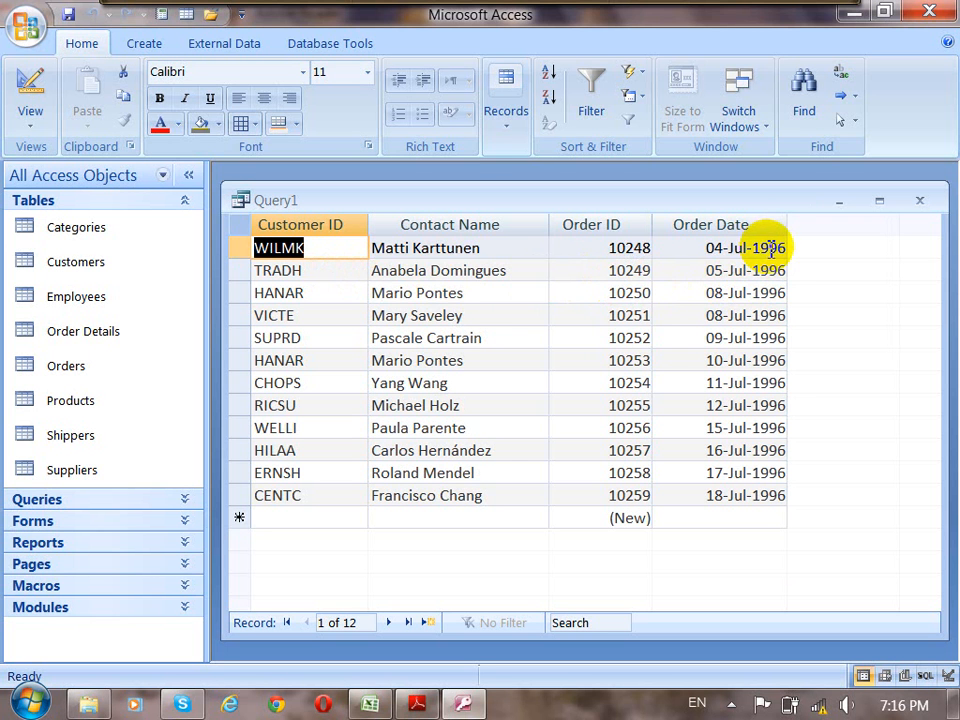
pyautogui.click(776, 497)
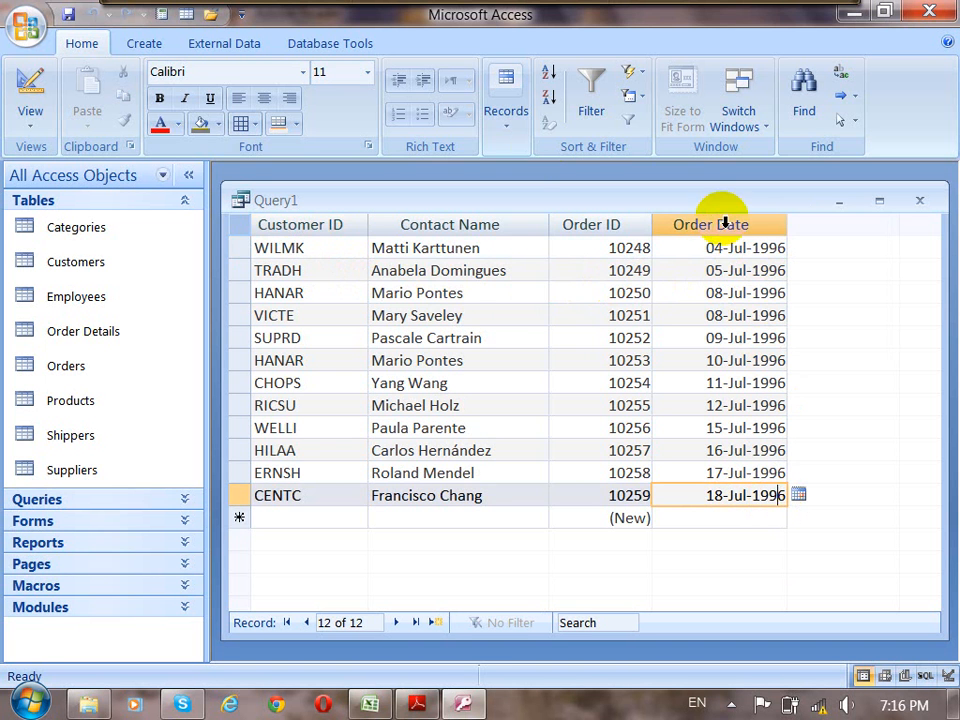
# Return to Design view and replace #04/07/96# in the OrderDate criteria with the parameter [Begin Date], using the Zoom editor.
pyautogui.click(22, 82)
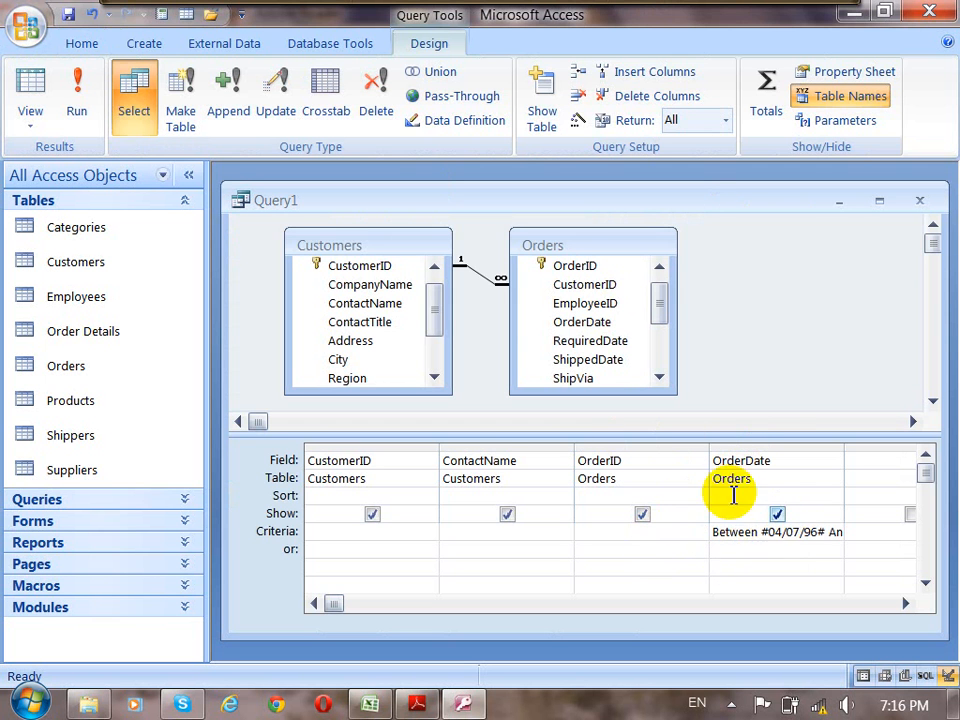
pyautogui.rightClick(745, 536)
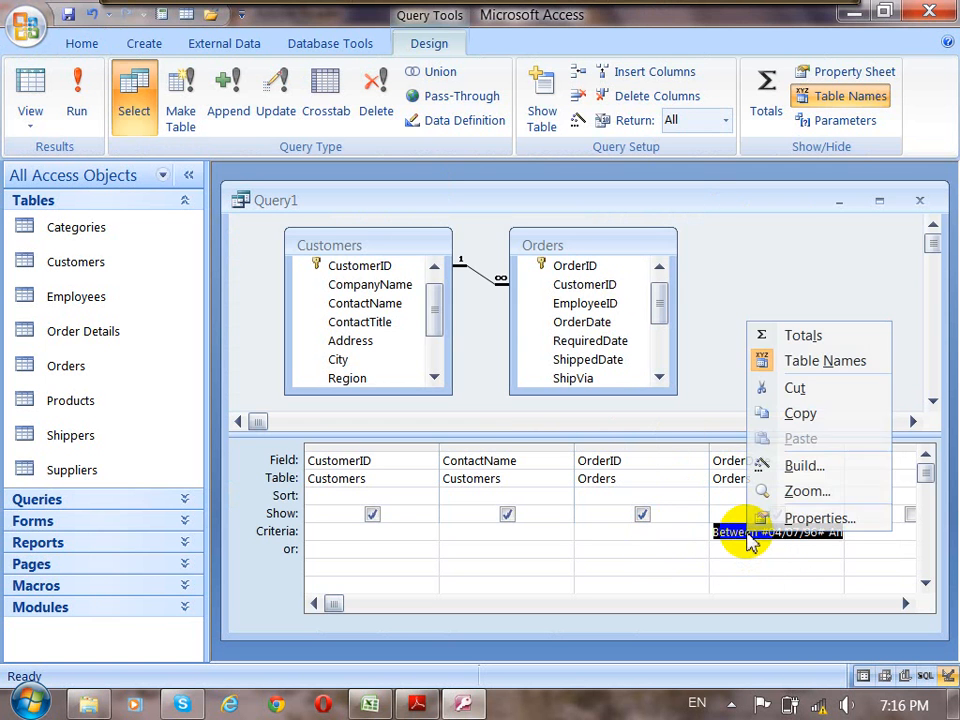
pyautogui.click(797, 493)
pyautogui.click(306, 210)
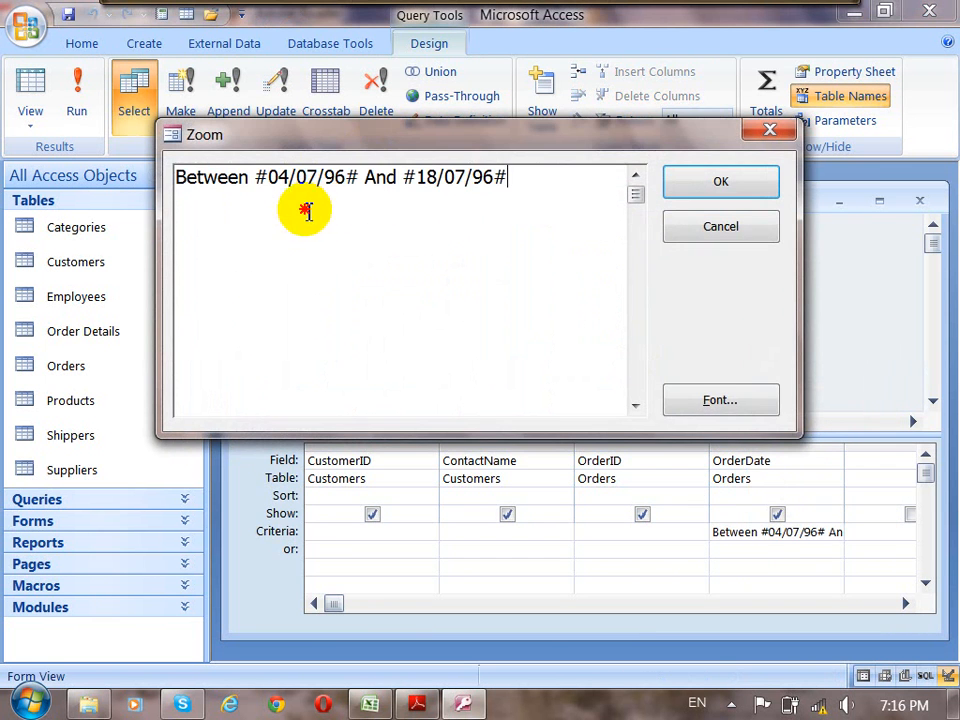
pyautogui.moveTo(356, 178); pyautogui.dragTo(257, 172)
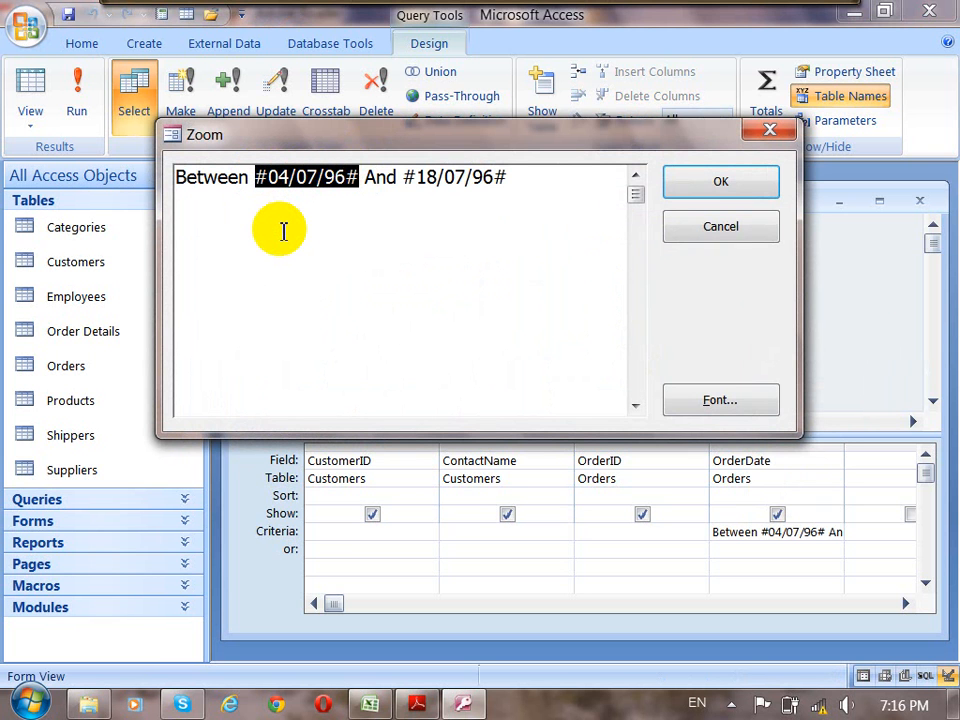
pyautogui.write('[]')
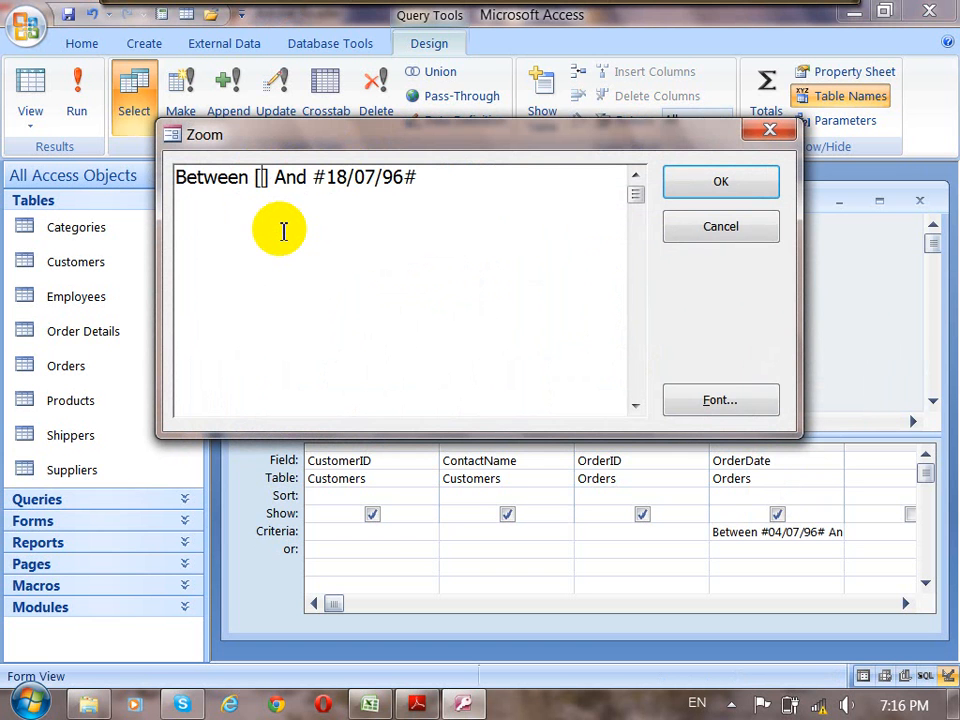
pyautogui.write('Begin')
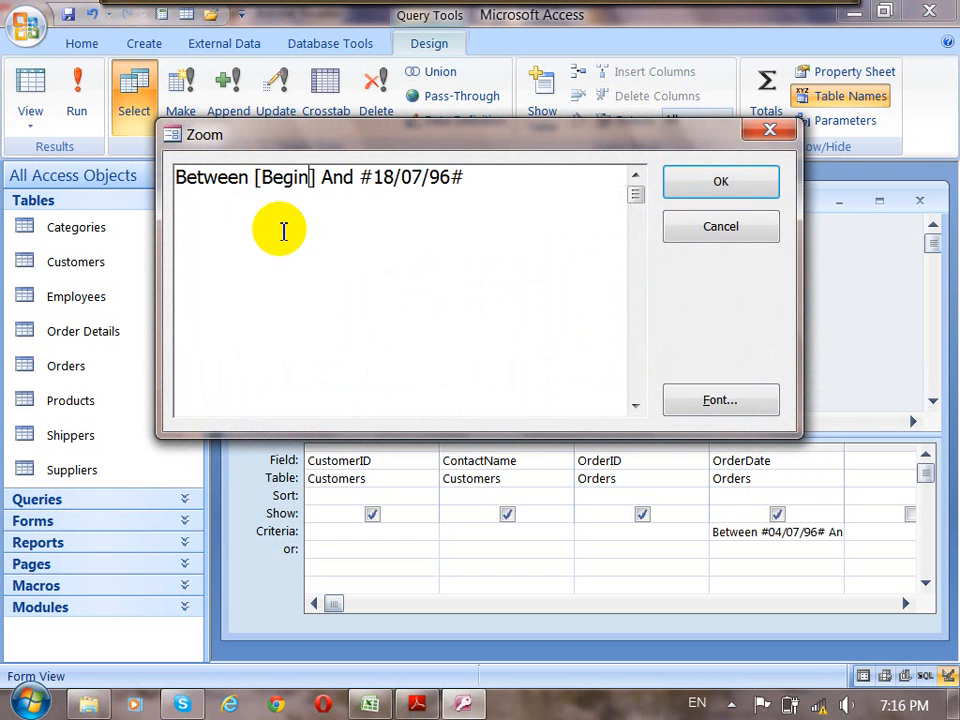
pyautogui.write(' Date')
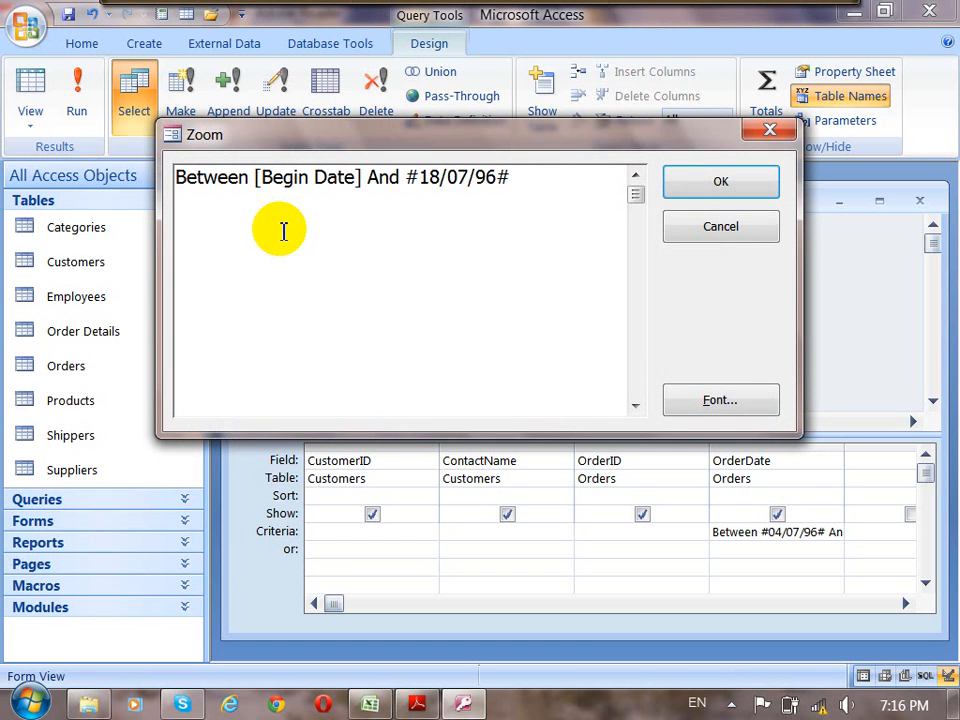
# Complete the OrderDate criteria as Between [Begin Date:] And [End Date:] and confirm the expression.
pyautogui.moveTo(515, 177); pyautogui.dragTo(406, 180)
pyautogui.write('[')
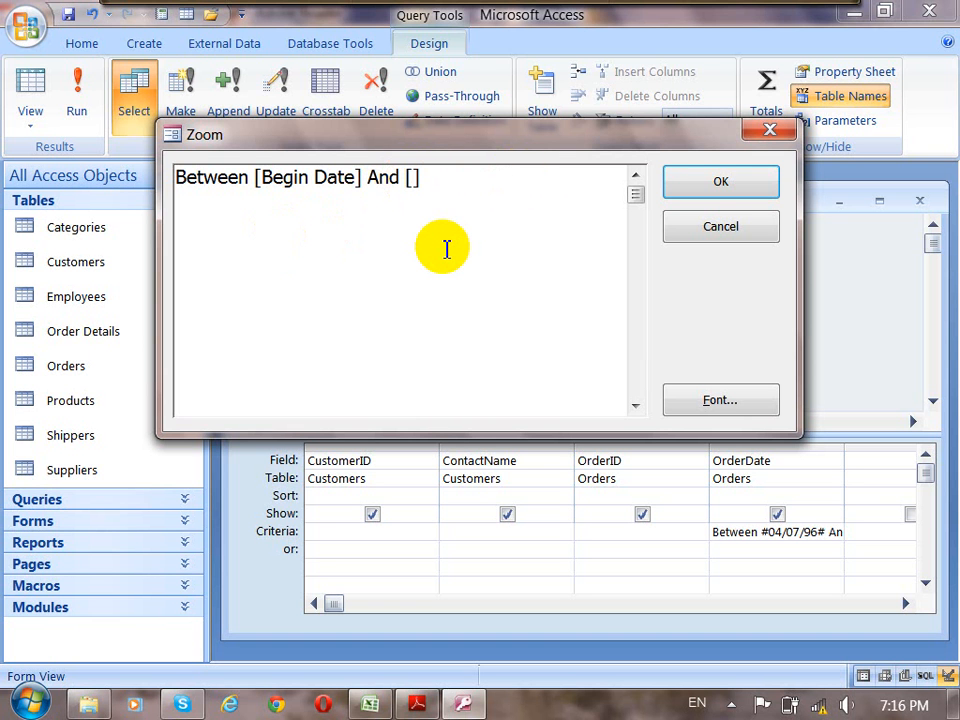
pyautogui.write('End Date')
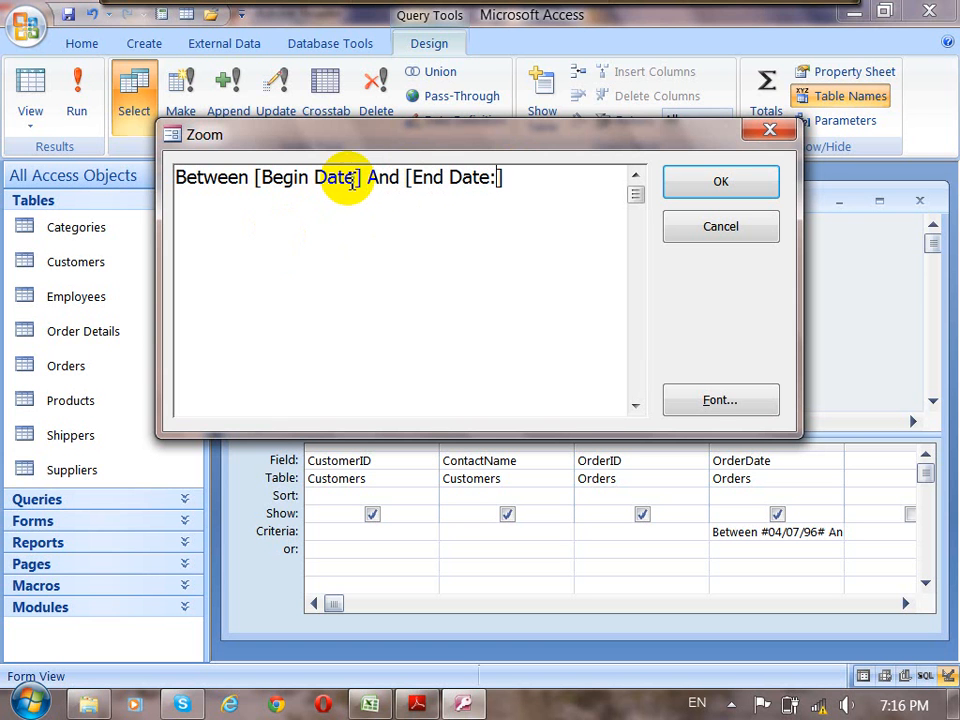
pyautogui.write(':')
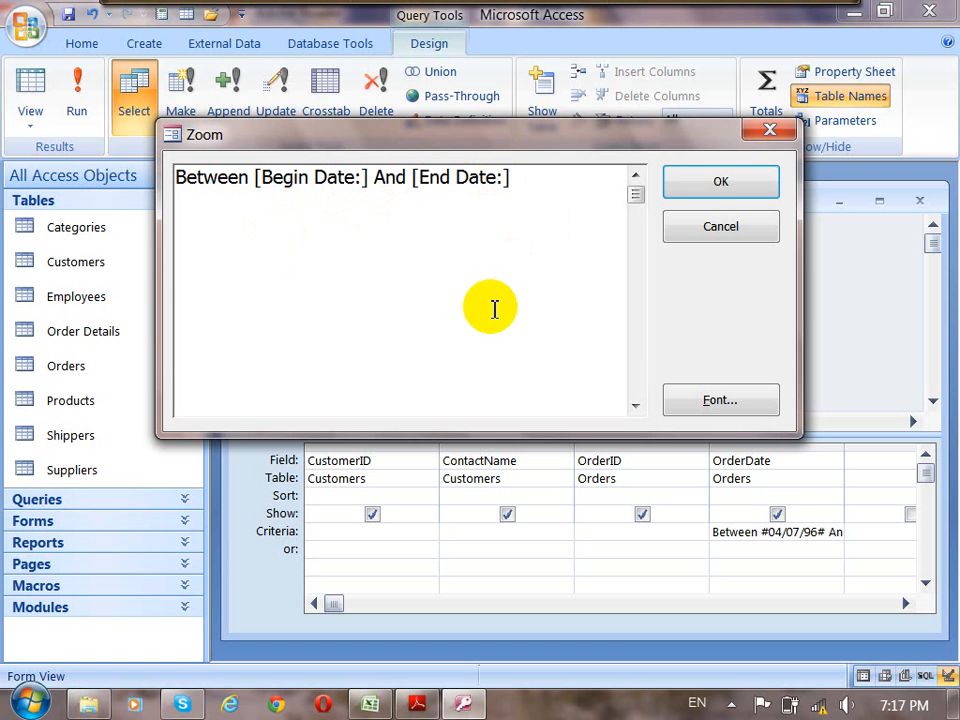
pyautogui.moveTo(493, 135); pyautogui.dragTo(518, 134)
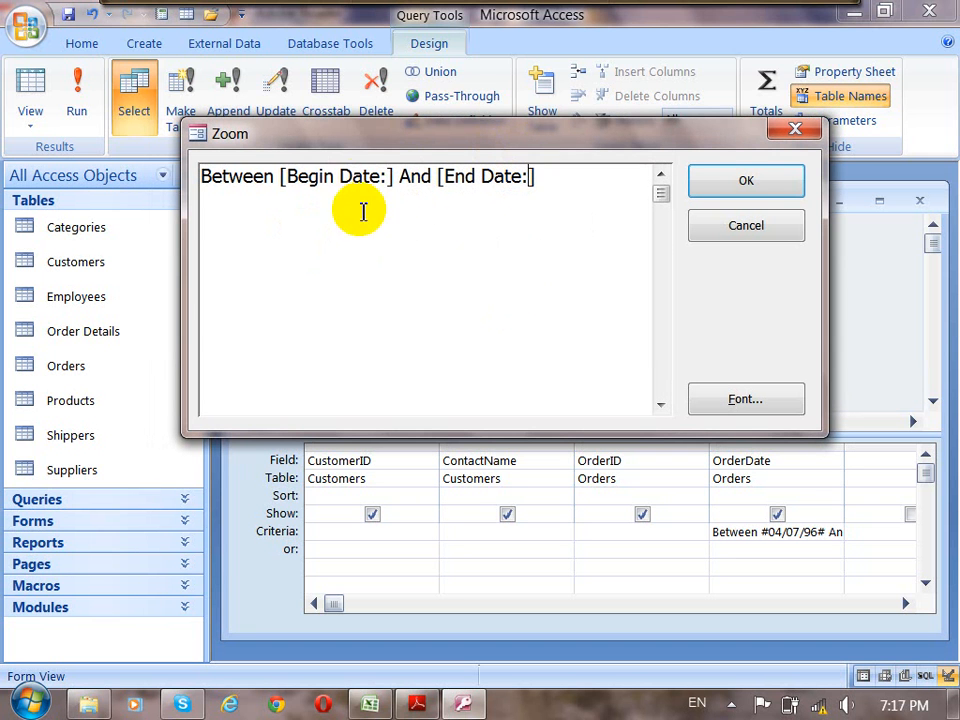
pyautogui.moveTo(393, 181); pyautogui.dragTo(287, 180)
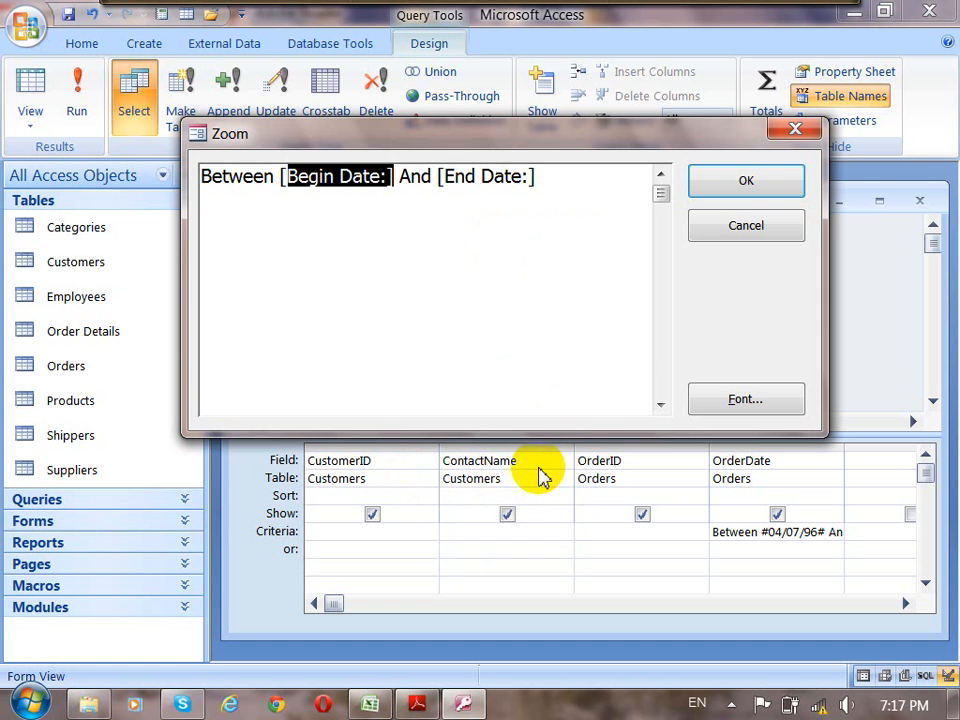
pyautogui.click(707, 180)
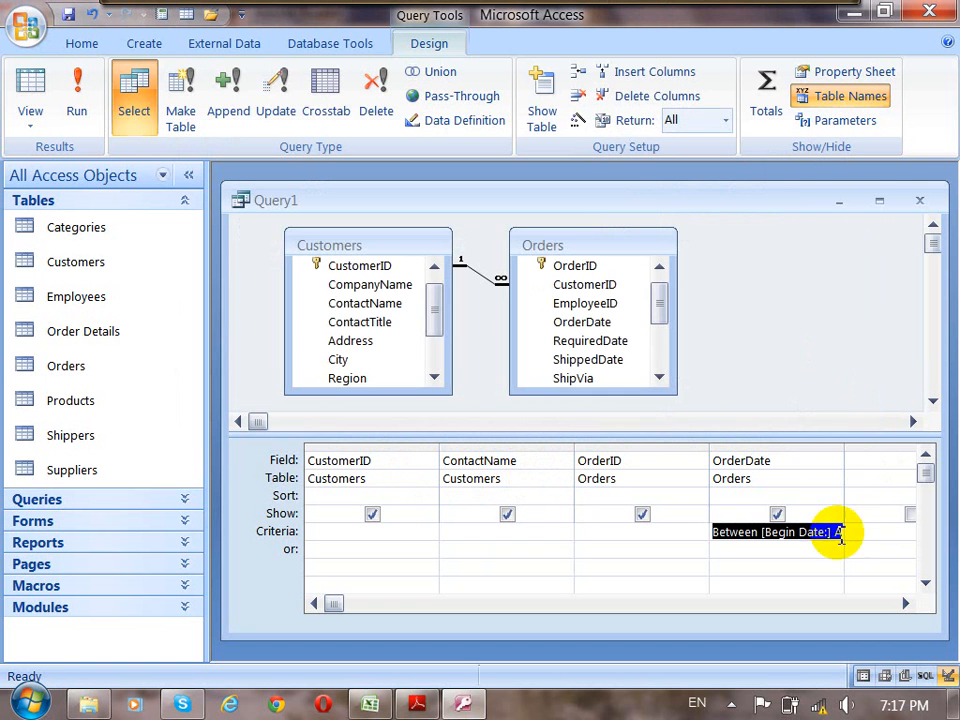
# Fit the OrderDate column to its criteria in the design grid and narrow the OrderID, ContactName and CustomerID columns.
pyautogui.doubleClick(846, 447)
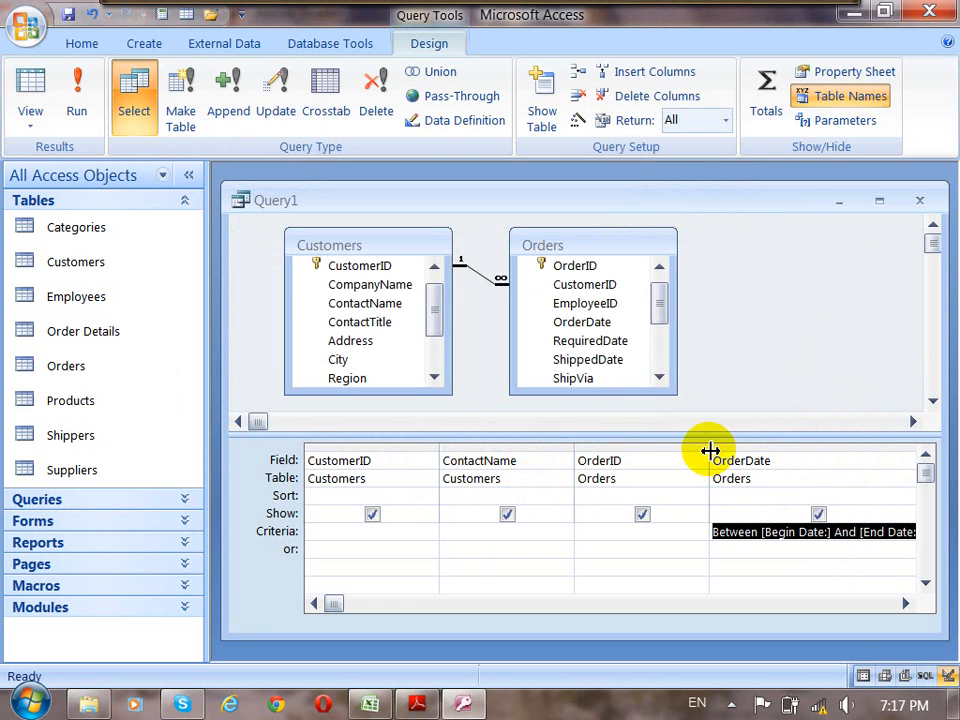
pyautogui.moveTo(710, 451); pyautogui.dragTo(634, 448)
pyautogui.moveTo(573, 447); pyautogui.dragTo(540, 447)
pyautogui.moveTo(439, 448); pyautogui.dragTo(396, 448)
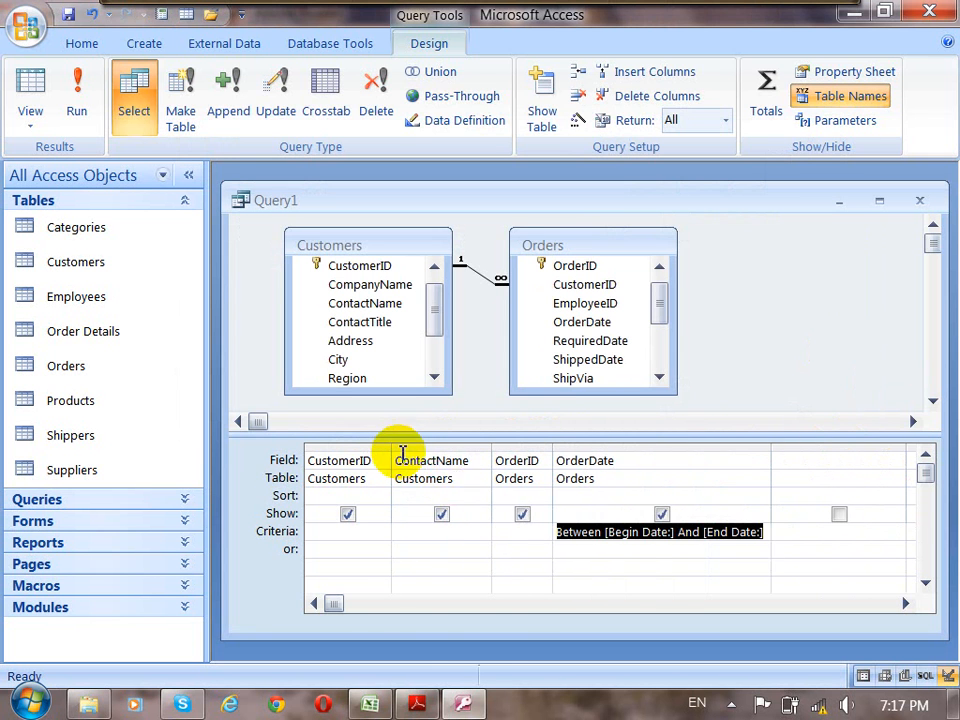
# Run the parameter query and submit 04/07/96 as the Begin Date.
pyautogui.click(80, 110)
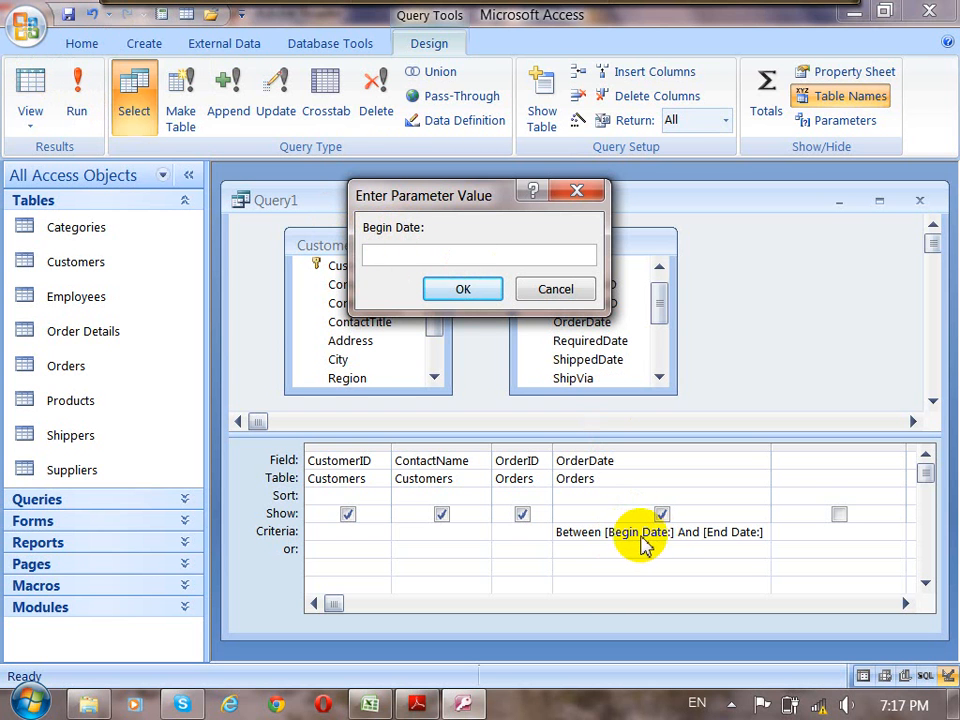
pyautogui.click(398, 257)
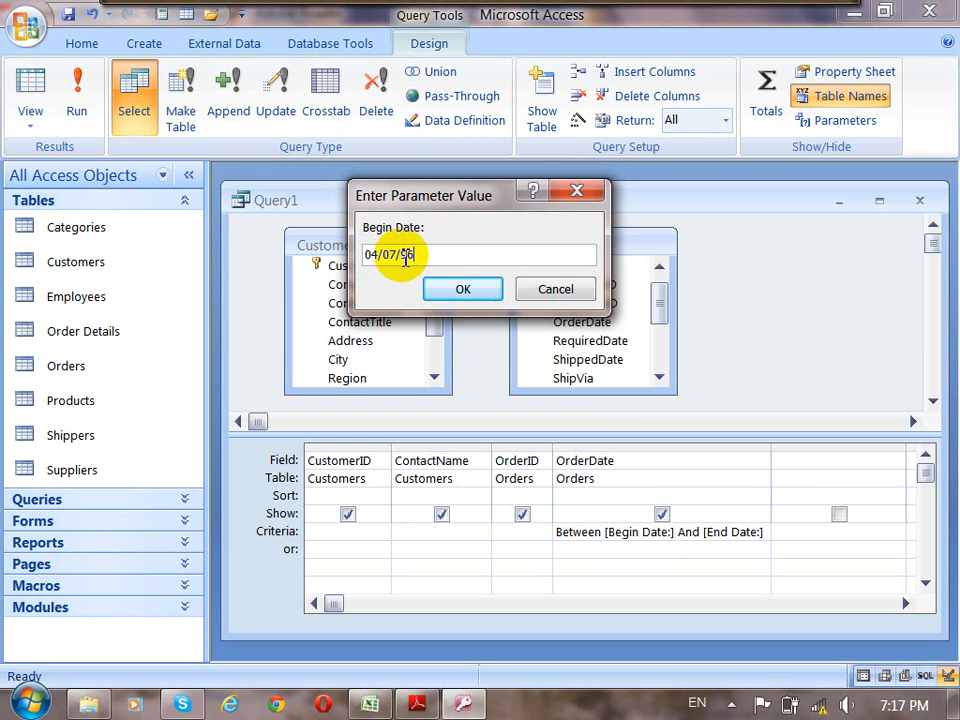
pyautogui.moveTo(428, 257); pyautogui.dragTo(322, 245)
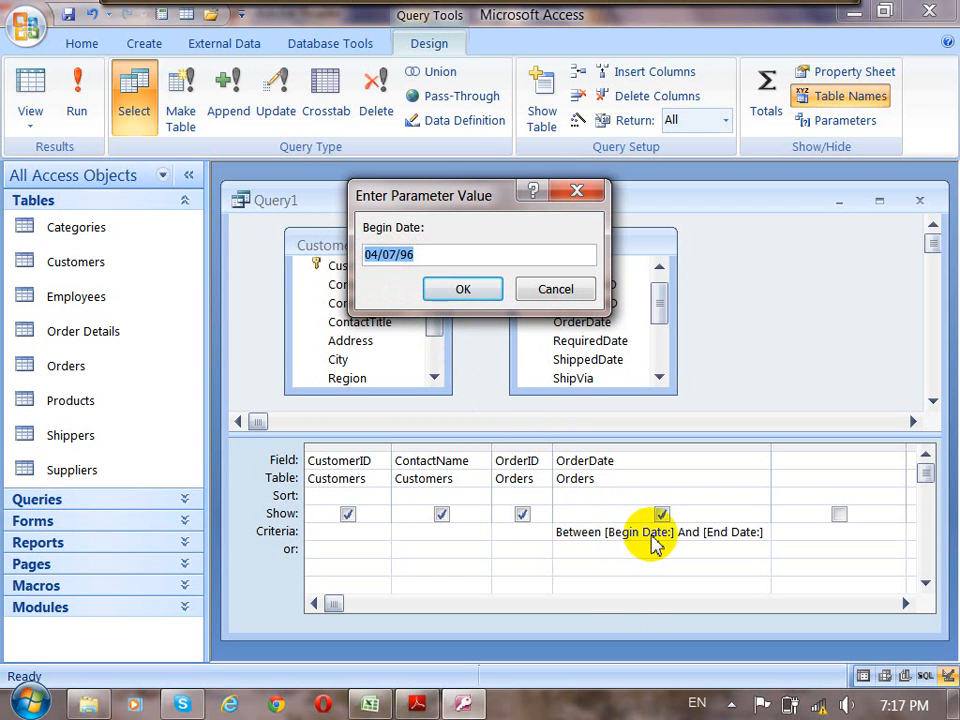
pyautogui.click(463, 293)
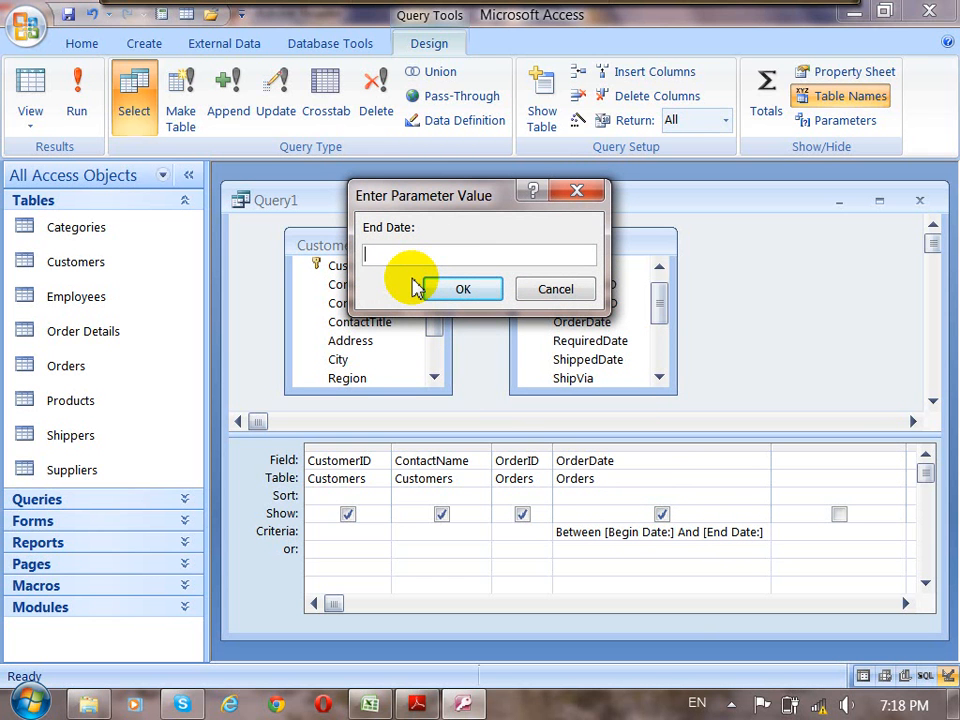
# Submit 18/07/96 as the End Date to show the matching orders.
pyautogui.write('18/07/96')
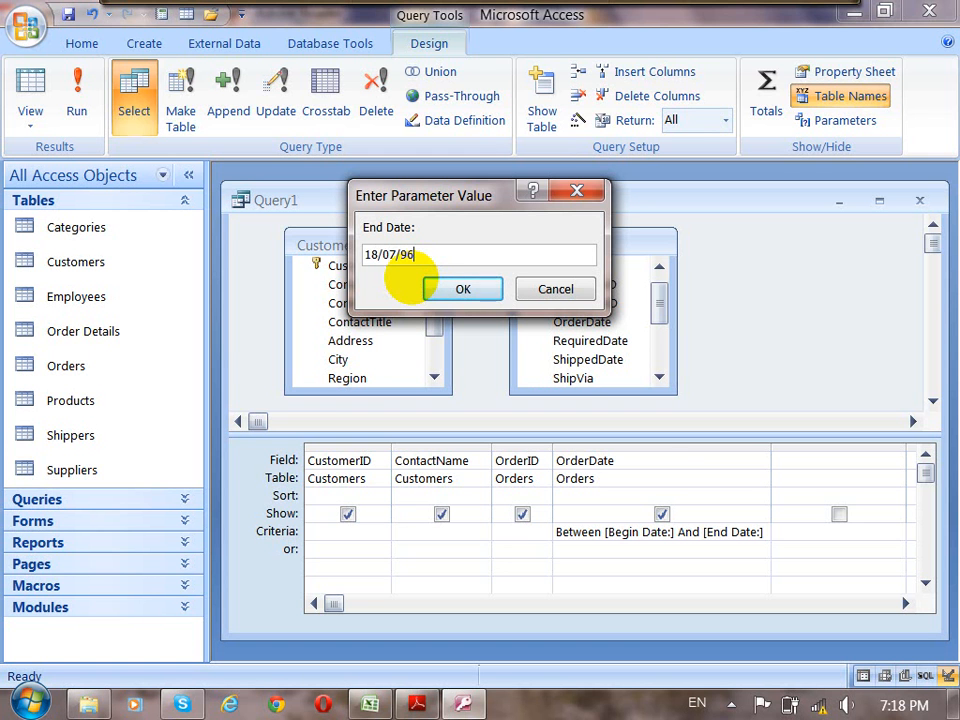
pyautogui.click(420, 254)
pyautogui.moveTo(420, 254); pyautogui.dragTo(366, 253)
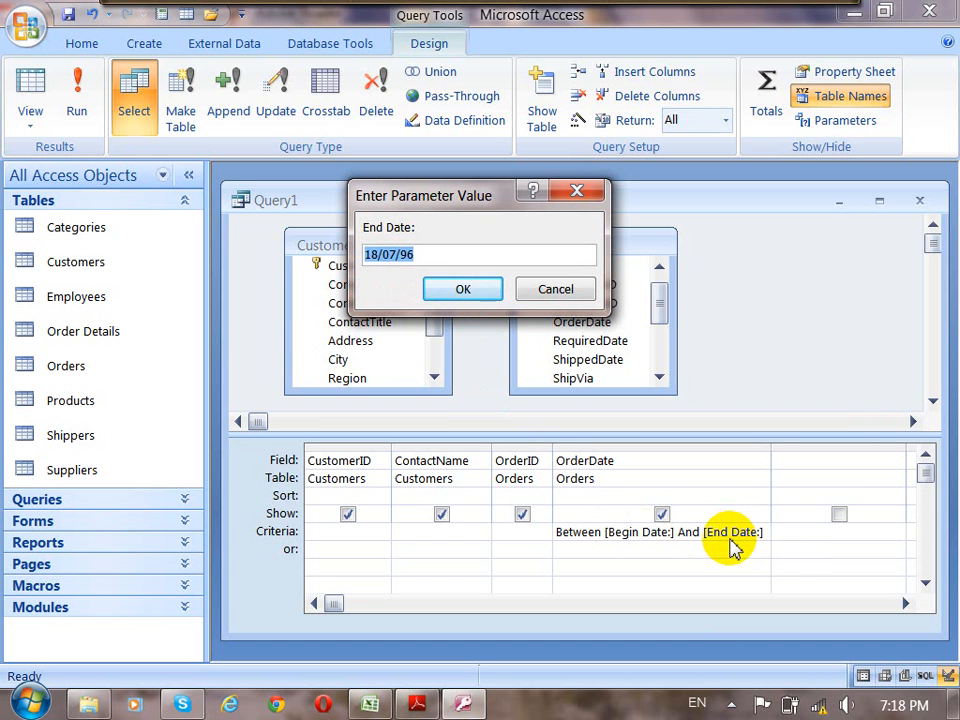
pyautogui.click(450, 289)
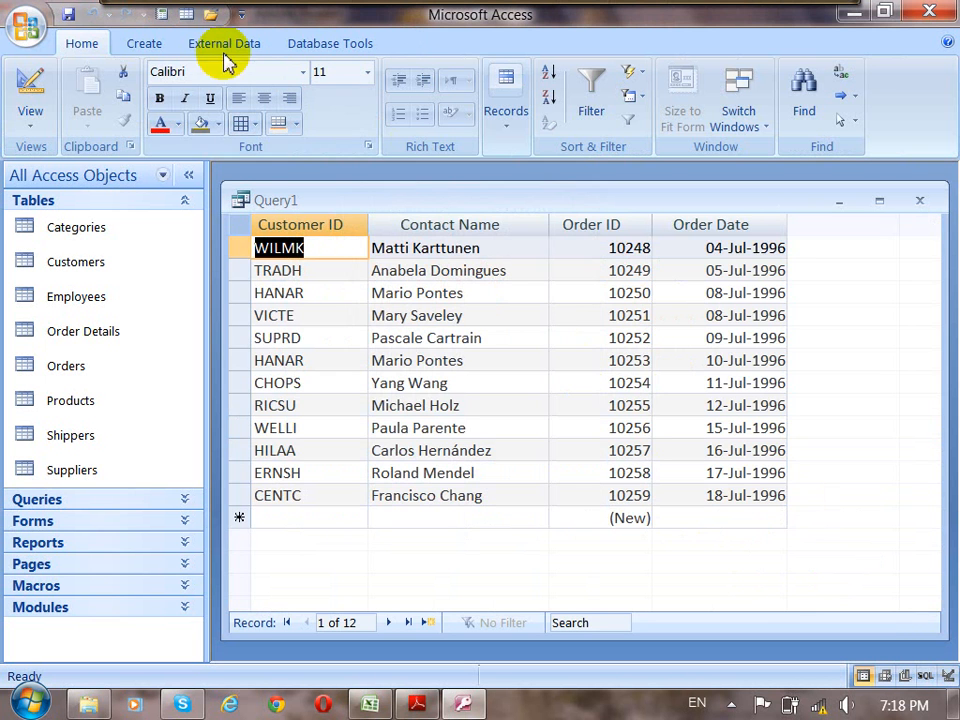
# Return to Design view, save the parameter query as Query1 and minimize its window.
pyautogui.click(38, 105)
pyautogui.click(677, 536)
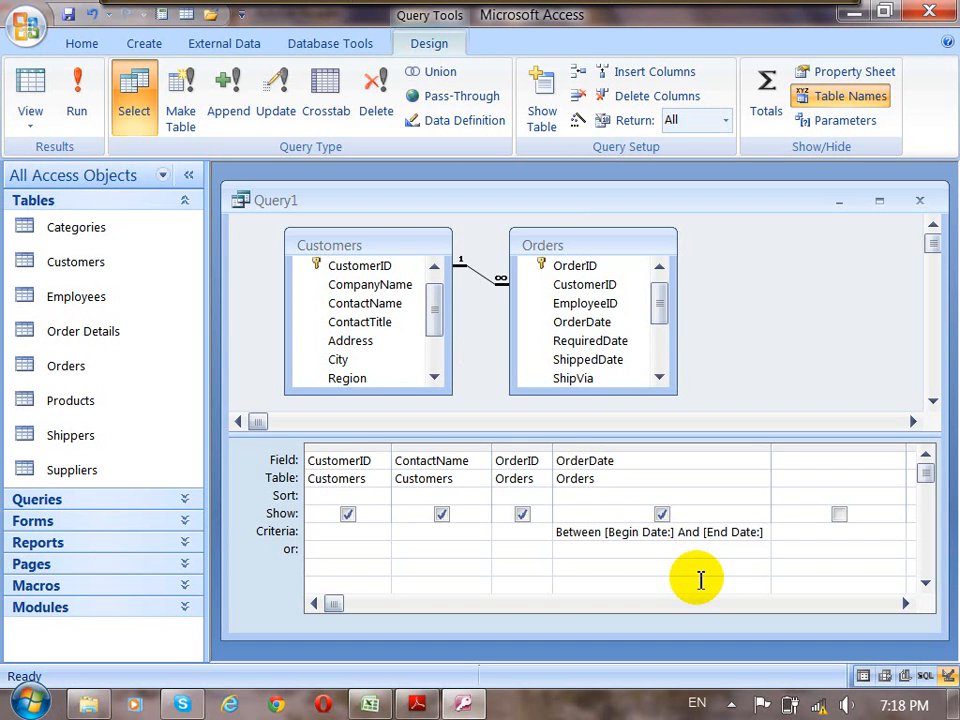
pyautogui.moveTo(737, 200); pyautogui.dragTo(735, 189)
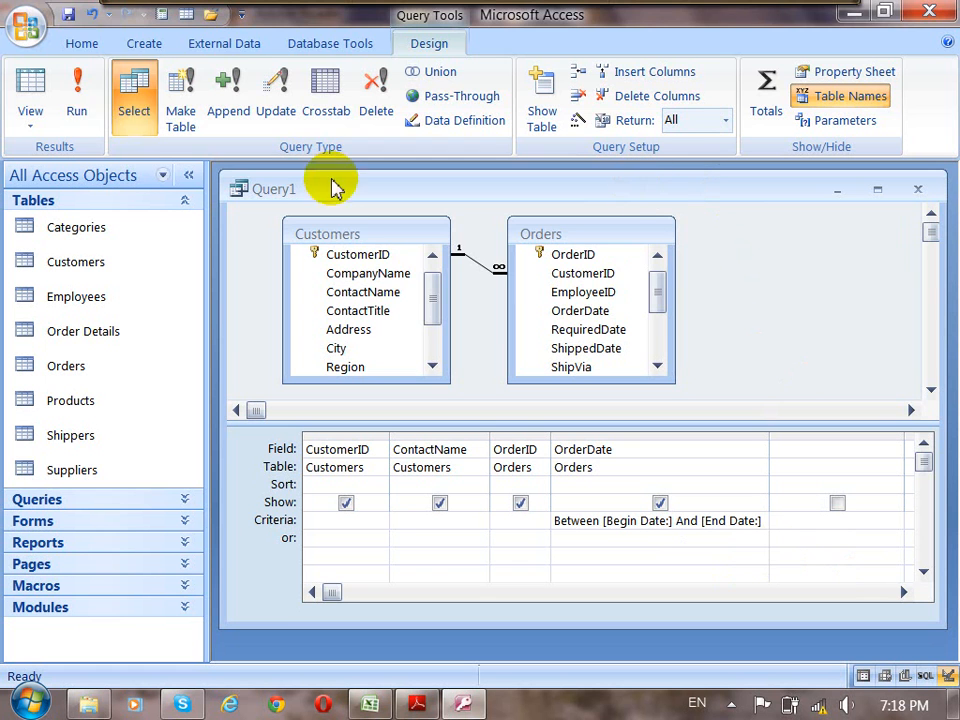
pyautogui.click(68, 14)
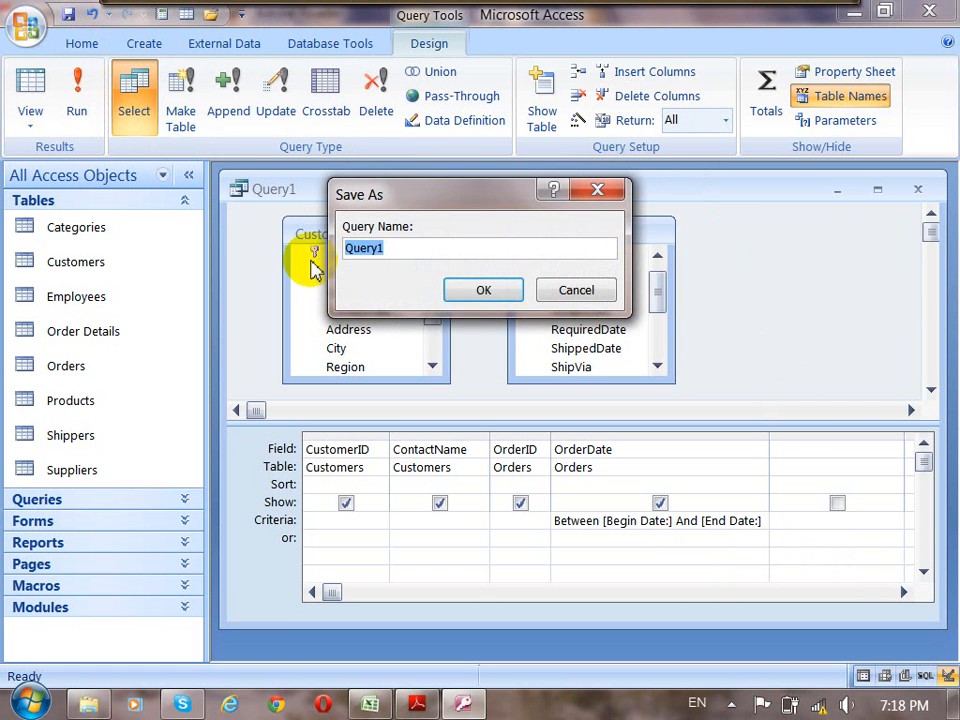
pyautogui.click(483, 292)
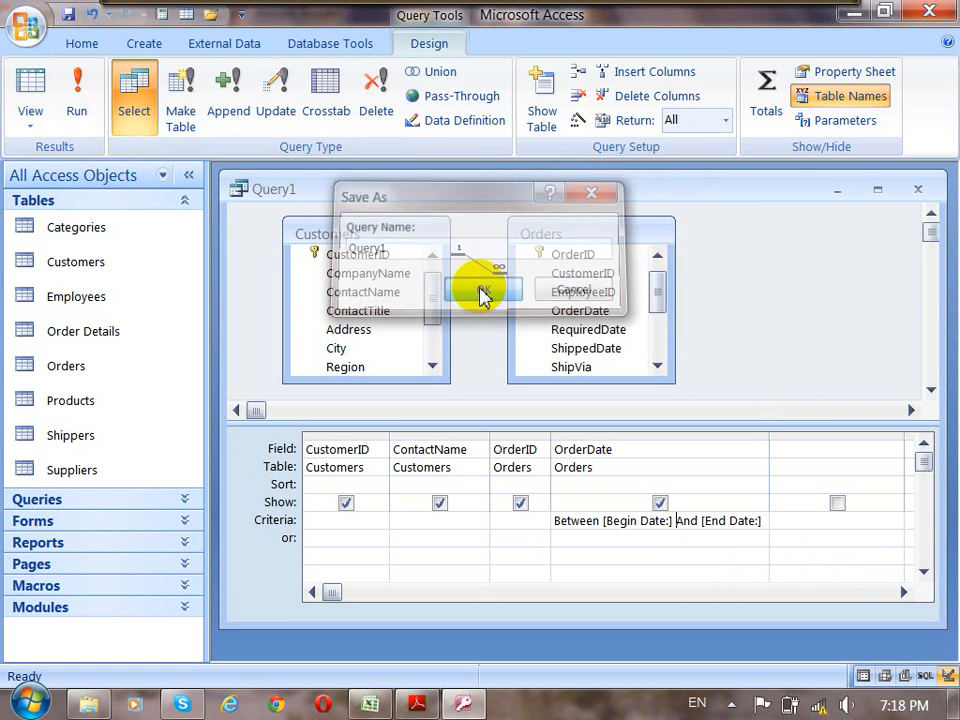
pyautogui.click(838, 190)
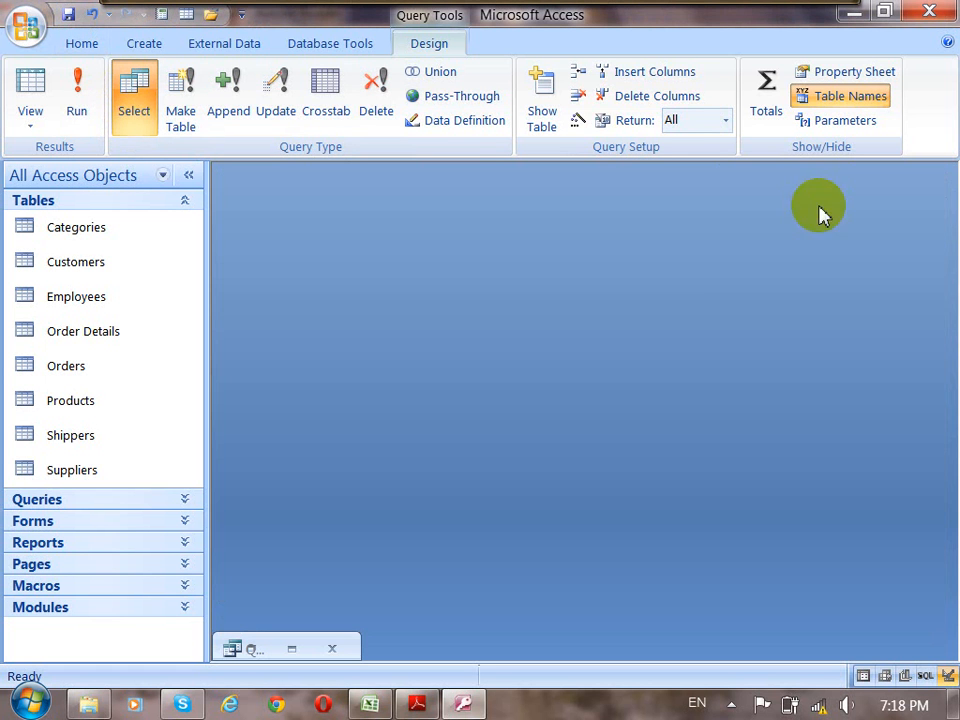
# Create a new query in Design view based on the Products table and enlarge the design grid area.
pyautogui.click(143, 46)
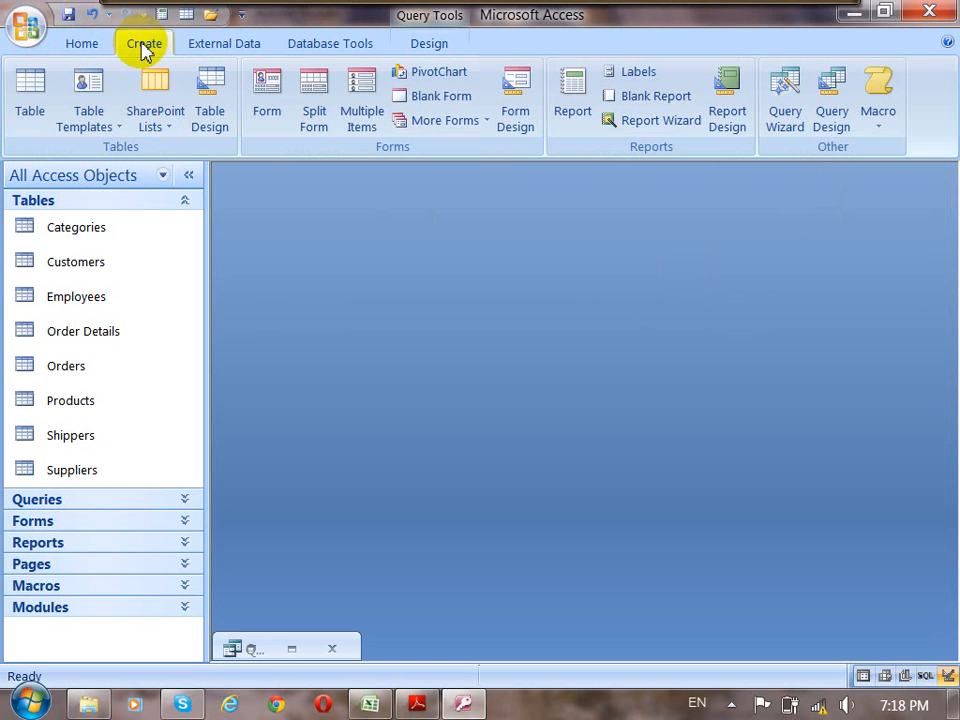
pyautogui.click(838, 124)
pyautogui.moveTo(537, 208); pyautogui.dragTo(540, 200)
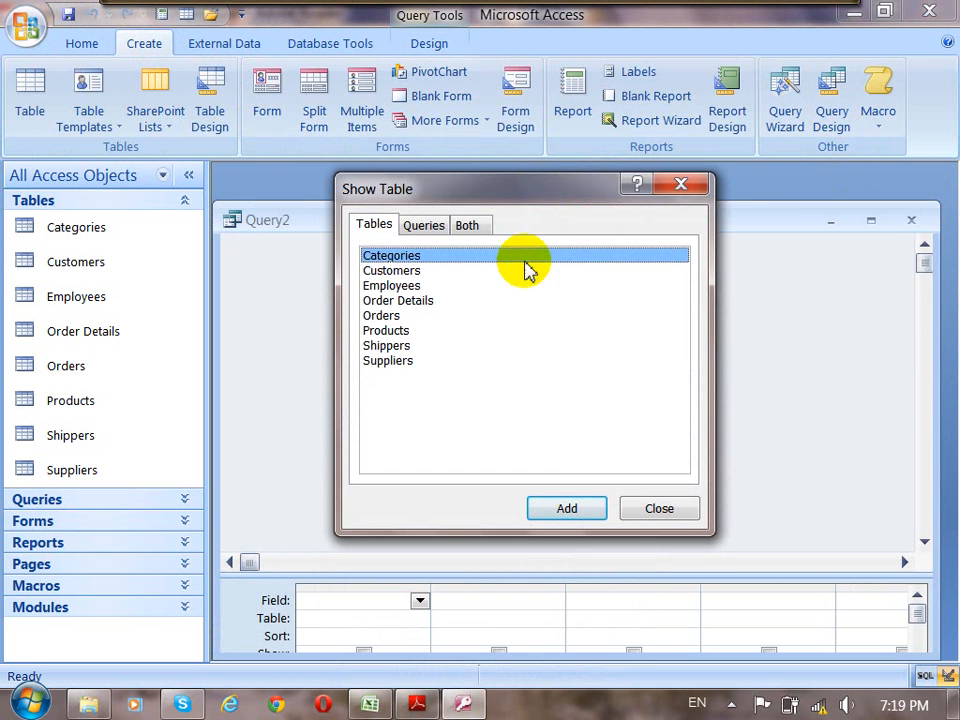
pyautogui.click(386, 331)
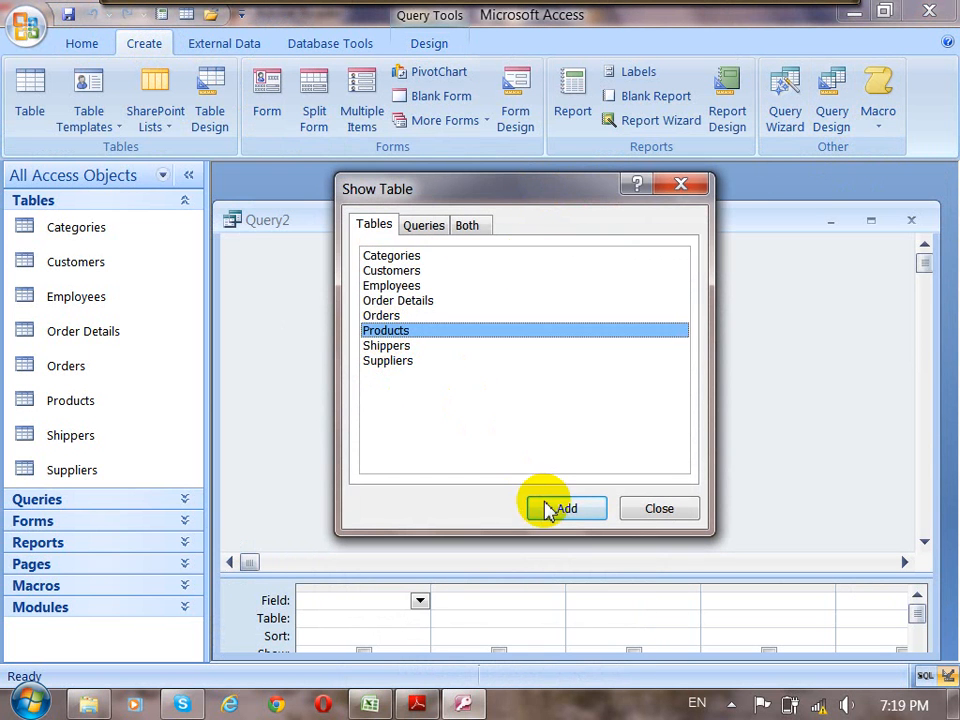
pyautogui.click(557, 509)
pyautogui.click(665, 510)
pyautogui.moveTo(667, 575); pyautogui.dragTo(682, 448)
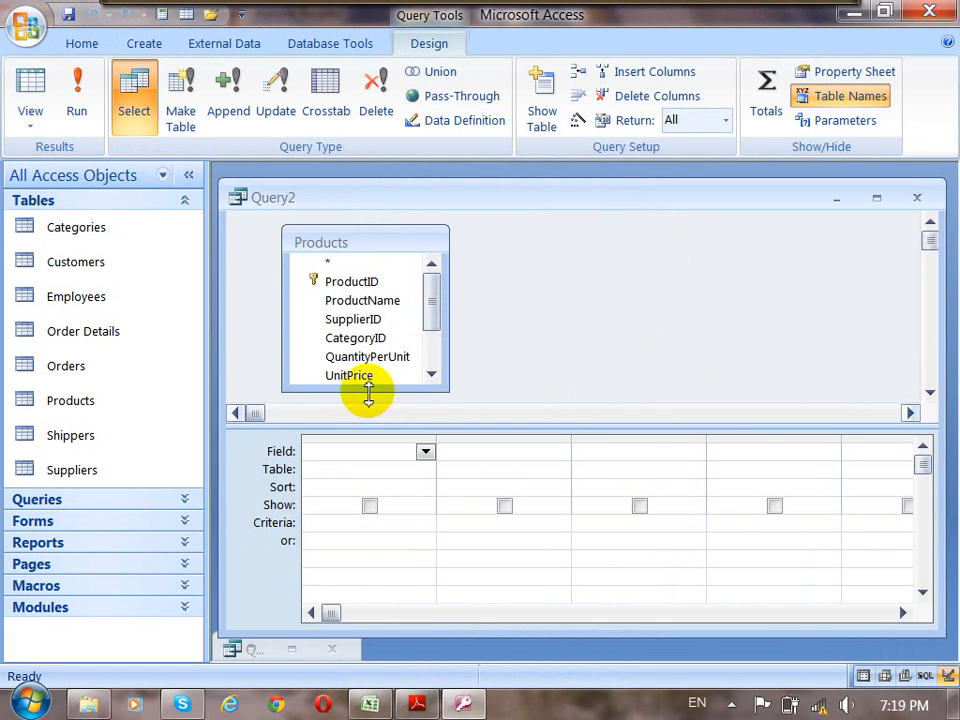
# Add all fields of the Products table to the first column of the query grid as Products.*.
pyautogui.click(350, 301)
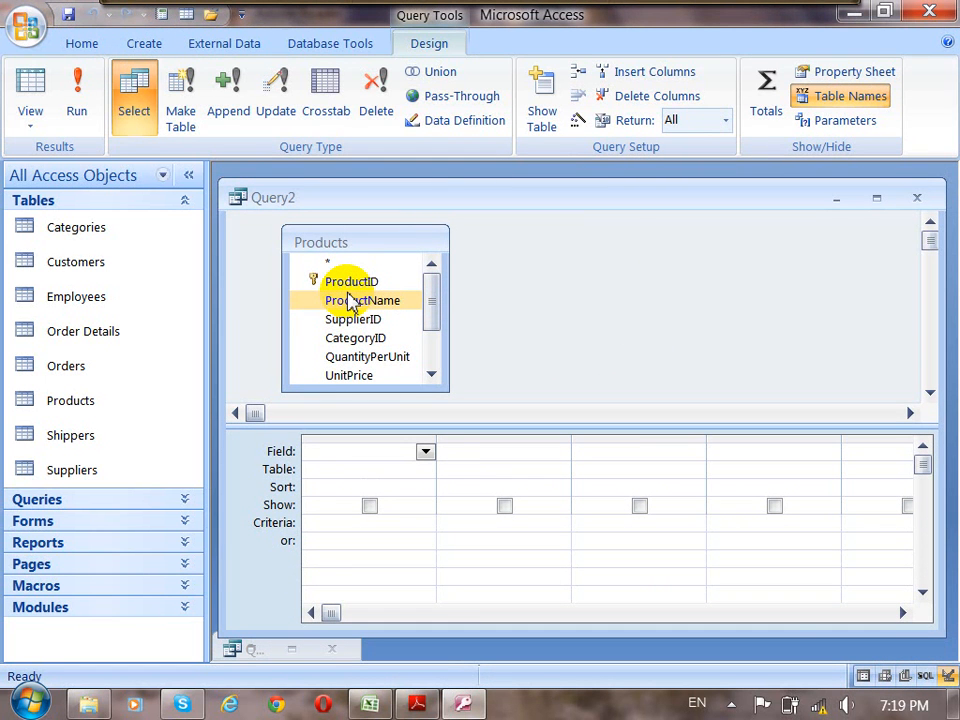
pyautogui.click(330, 264)
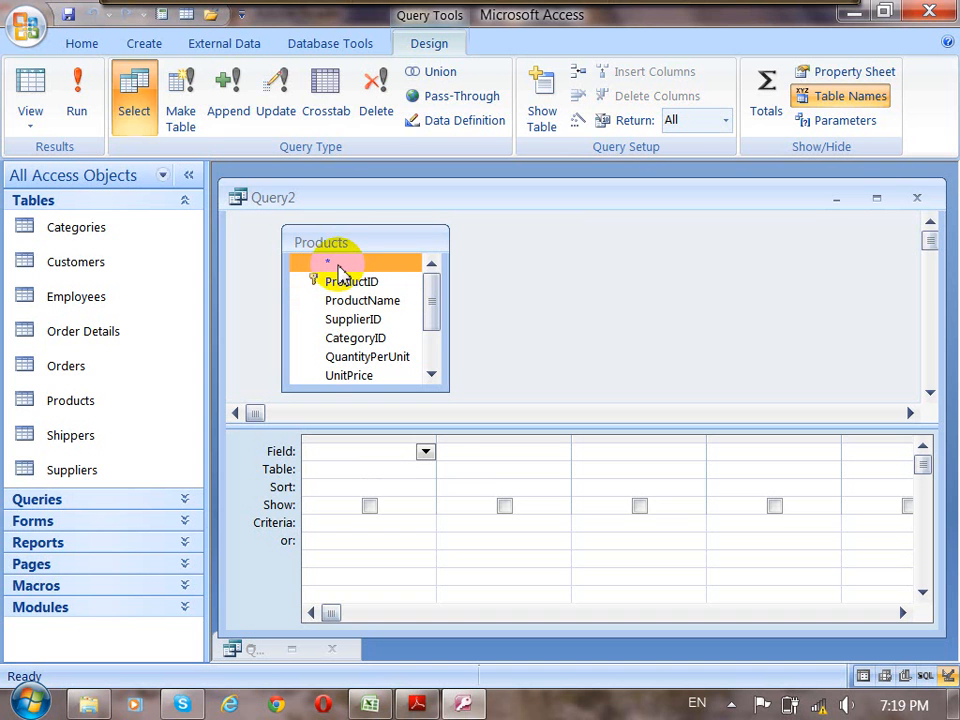
pyautogui.click(362, 283)
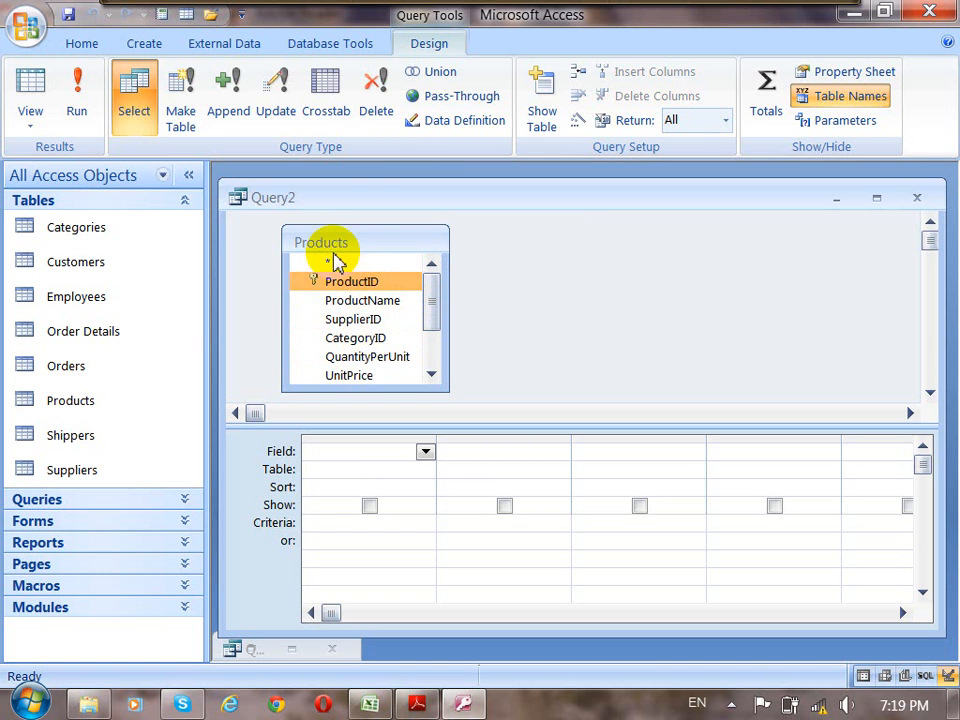
pyautogui.moveTo(335, 262); pyautogui.dragTo(345, 452)
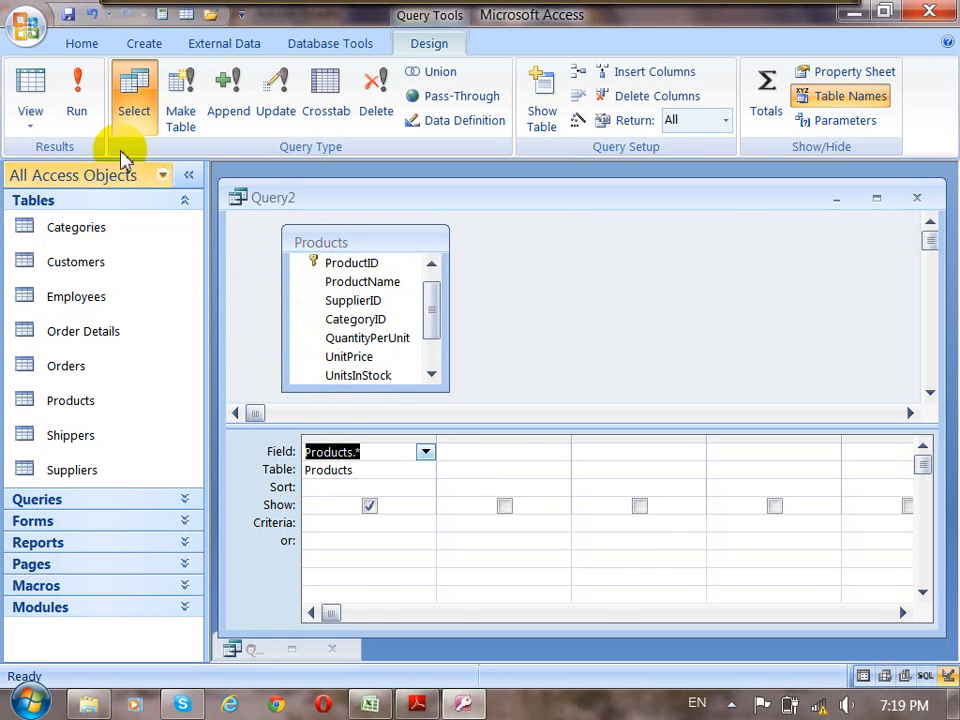
# Run the query, look through the product records and return to Design view.
pyautogui.click(78, 100)
pyautogui.moveTo(684, 622)
pyautogui.mouseDown()
pyautogui.moveTo(778, 622)
pyautogui.moveTo(684, 622)
pyautogui.mouseUp()
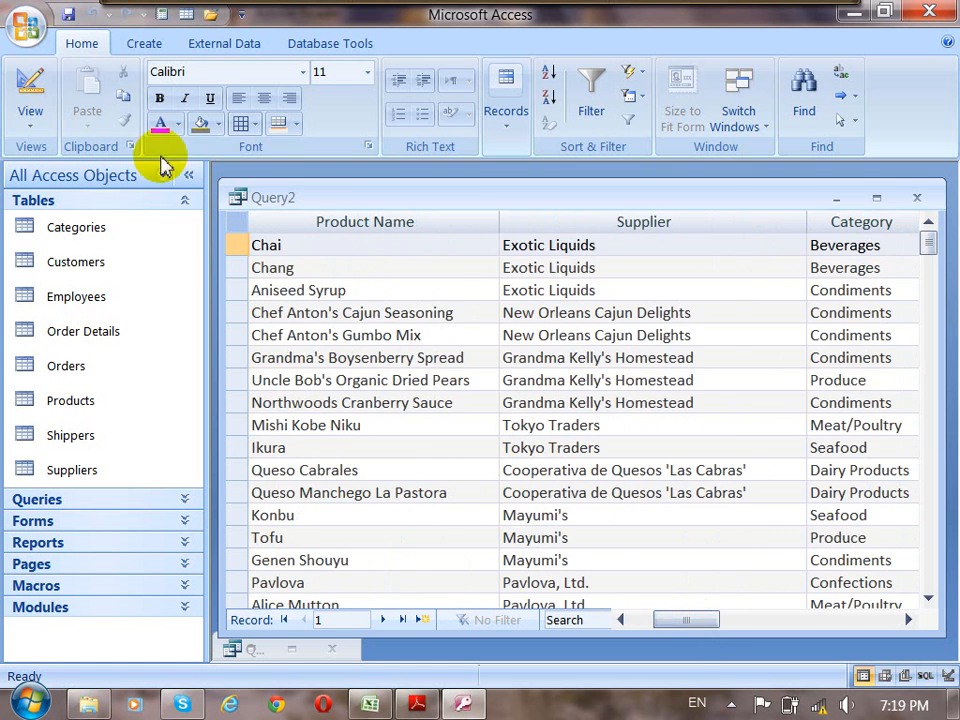
pyautogui.click(40, 95)
# Add the UnitPrice field of the Products table as the second column of the query grid.
pyautogui.click(476, 453)
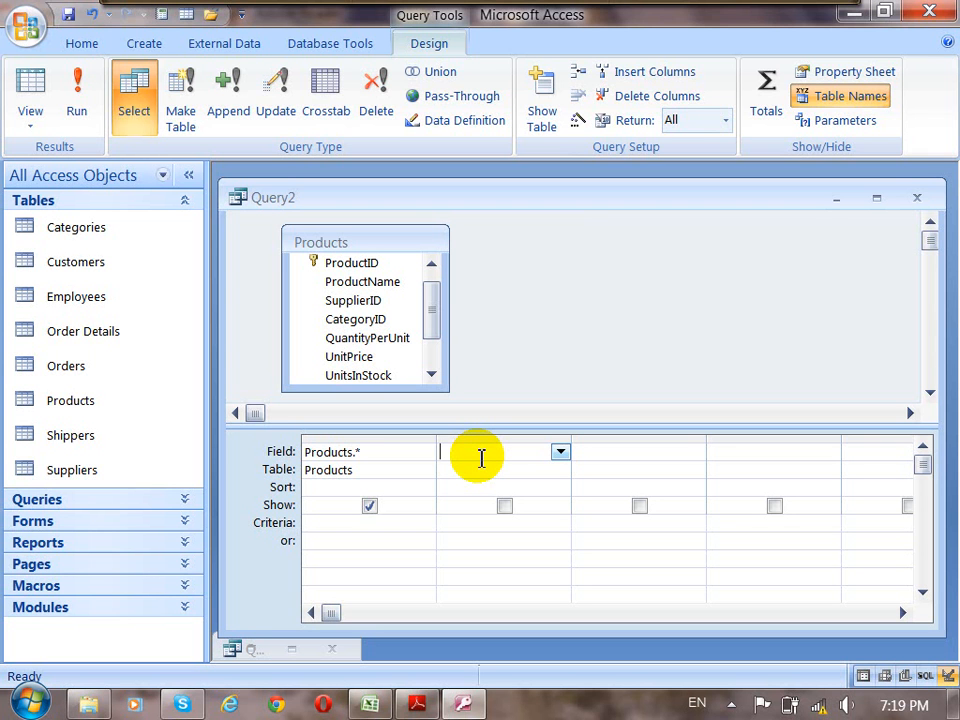
pyautogui.moveTo(436, 315); pyautogui.dragTo(435, 326)
pyautogui.click(349, 322)
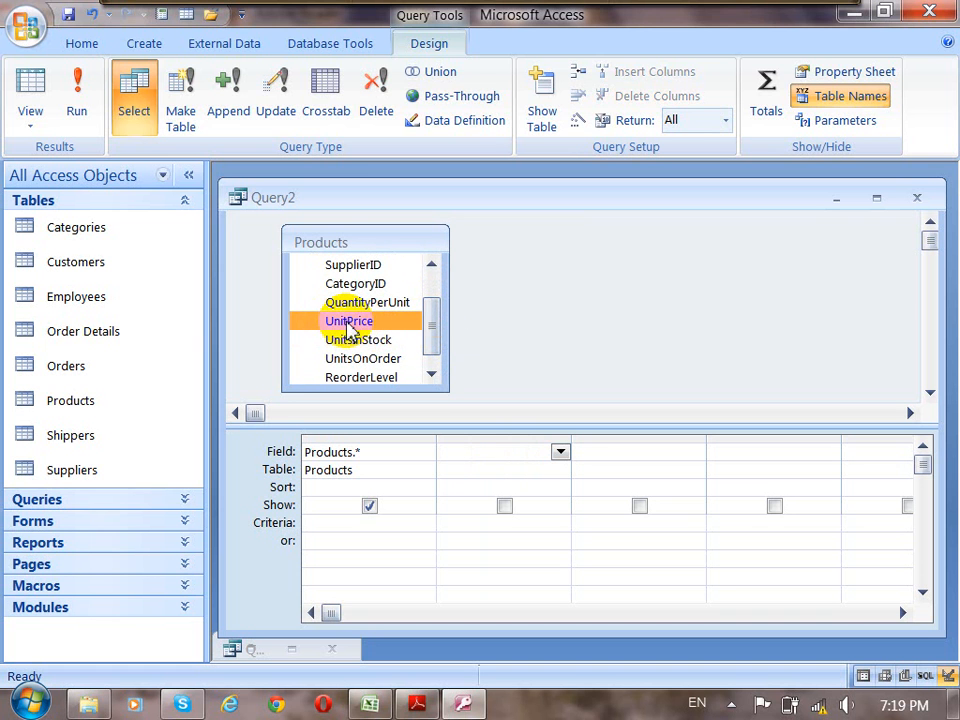
pyautogui.moveTo(349, 327); pyautogui.dragTo(403, 440)
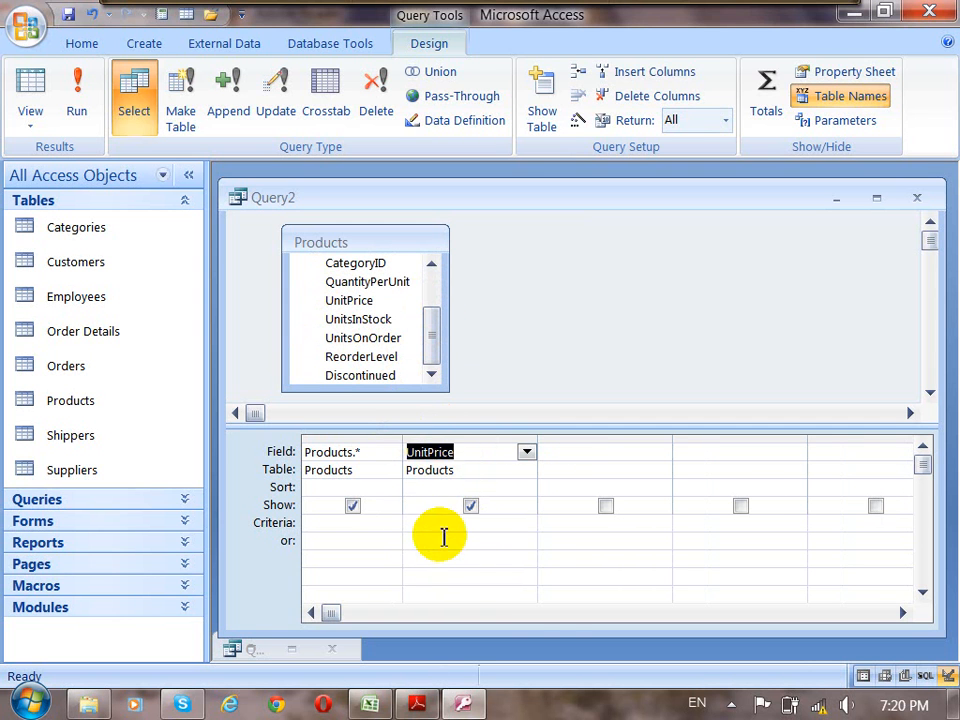
# Set the criteria of the UnitPrice column to =20.
pyautogui.click(426, 522)
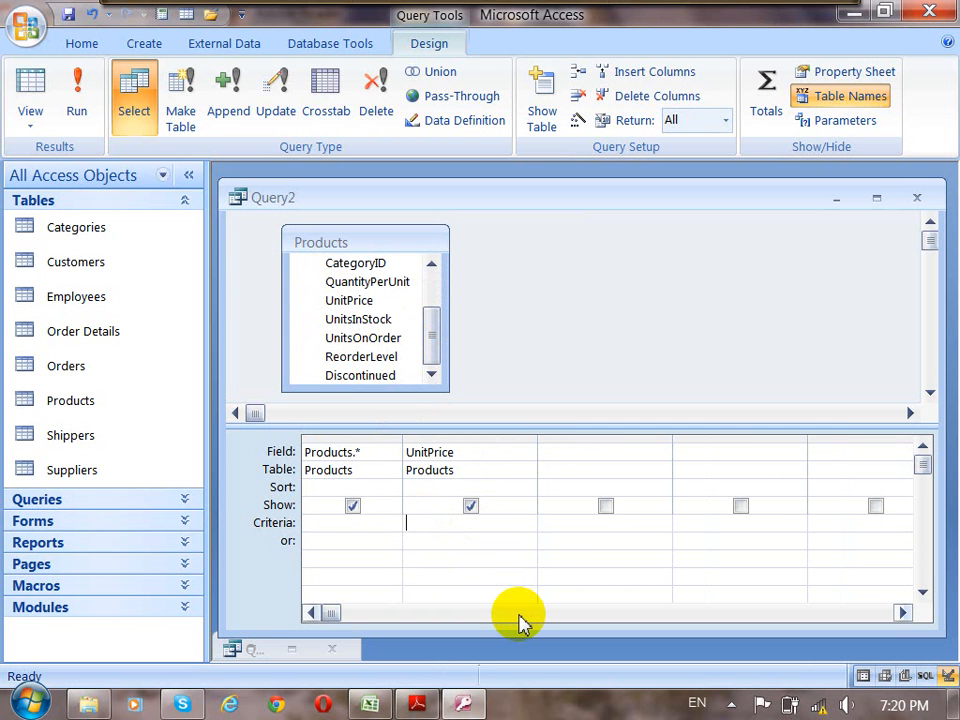
pyautogui.write('=20')
# Run the query, check the unit price of the matching product and return to Design view.
pyautogui.click(78, 90)
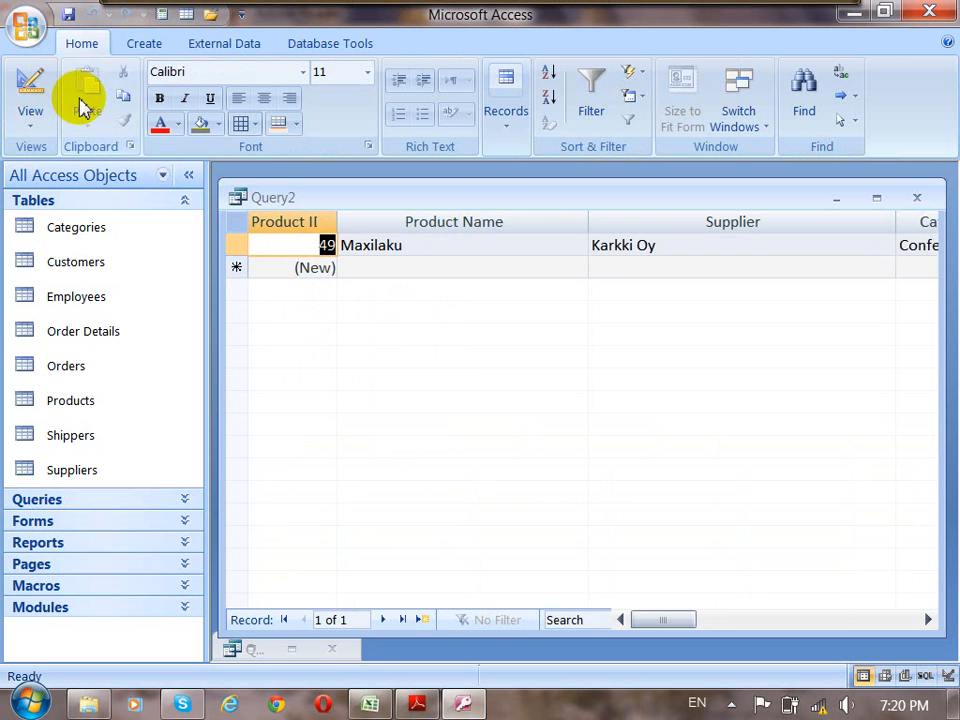
pyautogui.moveTo(664, 622); pyautogui.dragTo(735, 622)
pyautogui.moveTo(562, 245); pyautogui.dragTo(607, 248)
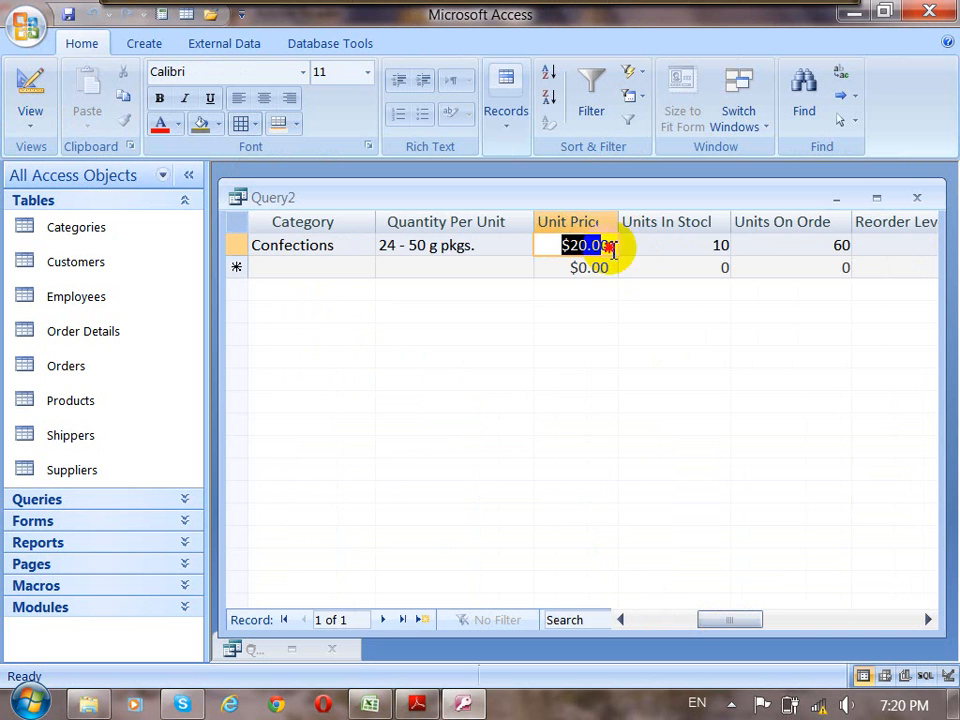
pyautogui.click(30, 85)
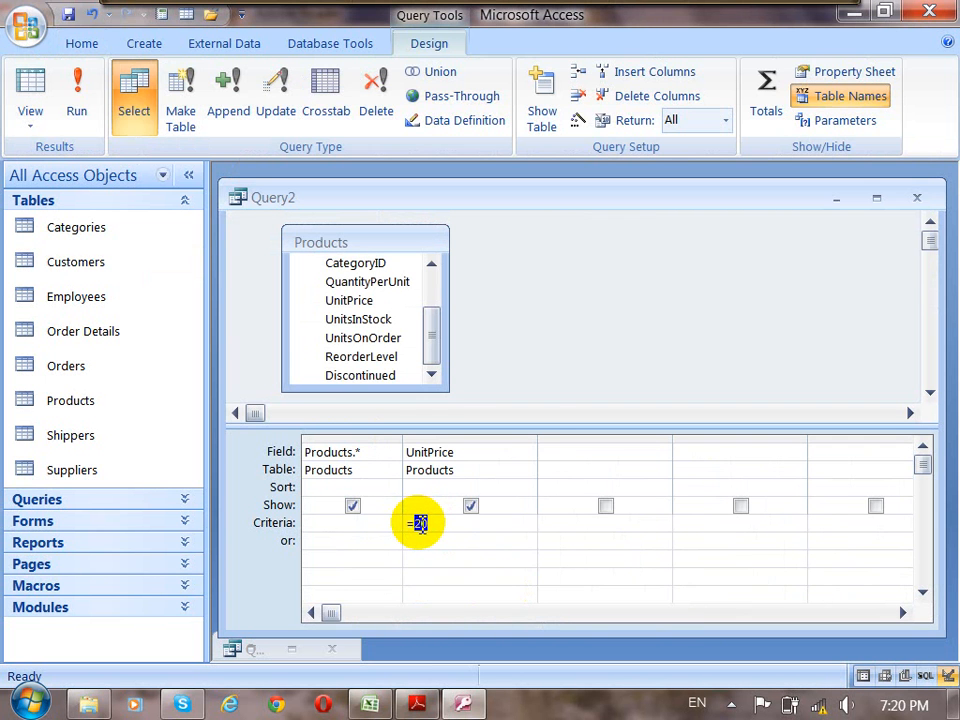
# In the Zoom window, change the UnitPrice criteria to the parameter expression =[Enter price:] and confirm it.
pyautogui.rightClick(418, 522)
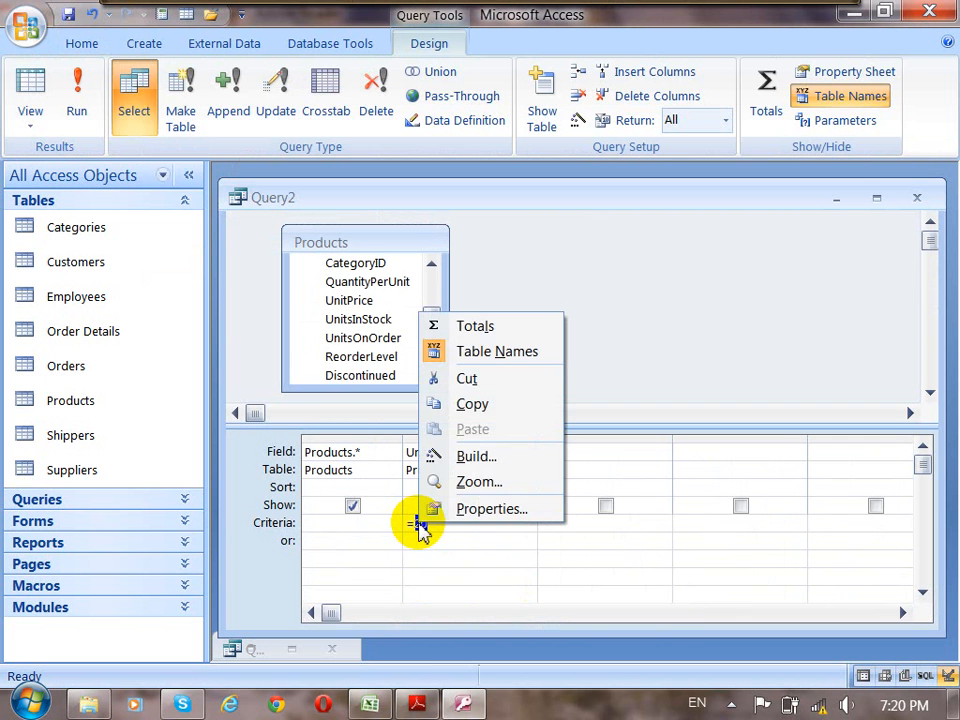
pyautogui.click(468, 484)
pyautogui.click(313, 189)
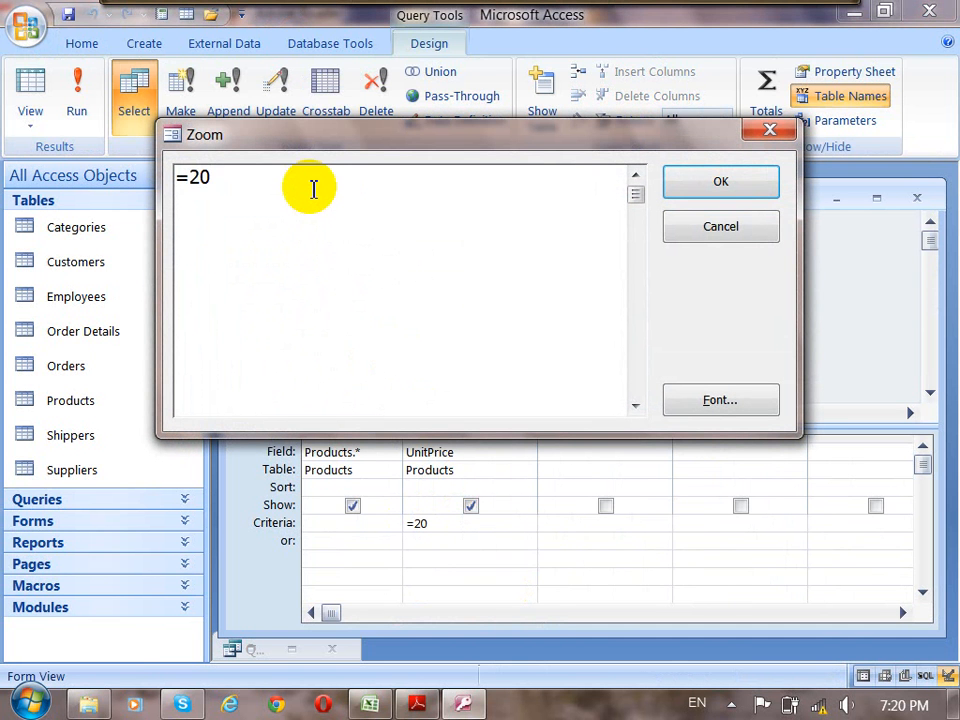
pyautogui.press('BackSpace')
pyautogui.press('BackSpace')
pyautogui.write('[')
pyautogui.write(']')
pyautogui.press('Left')
pyautogui.write('Enter p')
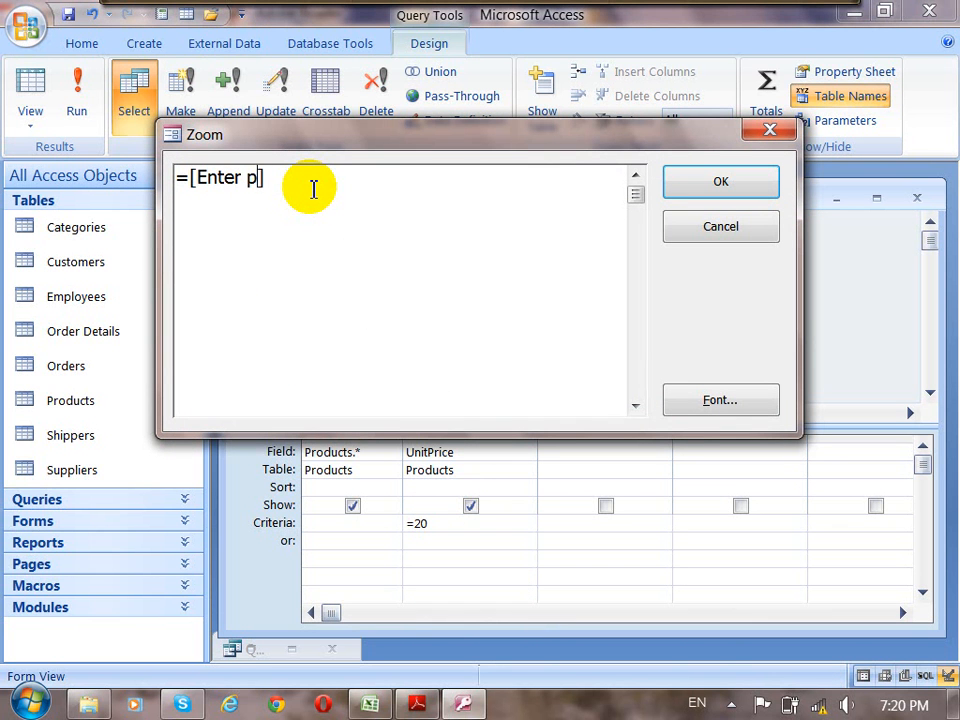
pyautogui.write('rice:')
pyautogui.moveTo(336, 176); pyautogui.dragTo(185, 178)
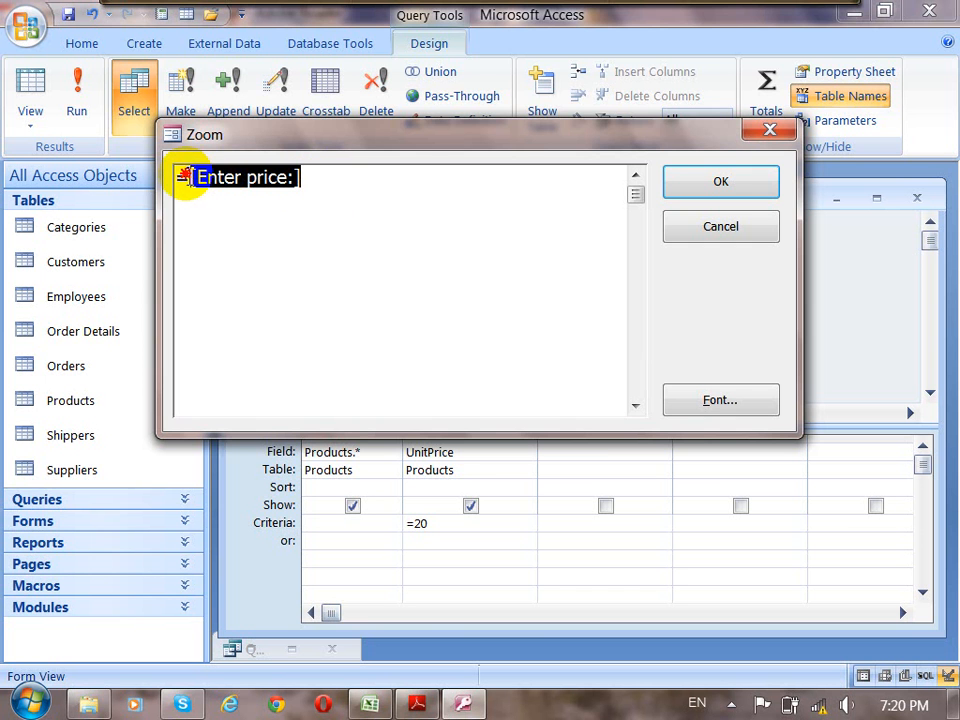
pyautogui.click(760, 192)
pyautogui.click(496, 524)
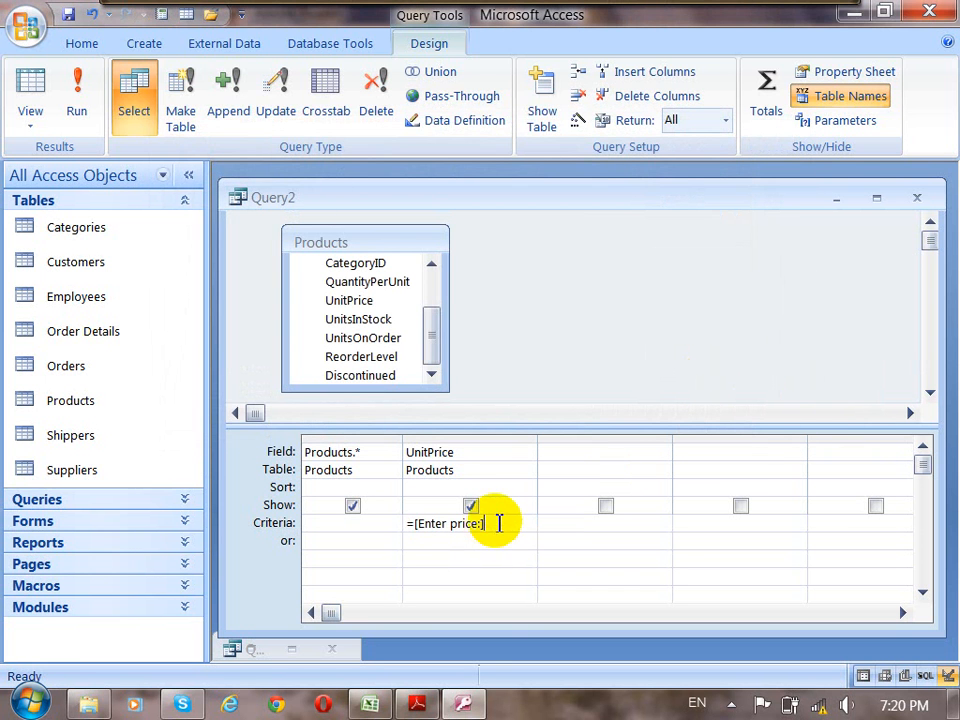
# Run the parameter query with 18 as the price, check the Unit Price values and return to Design view.
pyautogui.click(78, 108)
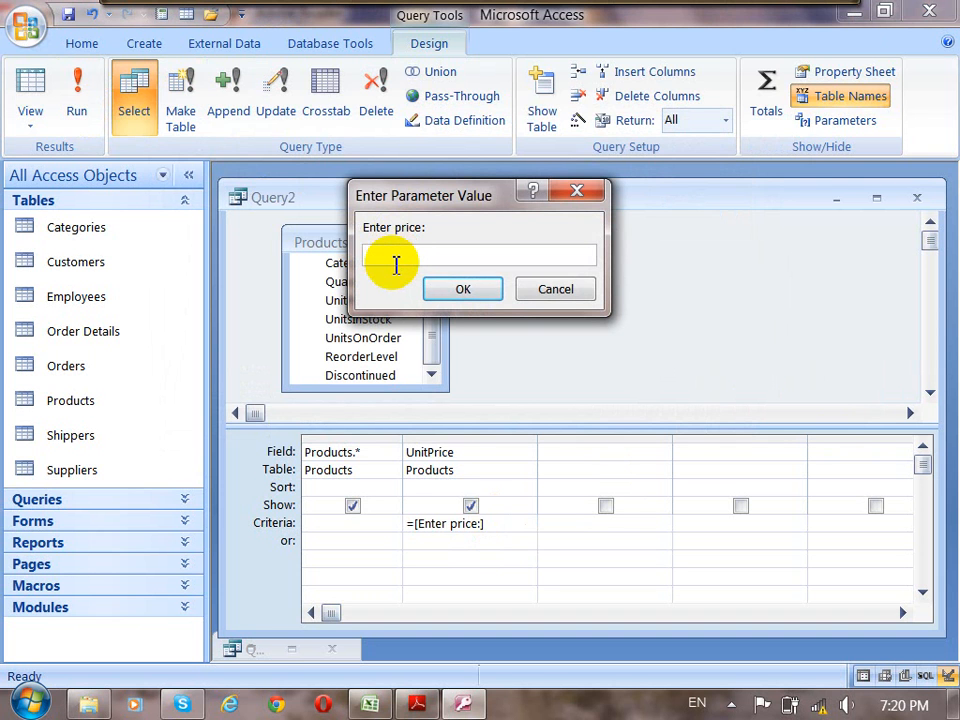
pyautogui.write('18')
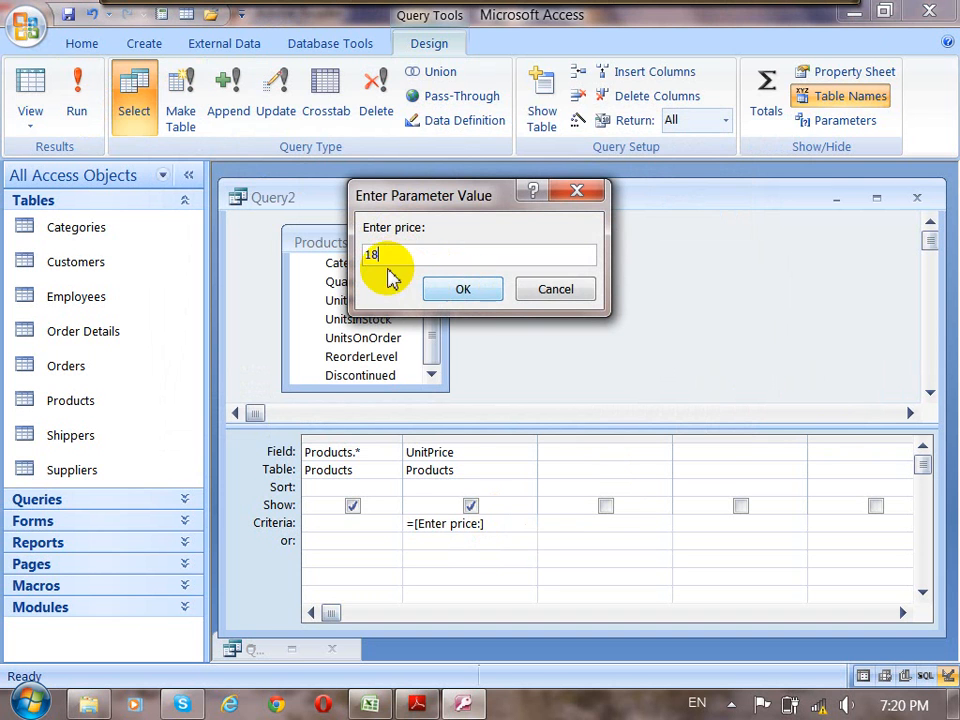
pyautogui.doubleClick(367, 254)
pyautogui.doubleClick(369, 254)
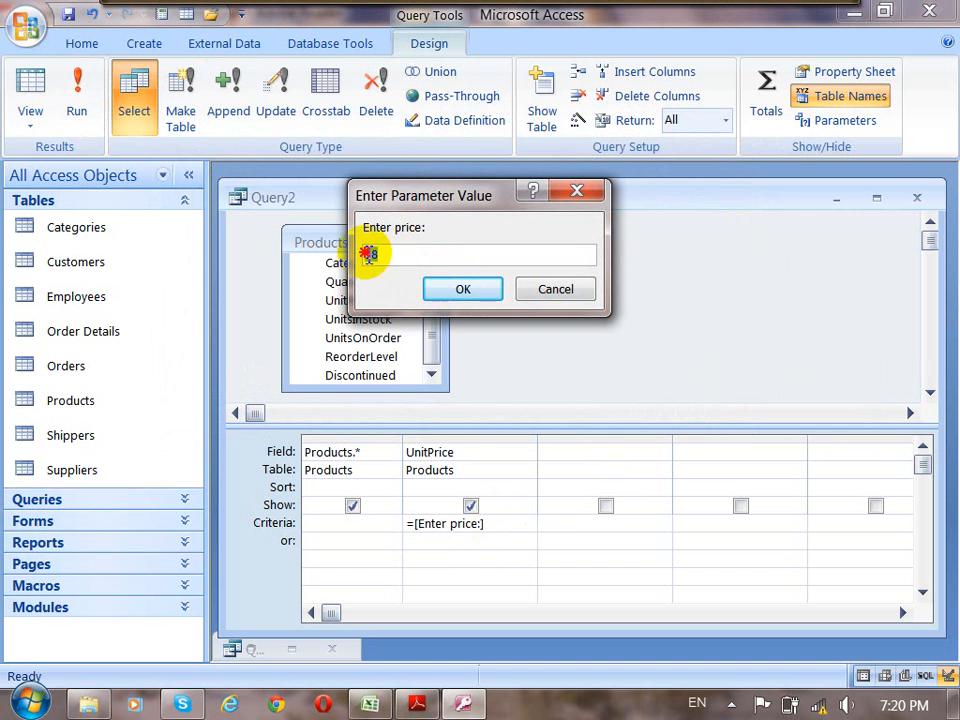
pyautogui.click(461, 290)
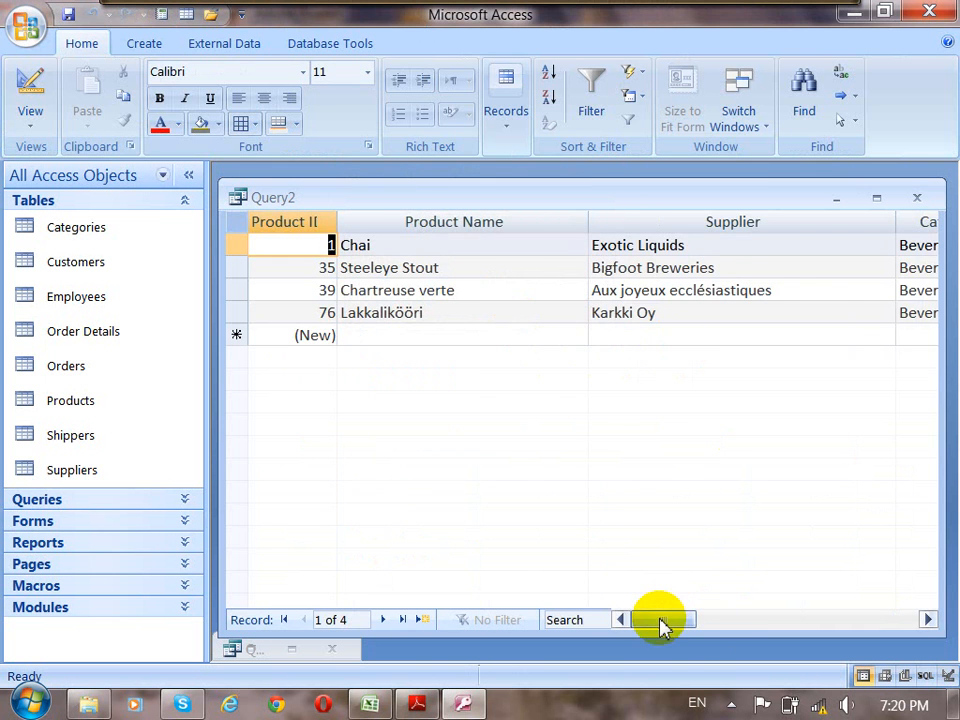
pyautogui.moveTo(660, 622); pyautogui.dragTo(722, 623)
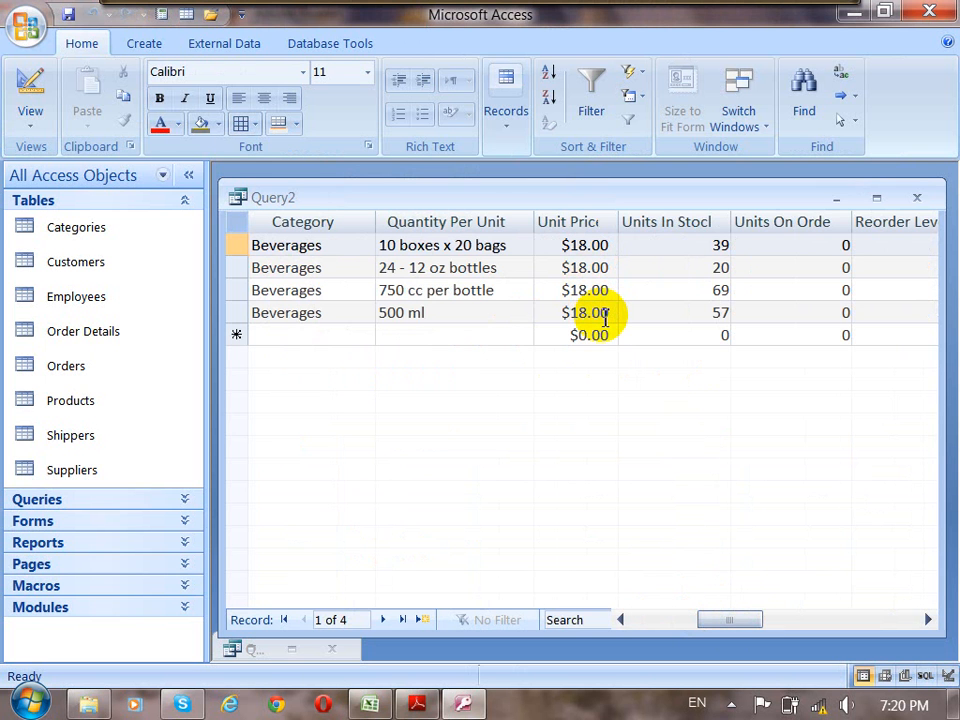
pyautogui.click(40, 90)
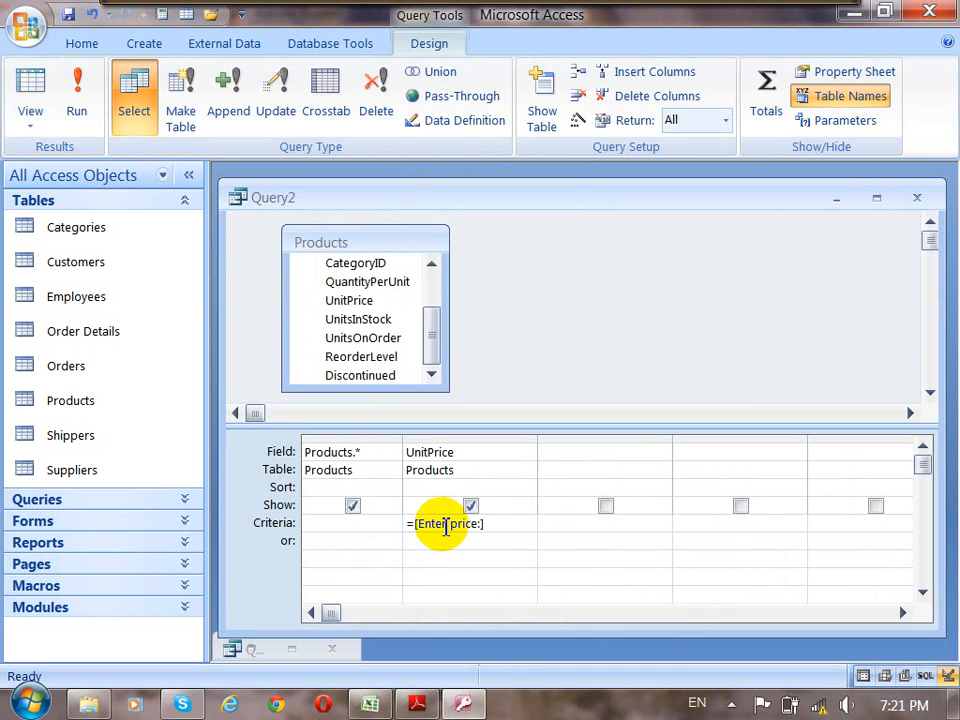
# Delete and re-enter the equals sign at the start of the UnitPrice criteria.
pyautogui.click(411, 523)
pyautogui.press('BackSpace')
pyautogui.write('=')
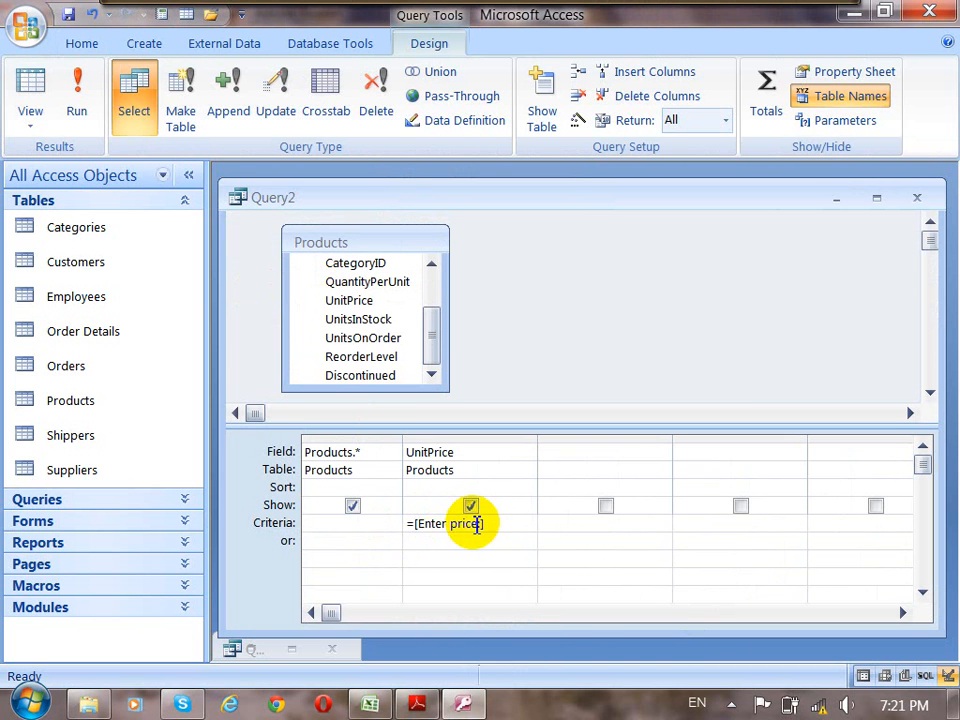
# In the Zoom window, try the comparison operators >, >=, <, <= and <> in front of [Enter price:].
pyautogui.moveTo(493, 519); pyautogui.dragTo(413, 526)
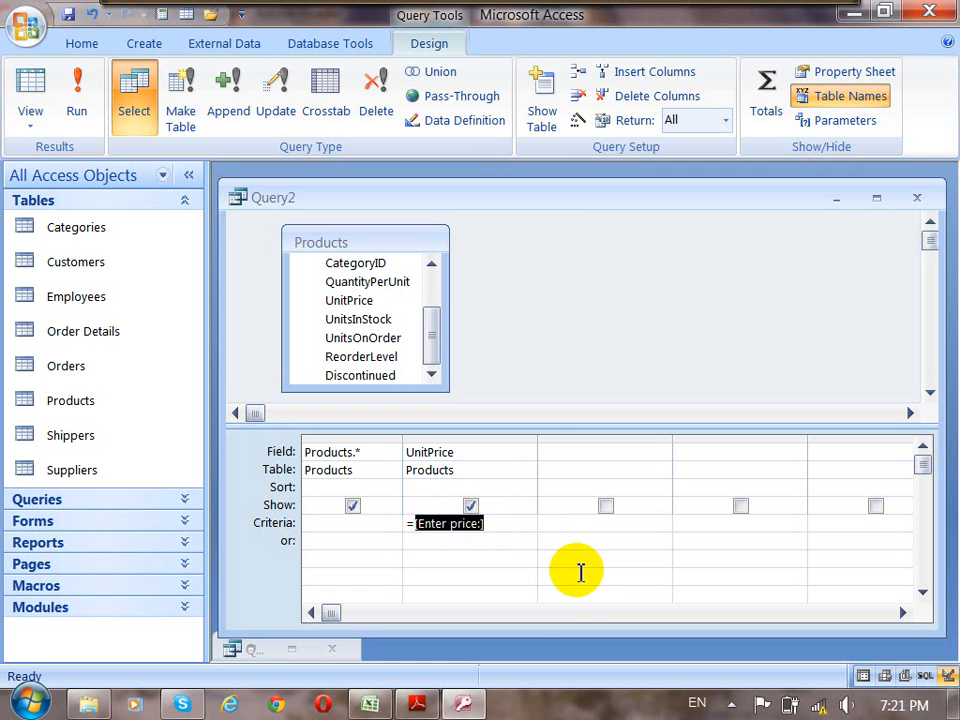
pyautogui.rightClick(412, 523)
pyautogui.click(465, 483)
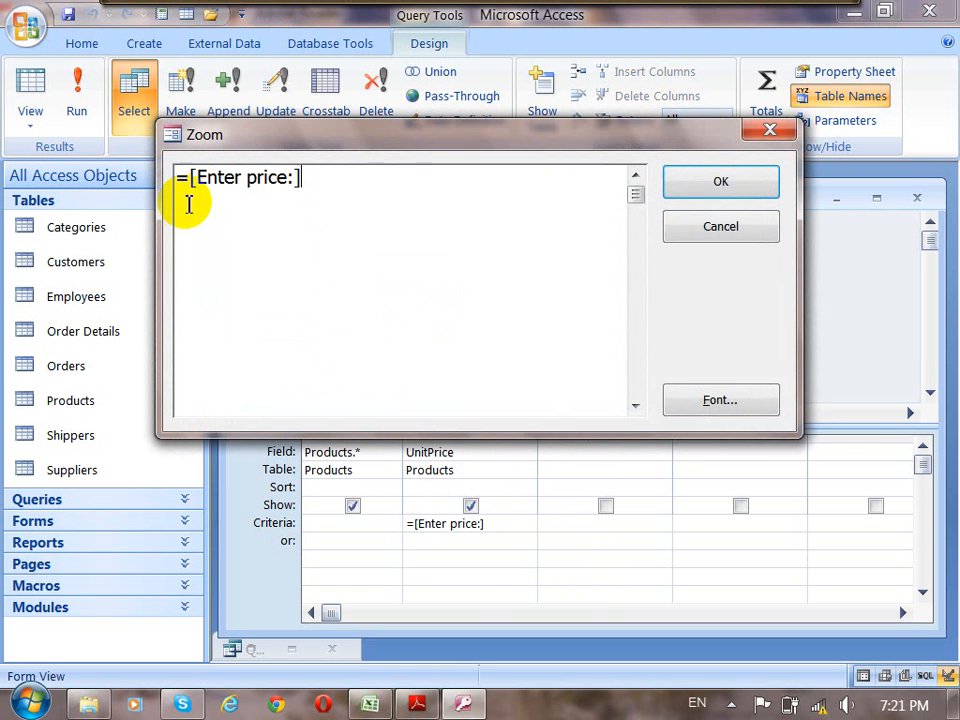
pyautogui.doubleClick(178, 179)
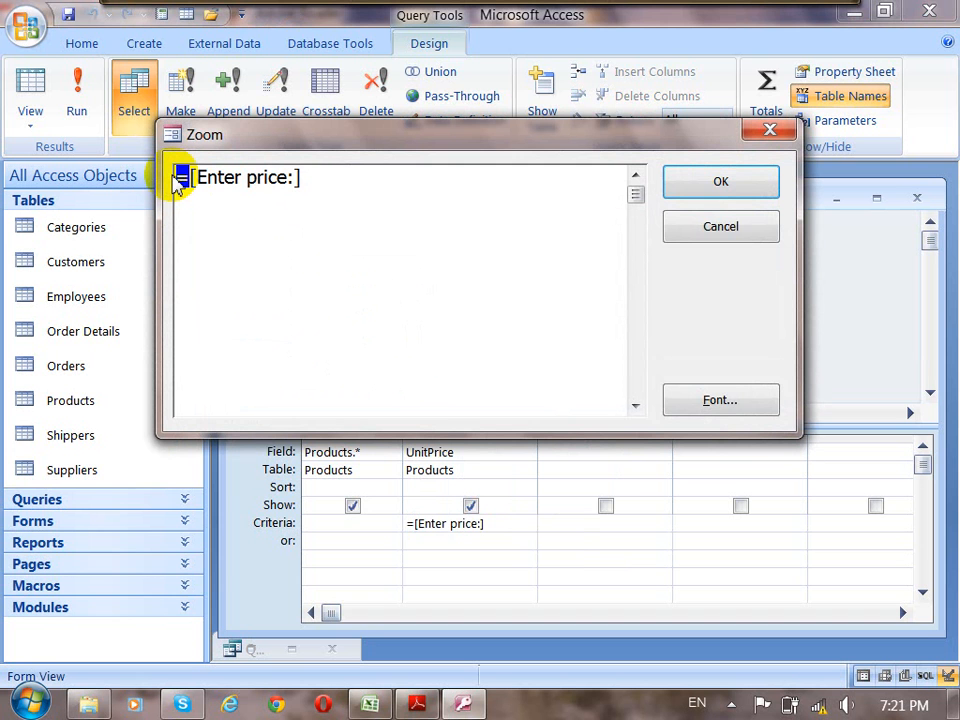
pyautogui.press('Delete')
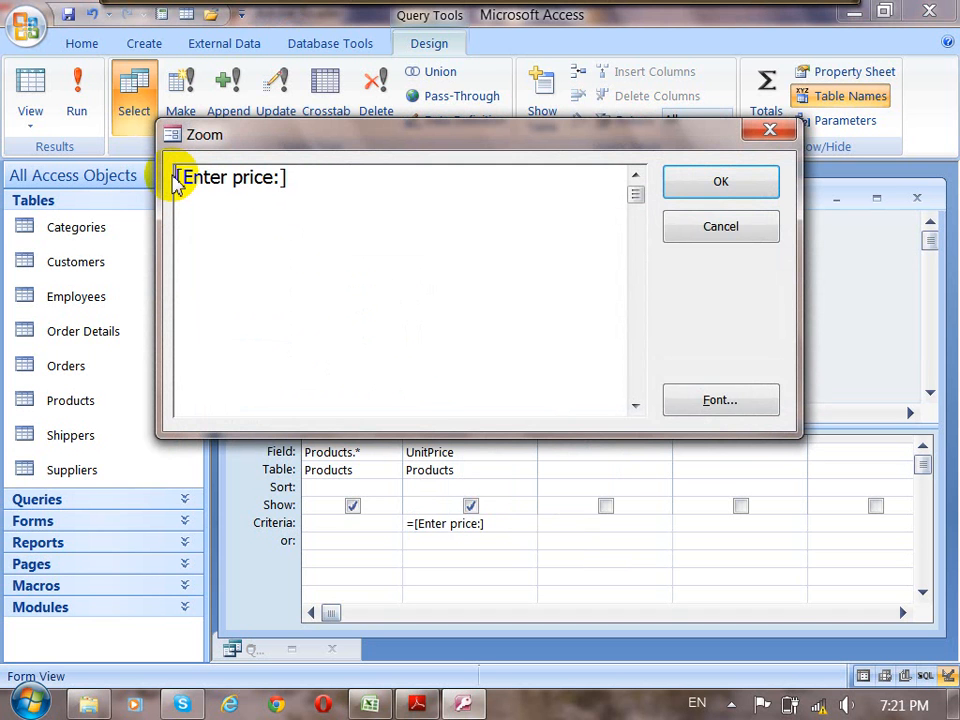
pyautogui.write('>')
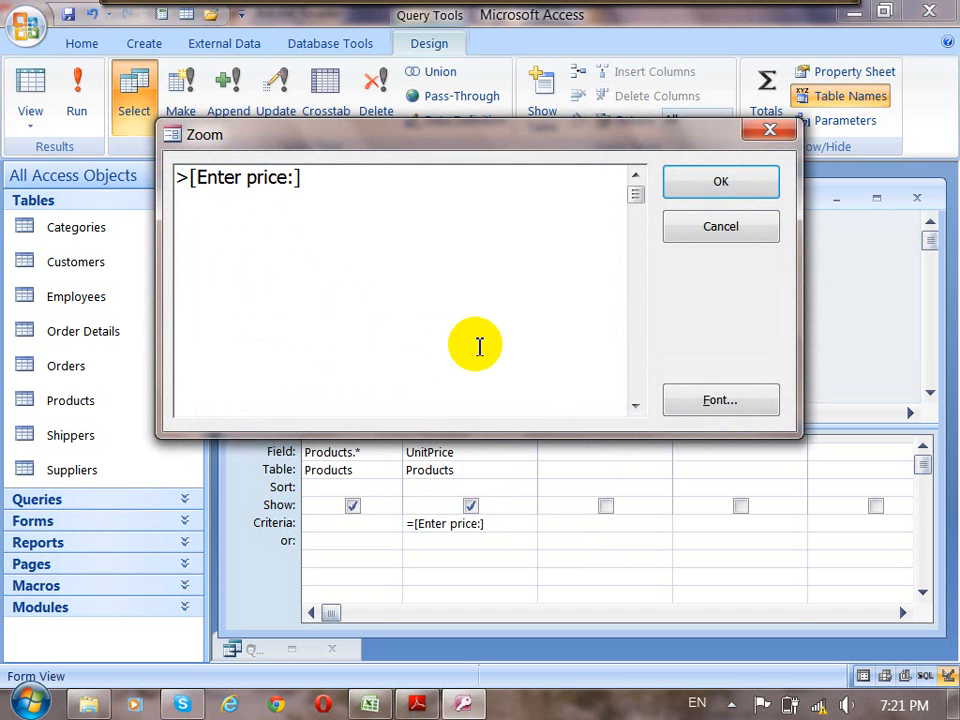
pyautogui.write('=')
pyautogui.press('BackSpace')
pyautogui.press('BackSpace')
pyautogui.write('<=')
pyautogui.press('BackSpace')
pyautogui.write('>')
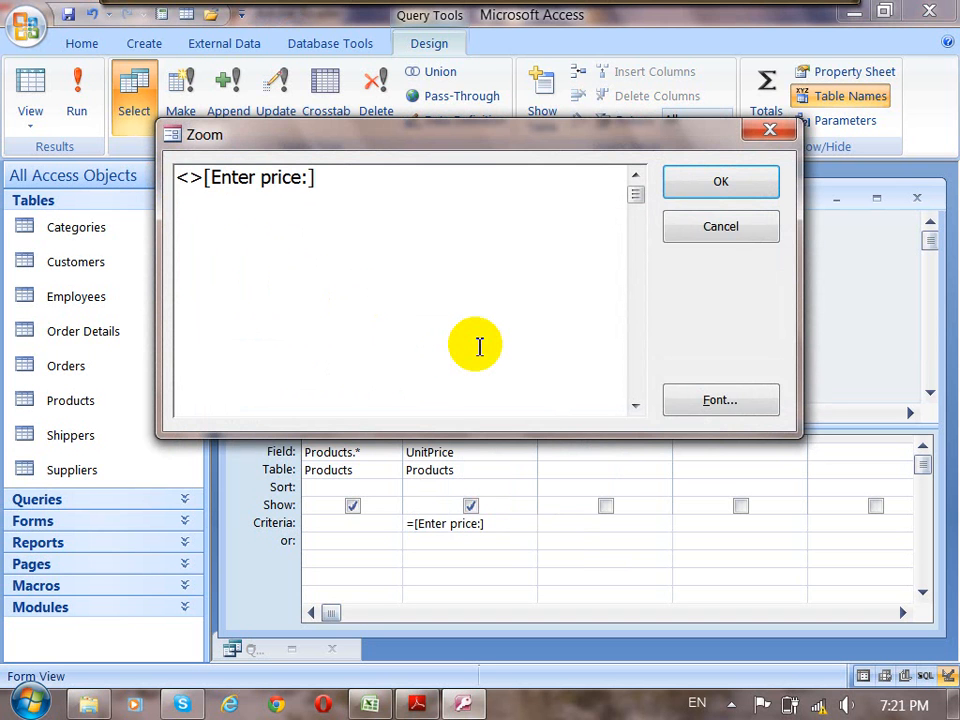
# Restore the equals operator so the UnitPrice criteria reads =[Enter price:], and confirm the Zoom window.
pyautogui.press('BackSpace')
pyautogui.press('BackSpace')
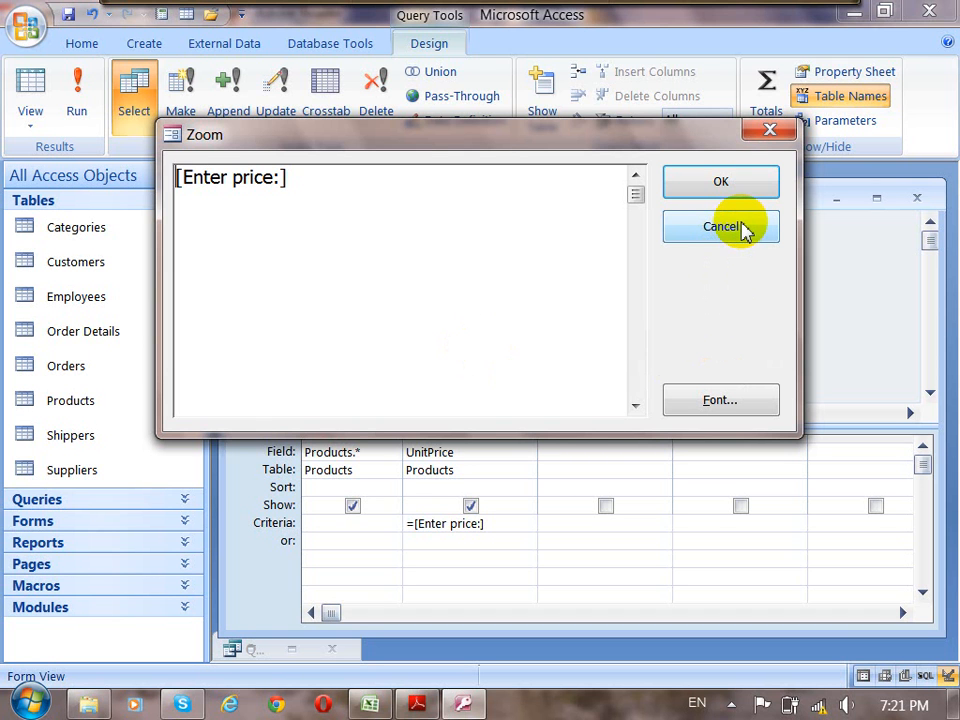
pyautogui.click(736, 180)
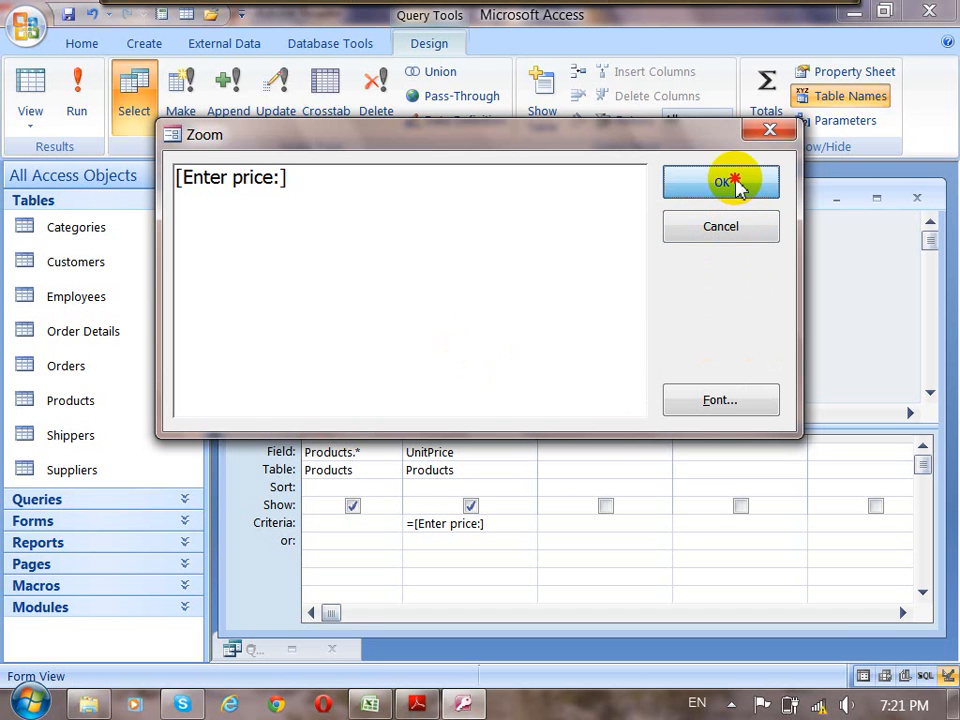
pyautogui.click(178, 177)
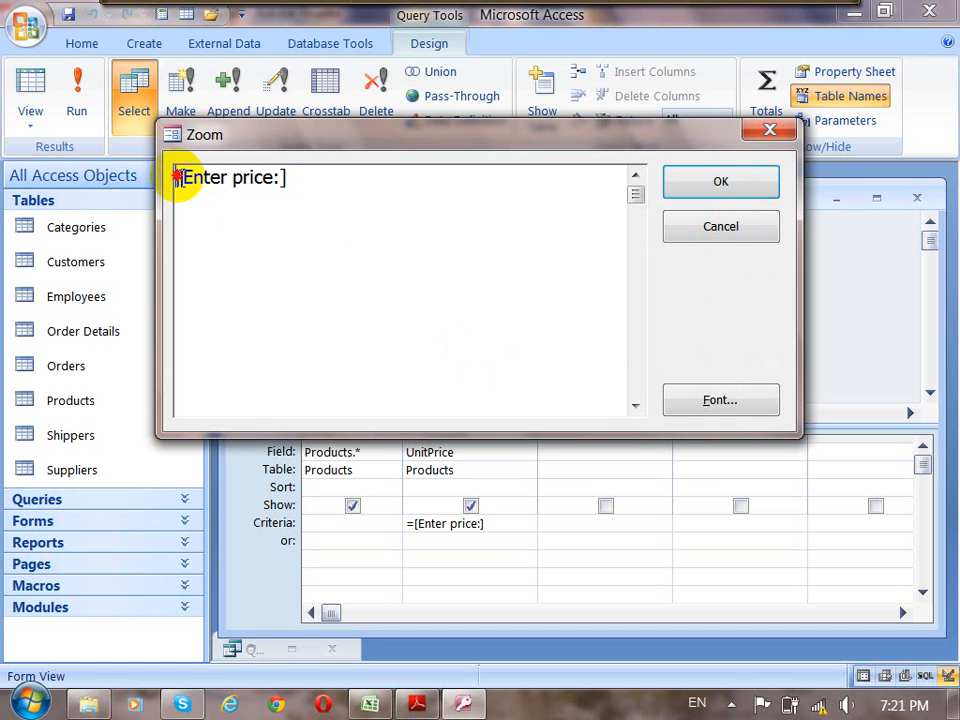
pyautogui.write('=')
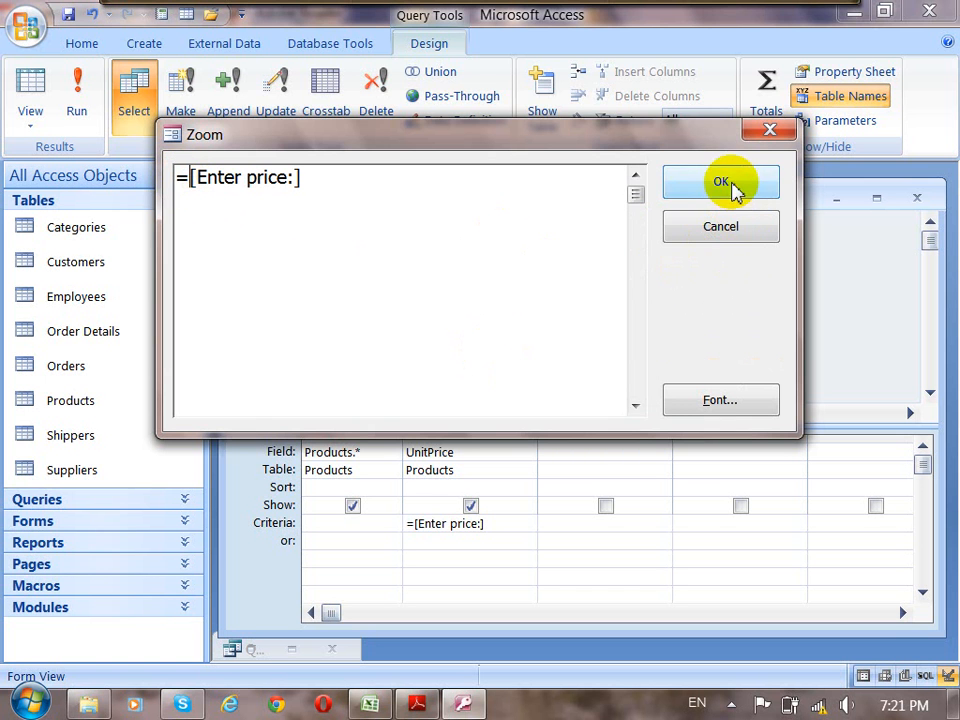
pyautogui.click(733, 190)
pyautogui.click(736, 205)
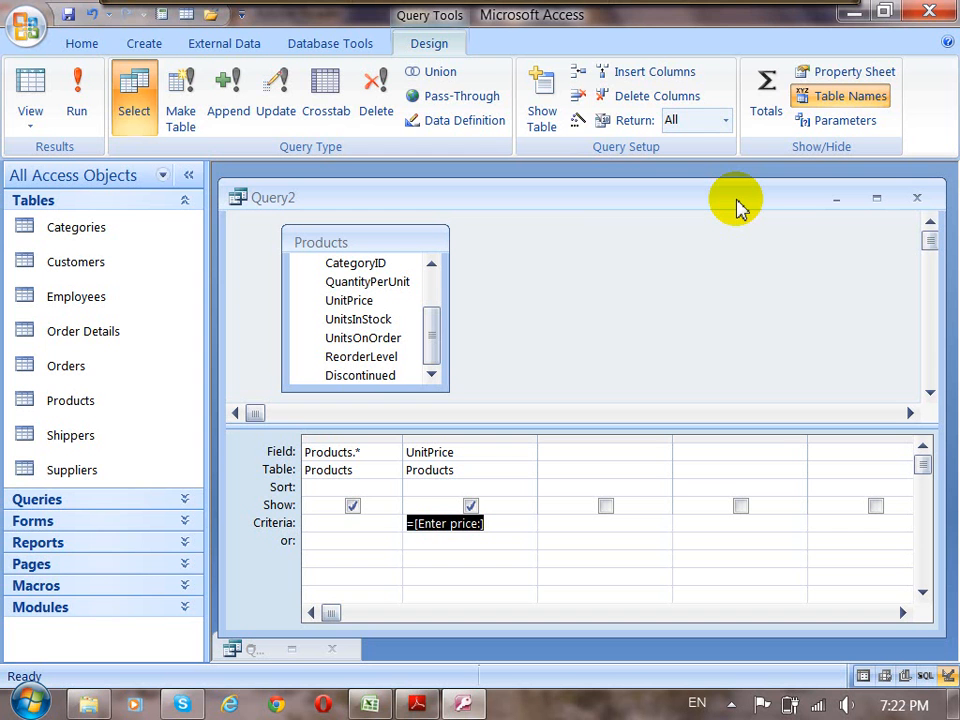
# Save the Products price query as Query2 and close its window.
pyautogui.click(495, 524)
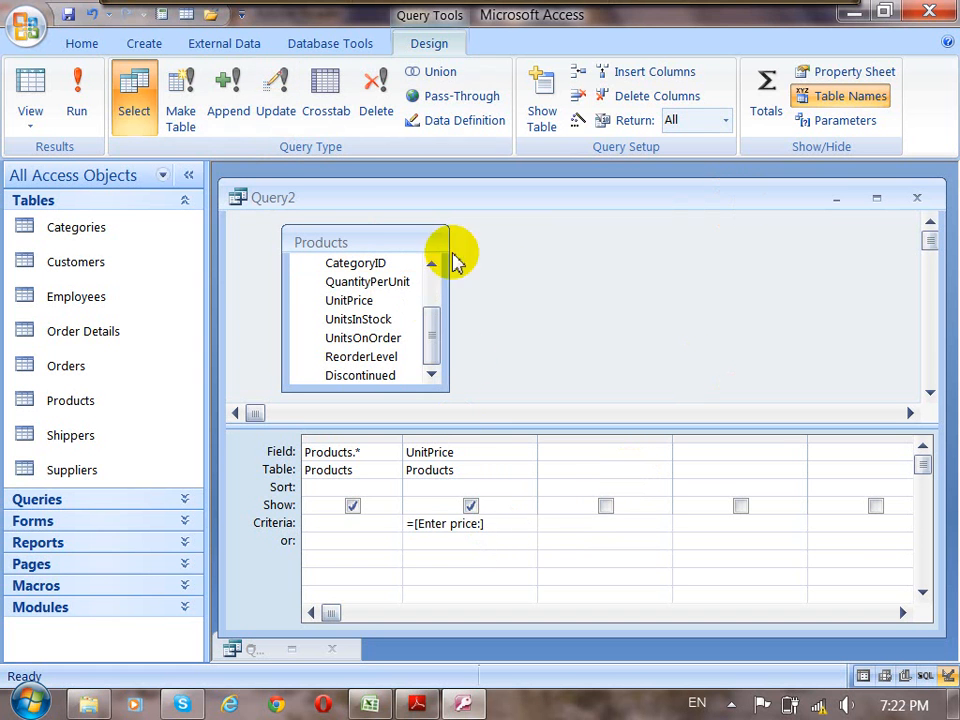
pyautogui.click(68, 14)
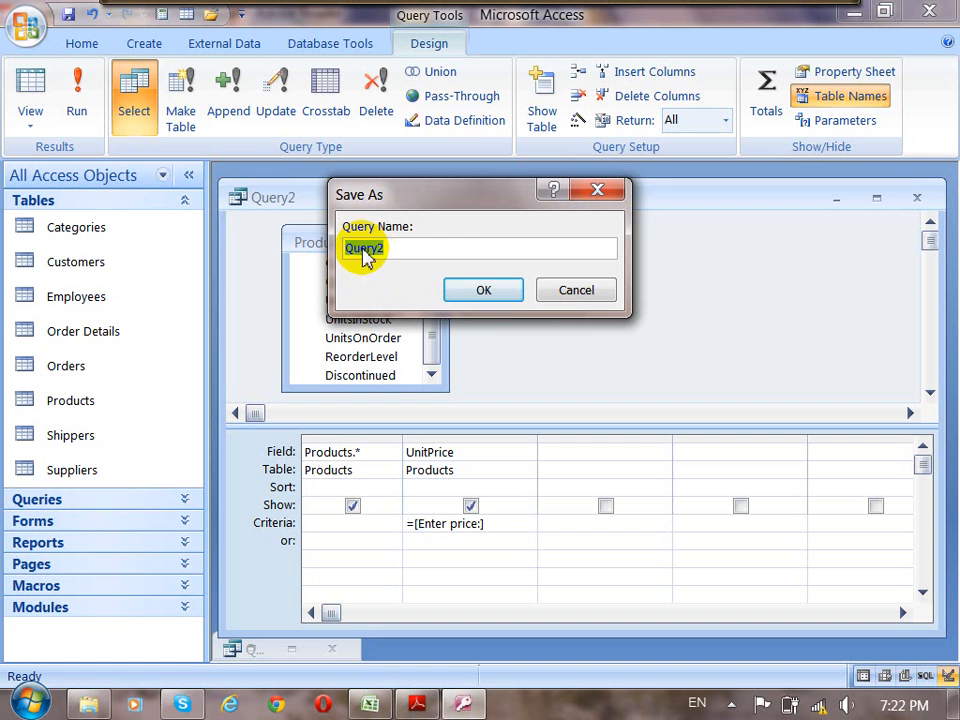
pyautogui.click(568, 292)
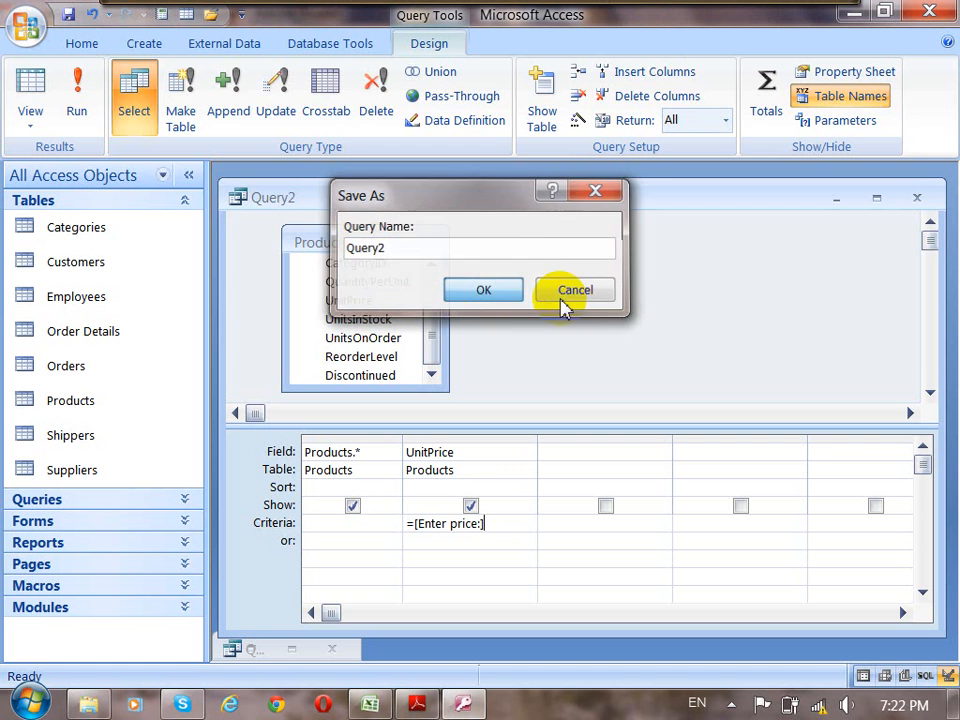
pyautogui.click(917, 197)
pyautogui.click(332, 649)
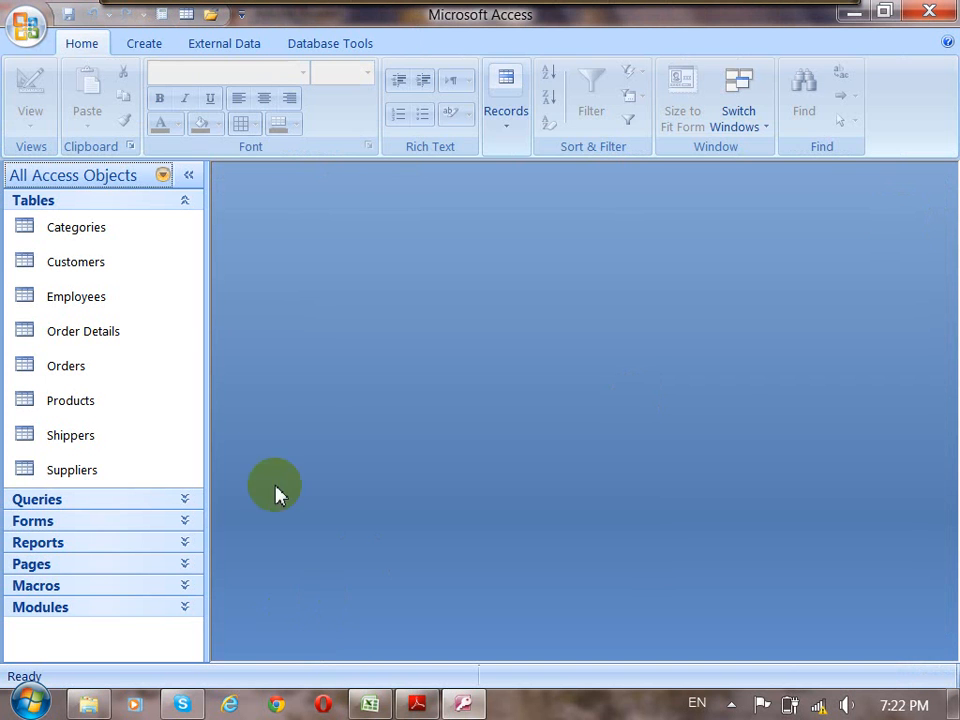
# Collapse the Tables group, expand the Queries group, widen the object list and select Query2.
pyautogui.click(186, 203)
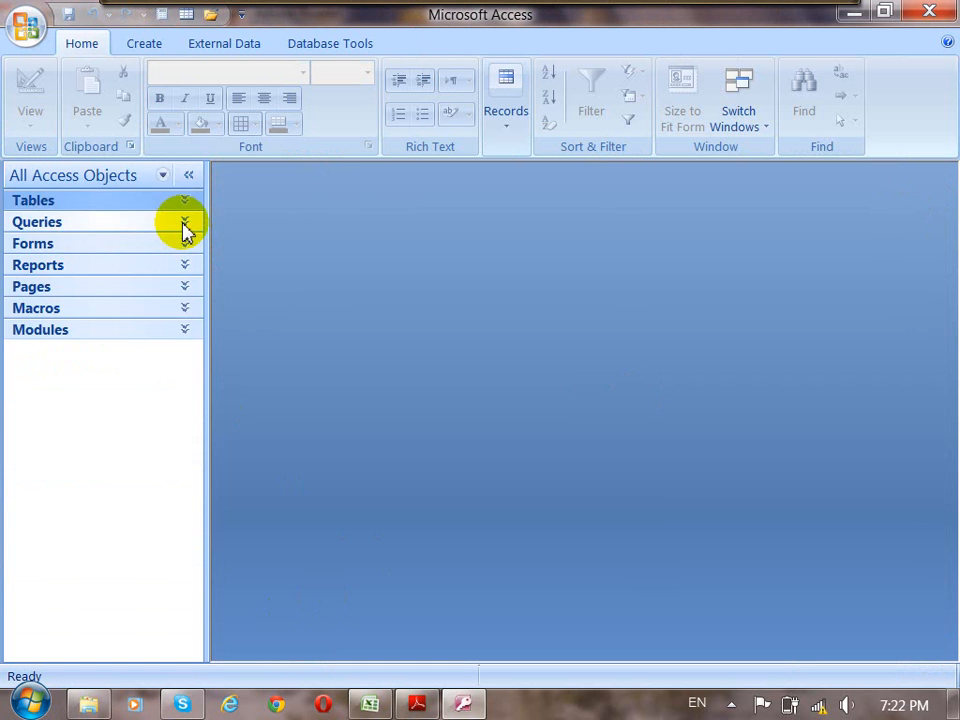
pyautogui.click(185, 223)
pyautogui.moveTo(210, 212); pyautogui.dragTo(279, 425)
pyautogui.click(77, 418)
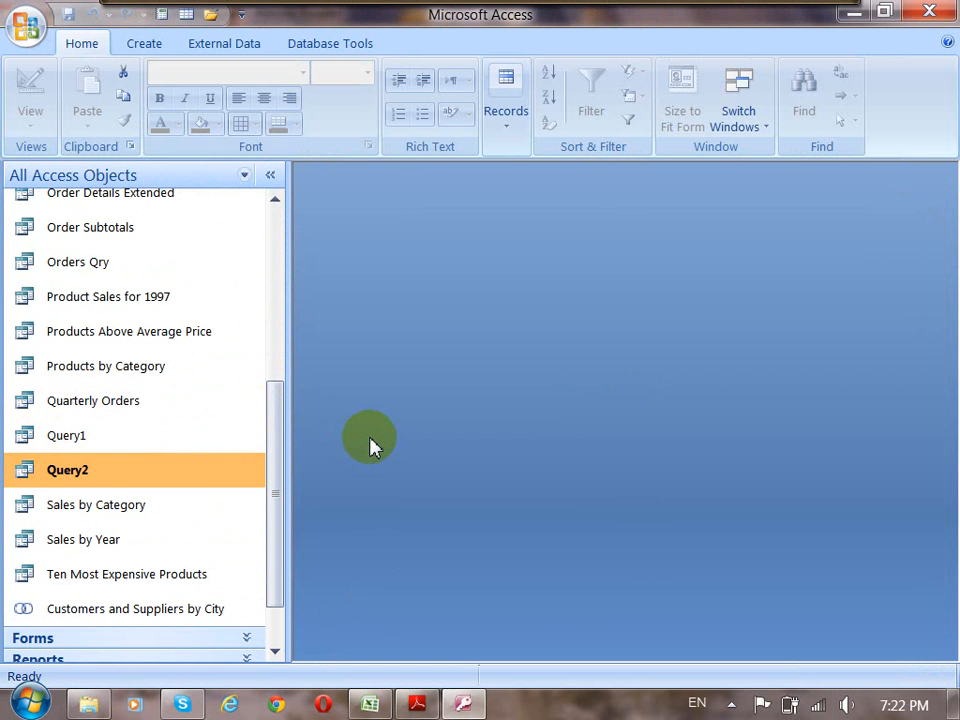
# Run the saved Query2 with 45 as the price, view its results and close the datasheet.
pyautogui.doubleClick(66, 472)
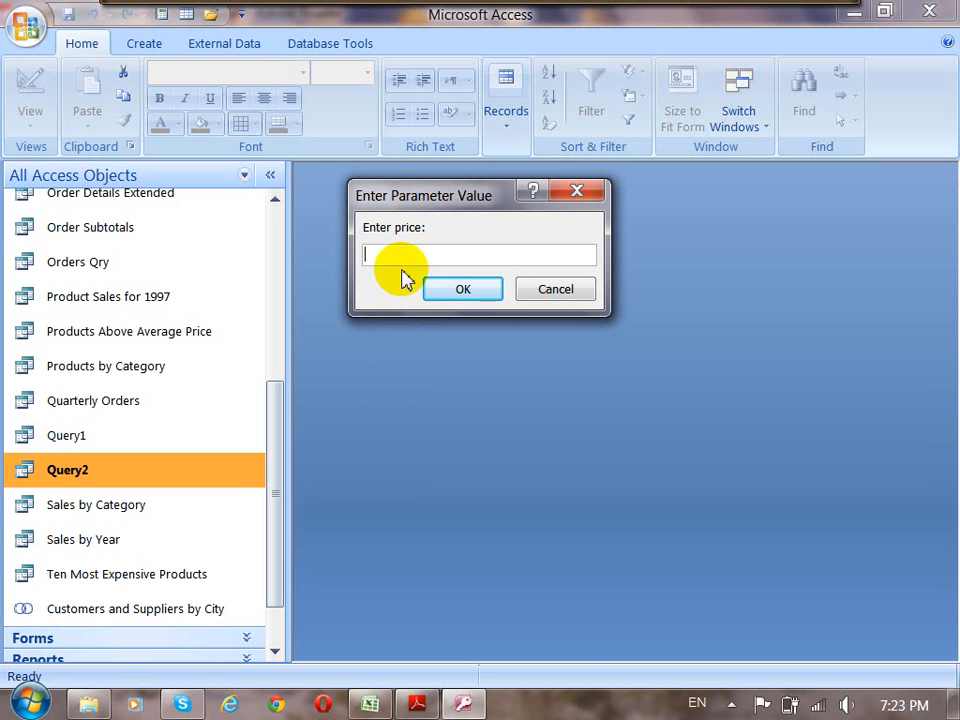
pyautogui.write('45')
pyautogui.click(462, 296)
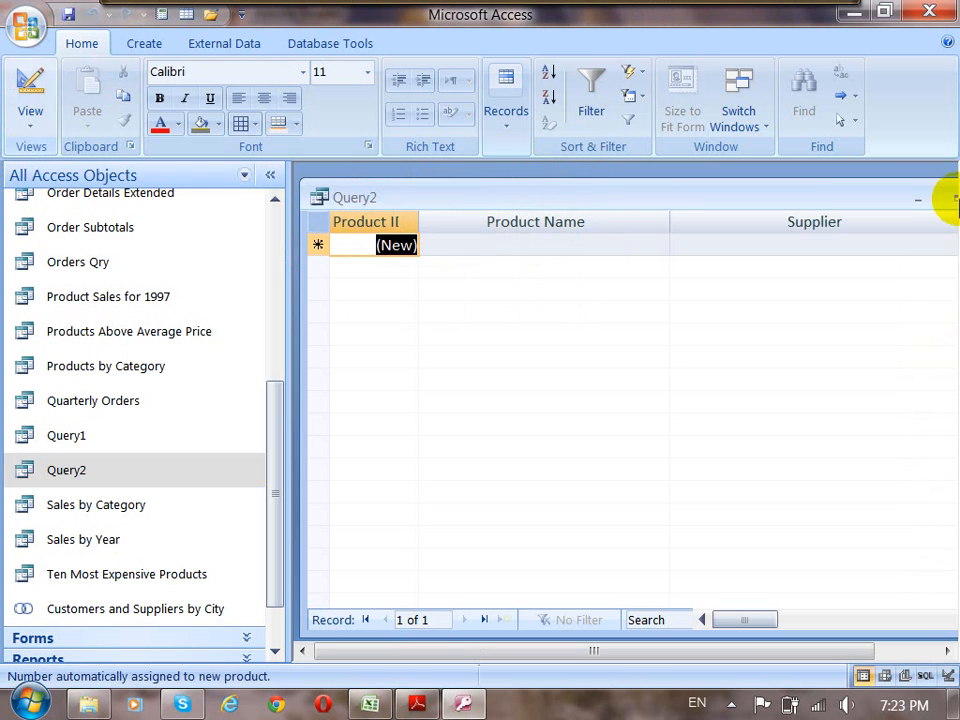
pyautogui.moveTo(896, 205); pyautogui.dragTo(800, 203)
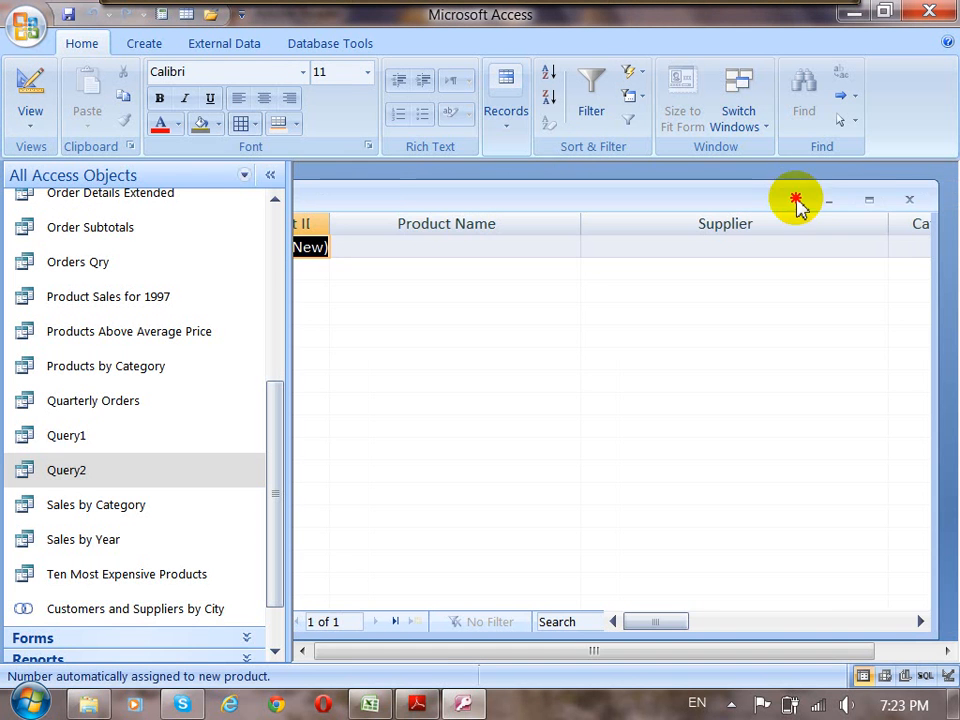
pyautogui.click(910, 198)
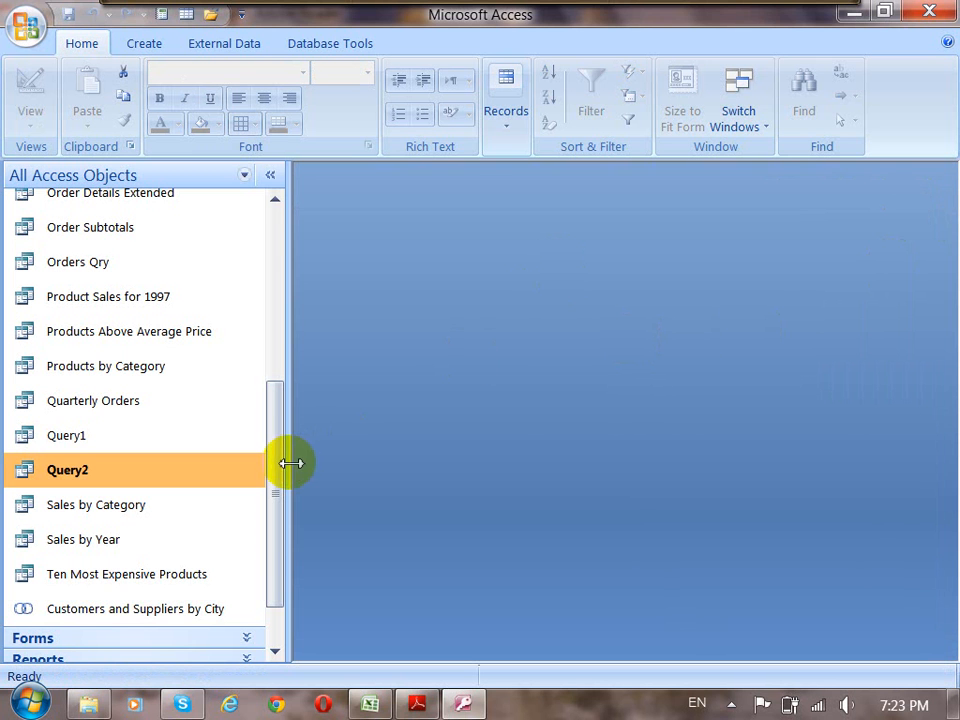
# Create a new query in Design view based on the Customers table and enlarge its design grid.
pyautogui.moveTo(276, 463); pyautogui.dragTo(291, 290)
pyautogui.click(146, 46)
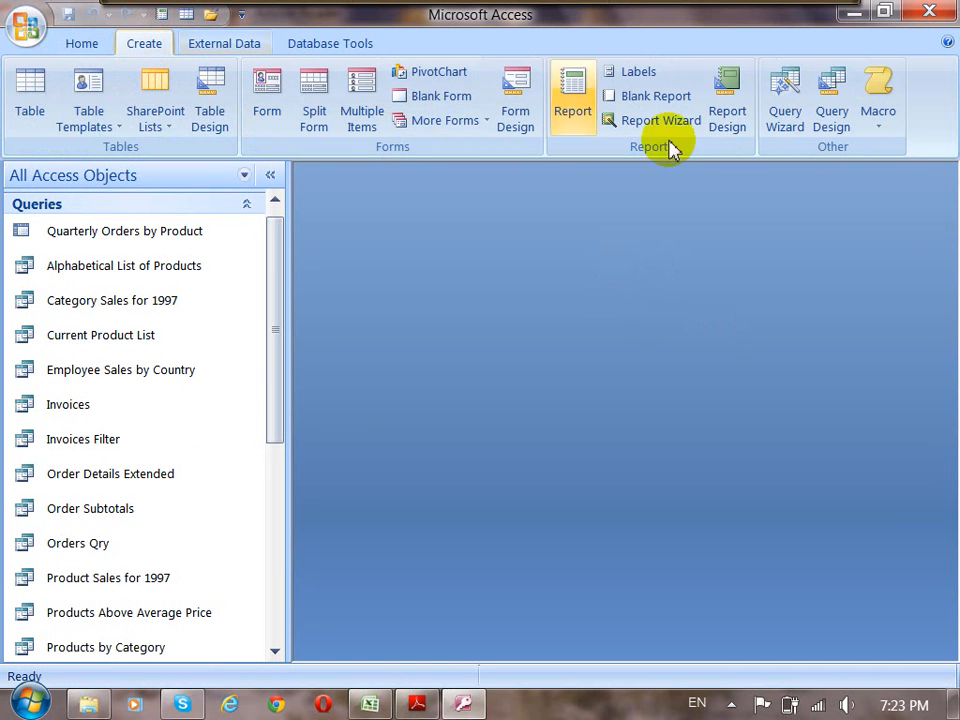
pyautogui.click(832, 118)
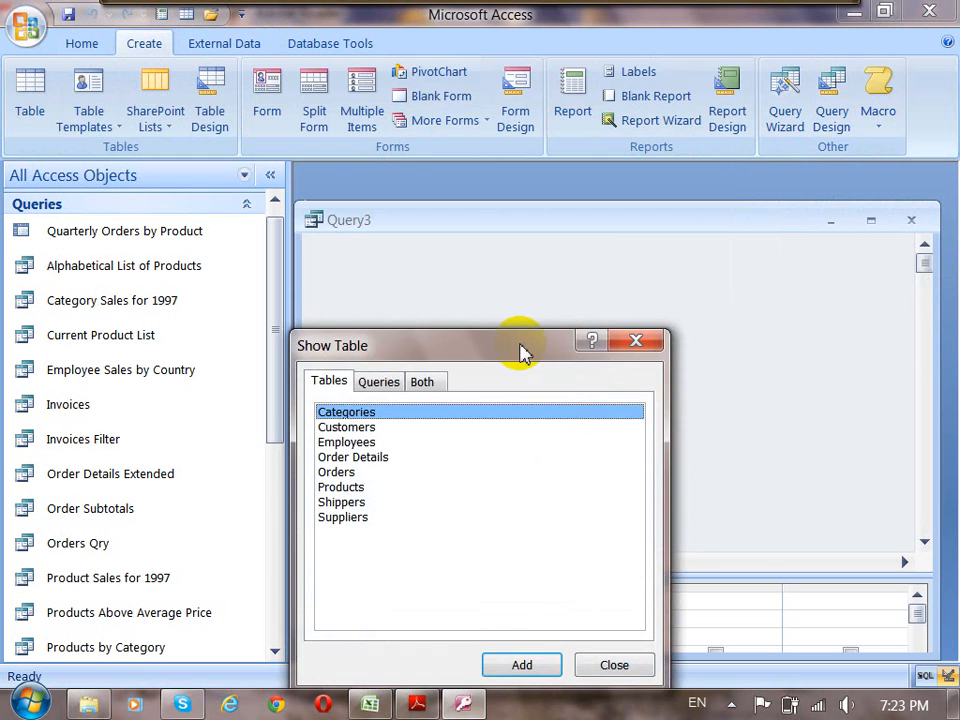
pyautogui.moveTo(519, 347); pyautogui.dragTo(614, 214)
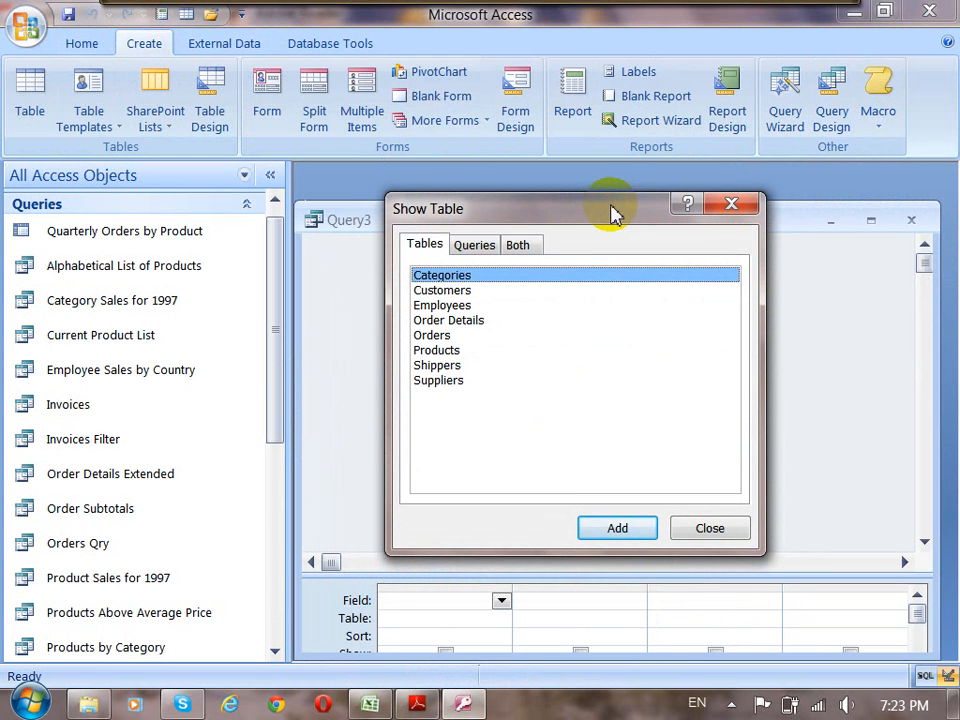
pyautogui.click(450, 290)
pyautogui.click(612, 529)
pyautogui.click(710, 529)
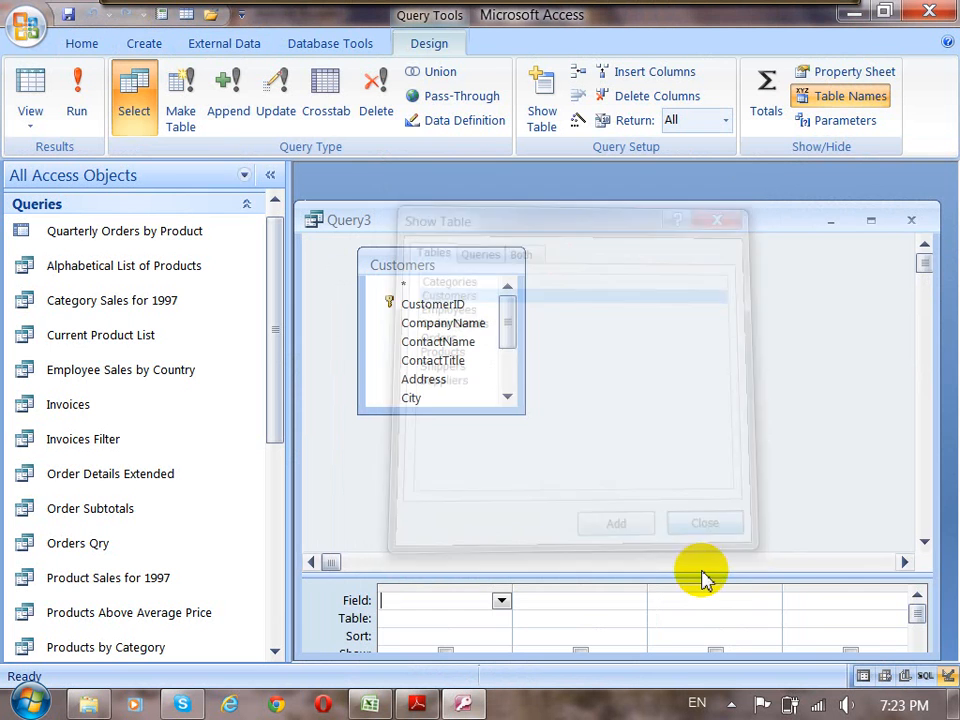
pyautogui.moveTo(703, 570); pyautogui.dragTo(718, 432)
pyautogui.moveTo(719, 234); pyautogui.dragTo(729, 212)
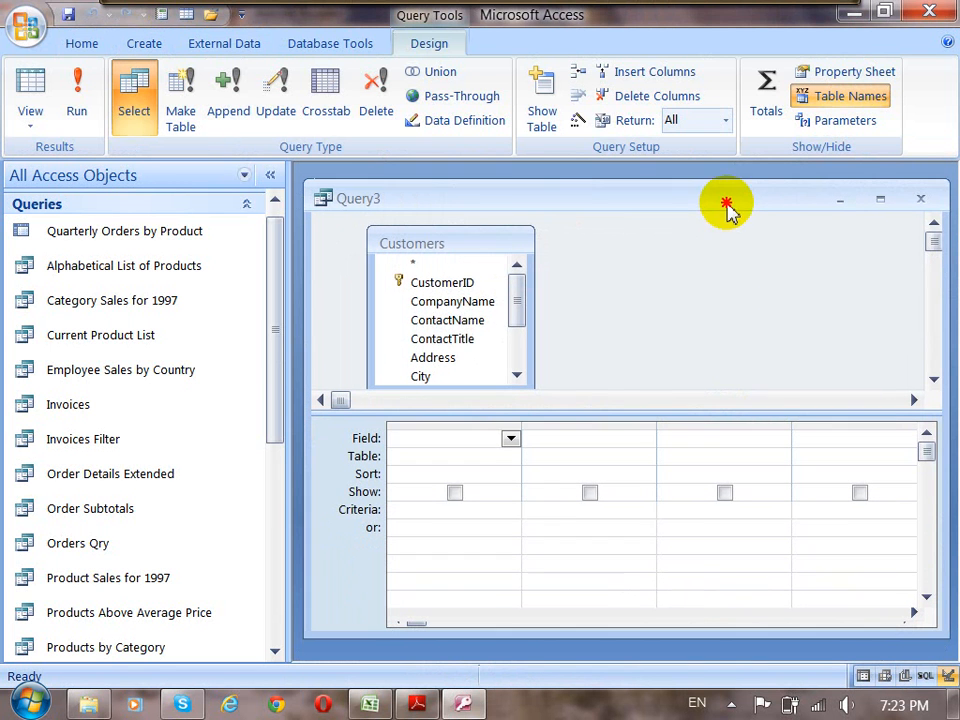
# Add the CustomerID, CompanyName, ContactName and Country fields to the query's design grid.
pyautogui.click(440, 282)
pyautogui.moveTo(452, 288); pyautogui.dragTo(440, 440)
pyautogui.moveTo(455, 288); pyautogui.dragTo(551, 441)
pyautogui.click(460, 286)
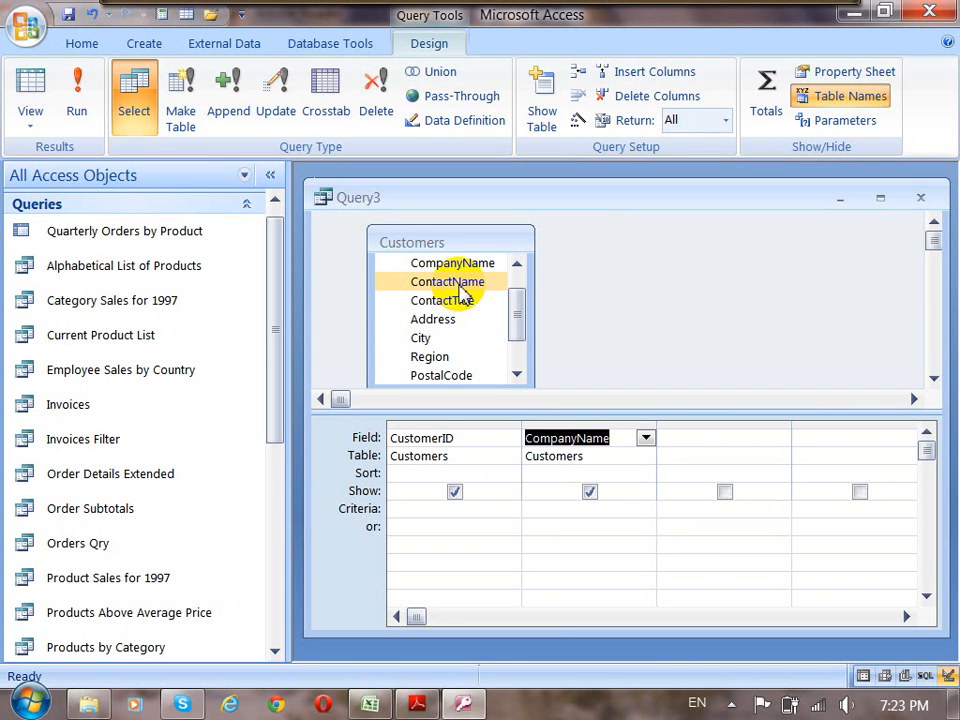
pyautogui.moveTo(463, 283); pyautogui.dragTo(688, 440)
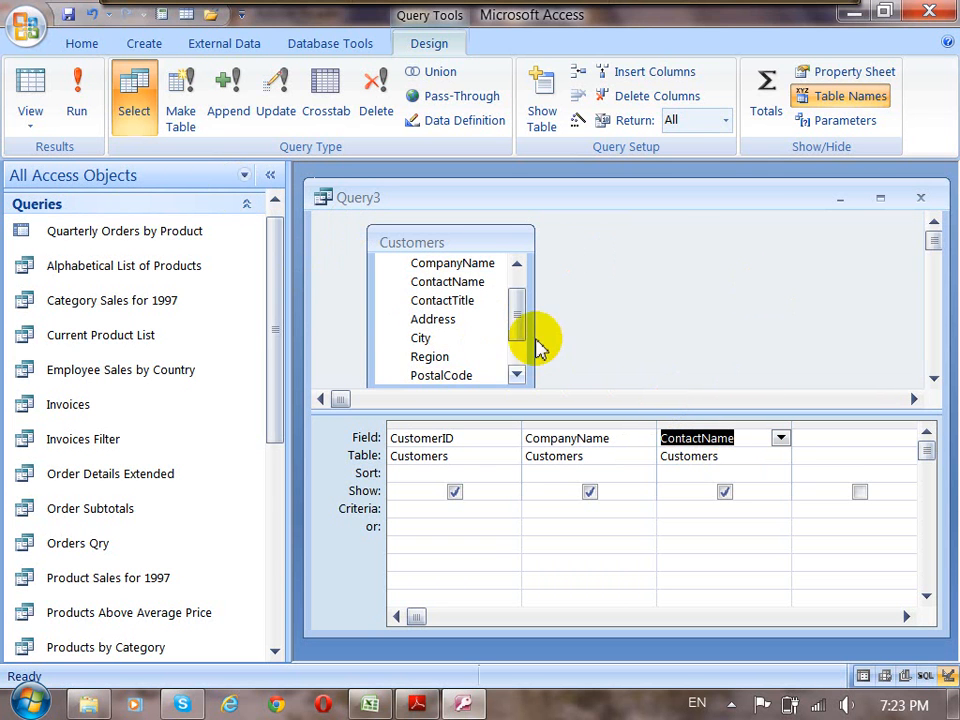
pyautogui.moveTo(518, 318); pyautogui.dragTo(520, 343)
pyautogui.click(440, 348)
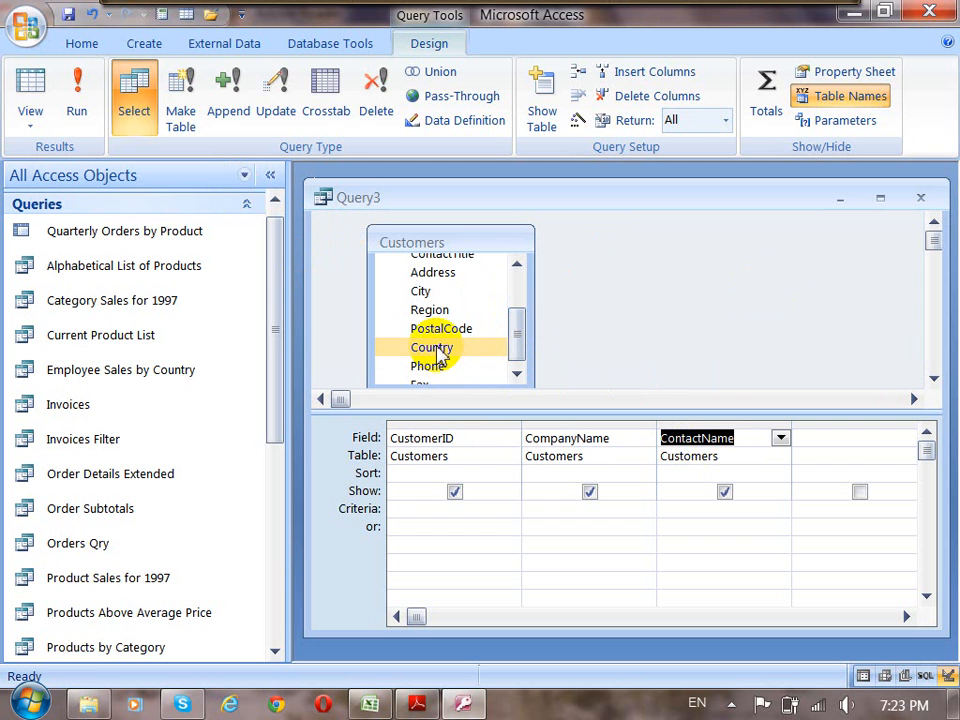
pyautogui.moveTo(438, 352); pyautogui.dragTo(818, 440)
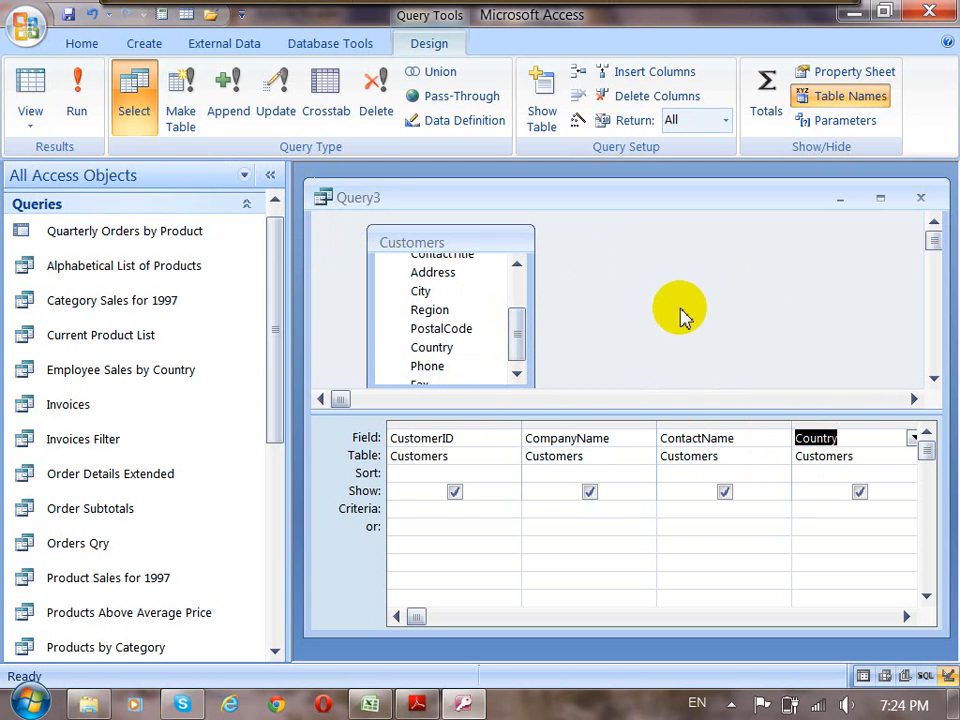
# Run the customers query and widen the Customer ID column to fit its heading.
pyautogui.click(77, 104)
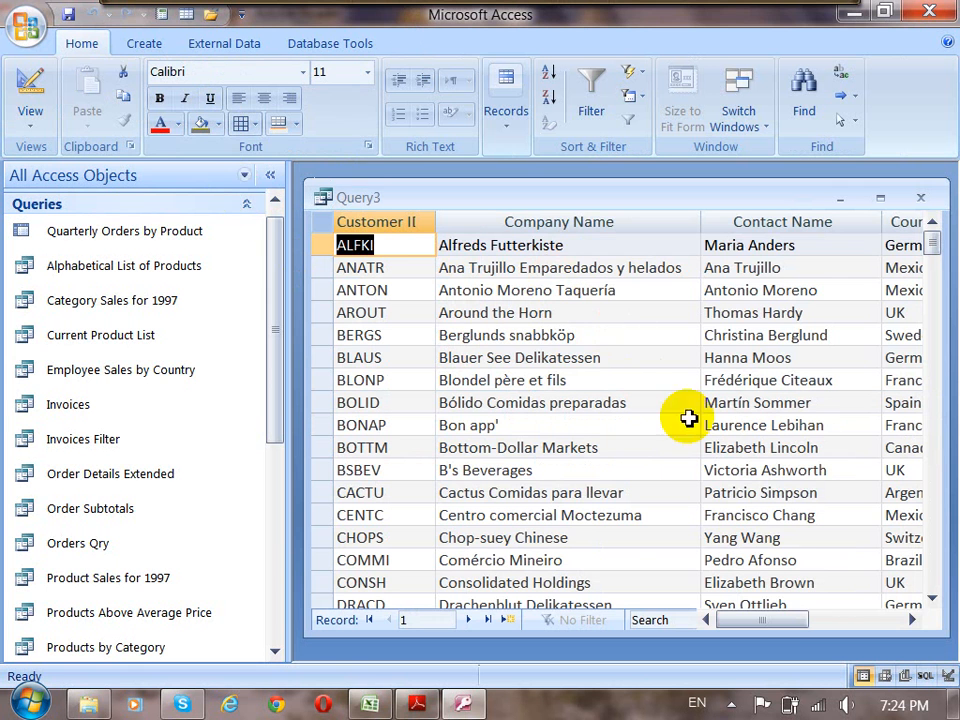
pyautogui.moveTo(745, 628); pyautogui.dragTo(750, 628)
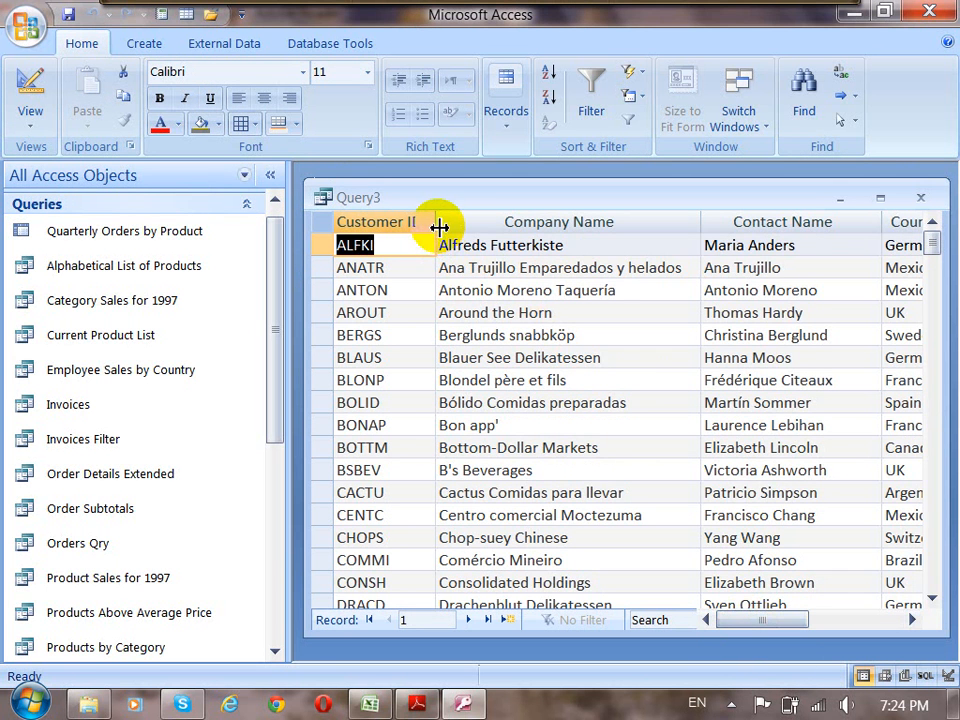
pyautogui.moveTo(437, 225); pyautogui.dragTo(448, 226)
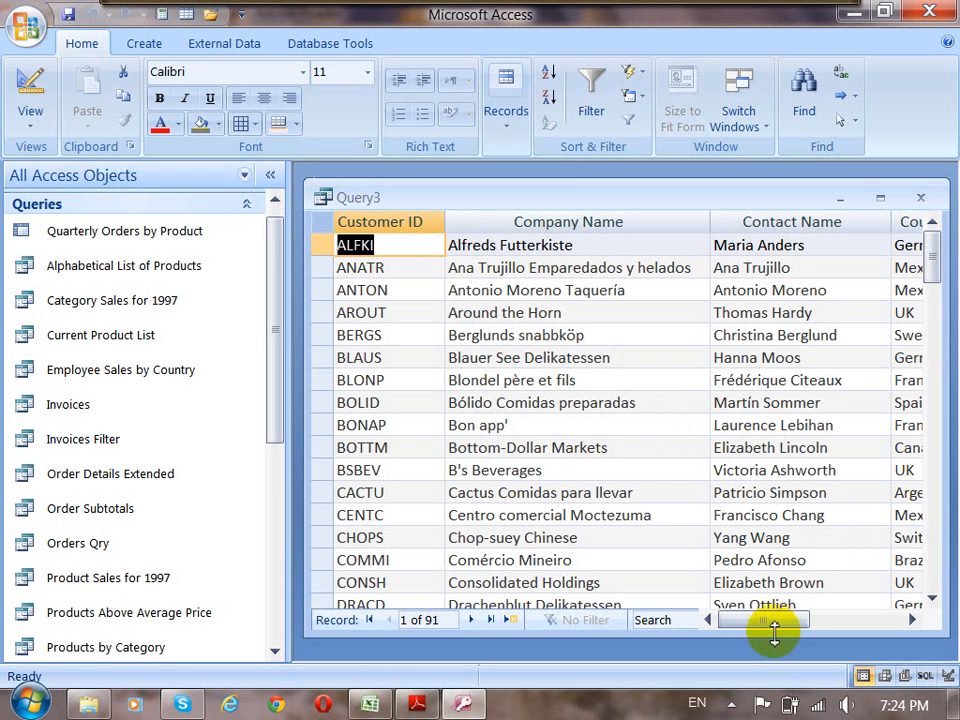
# Examine the Country and Company Name columns in the results and return to Design view.
pyautogui.moveTo(768, 627); pyautogui.dragTo(788, 627)
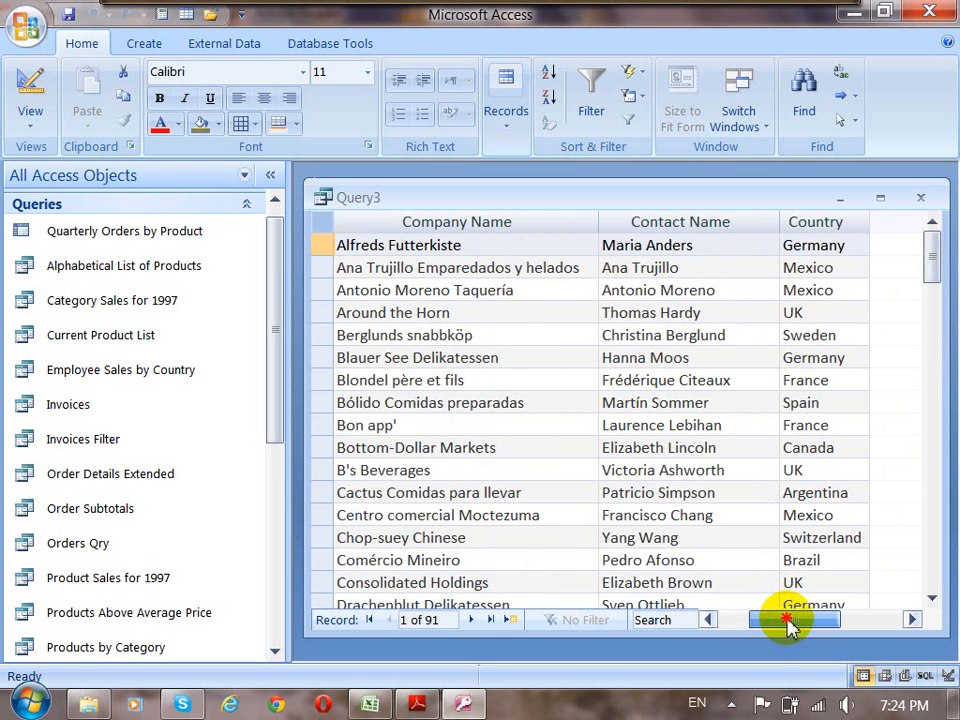
pyautogui.moveTo(788, 627); pyautogui.dragTo(745, 617)
pyautogui.click(448, 244)
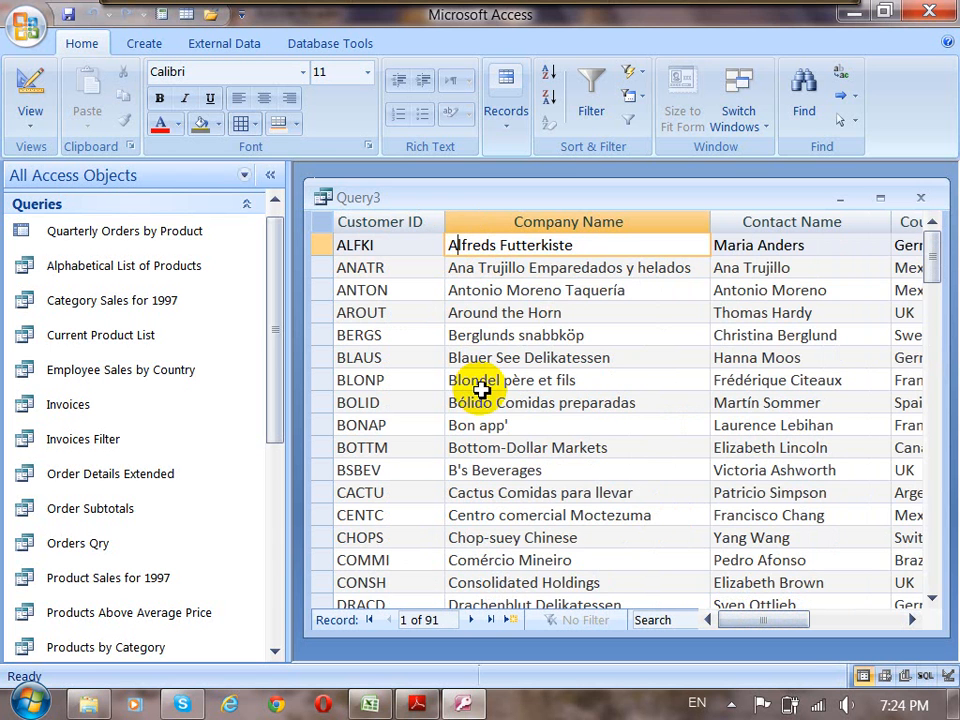
pyautogui.click(30, 84)
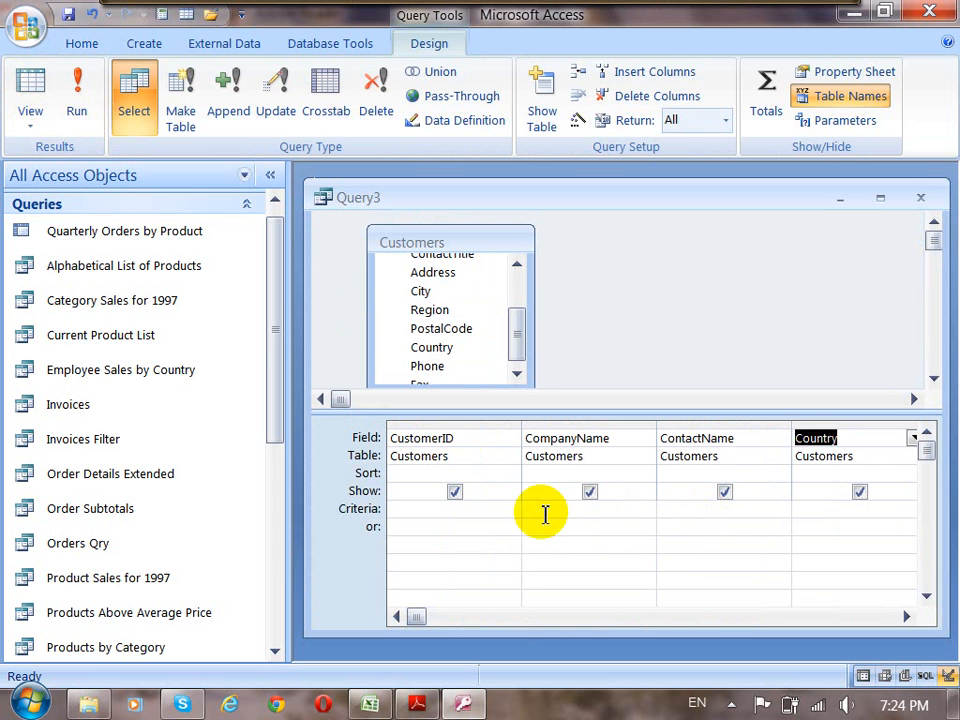
# Open the Zoom window for the CompanyName criteria and set its font size to 14.
pyautogui.click(540, 514)
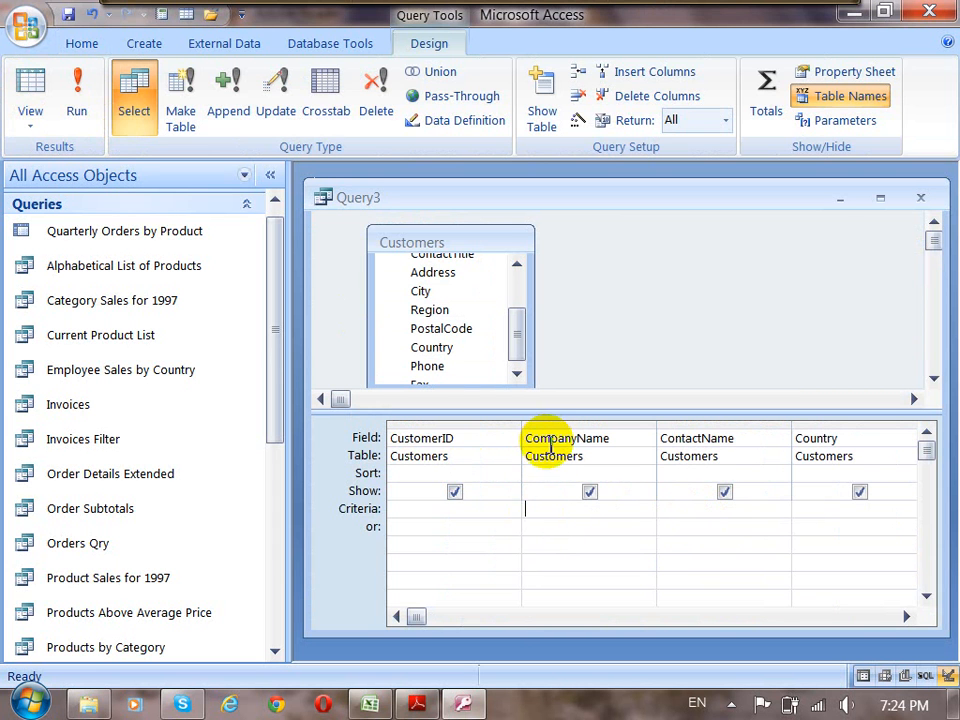
pyautogui.rightClick(530, 513)
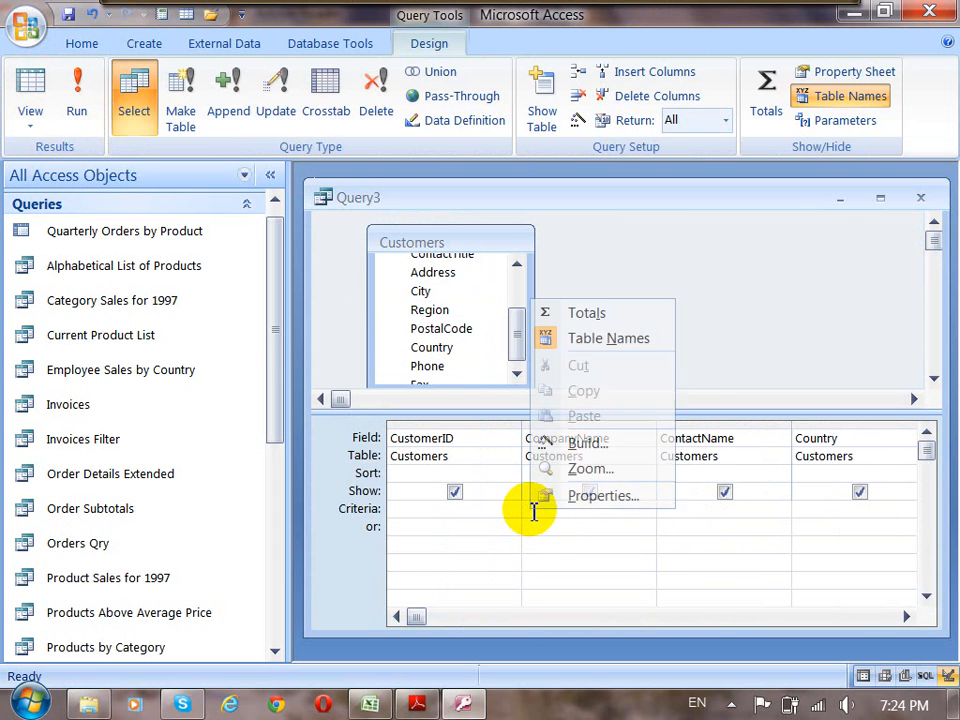
pyautogui.click(571, 473)
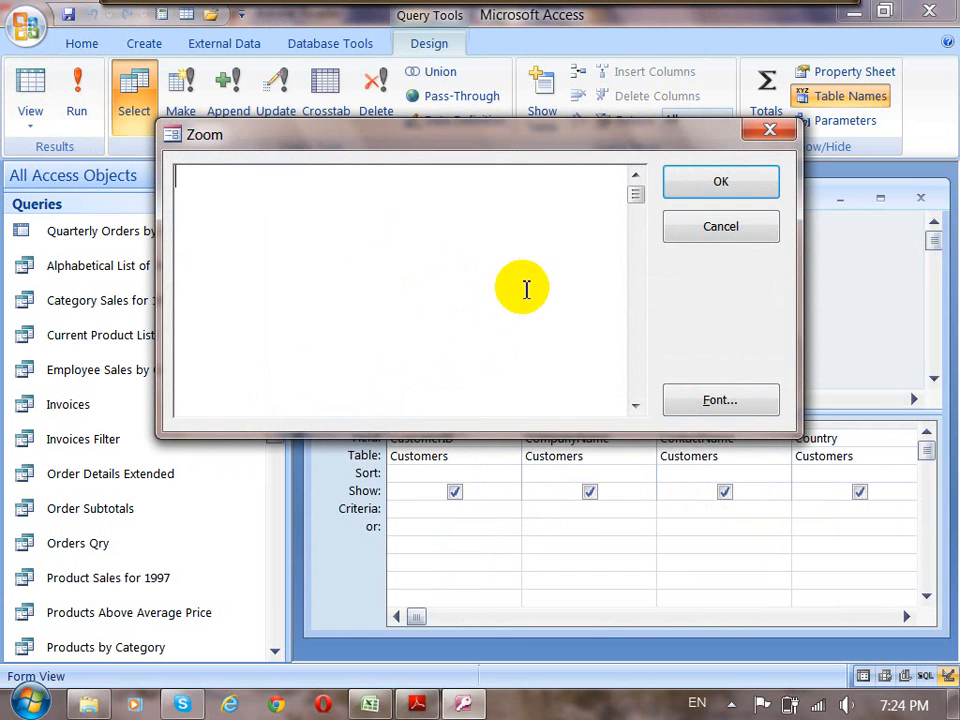
pyautogui.click(745, 402)
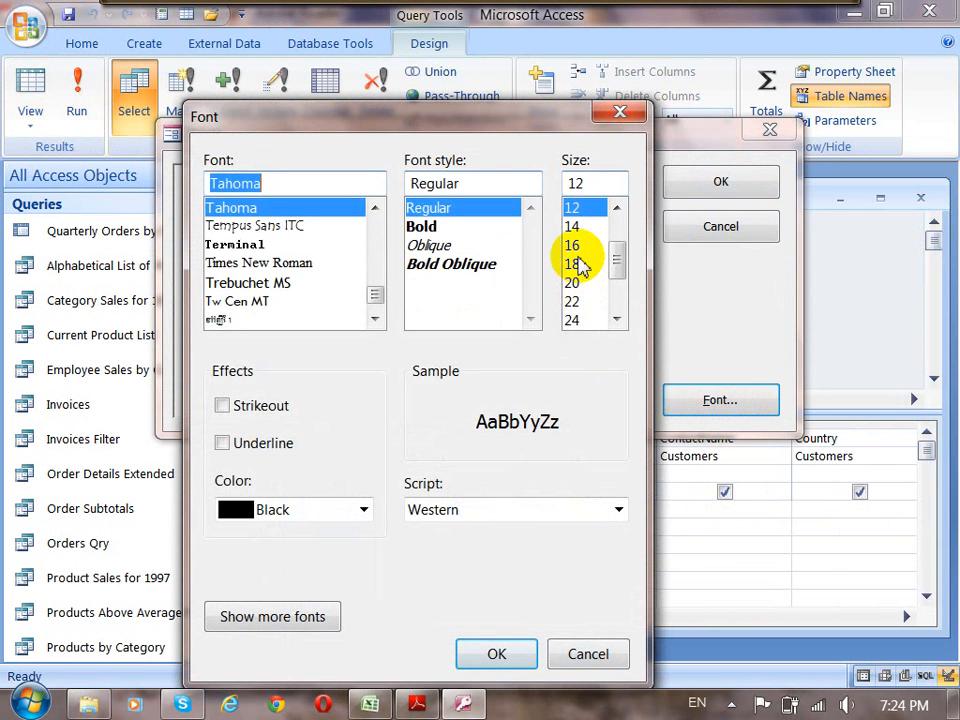
pyautogui.click(574, 227)
pyautogui.click(499, 658)
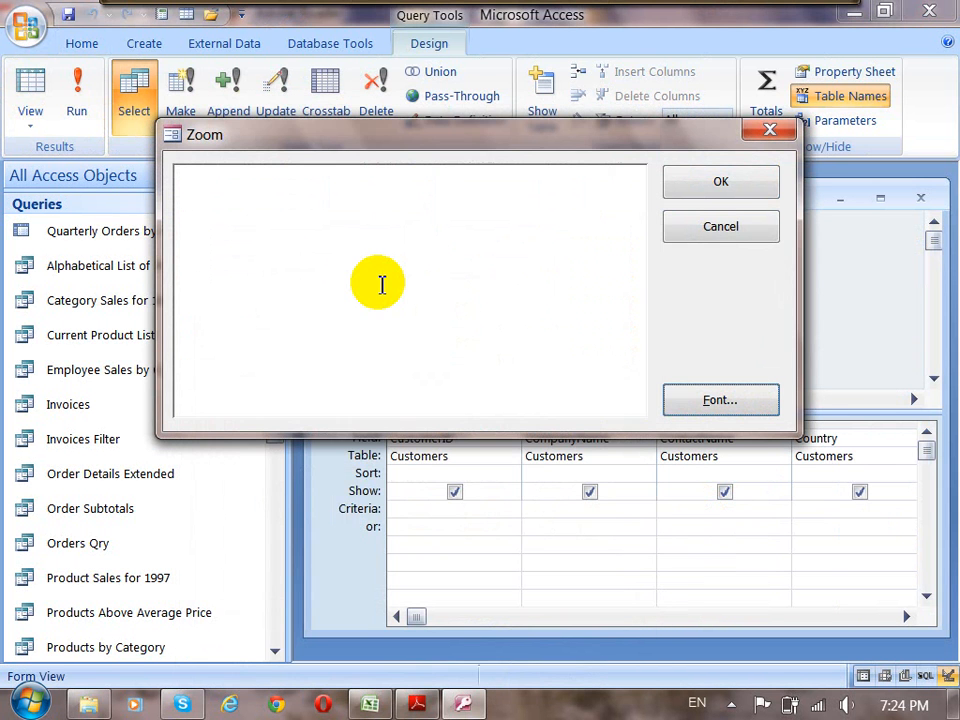
# Enter Like "A*" as the CompanyName criteria and confirm the Zoom window.
pyautogui.click(394, 216)
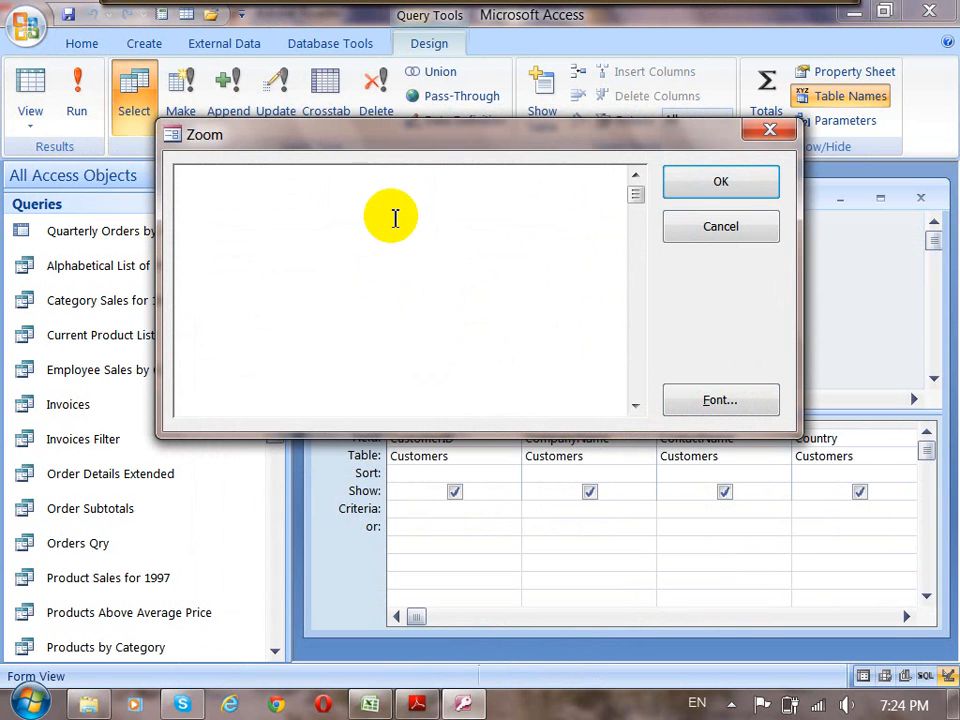
pyautogui.write('Like ""')
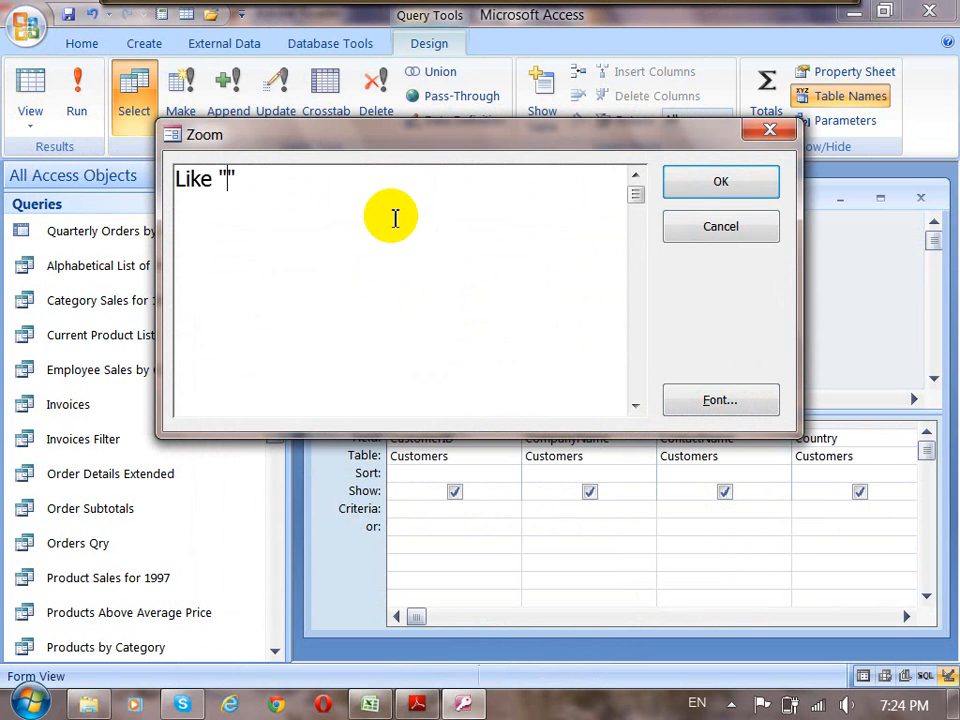
pyautogui.write('A*')
pyautogui.click(728, 190)
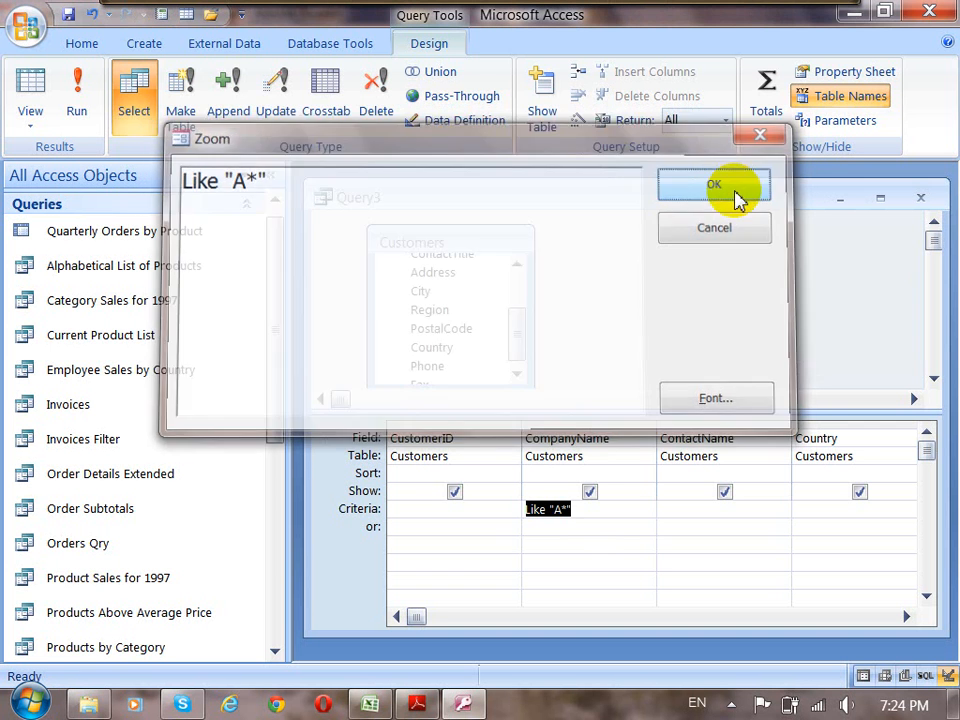
# Run the customers query and check the first letters of the company names.
pyautogui.click(77, 104)
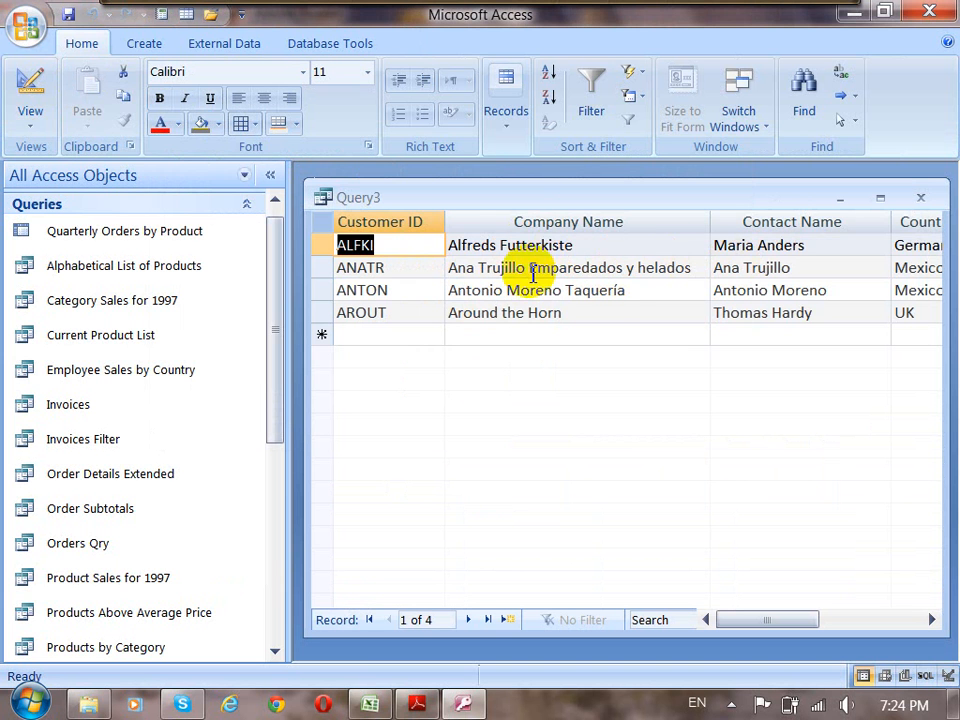
pyautogui.click(451, 246)
pyautogui.click(454, 268)
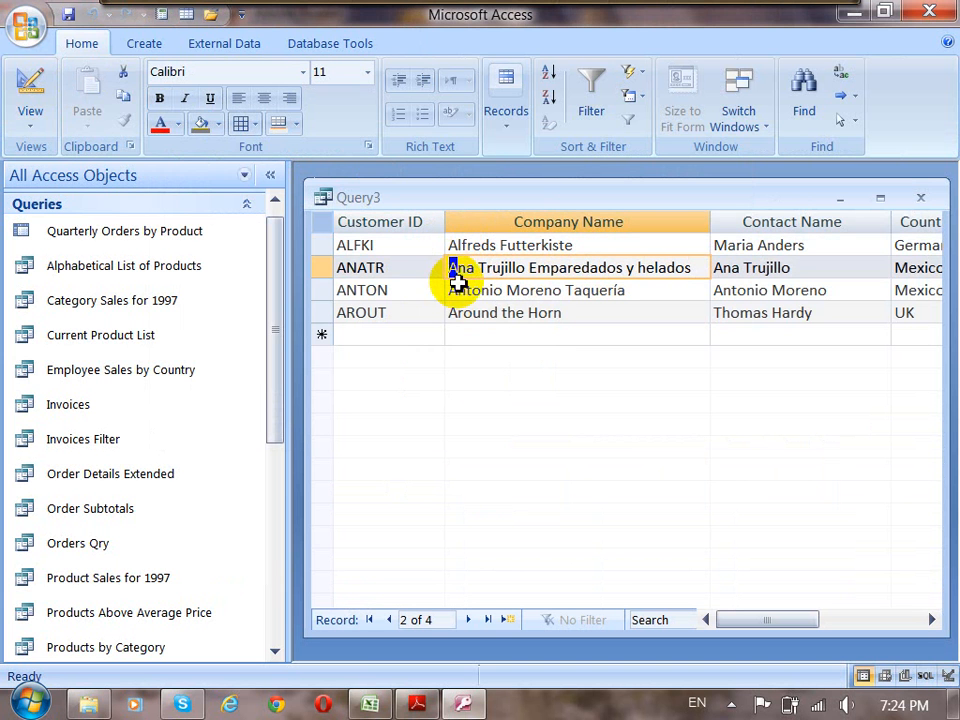
# Return the customers query to Design view and change the CompanyName criteria to Like "An*".
pyautogui.click(457, 290)
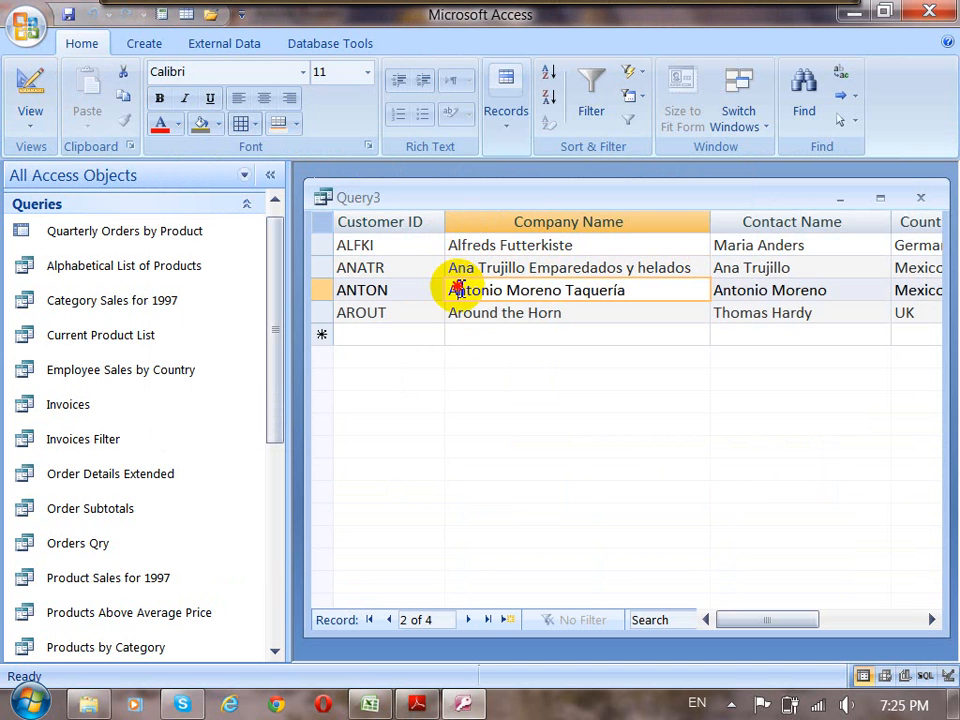
pyautogui.click(31, 117)
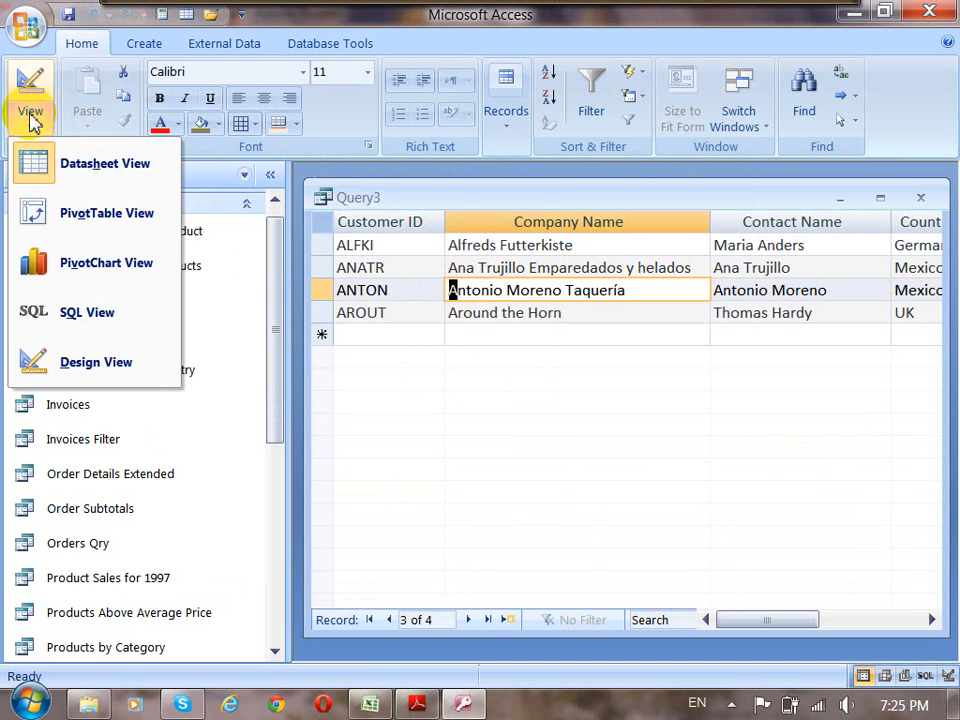
pyautogui.click(62, 368)
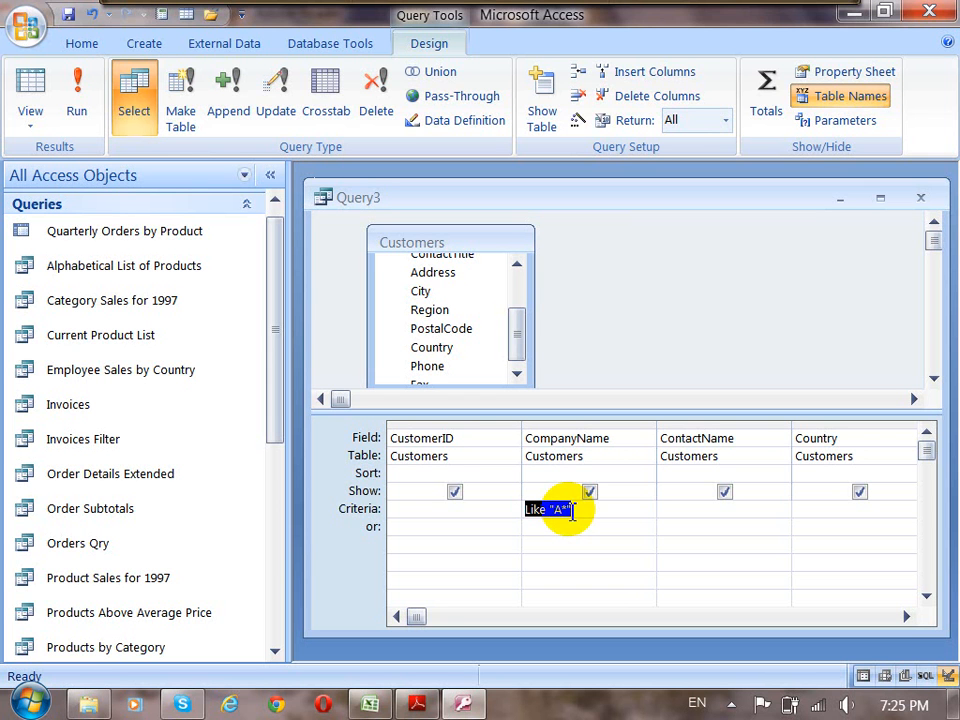
pyautogui.click(560, 510)
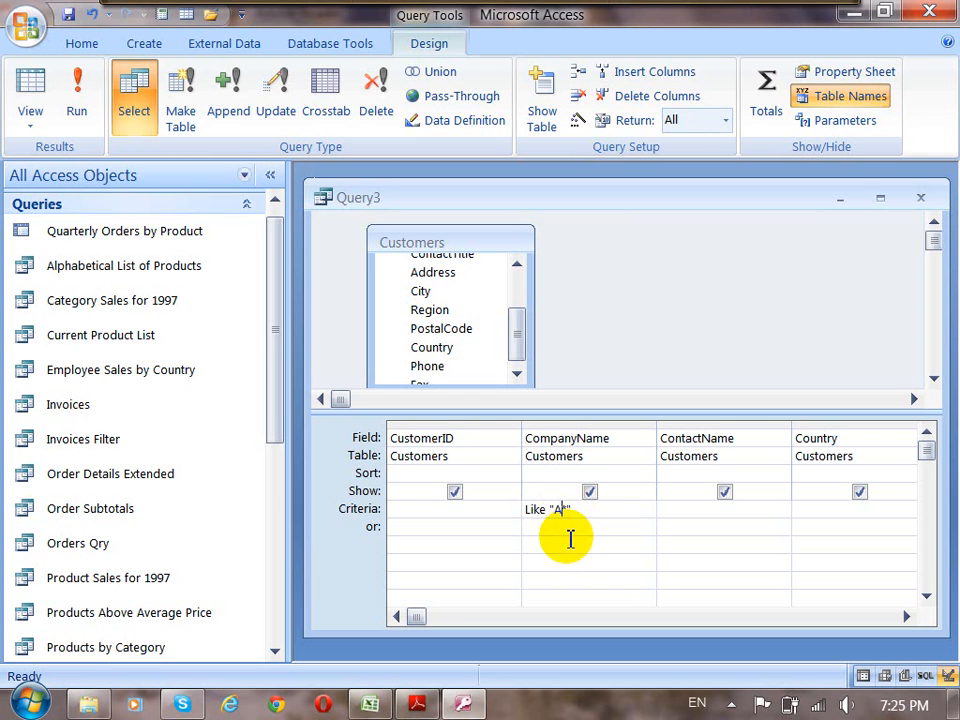
pyautogui.write('n')
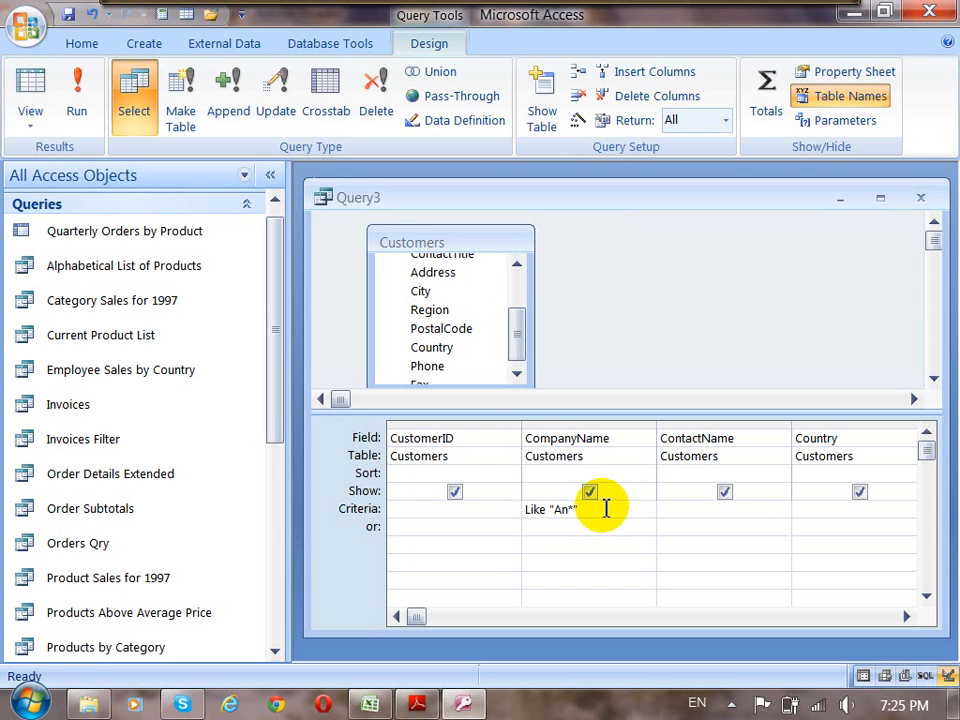
# Run the query, check the first two letters of the company names, and return to Design view.
pyautogui.click(77, 95)
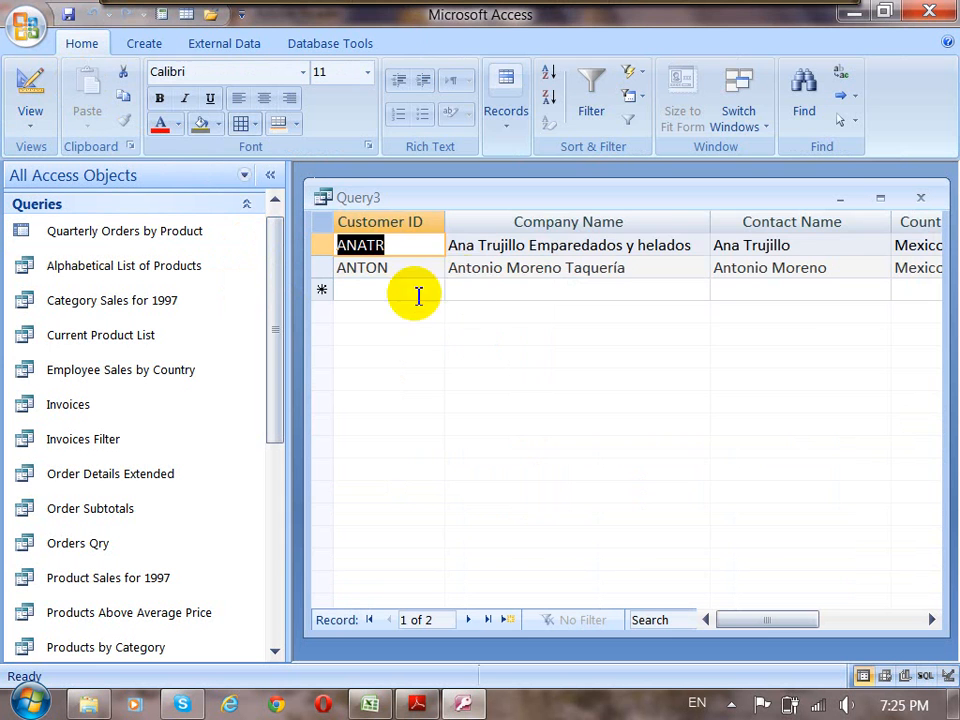
pyautogui.moveTo(467, 248); pyautogui.dragTo(448, 271)
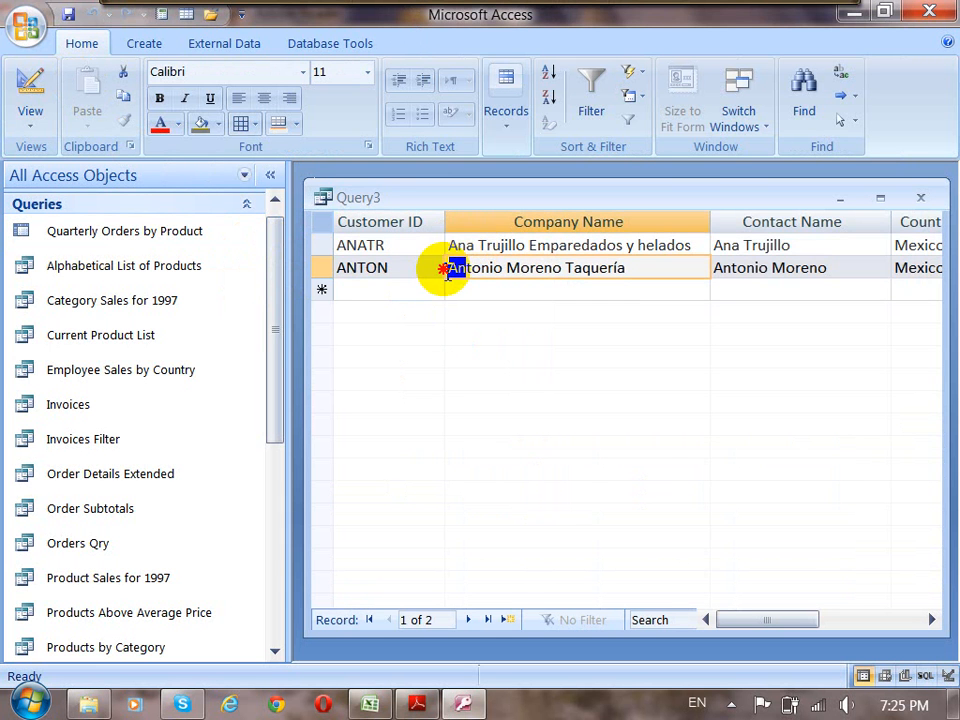
pyautogui.click(30, 88)
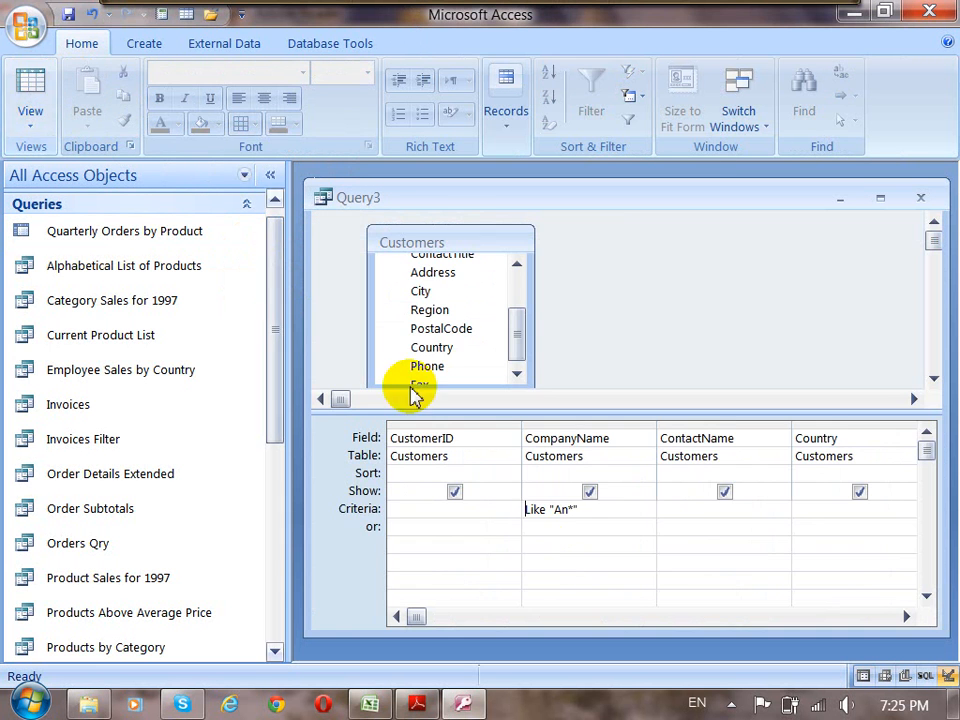
# Open the CompanyName criteria in the Zoom window and delete the letters An before the asterisk.
pyautogui.rightClick(580, 510)
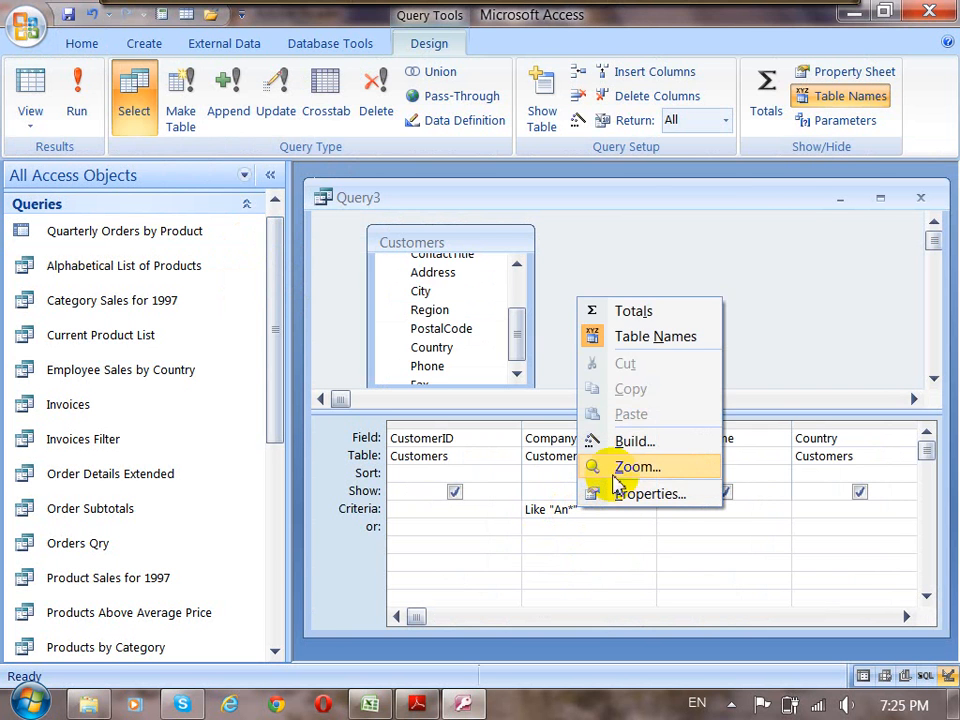
pyautogui.click(618, 478)
pyautogui.click(389, 183)
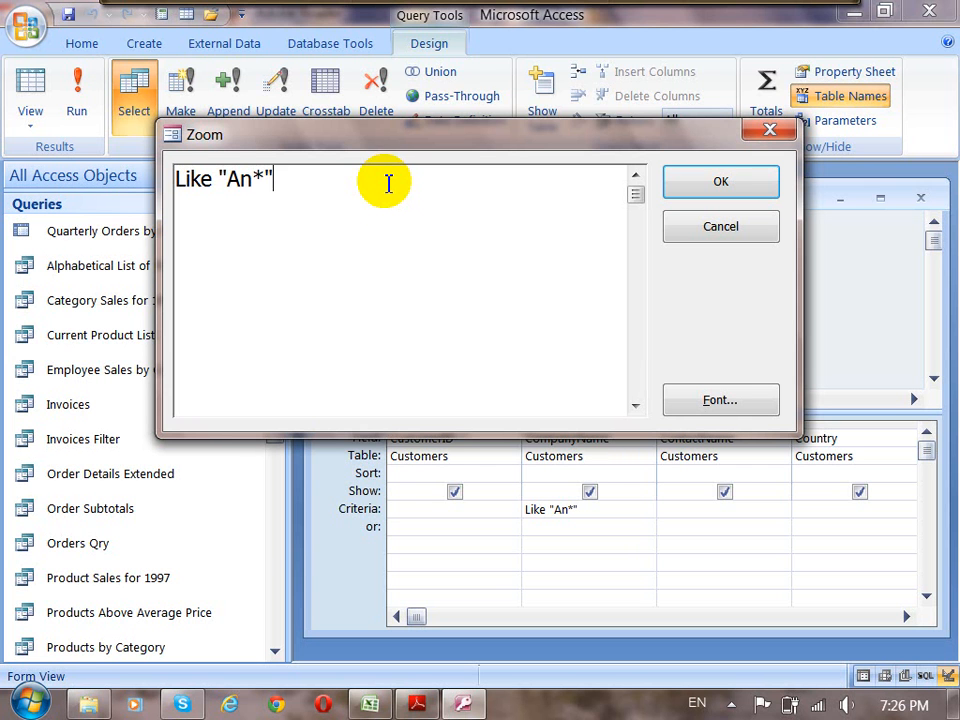
pyautogui.doubleClick(266, 190)
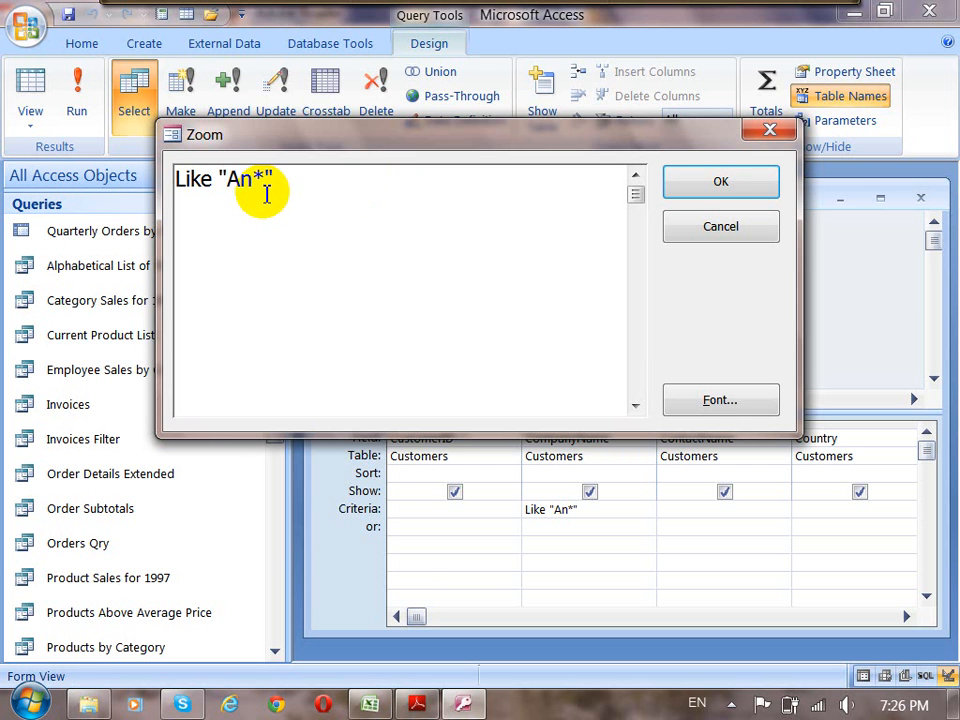
pyautogui.click(251, 178)
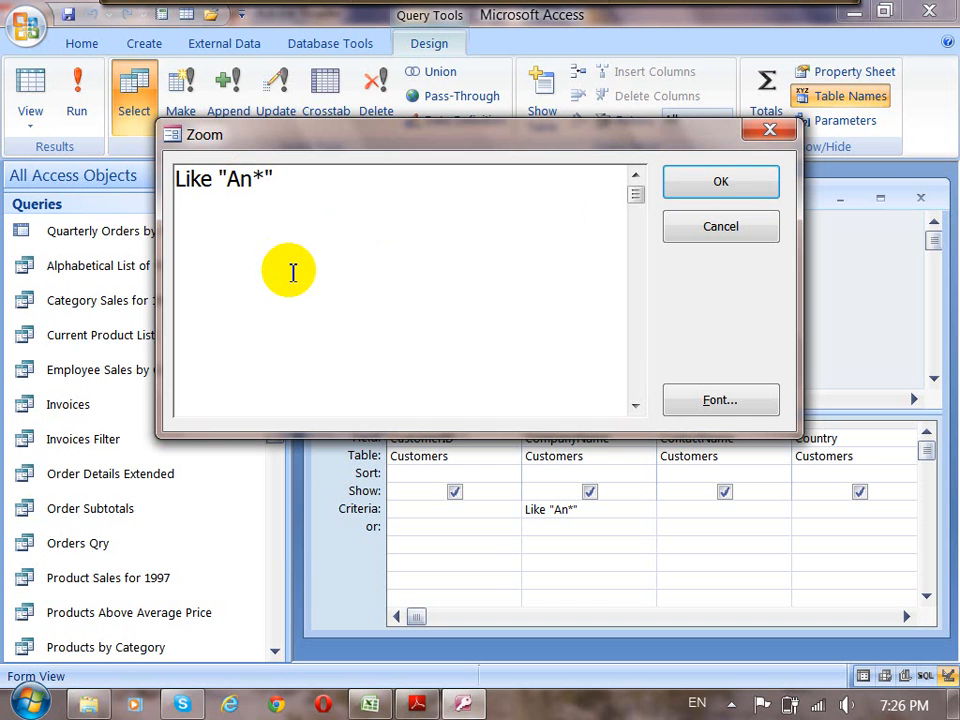
pyautogui.press('BackSpace')
pyautogui.press('BackSpace')
# Insert the parameter prompt [Enter initial letter:] before the asterisk in the CompanyName criteria.
pyautogui.write('[')
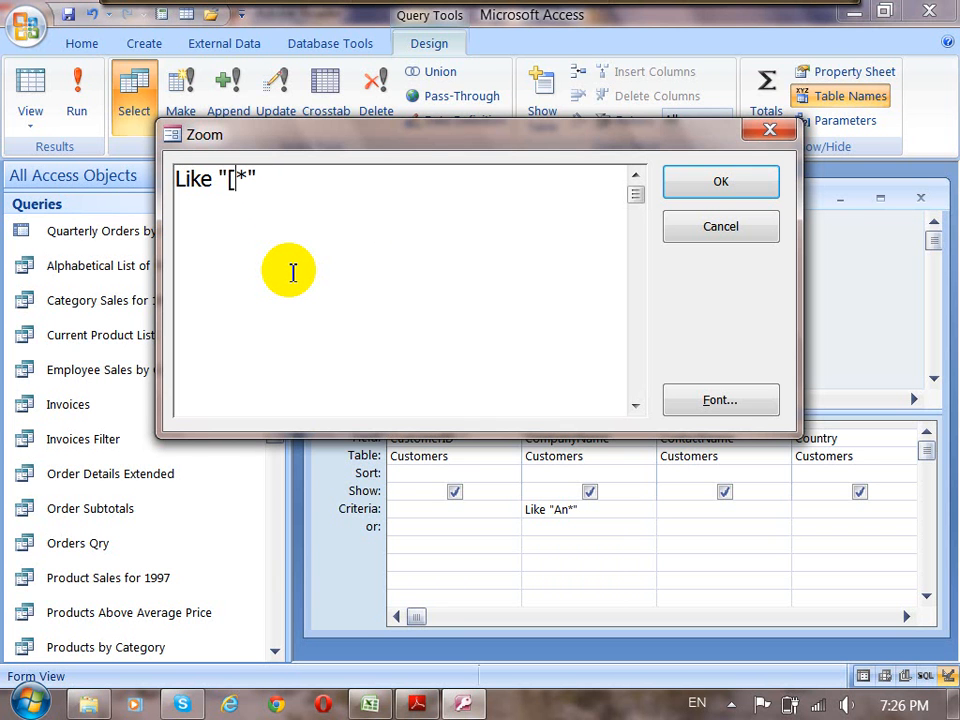
pyautogui.write('Enter ')
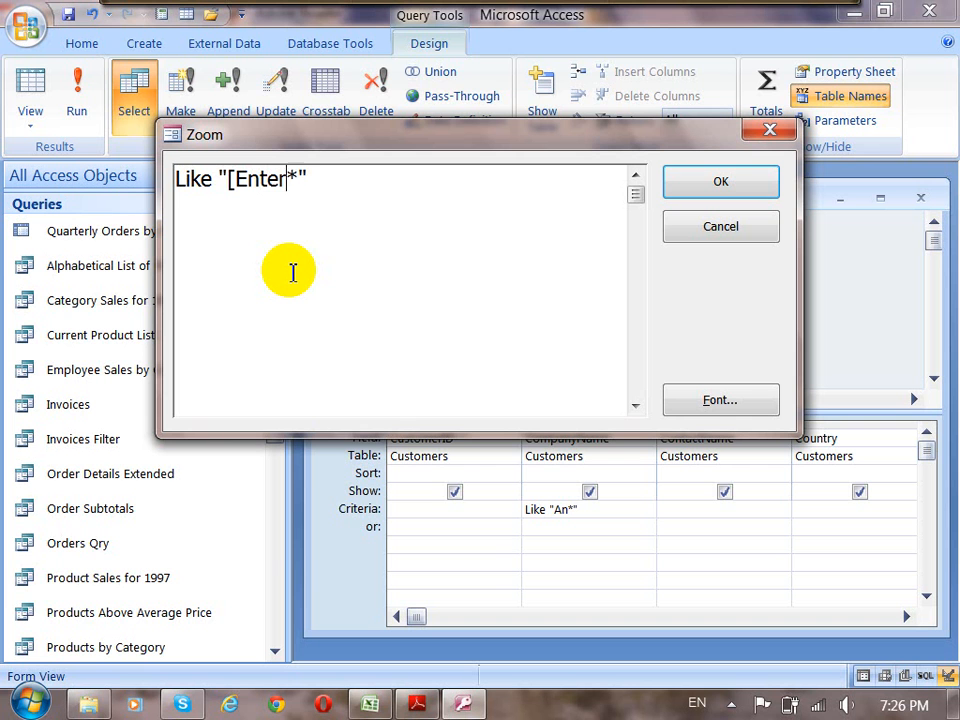
pyautogui.write('inin')
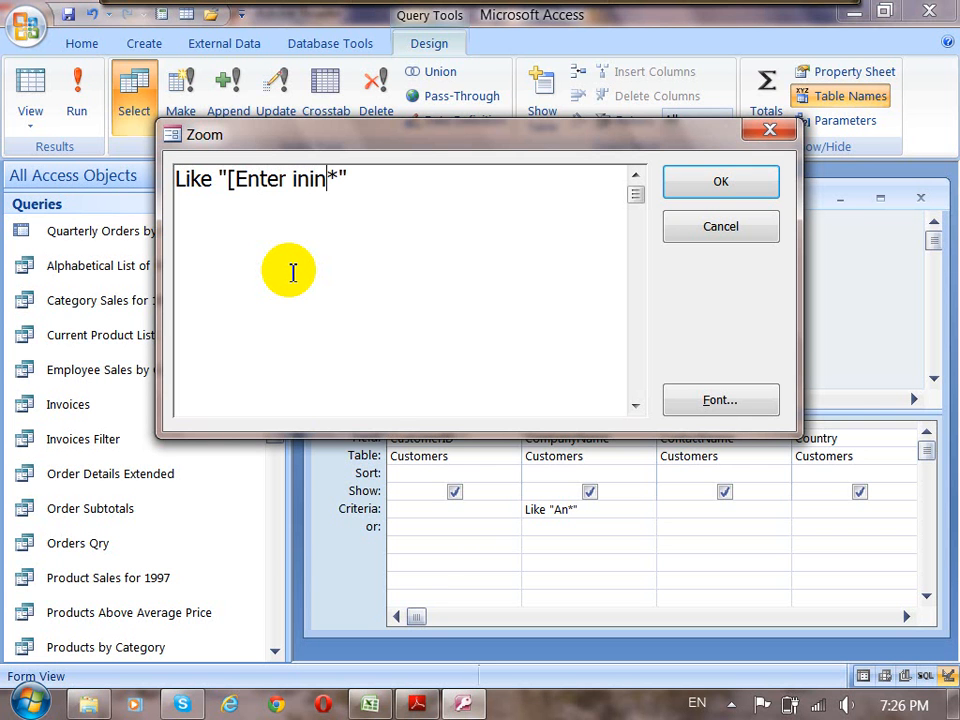
pyautogui.press('BackSpace')
pyautogui.write('tial')
pyautogui.write(' va')
pyautogui.press('BackSpace')
pyautogui.press('BackSpace')
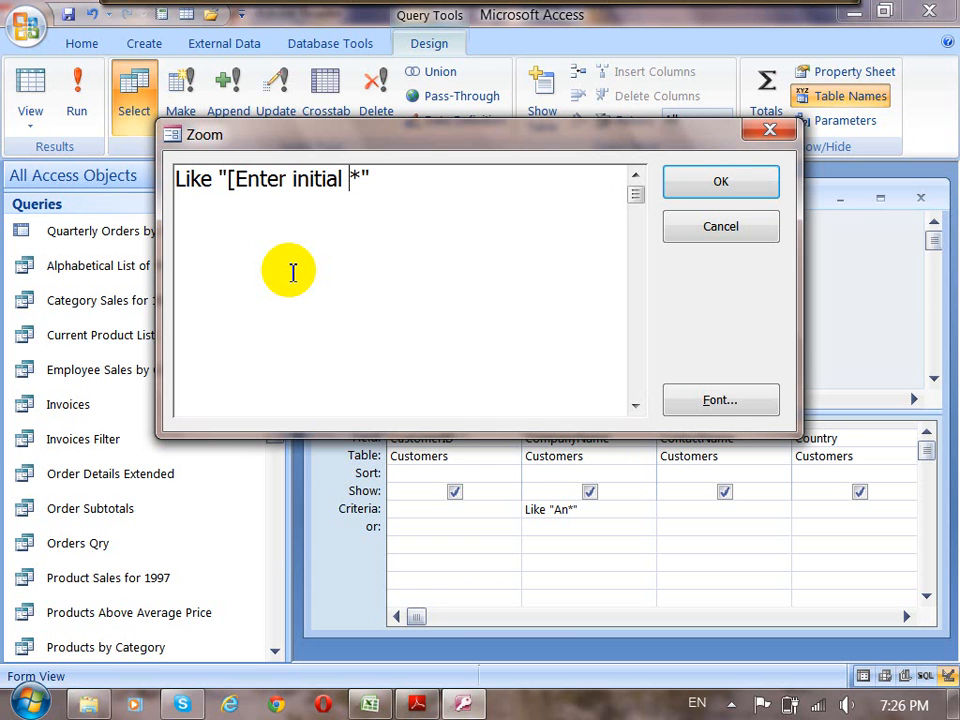
pyautogui.write('letter')
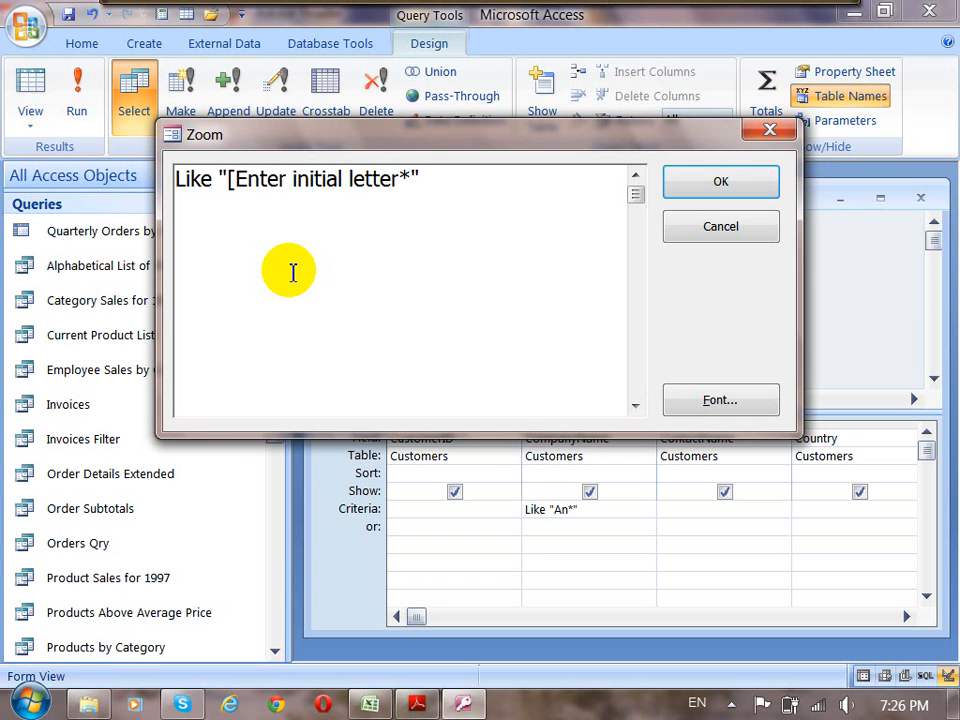
pyautogui.write(':]')
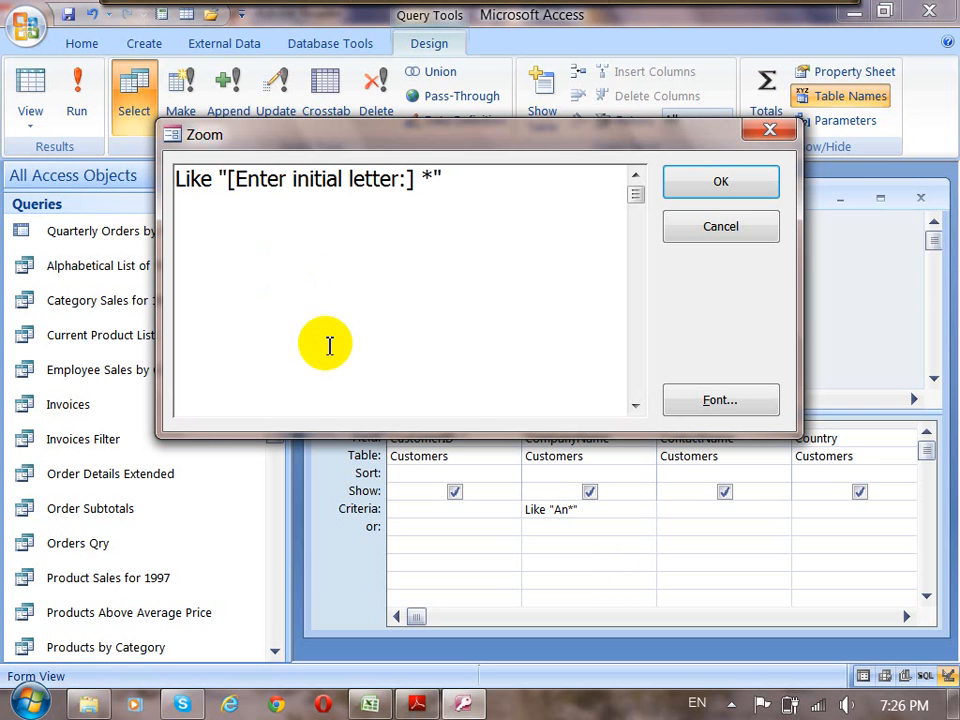
# Quote only the asterisk and join it to the prompt with an ampersand, giving Like [Enter initial letter:] & "*".
pyautogui.click(225, 180)
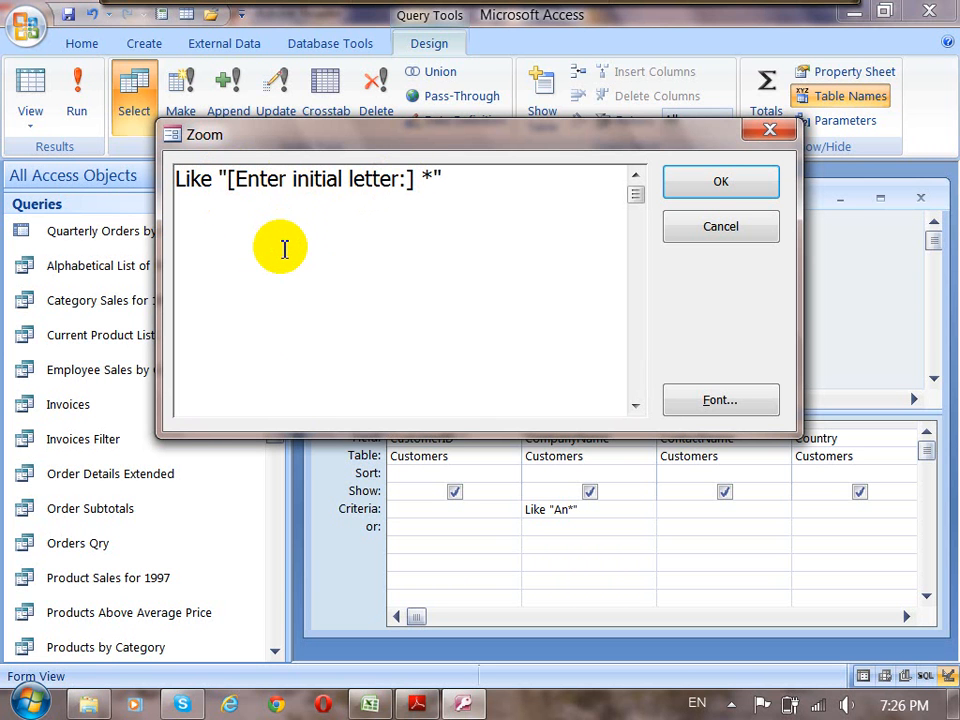
pyautogui.press('BackSpace')
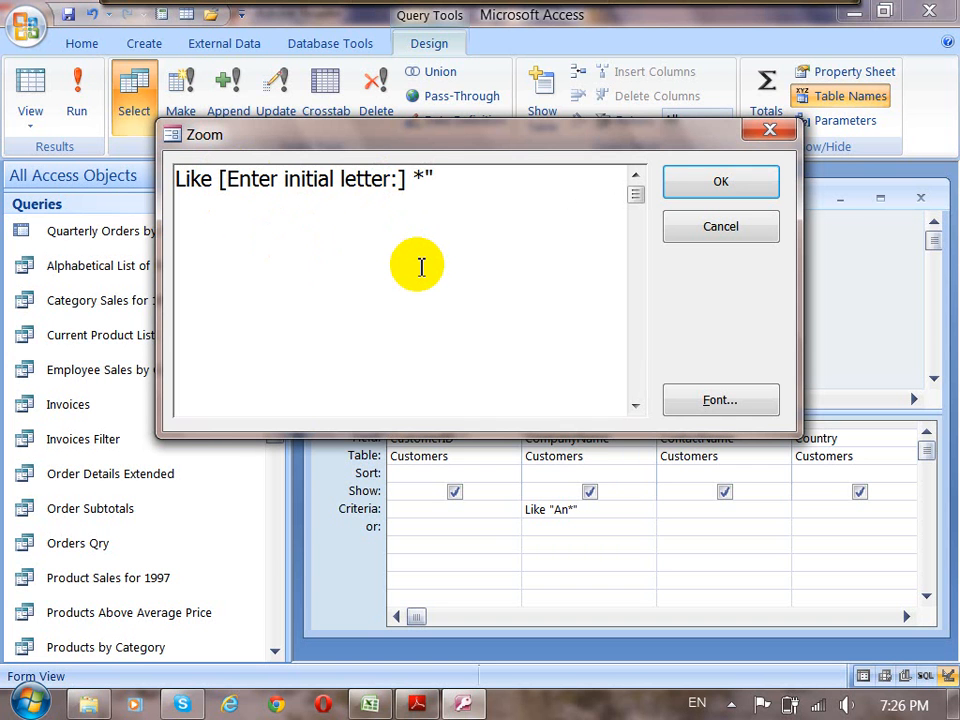
pyautogui.write('"')
pyautogui.click(438, 178)
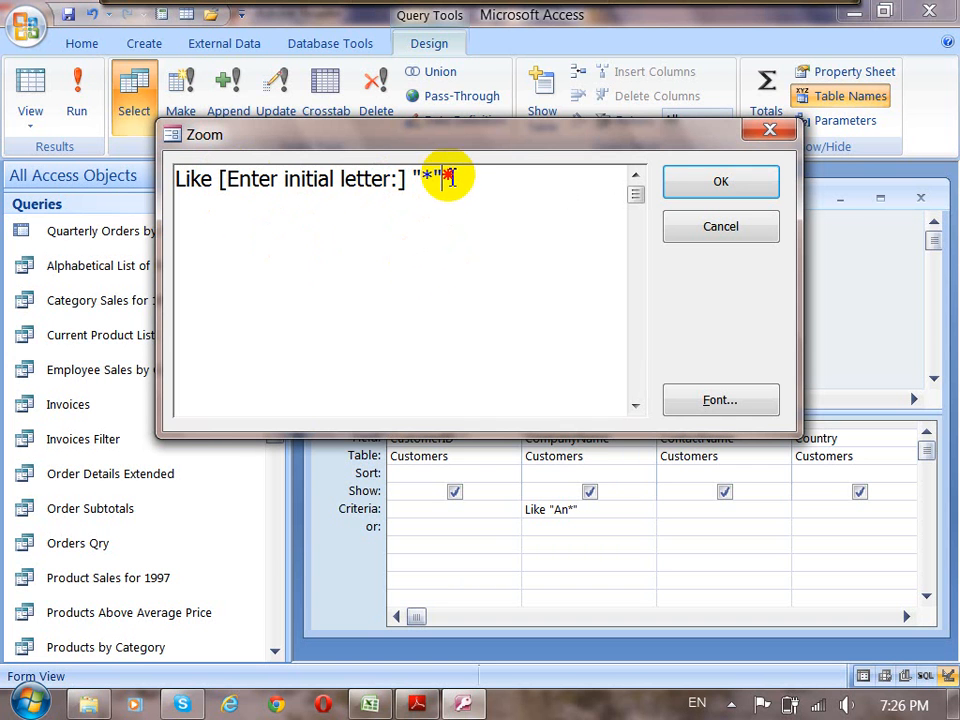
pyautogui.click(413, 178)
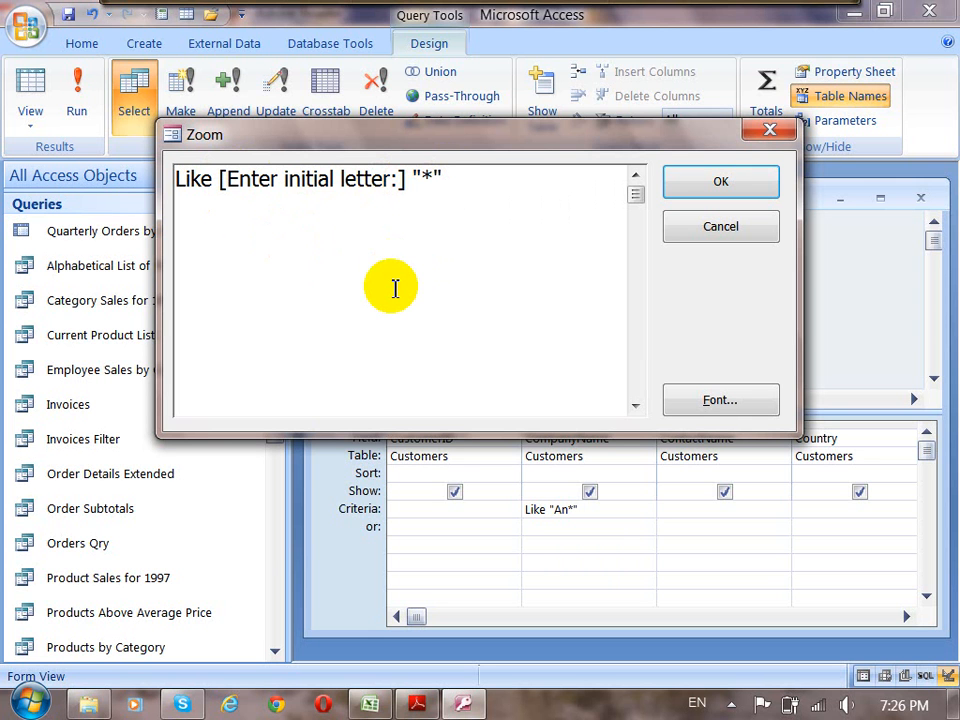
pyautogui.write('&')
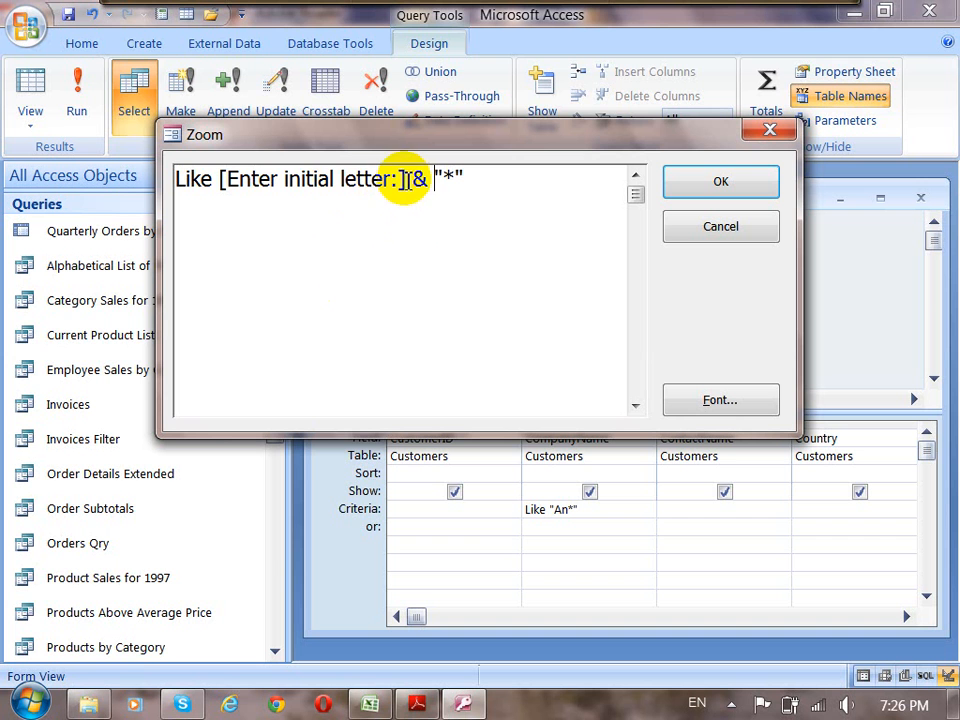
# Review the prompt, ampersand and wildcard parts of the CompanyName criteria and confirm the Zoom window.
pyautogui.moveTo(405, 179); pyautogui.dragTo(216, 180)
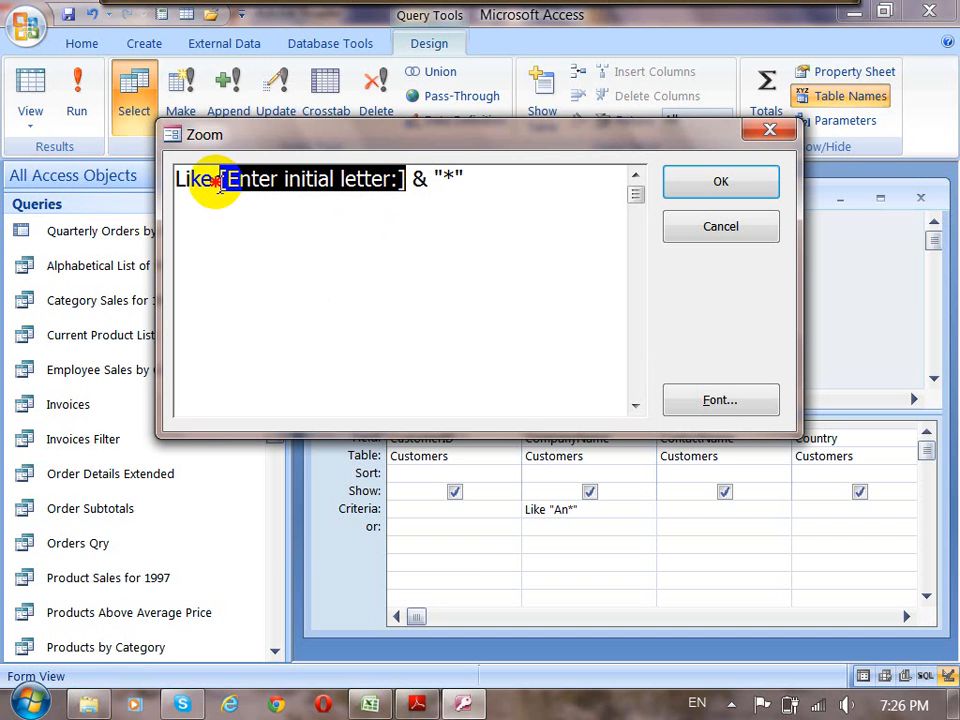
pyautogui.doubleClick(420, 181)
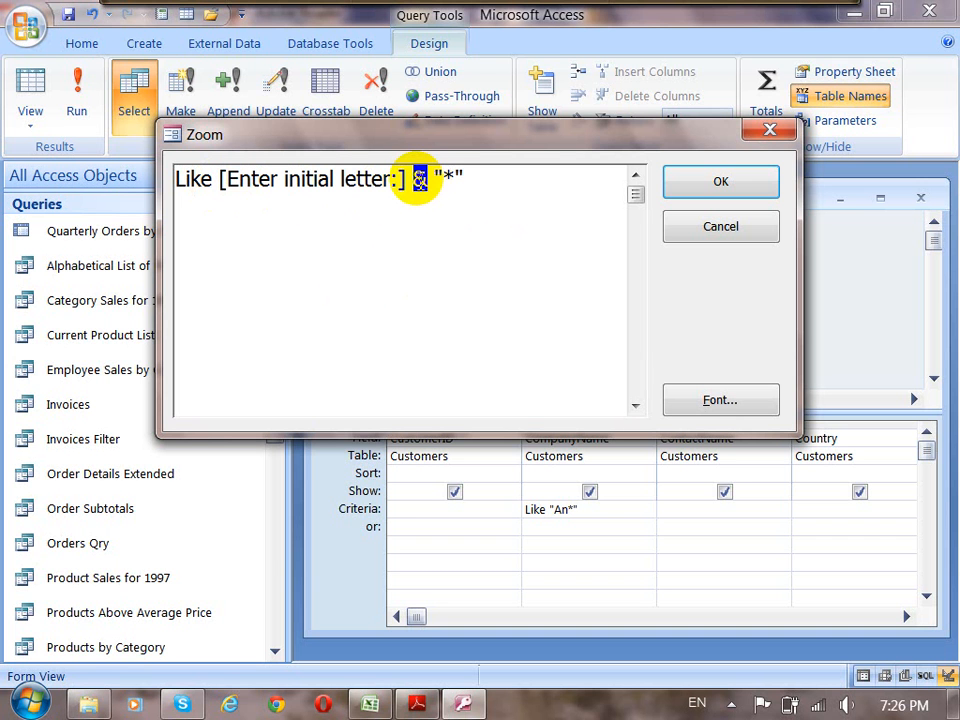
pyautogui.doubleClick(448, 178)
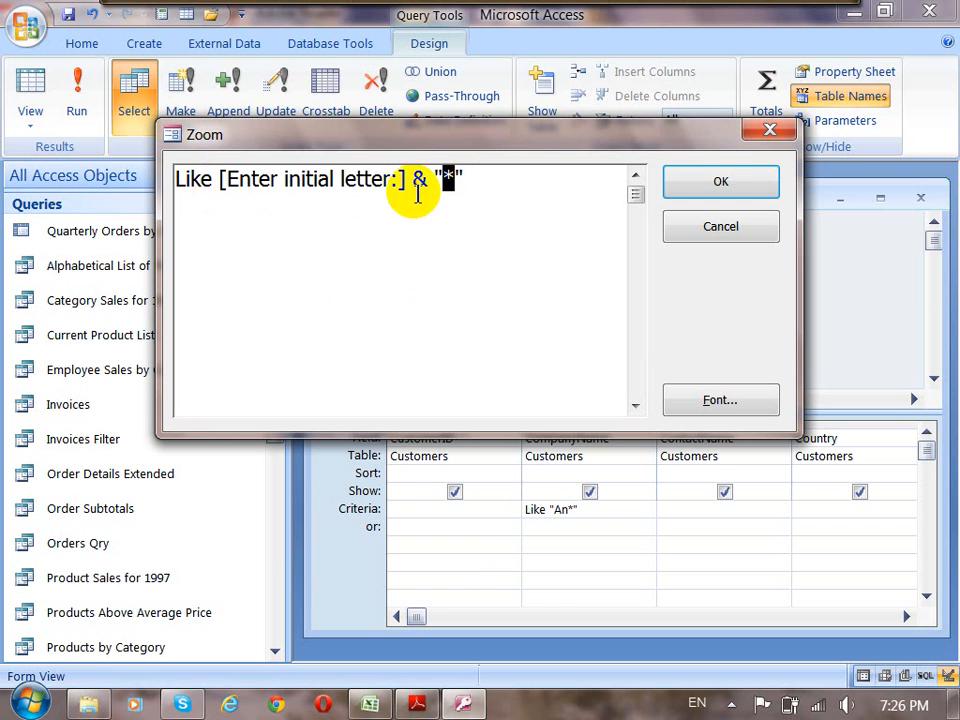
pyautogui.moveTo(405, 180); pyautogui.dragTo(222, 182)
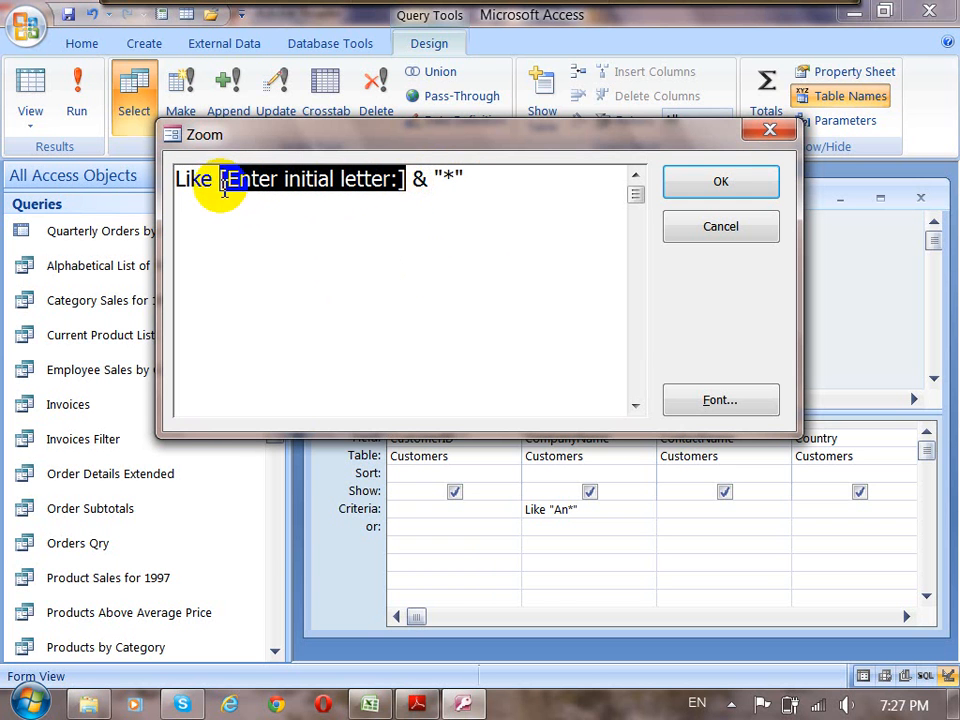
pyautogui.doubleClick(418, 182)
pyautogui.doubleClick(448, 180)
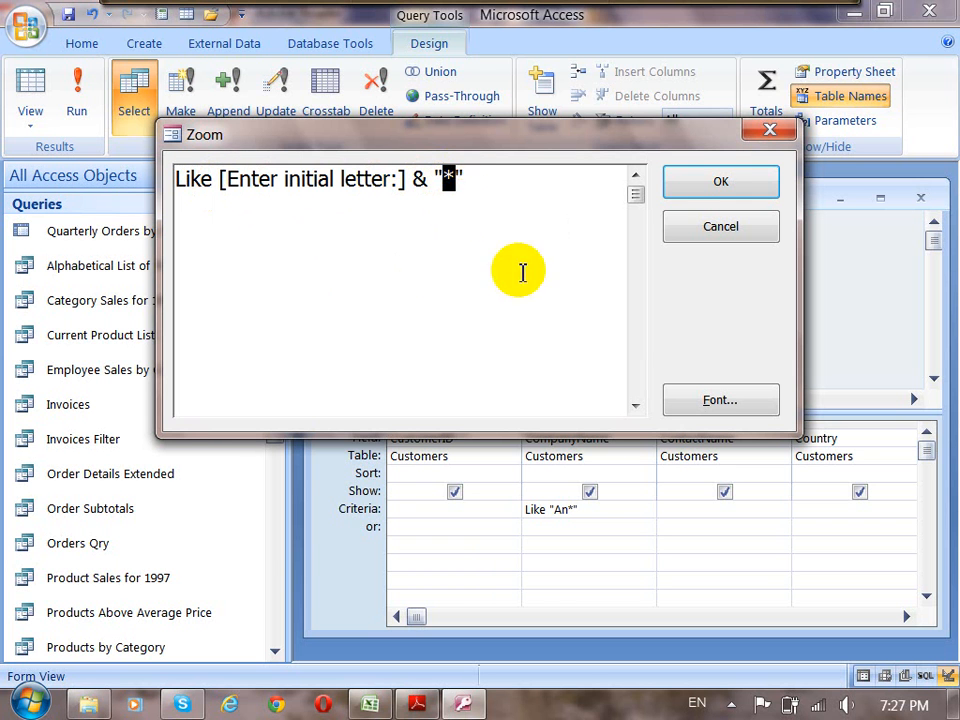
pyautogui.click(690, 192)
pyautogui.click(666, 510)
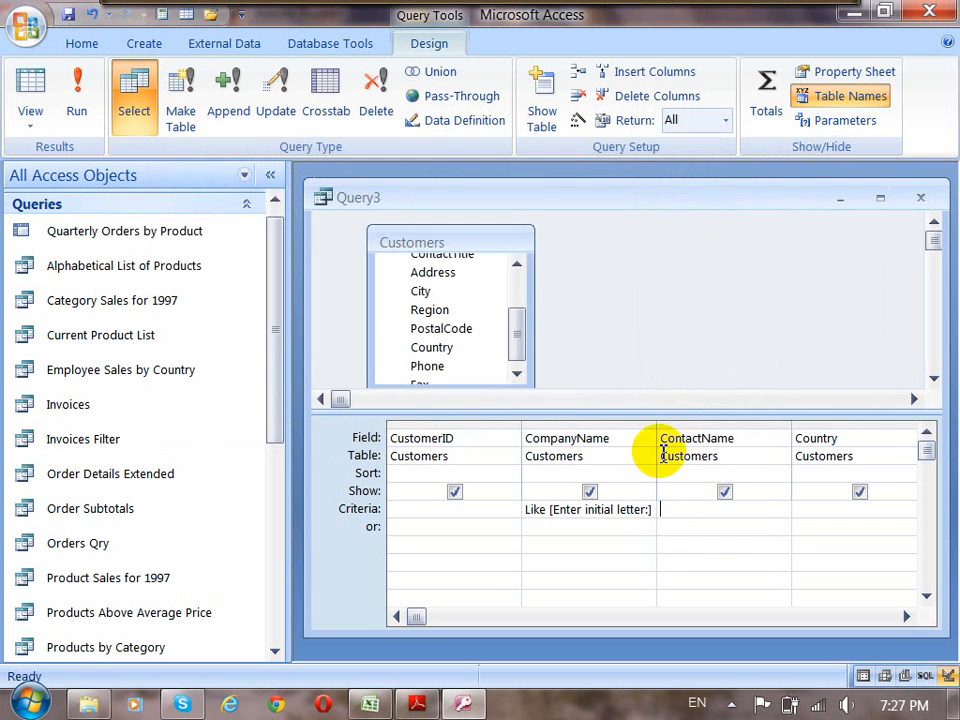
# Run the query with Ca as the initial letter parameter and check the beginning of the company name.
pyautogui.click(78, 115)
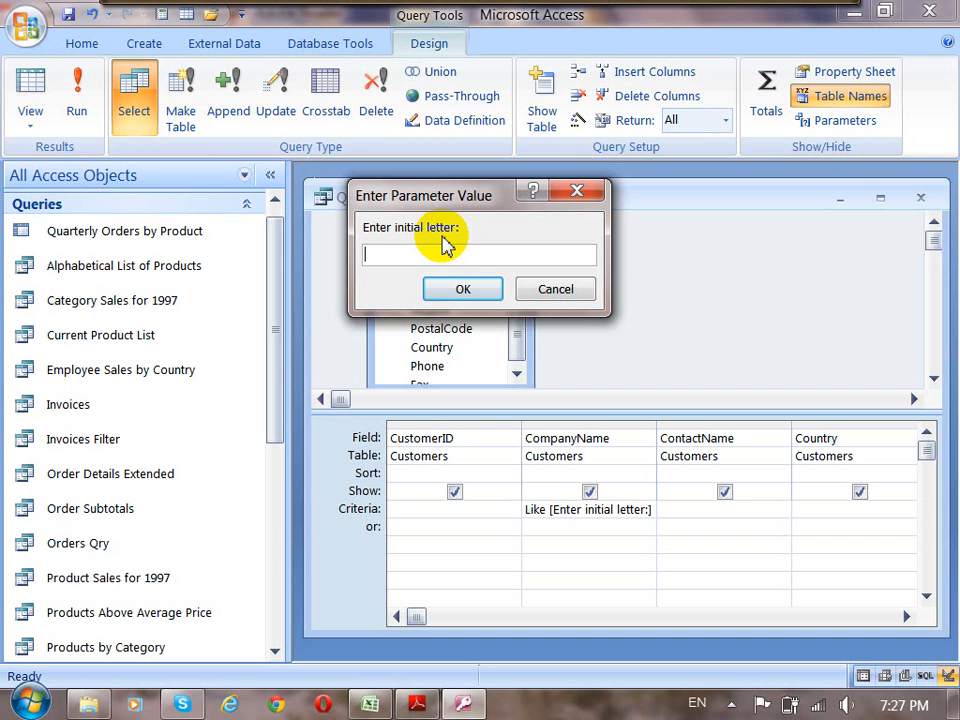
pyautogui.write('CA')
pyautogui.press('BackSpace')
pyautogui.write('a')
pyautogui.click(463, 289)
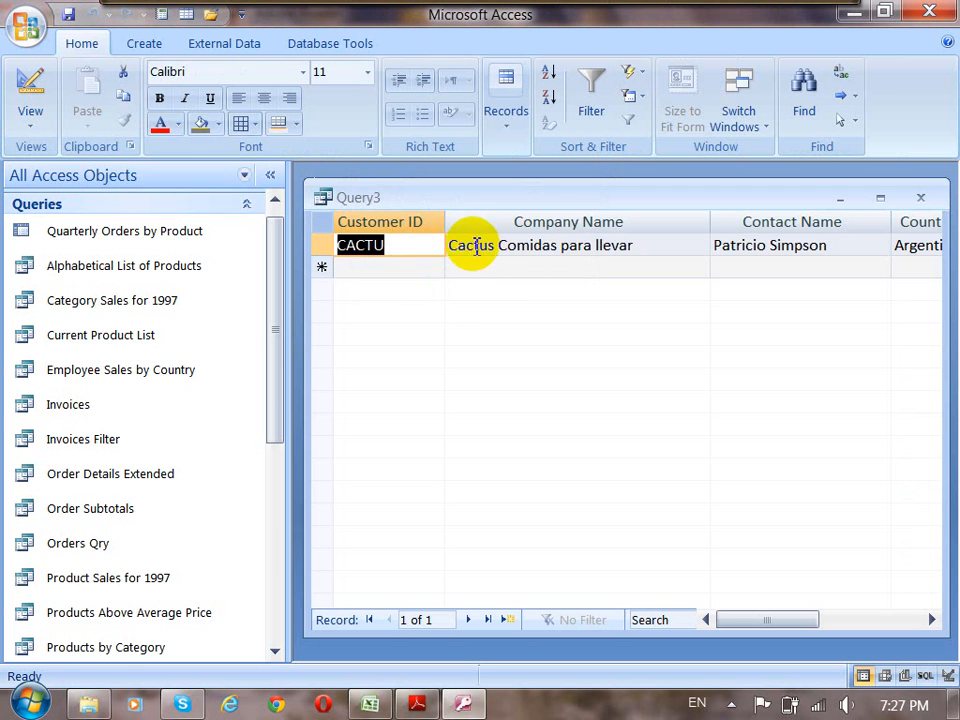
pyautogui.moveTo(476, 246); pyautogui.dragTo(446, 246)
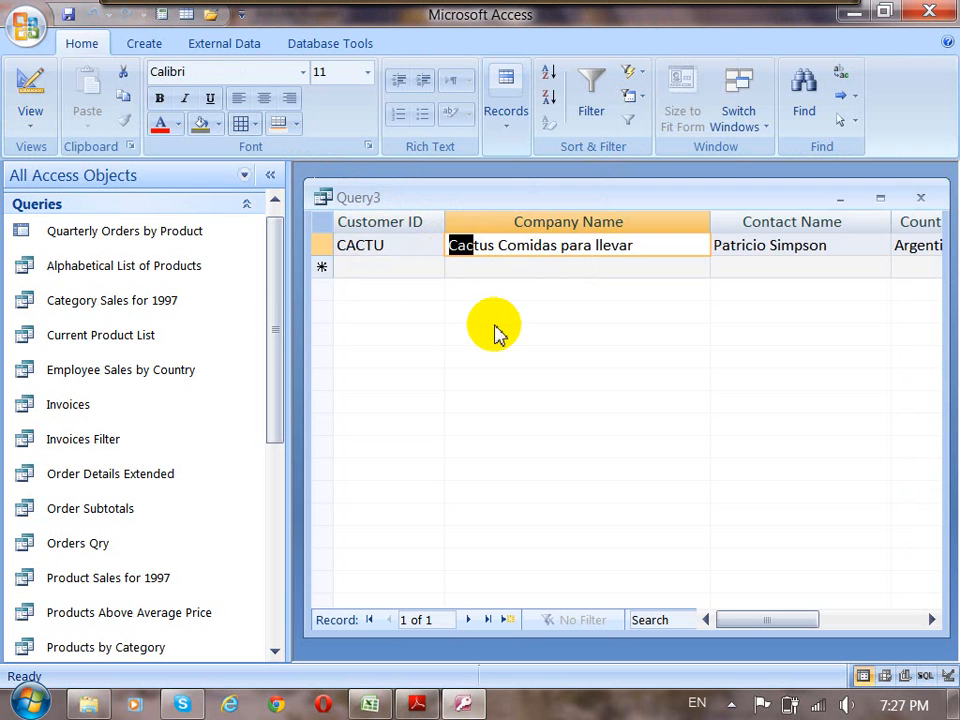
# Return to the query design, widen the CompanyName column slightly, and save the query as Query3 before closing it.
pyautogui.click(28, 86)
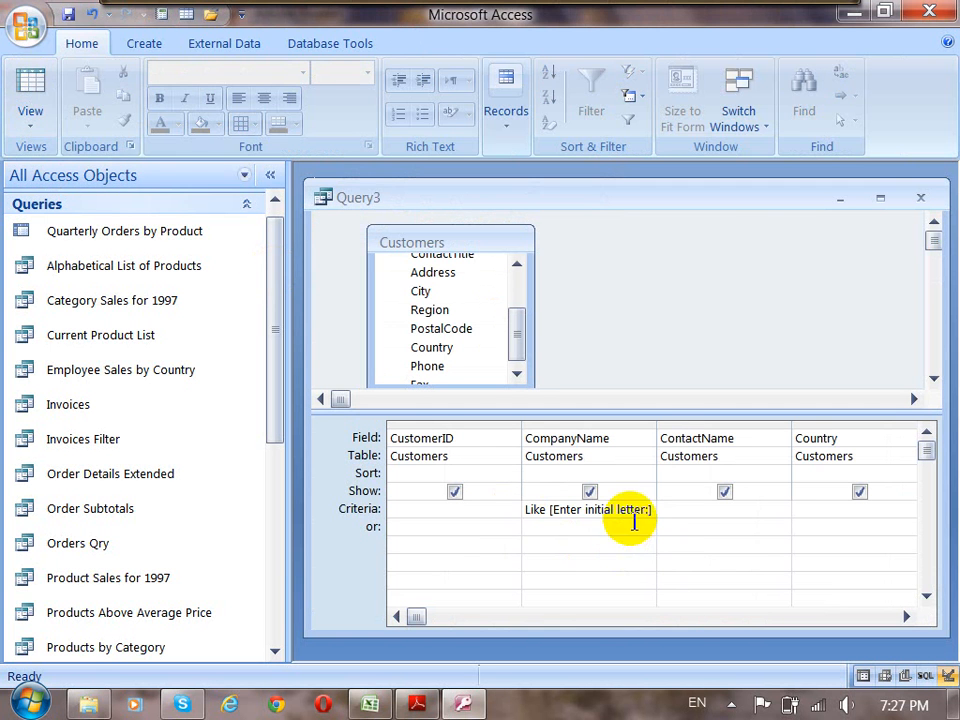
pyautogui.moveTo(660, 428); pyautogui.dragTo(665, 428)
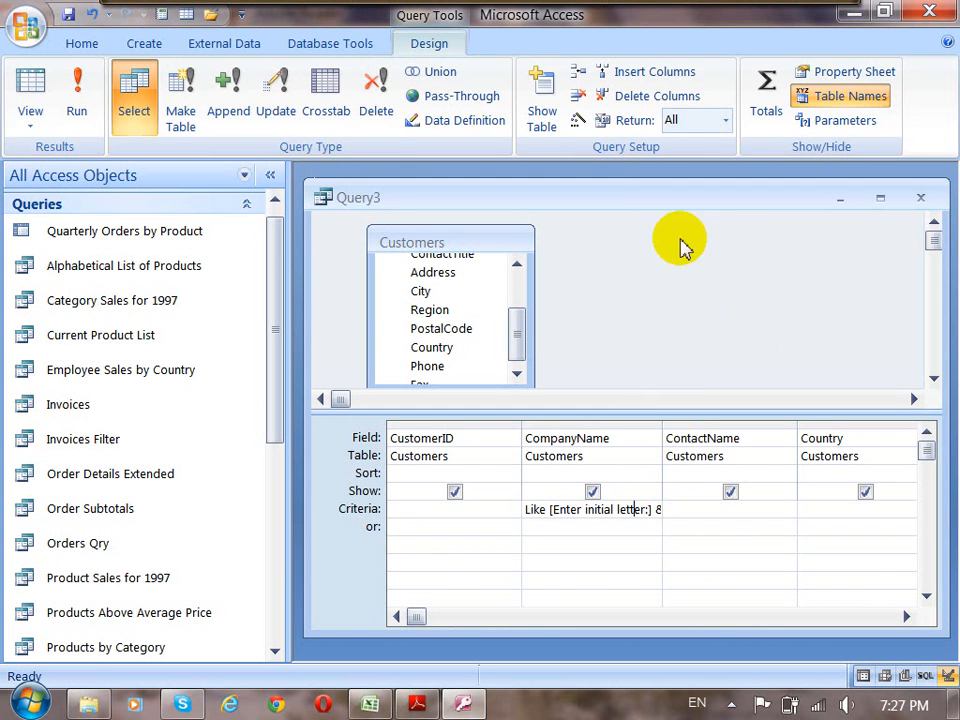
pyautogui.click(70, 15)
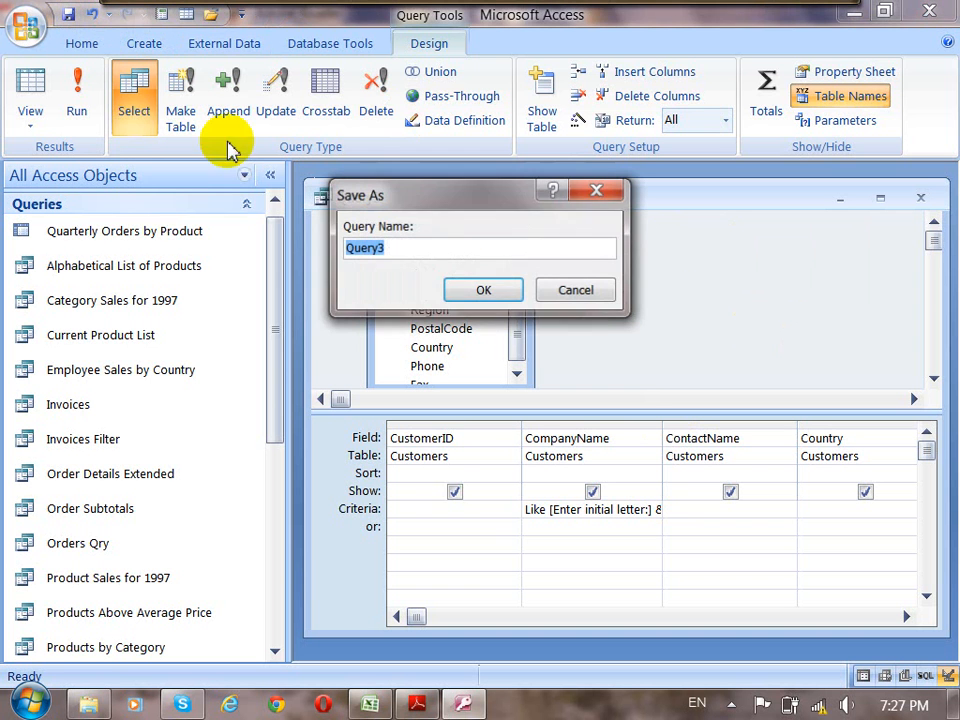
pyautogui.click(486, 292)
pyautogui.click(921, 198)
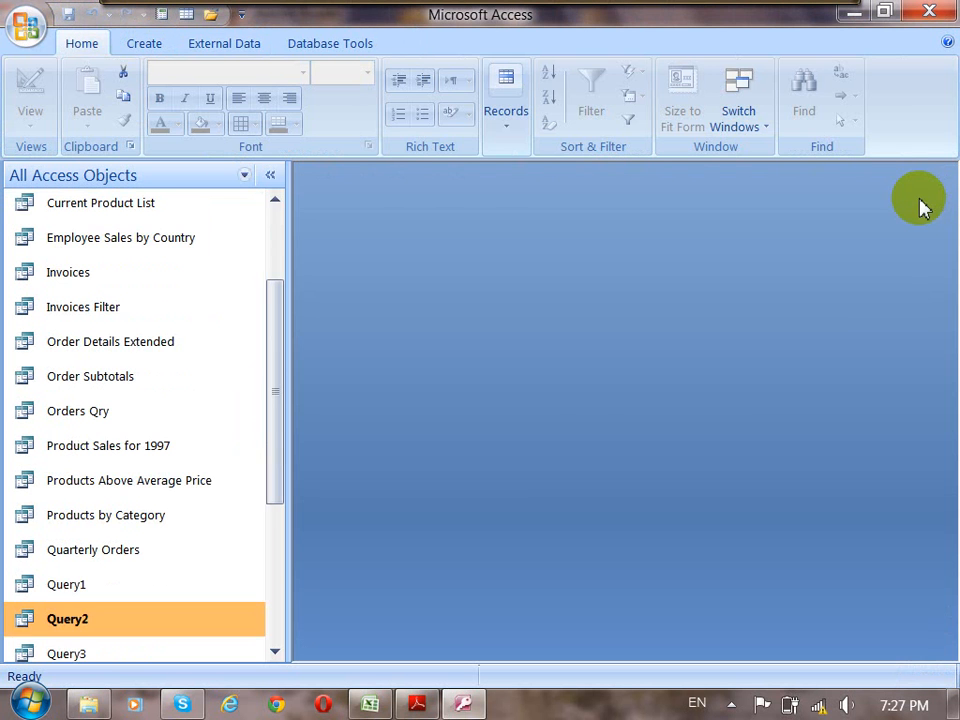
# Switch to the Access 2007 notes in Adobe Reader and read from the Parameter Query labs on to section 3.10, Crosstab Query.
pyautogui.click(415, 703)
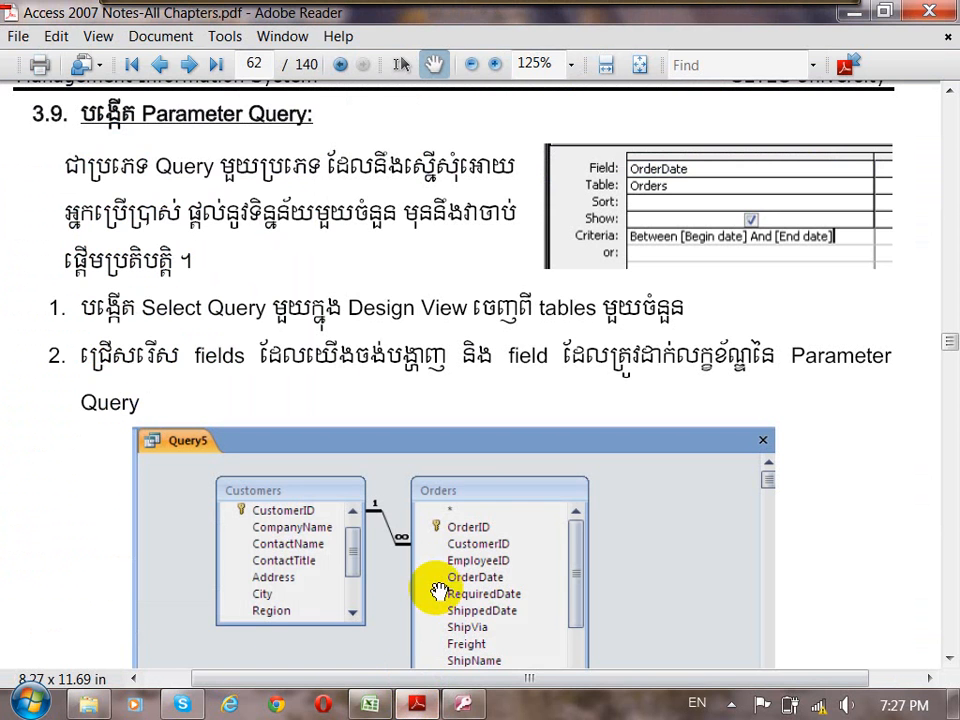
pyautogui.scroll(-5, 440, 578)
pyautogui.scroll(-12, 450, 572)
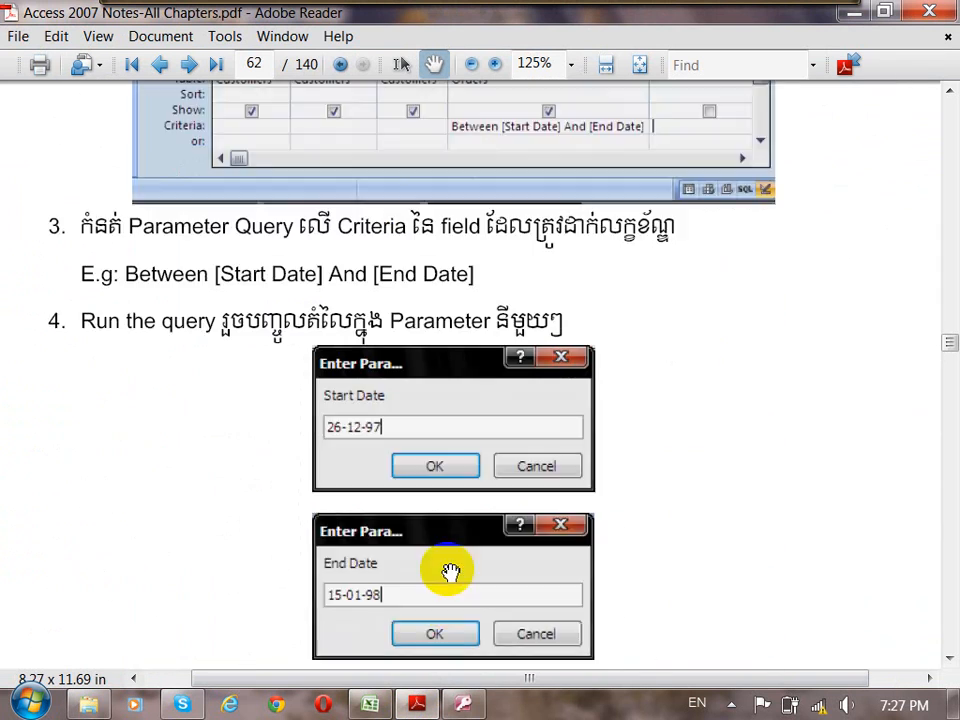
pyautogui.scroll(-12, 450, 572)
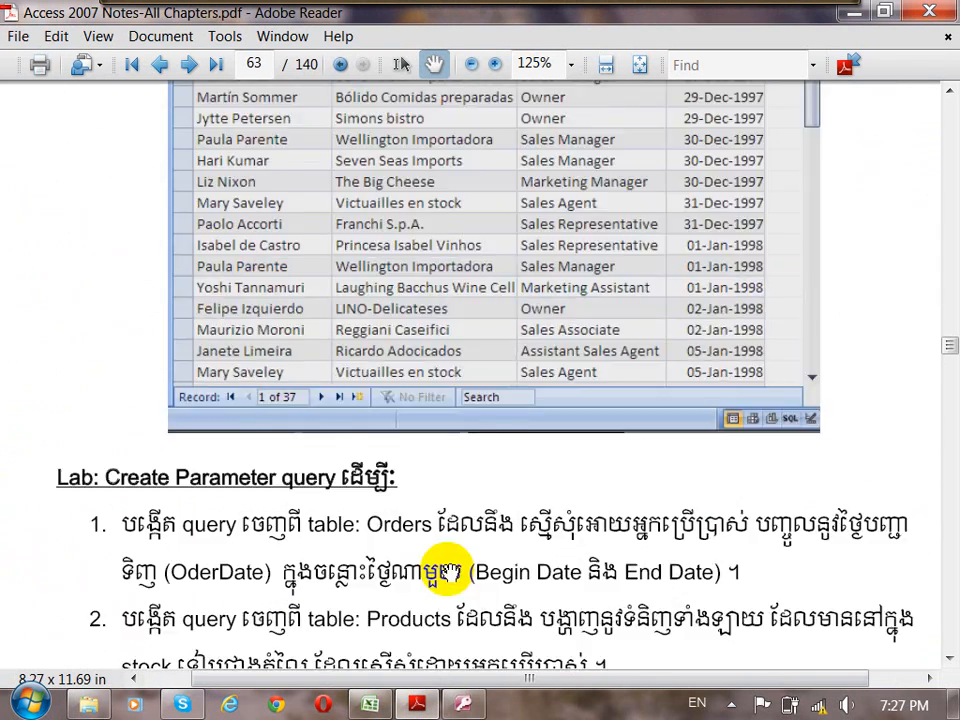
pyautogui.scroll(-5, 450, 522)
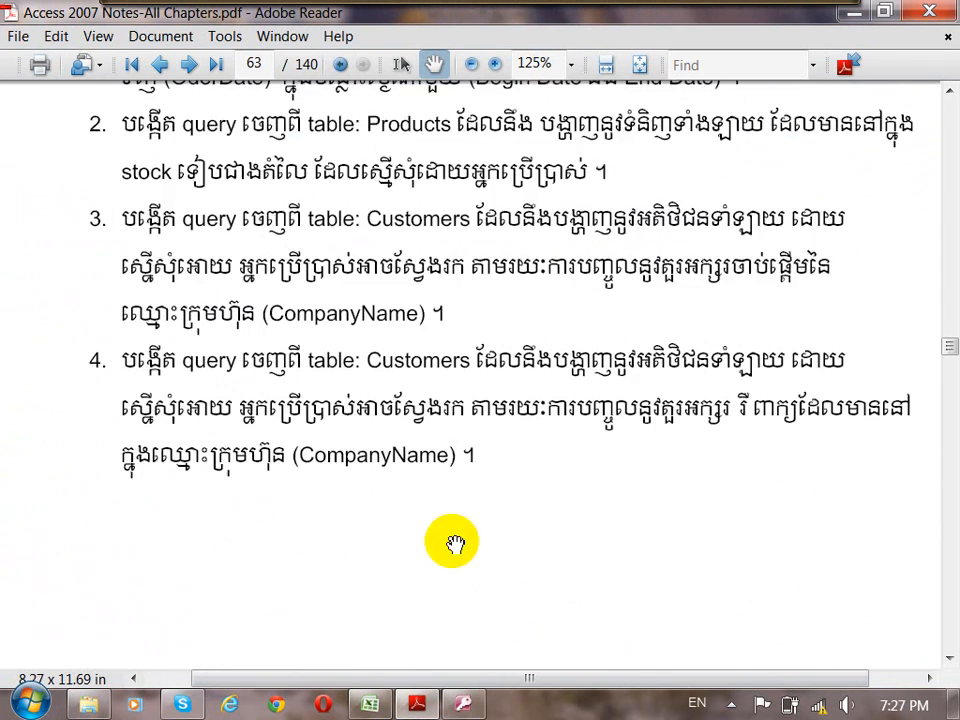
pyautogui.scroll(-3, 453, 542)
pyautogui.scroll(-5, 454, 542)
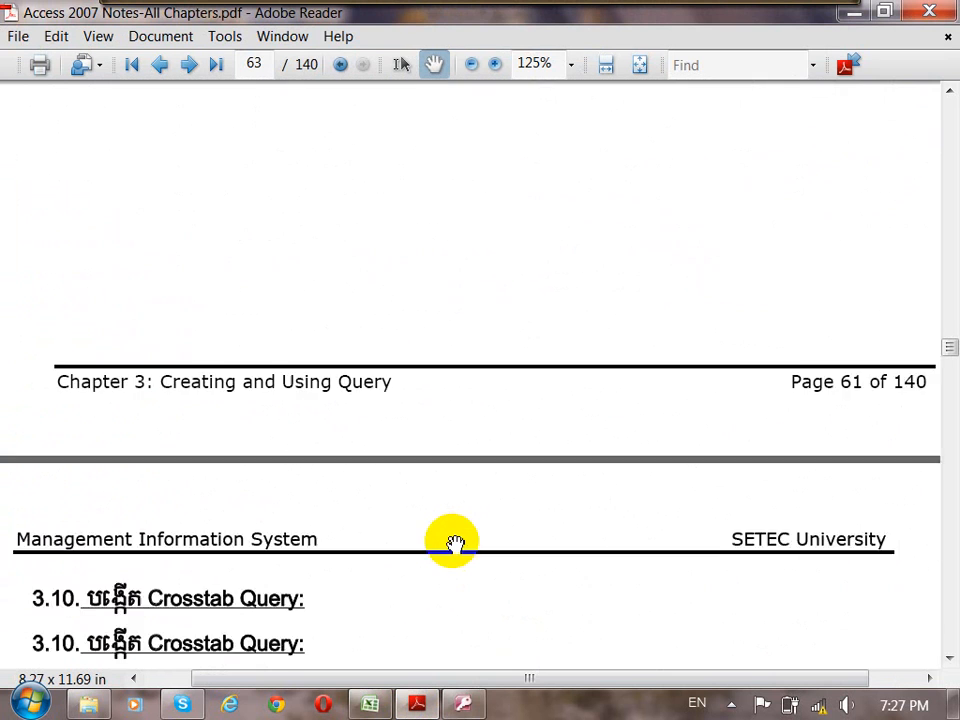
pyautogui.moveTo(483, 588); pyautogui.dragTo(477, 140)
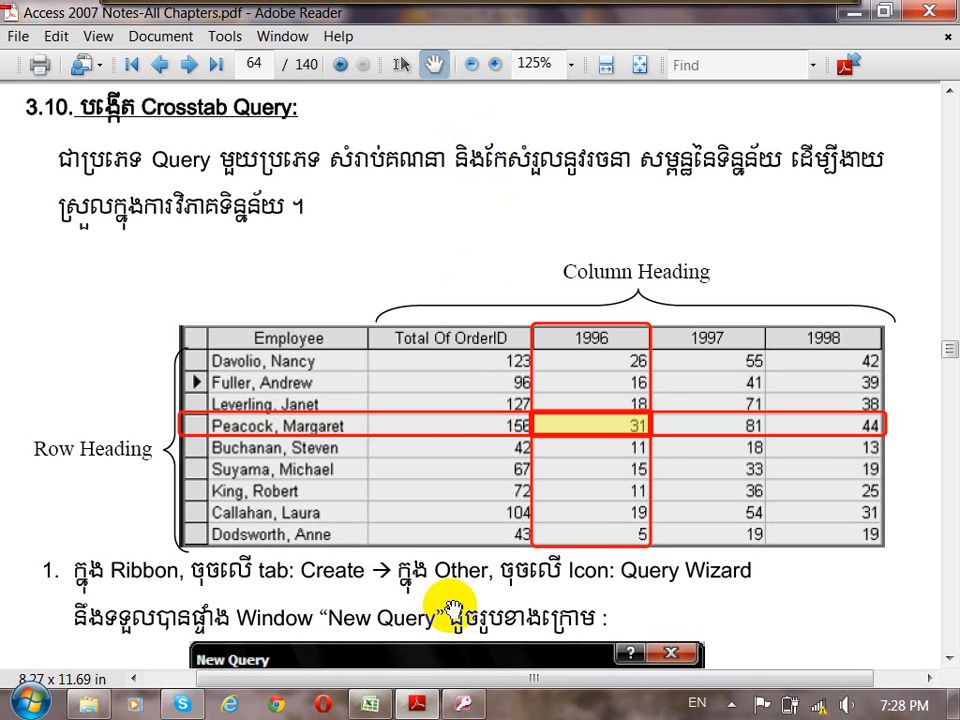
# Switch to Microsoft Access and open the Orders table from the Tables group, with the Queries group collapsed.
pyautogui.moveTo(463, 705)
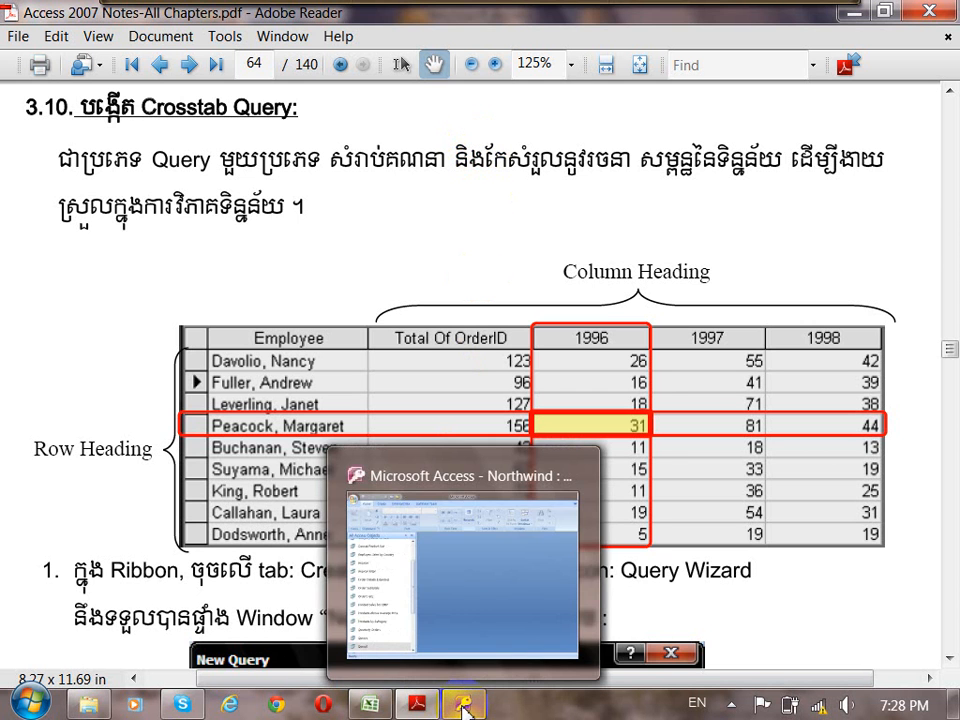
pyautogui.click(542, 516)
pyautogui.moveTo(292, 237); pyautogui.dragTo(257, 244)
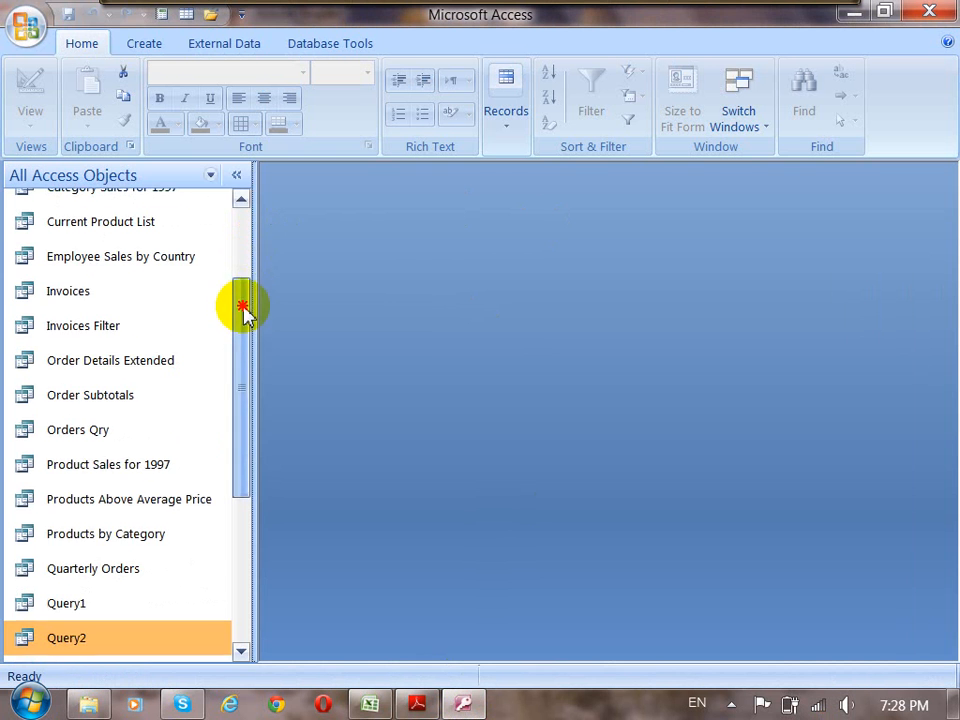
pyautogui.moveTo(244, 313); pyautogui.dragTo(240, 228)
pyautogui.click(214, 223)
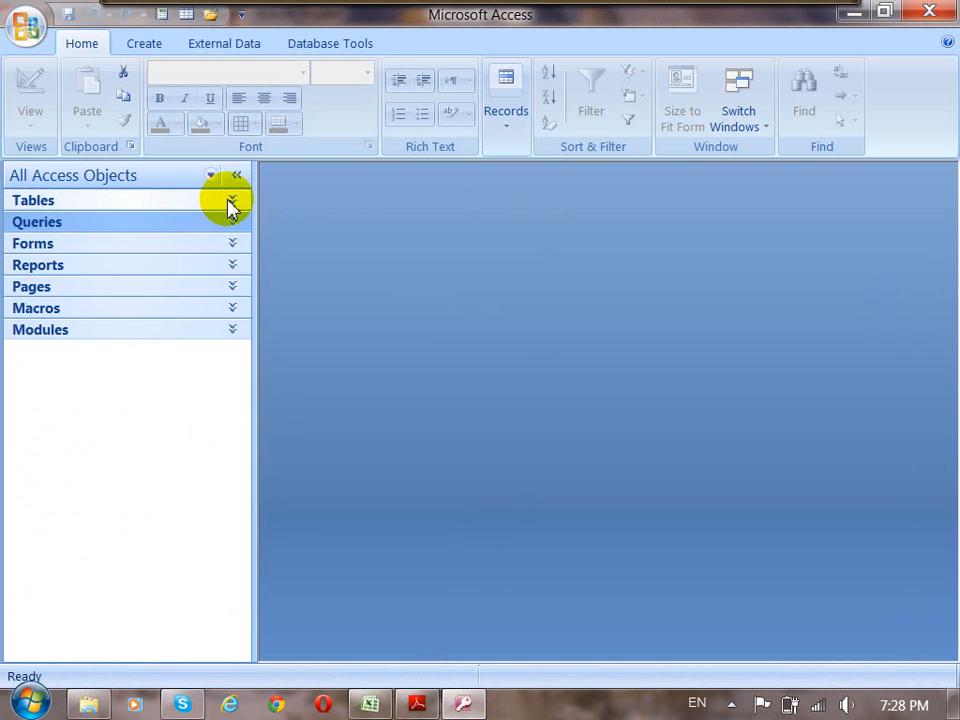
pyautogui.click(230, 203)
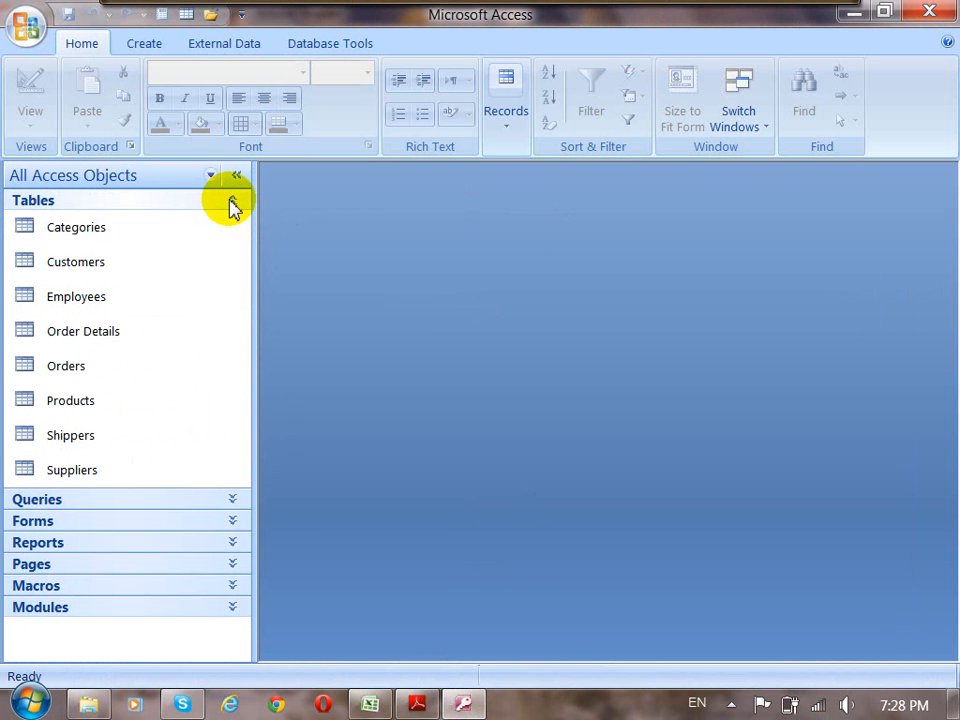
pyautogui.doubleClick(65, 366)
# Enlarge the Orders window beside the collapsed object list and widen the Order ID, Order Date and Required Date columns to fit their headings.
pyautogui.moveTo(415, 232); pyautogui.dragTo(414, 202)
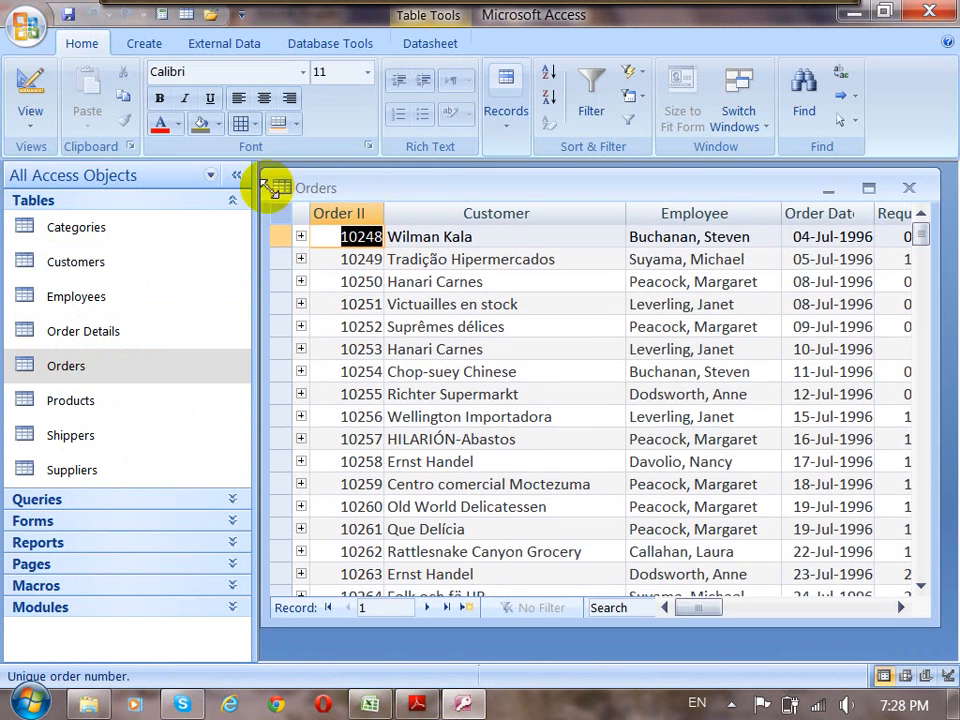
pyautogui.click(237, 175)
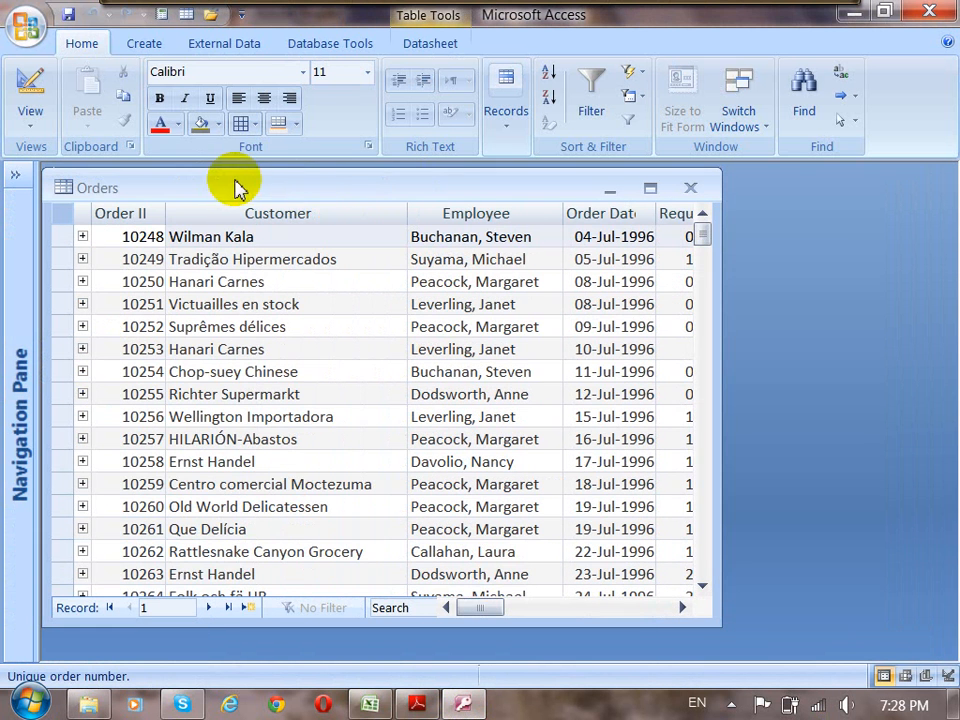
pyautogui.doubleClick(168, 213)
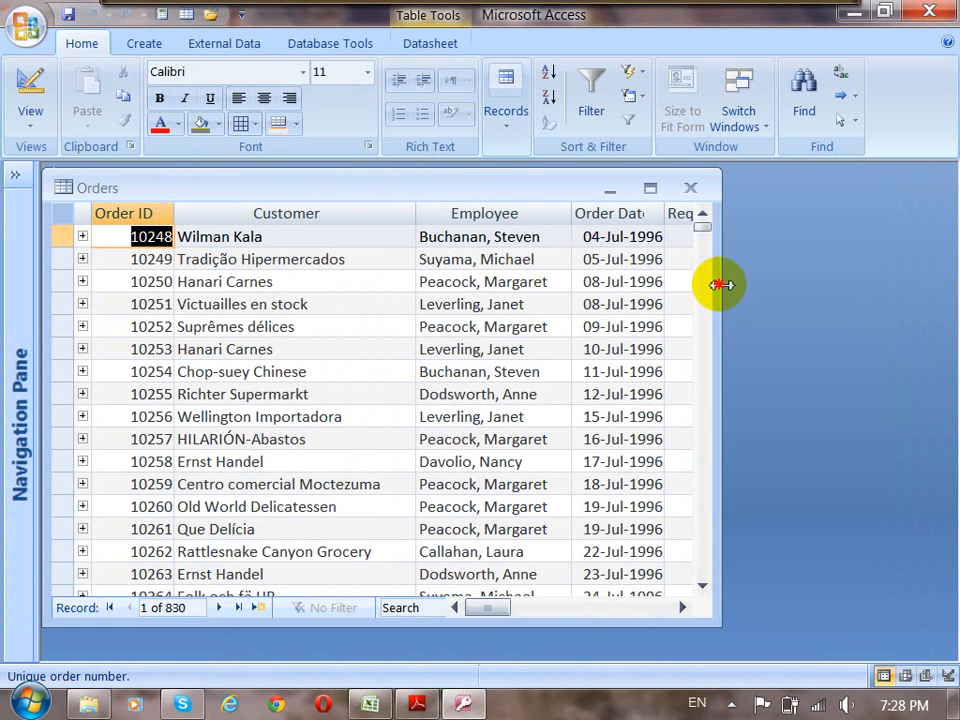
pyautogui.moveTo(720, 286); pyautogui.dragTo(954, 289)
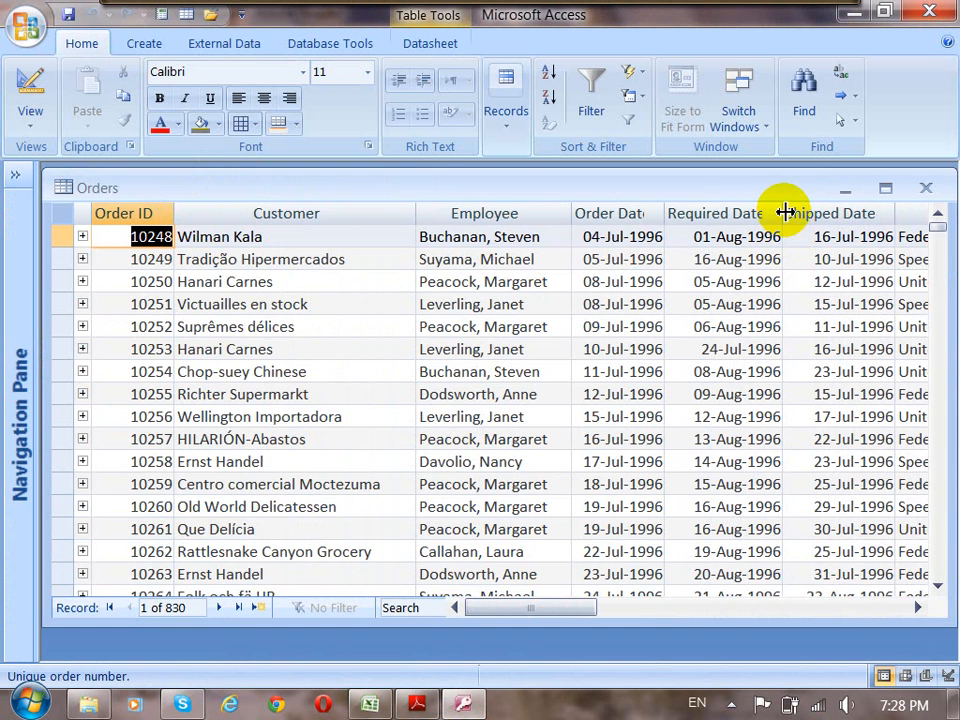
pyautogui.moveTo(785, 208); pyautogui.dragTo(799, 208)
pyautogui.doubleClick(666, 212)
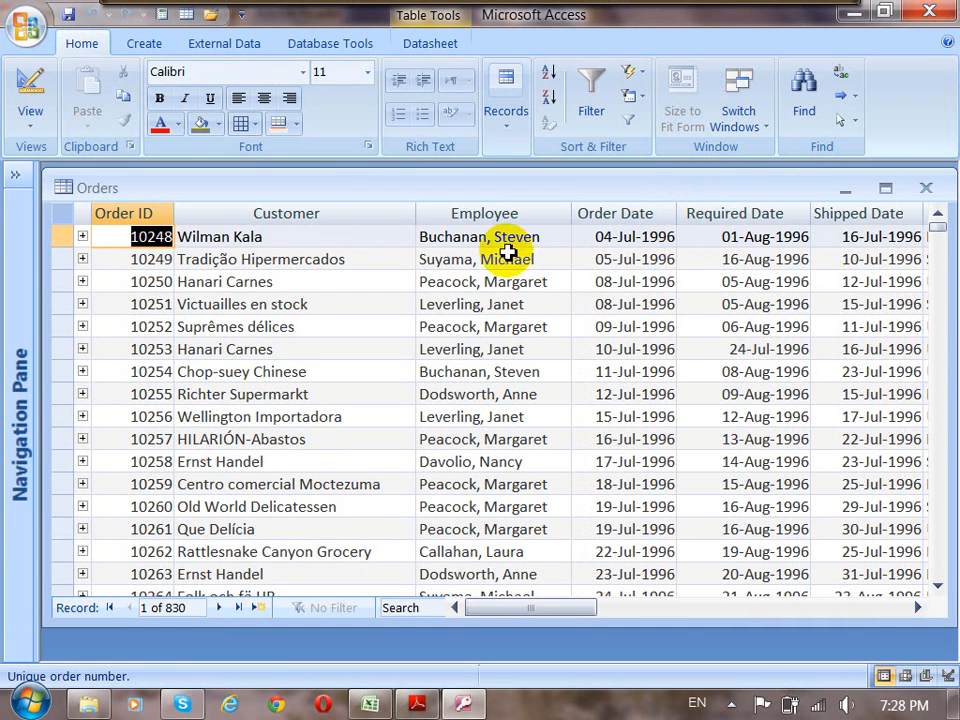
# Examine the Customer, Employee, Order Date, Required Date and Shipped Date columns of Orders, and extend the window downward to show more records.
pyautogui.click(290, 213)
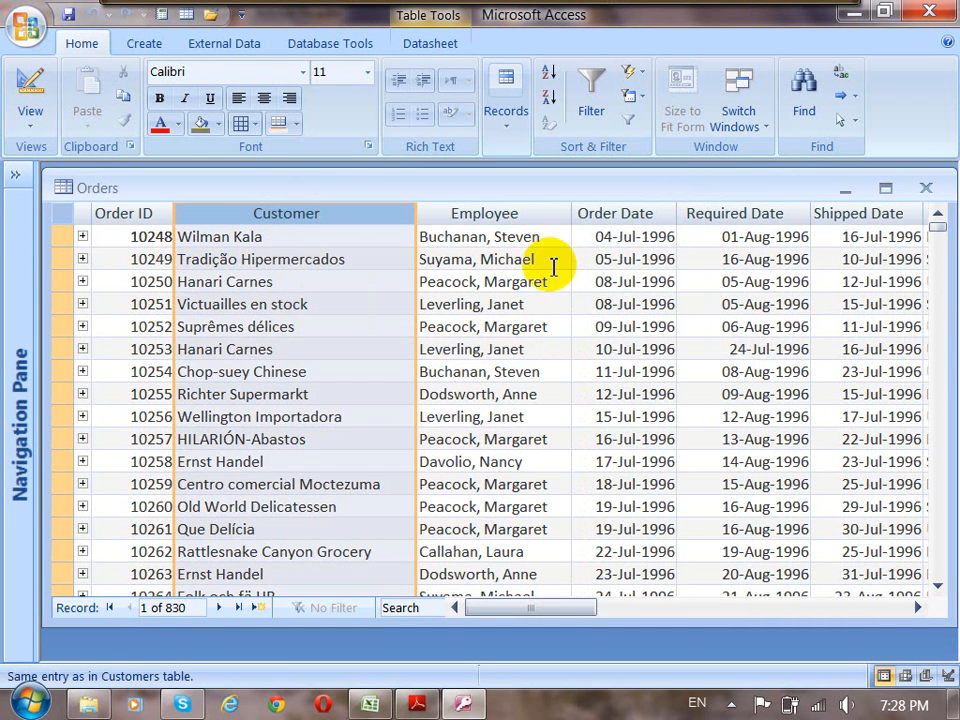
pyautogui.click(531, 214)
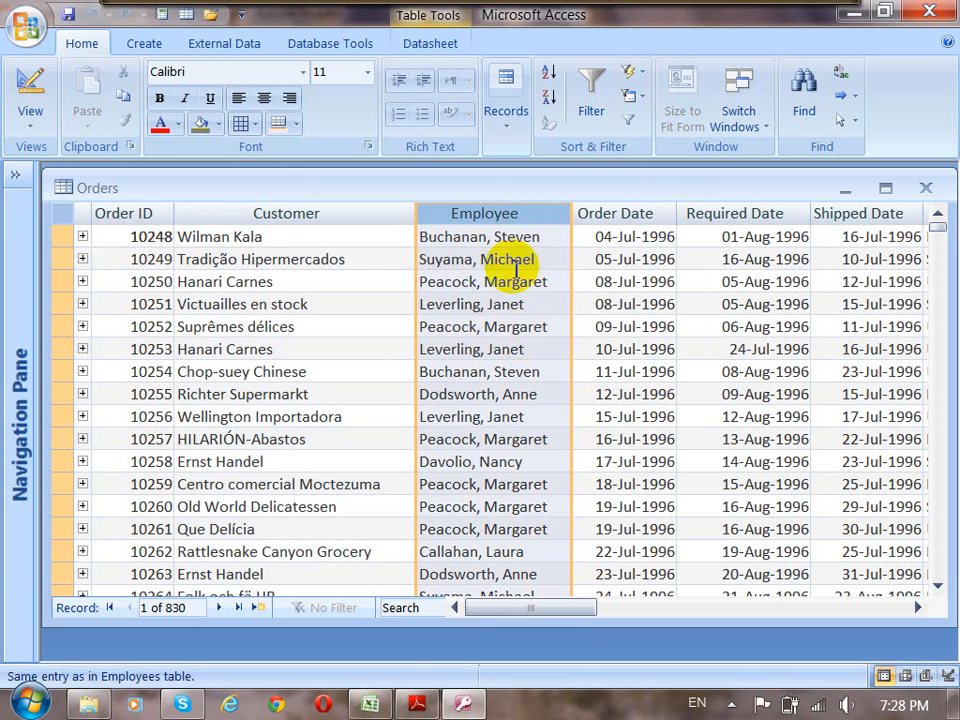
pyautogui.click(611, 210)
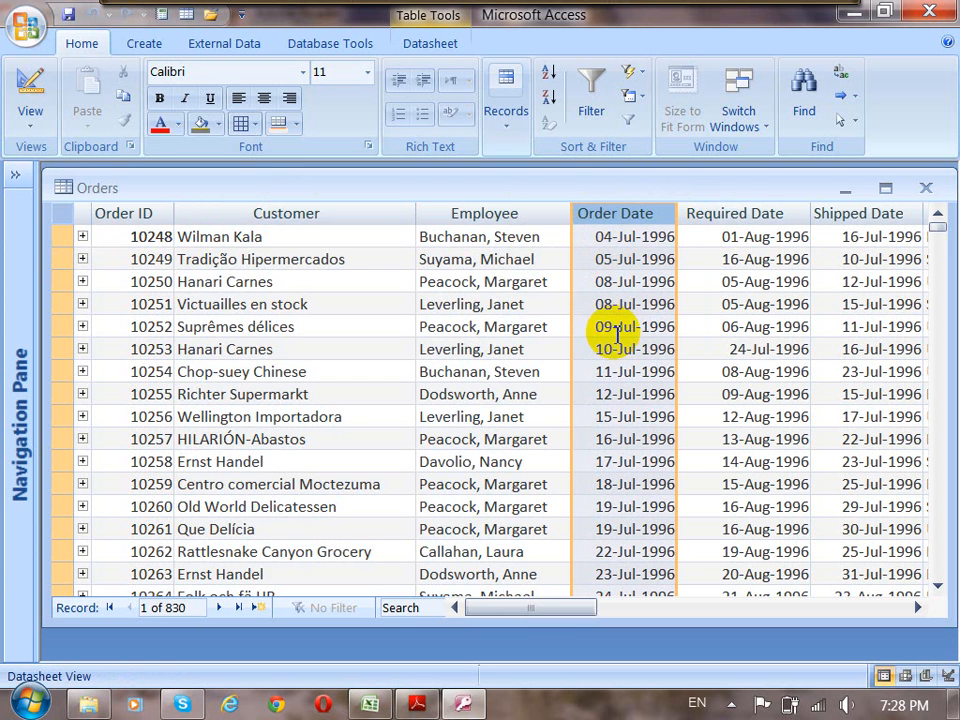
pyautogui.click(744, 214)
pyautogui.click(883, 210)
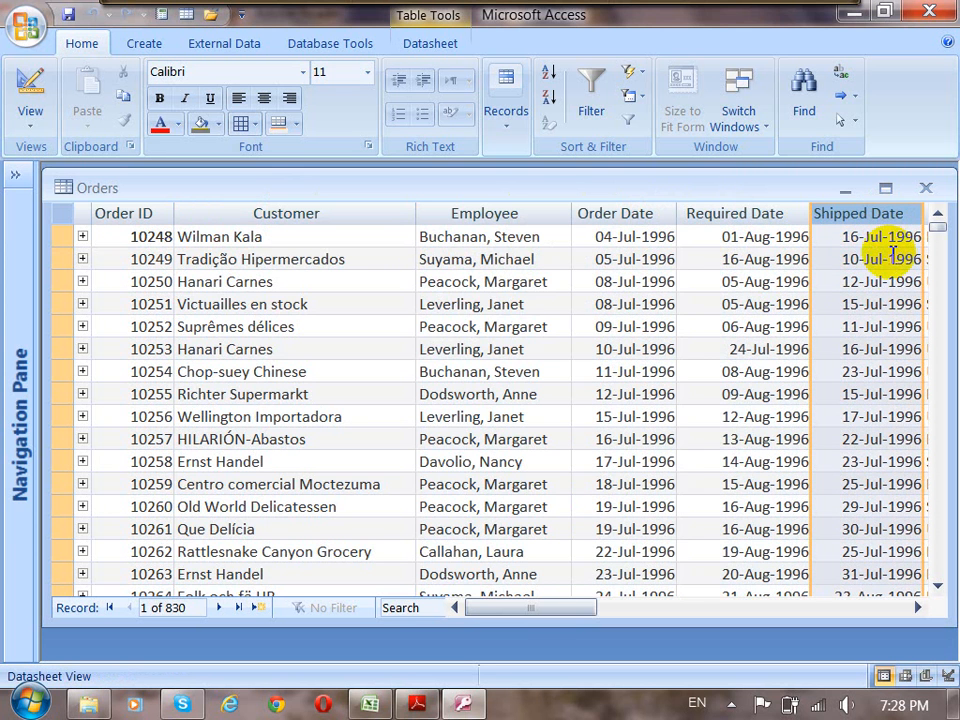
pyautogui.click(340, 214)
pyautogui.moveTo(574, 622); pyautogui.dragTo(575, 658)
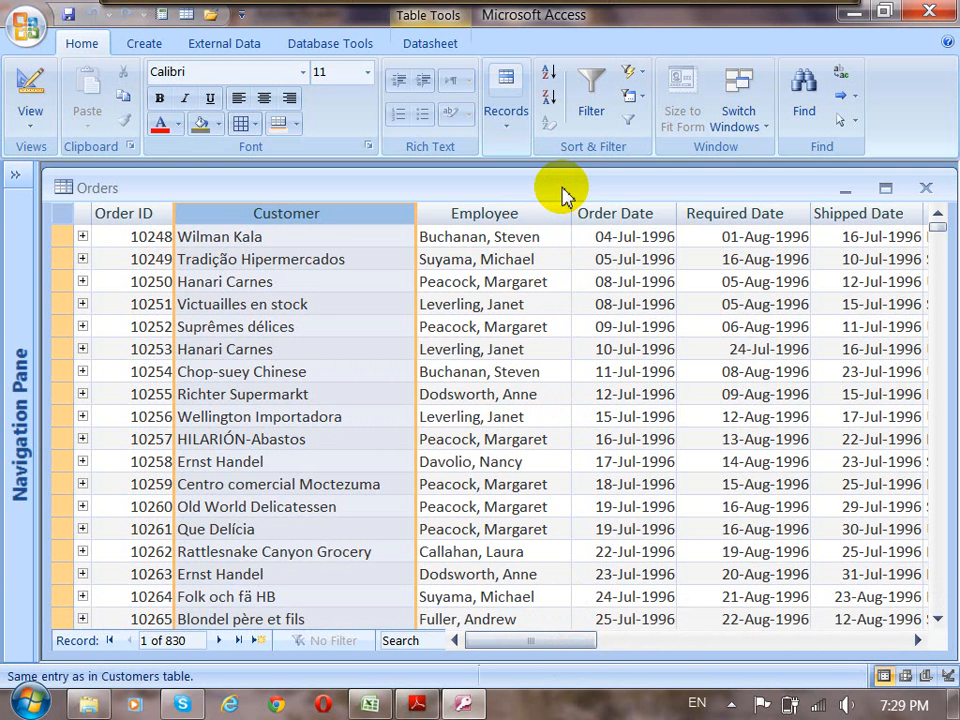
# Examine the customer and the employee recorded for order 10248.
pyautogui.click(280, 240)
pyautogui.moveTo(279, 236); pyautogui.dragTo(178, 236)
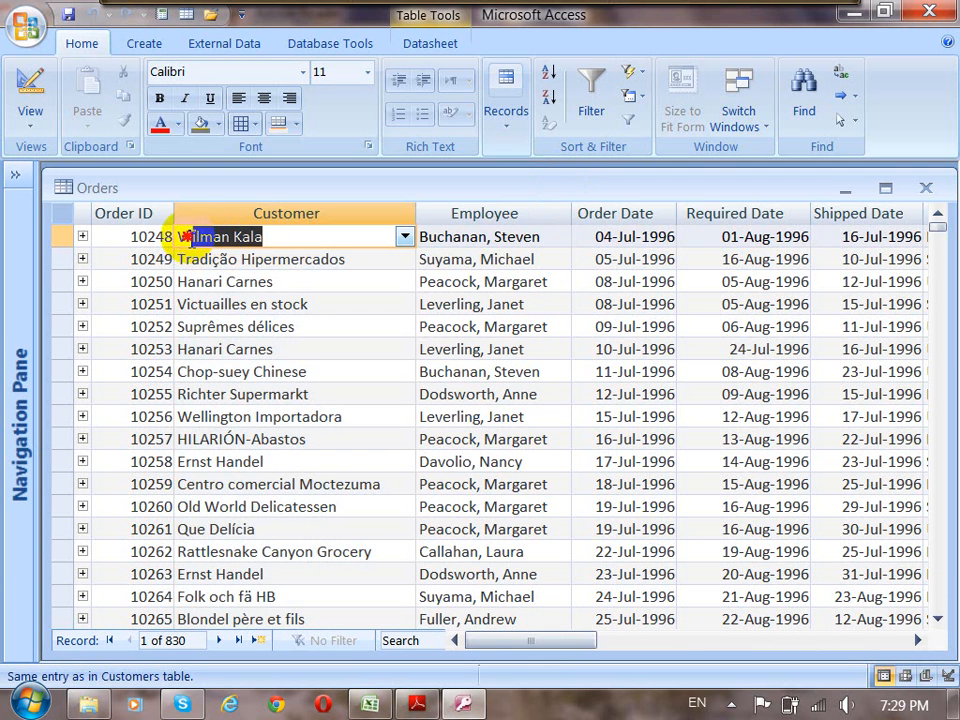
pyautogui.click(540, 237)
pyautogui.moveTo(540, 237); pyautogui.dragTo(407, 236)
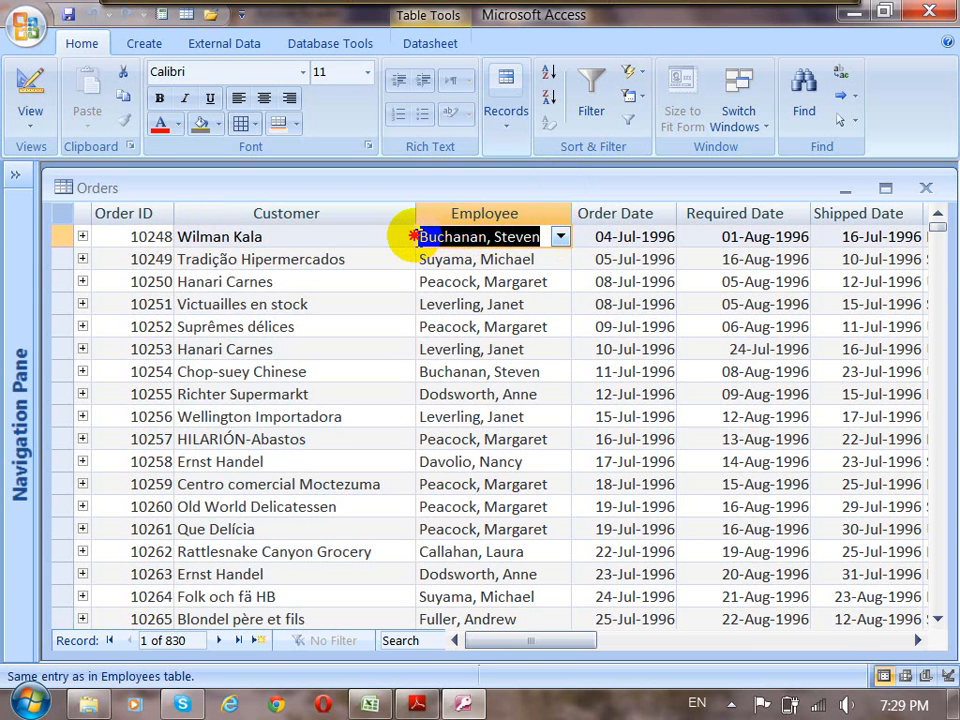
pyautogui.doubleClick(524, 246)
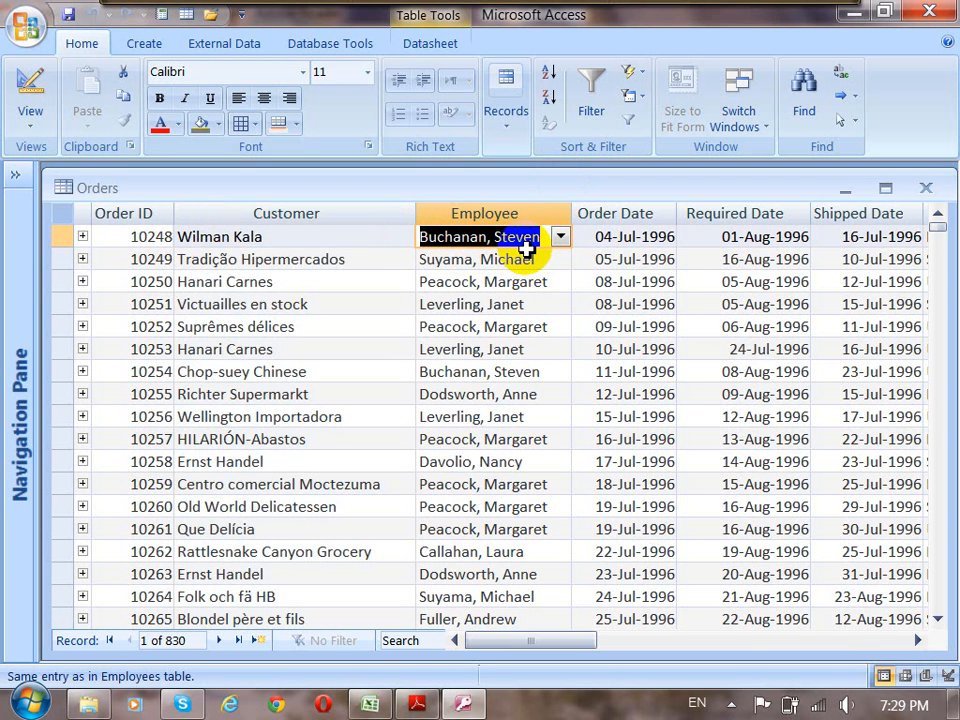
# Look down the Employee column for further orders handled by the same employee as order 10248.
pyautogui.click(548, 371)
pyautogui.moveTo(548, 371); pyautogui.dragTo(405, 369)
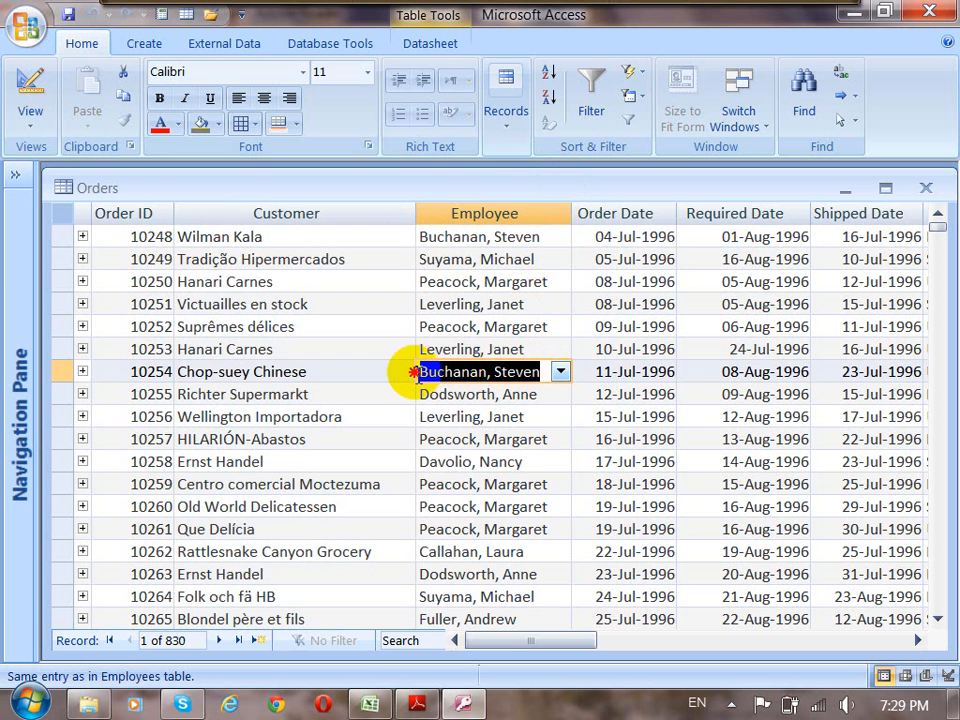
pyautogui.click(540, 553)
pyautogui.scroll(-3, 540, 560)
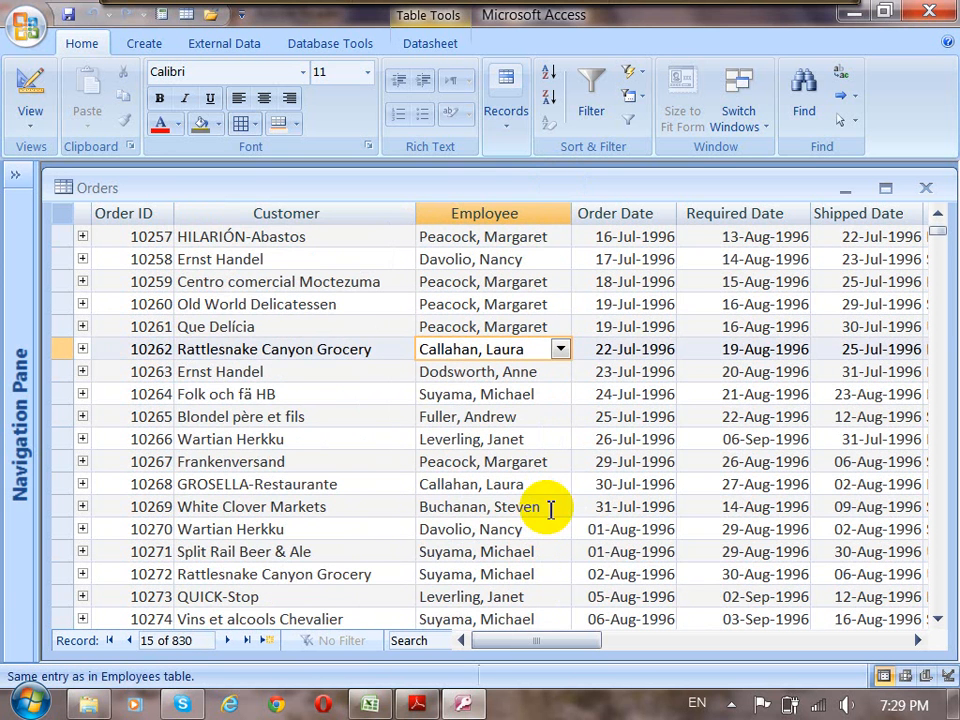
pyautogui.moveTo(550, 507); pyautogui.dragTo(403, 501)
pyautogui.scroll(-1, 416, 530)
pyautogui.scroll(-1, 416, 530)
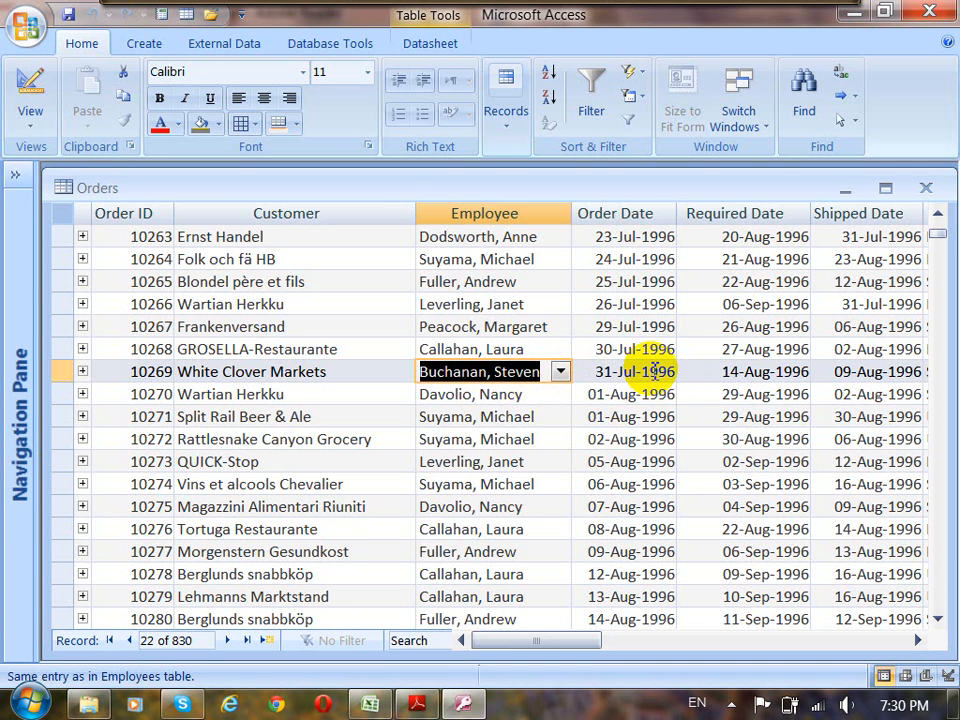
# Check the order year of order 10269, and find the same employee's next order and its order year.
pyautogui.moveTo(650, 371); pyautogui.dragTo(676, 371)
pyautogui.scroll(-3, 540, 476)
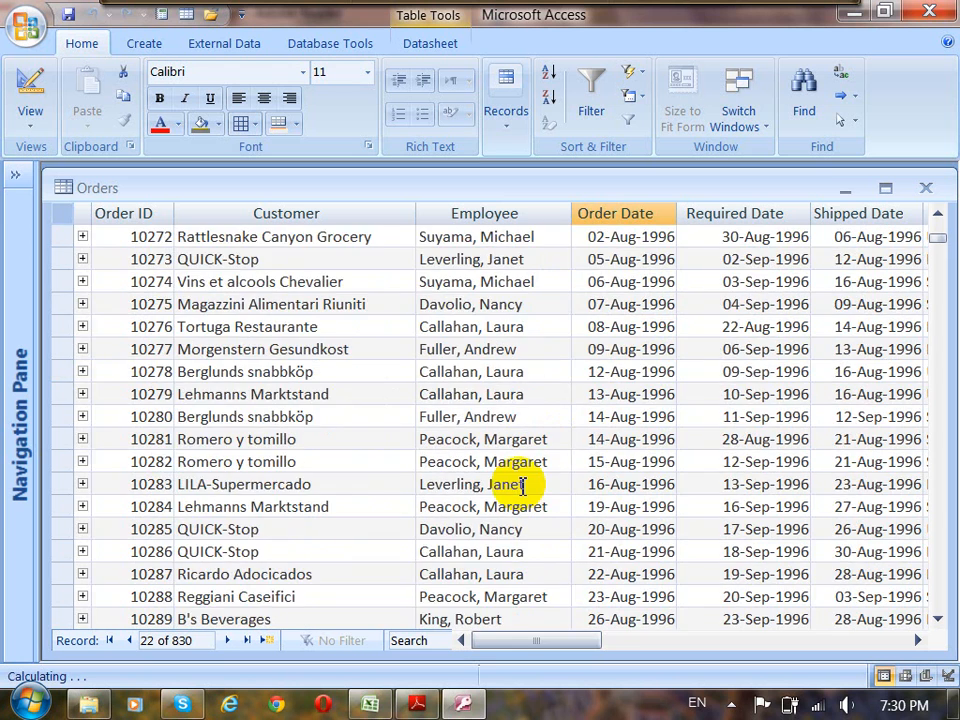
pyautogui.scroll(-4, 505, 528)
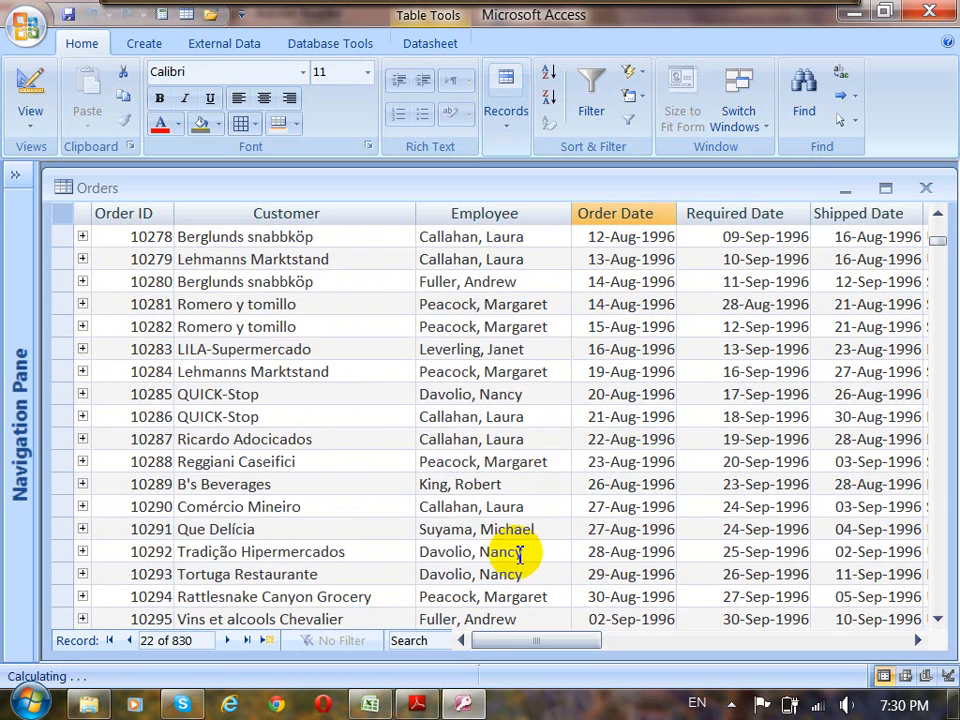
pyautogui.scroll(-2, 519, 556)
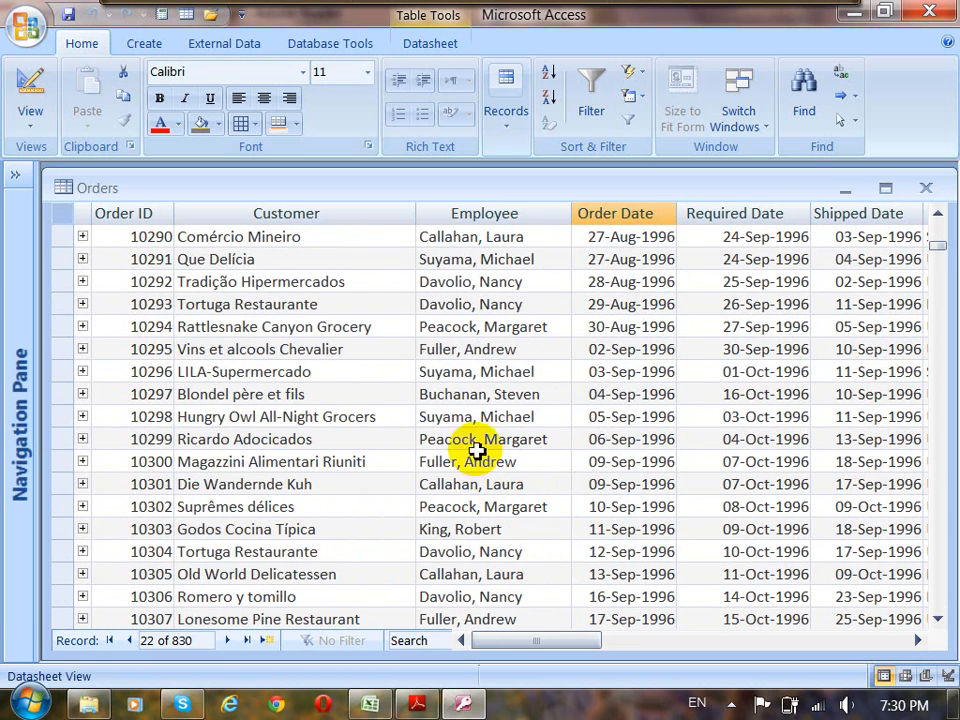
pyautogui.moveTo(545, 397); pyautogui.dragTo(501, 405)
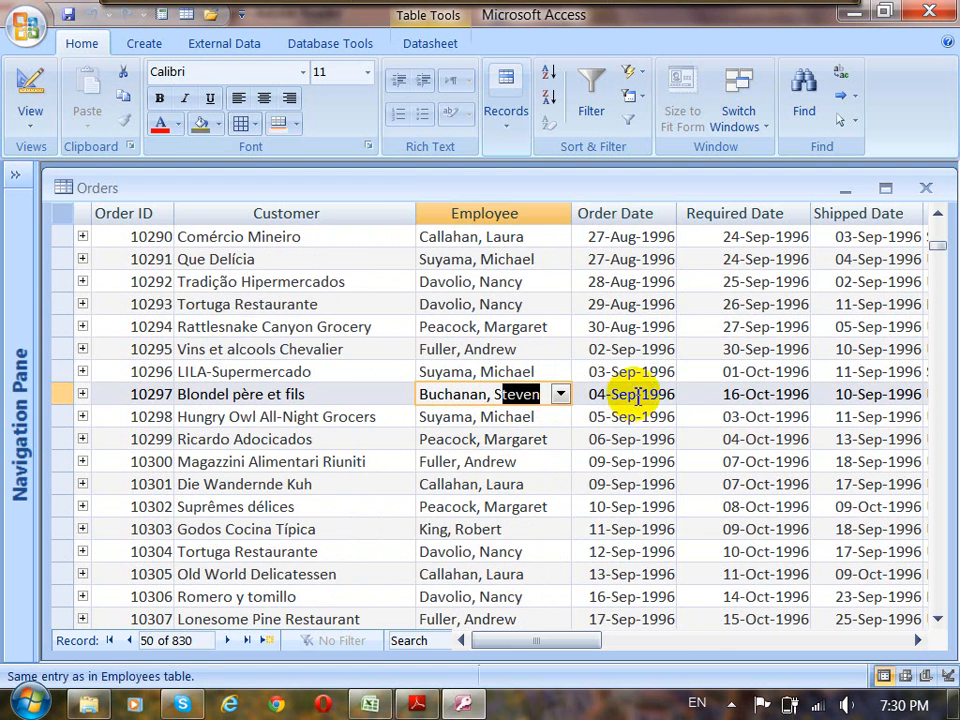
pyautogui.moveTo(659, 392); pyautogui.dragTo(685, 392)
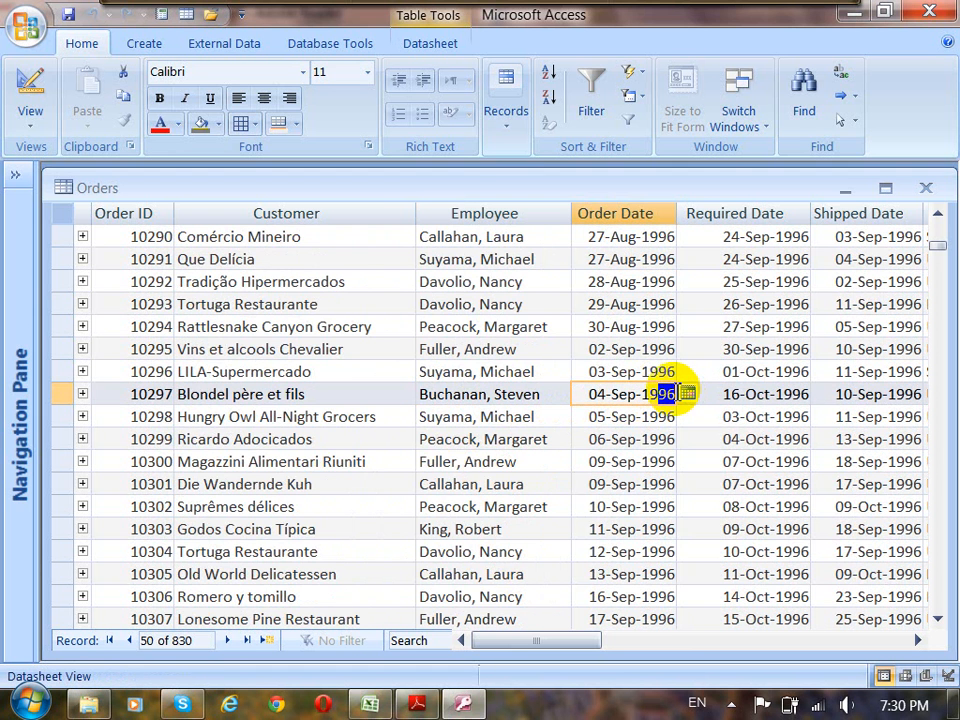
# Compare further Orders records with the sample crosstab table in the Adobe Reader notes, and return to Access.
pyautogui.scroll(-5, 666, 527)
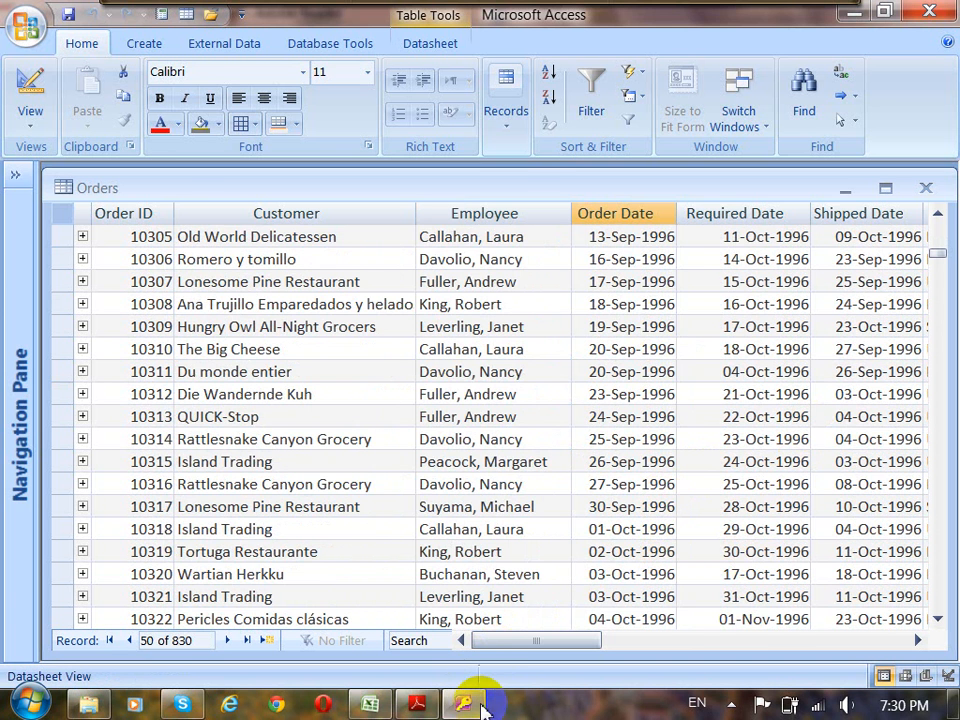
pyautogui.click(418, 704)
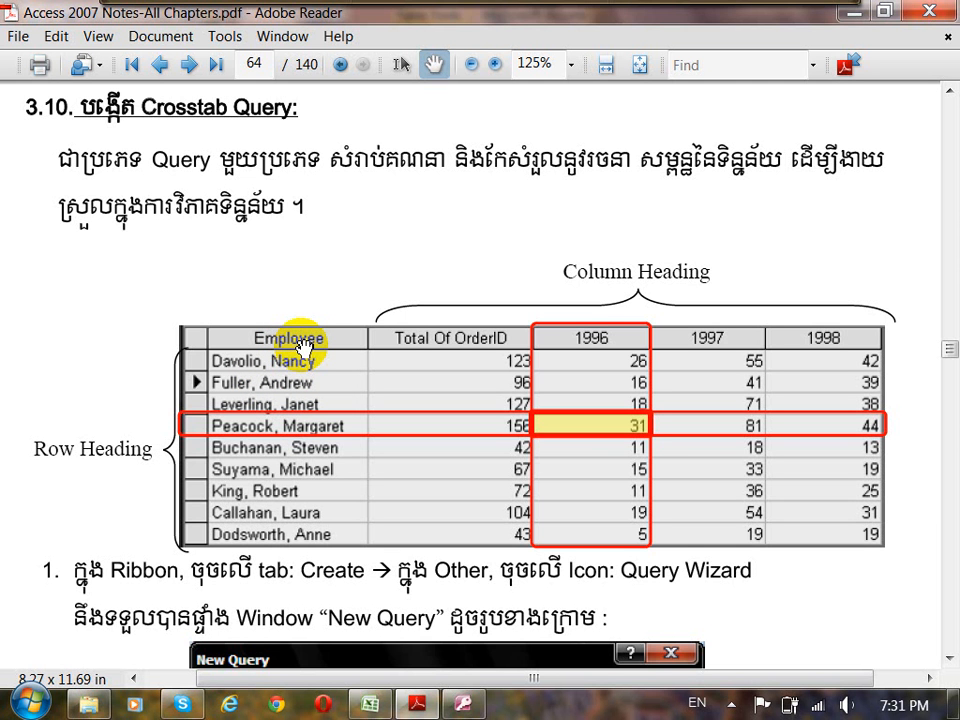
pyautogui.click(463, 703)
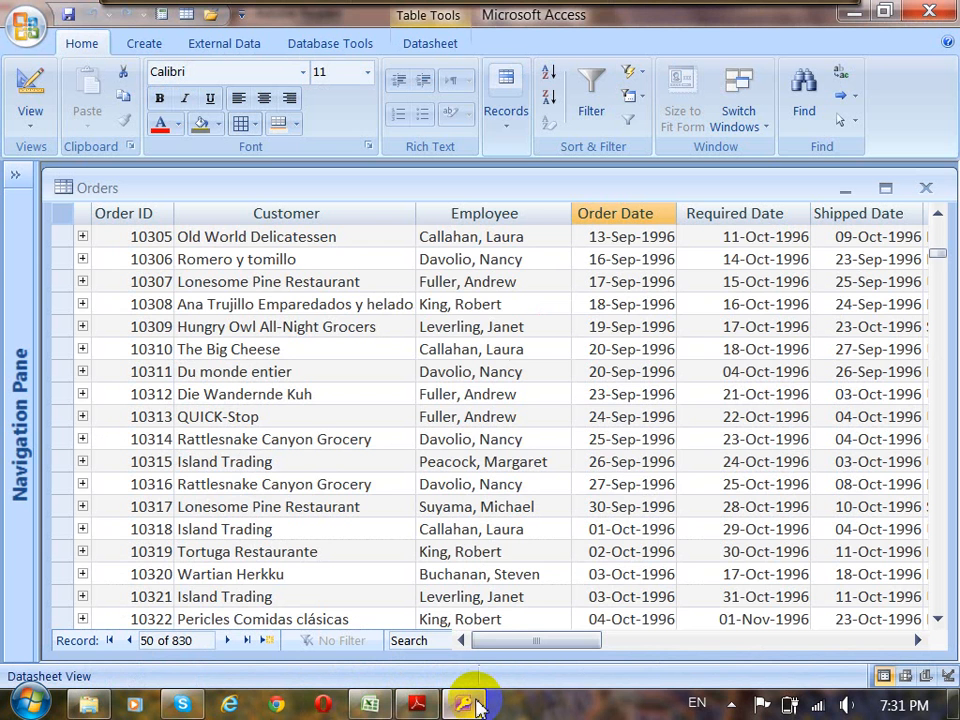
# Examine the Employee column of Orders, checking the employees on the consecutive orders dated 18-Sep-1996 to 20-Sep-1996.
pyautogui.click(484, 214)
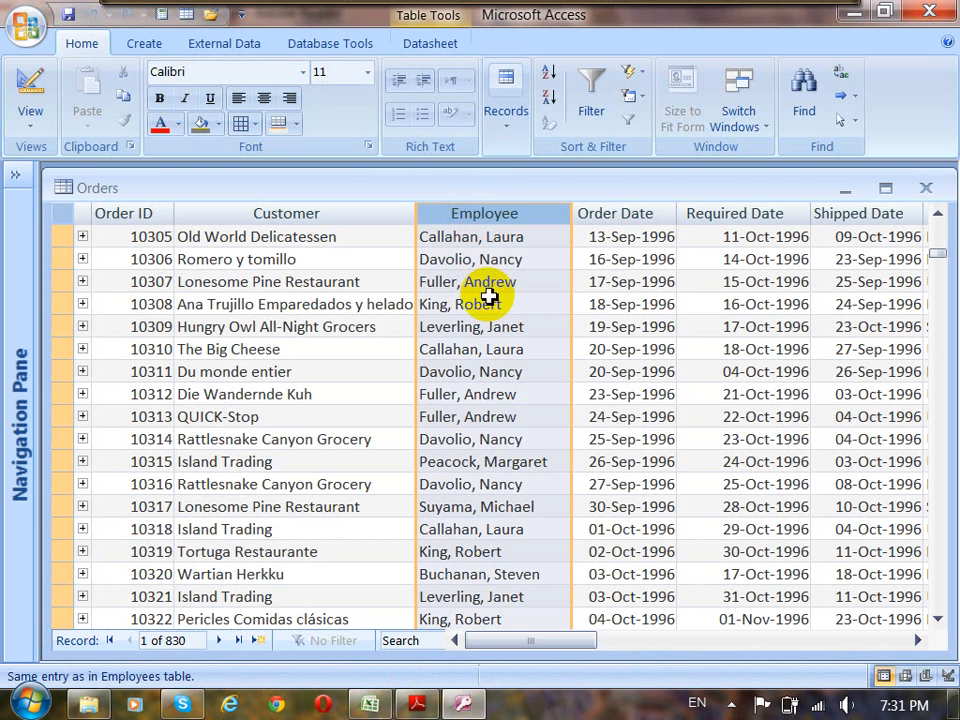
pyautogui.moveTo(520, 307); pyautogui.dragTo(410, 308)
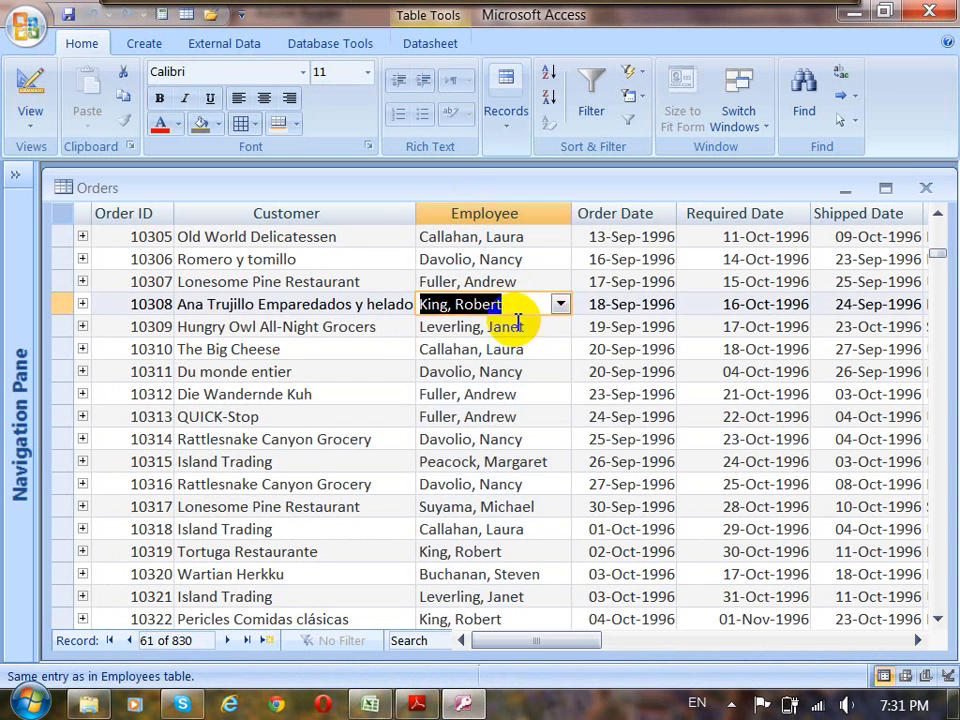
pyautogui.click(534, 329)
pyautogui.moveTo(536, 332); pyautogui.dragTo(414, 339)
pyautogui.moveTo(536, 354); pyautogui.dragTo(414, 349)
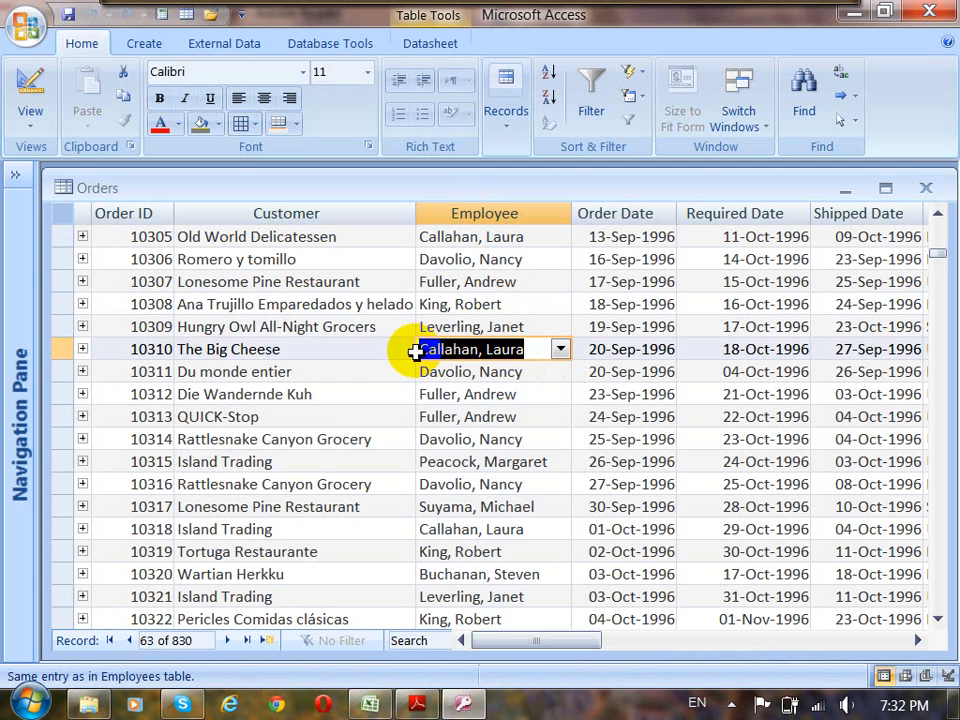
# Look for repeated names in the Employee column of Orders, and switch to Adobe Reader to study the sample crosstab table.
pyautogui.click(483, 214)
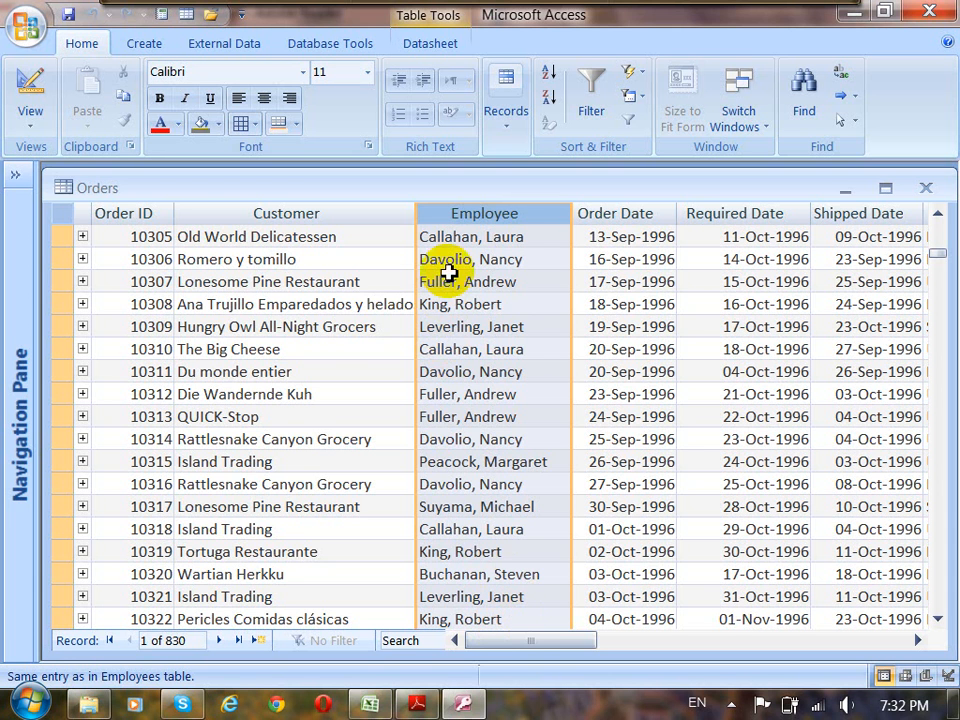
pyautogui.moveTo(525, 259); pyautogui.dragTo(465, 282)
pyautogui.moveTo(521, 374); pyautogui.dragTo(521, 414)
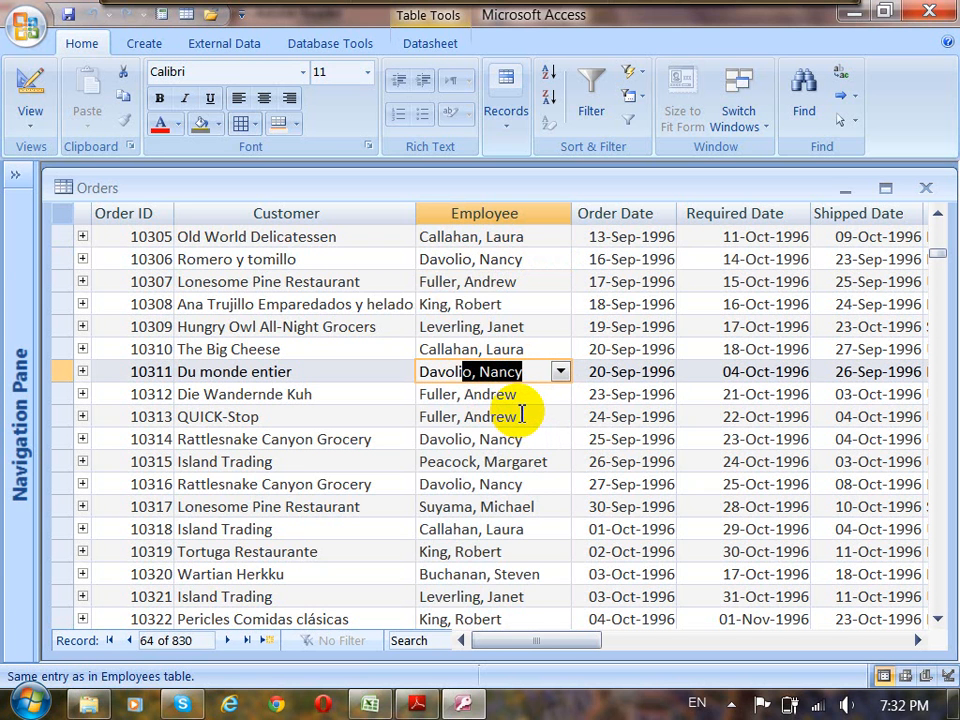
pyautogui.moveTo(531, 305); pyautogui.dragTo(386, 293)
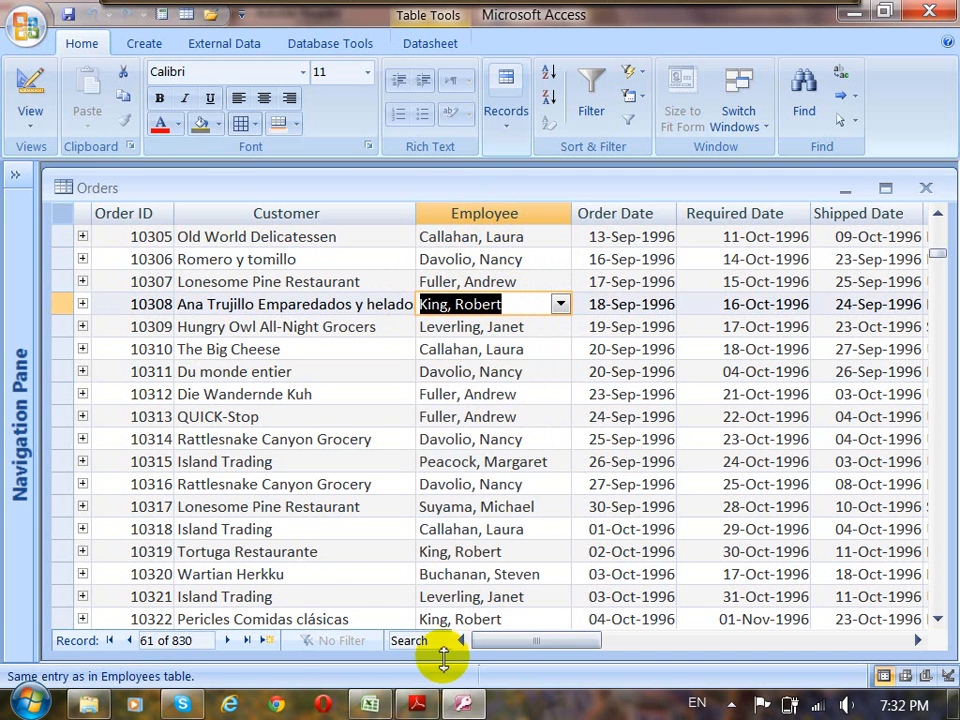
pyautogui.click(419, 702)
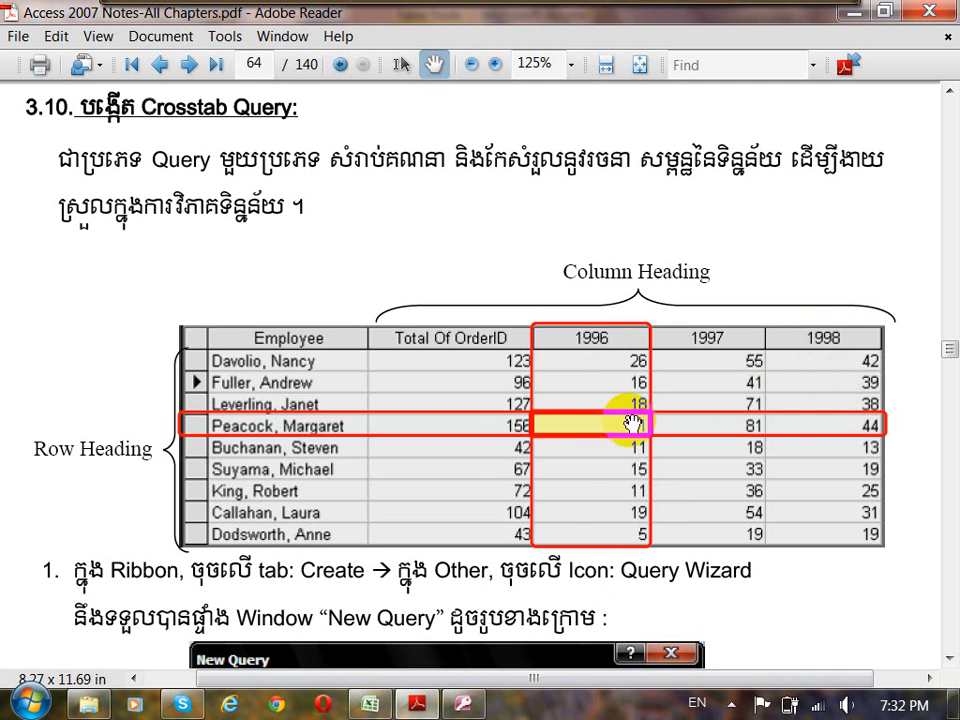
# Switch back to Access and examine the Order Date column, including the dates on the Romero y tomillo and Lonesome Pine Restaurant orders.
pyautogui.click(484, 712)
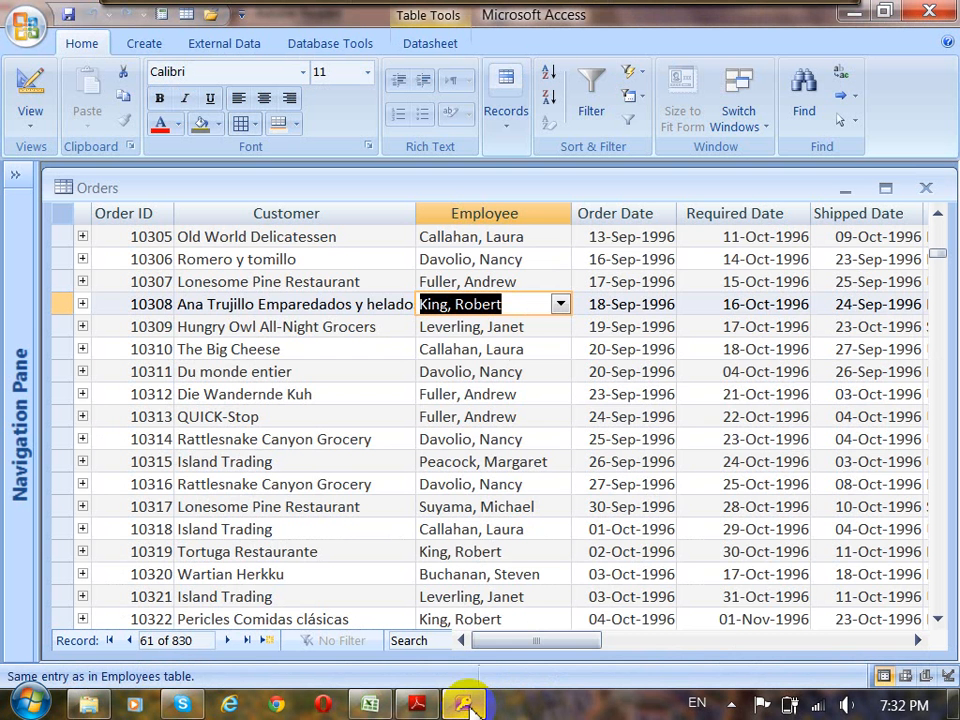
pyautogui.click(635, 216)
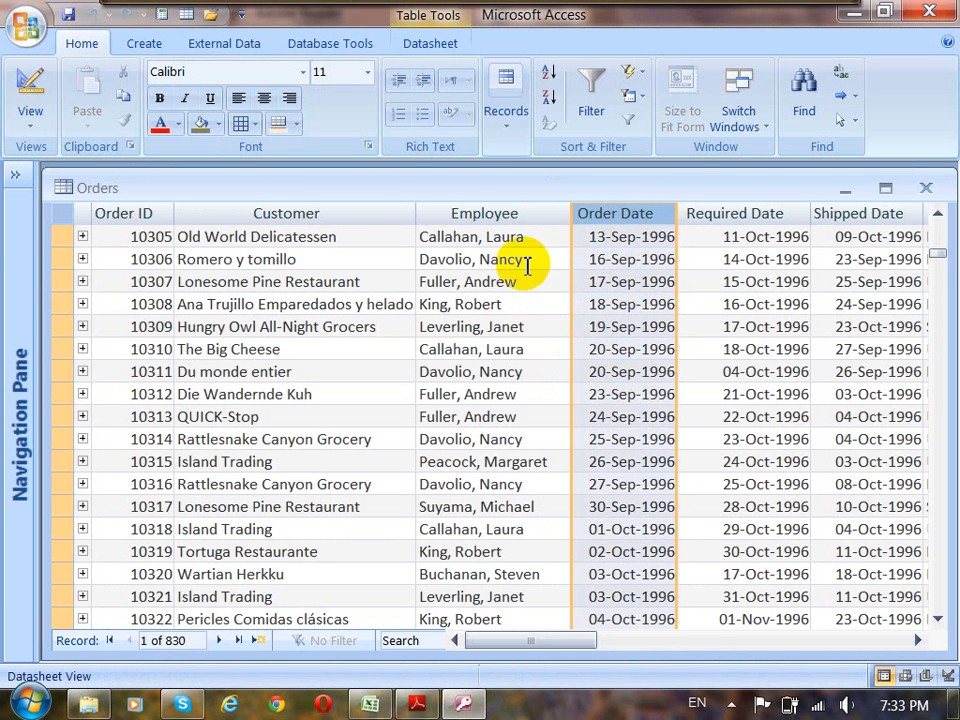
pyautogui.click(583, 237)
pyautogui.press('Down')
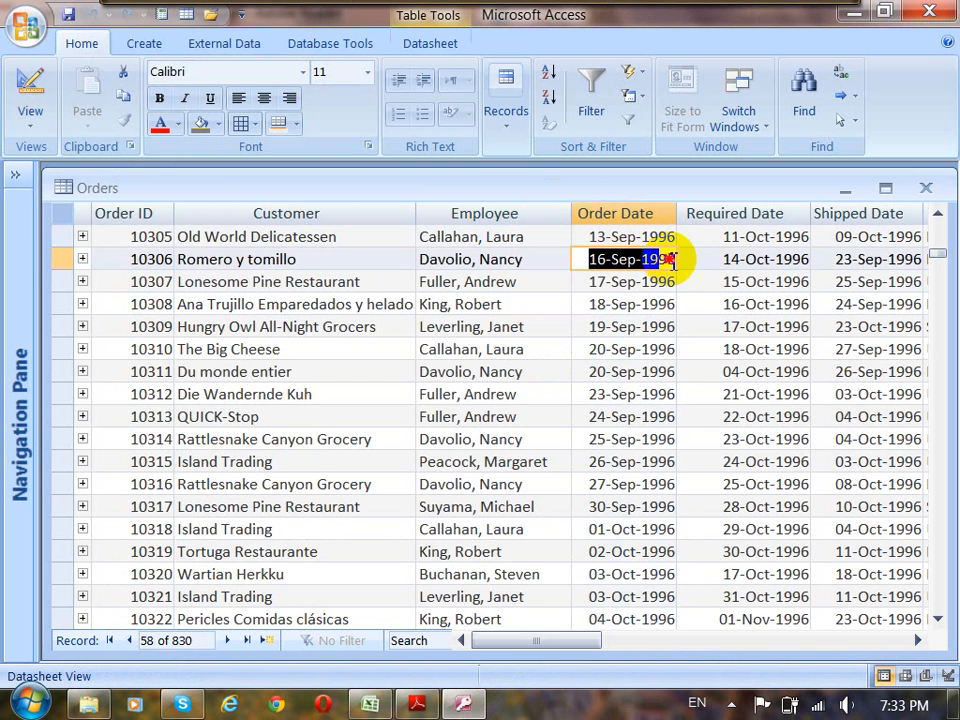
pyautogui.click(597, 283)
pyautogui.moveTo(597, 283); pyautogui.dragTo(690, 287)
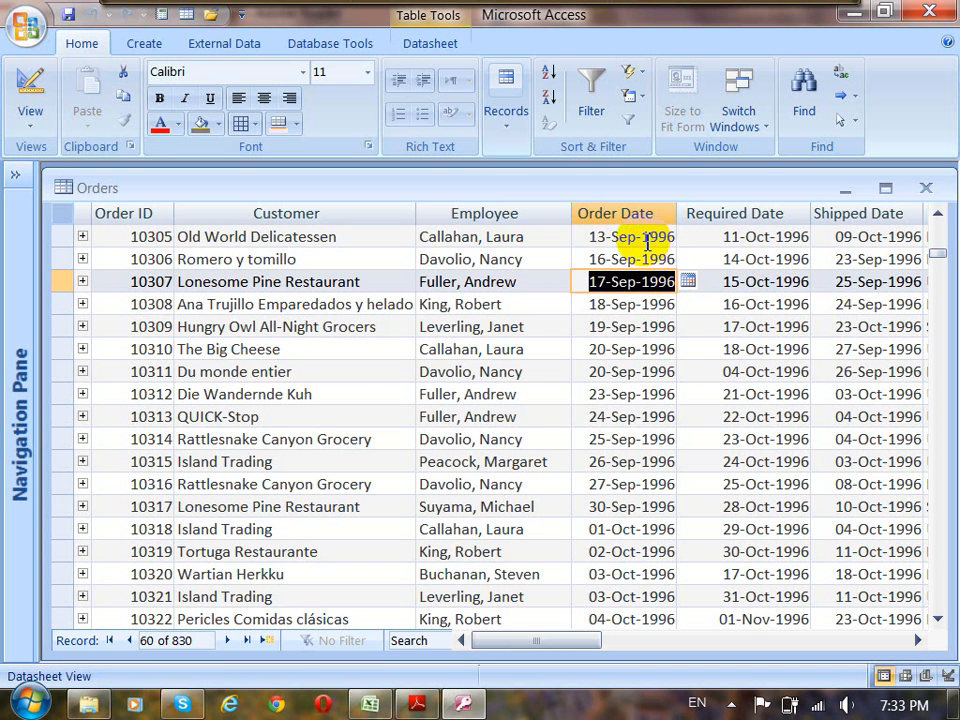
# Look down the Order Date column for orders from different years, and switch to the sample crosstab table in Adobe Reader.
pyautogui.moveTo(641, 237); pyautogui.dragTo(688, 245)
pyautogui.click(706, 261)
pyautogui.scroll(-20, 637, 492)
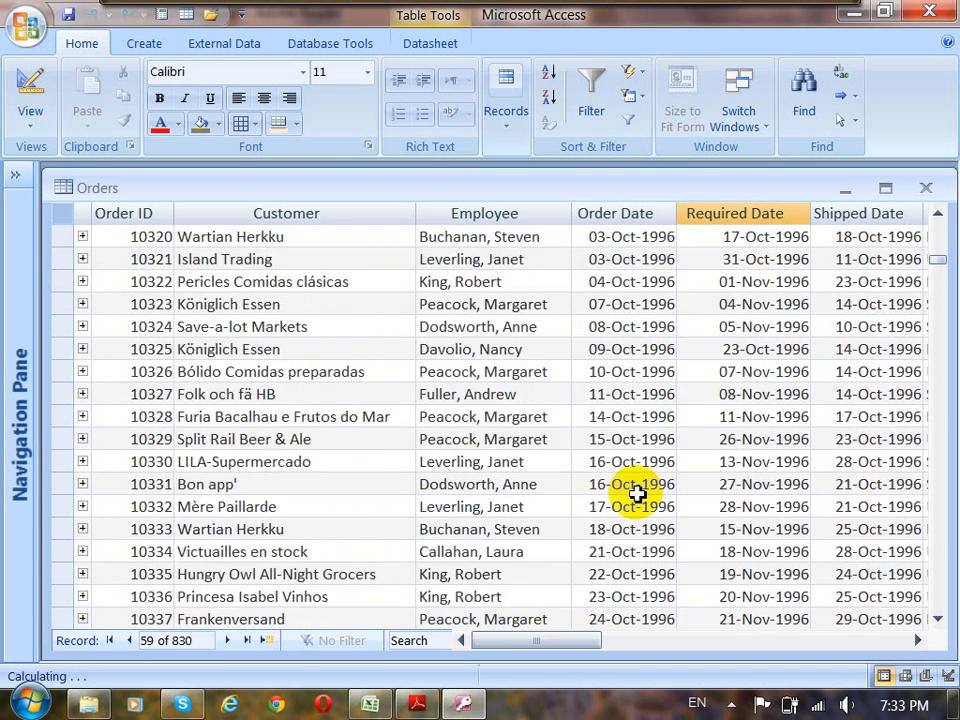
pyautogui.scroll(-7, 641, 490)
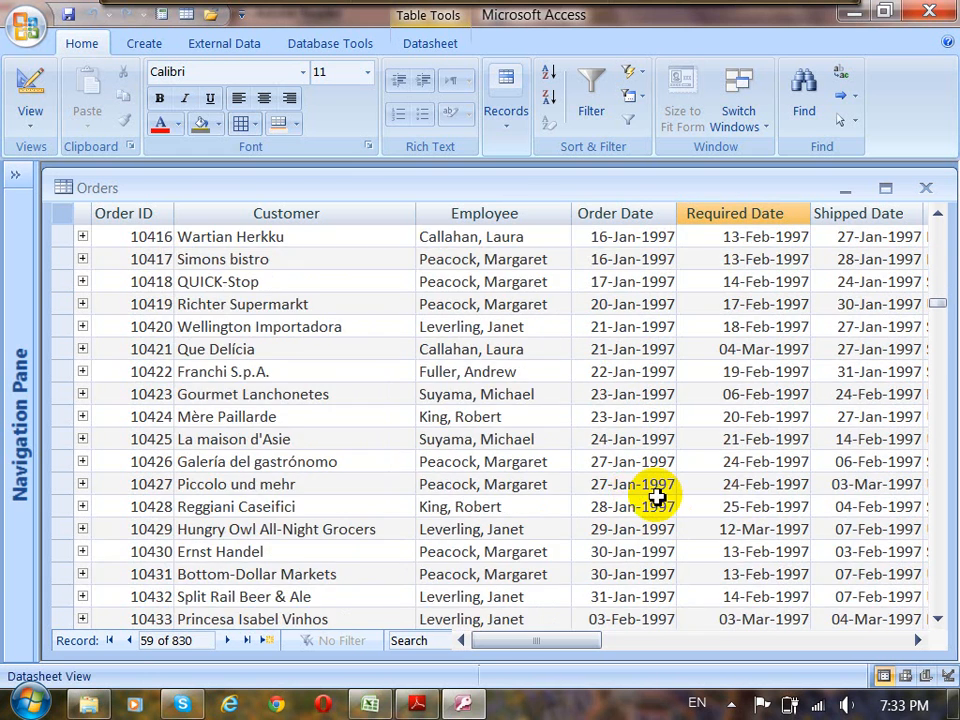
pyautogui.scroll(-13, 645, 487)
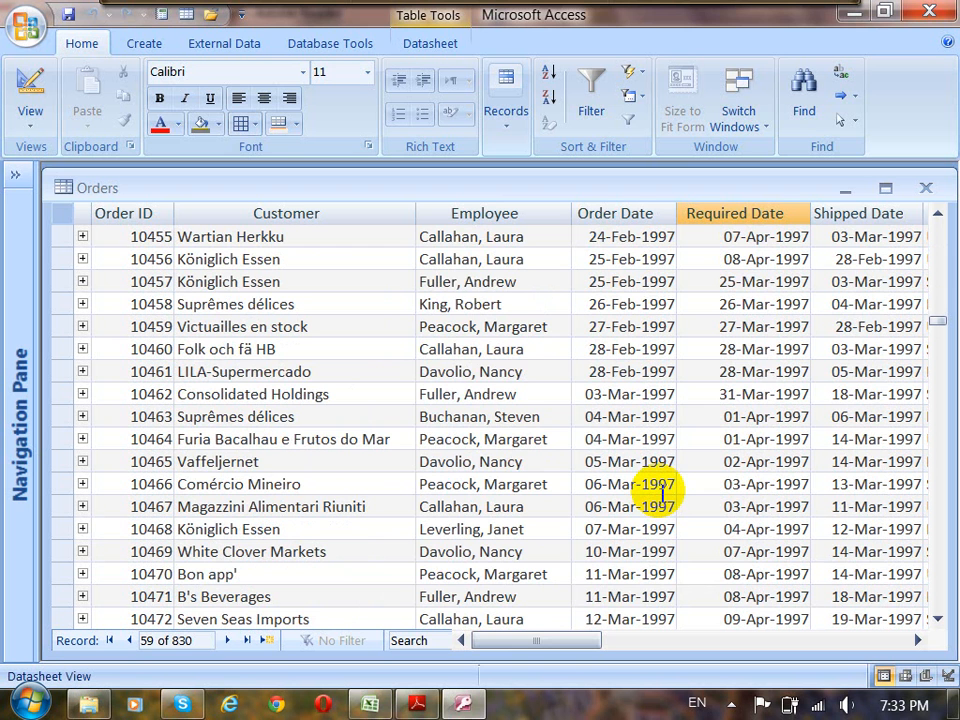
pyautogui.click(416, 704)
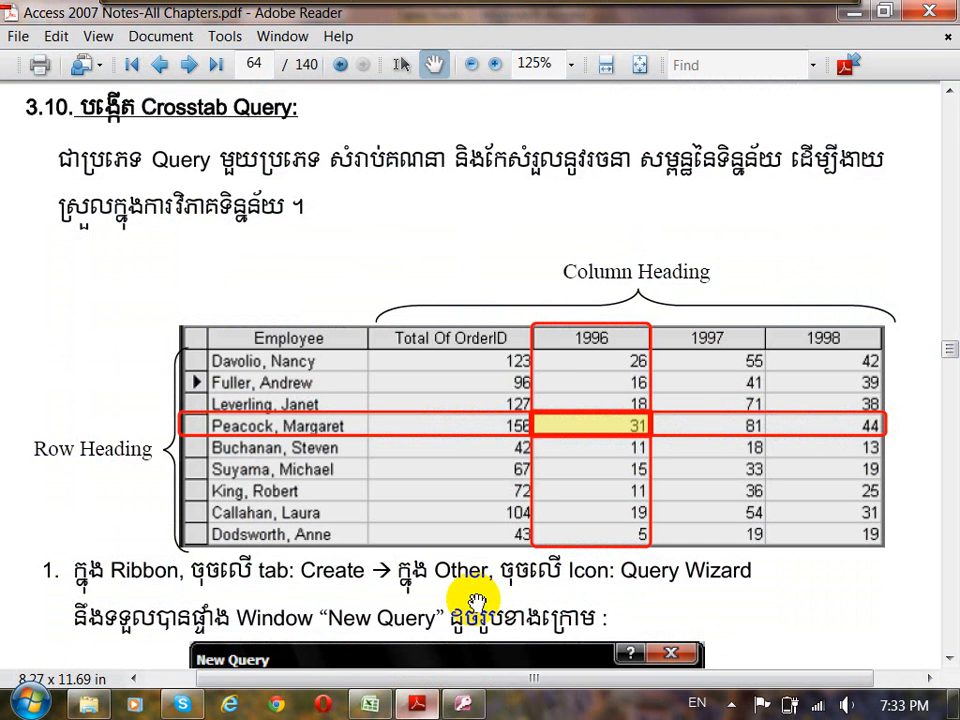
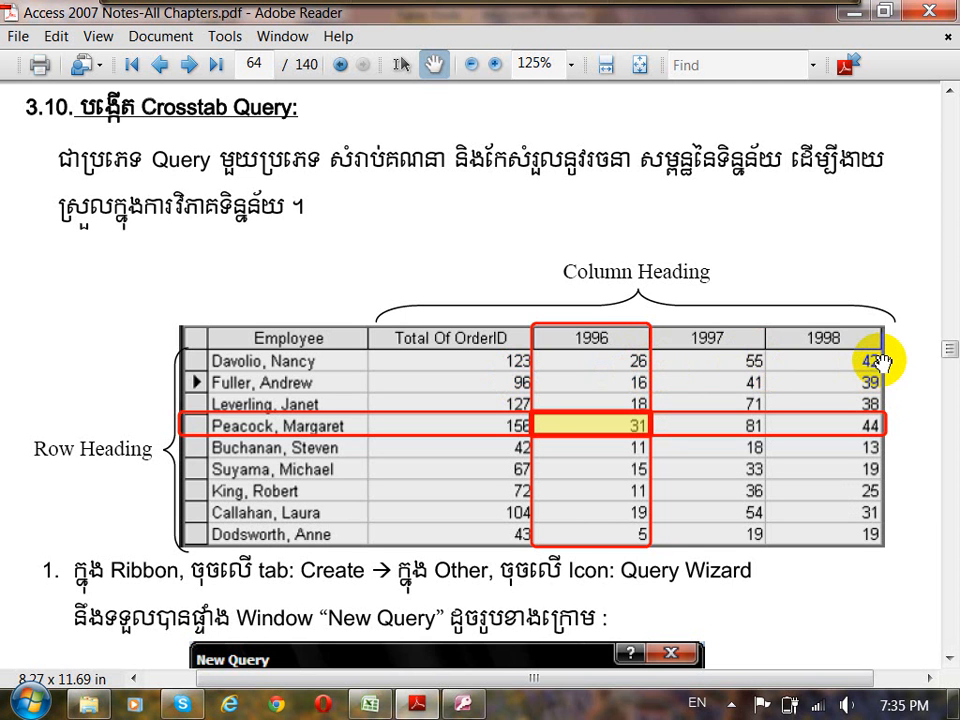
# Switch to Access and close the Orders table, saving its layout changes.
pyautogui.click(464, 704)
pyautogui.moveTo(594, 193); pyautogui.dragTo(609, 197)
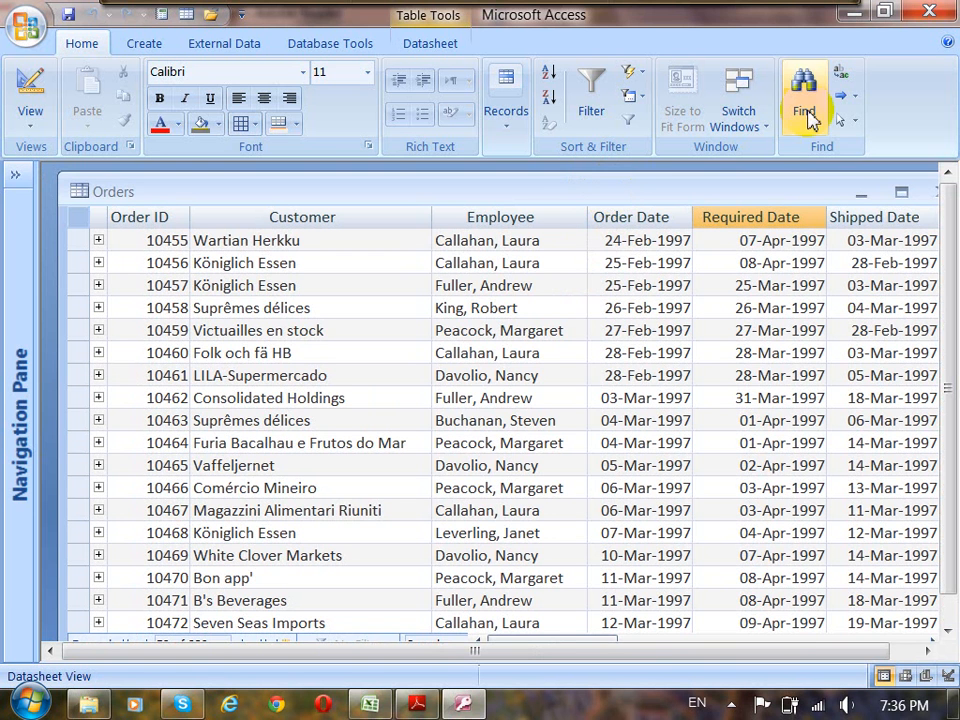
pyautogui.moveTo(754, 189); pyautogui.dragTo(724, 210)
pyautogui.click(914, 210)
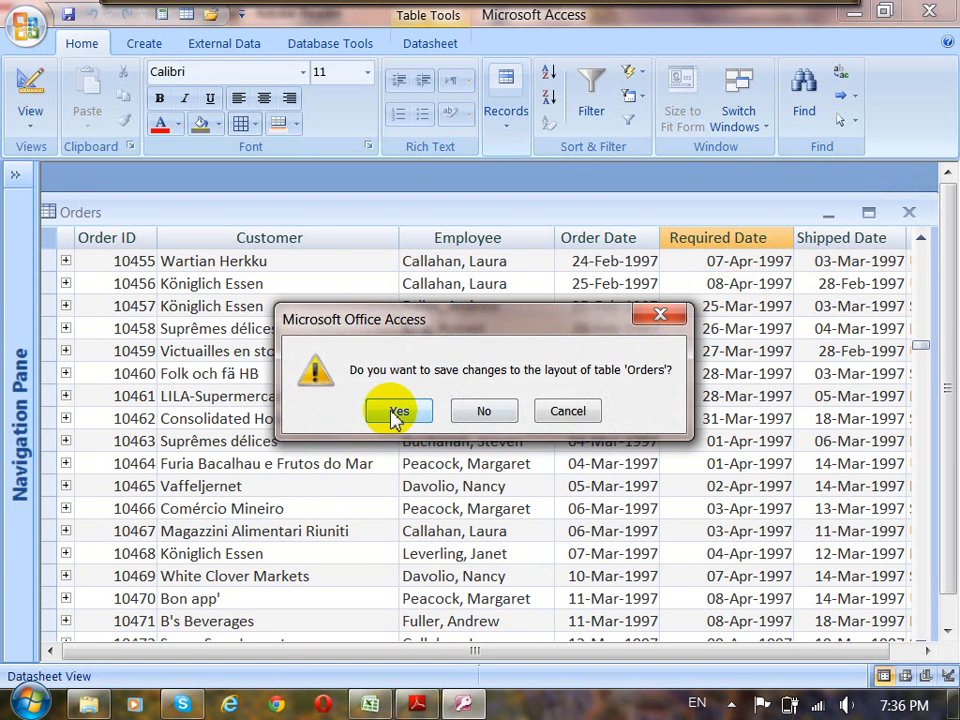
pyautogui.click(397, 414)
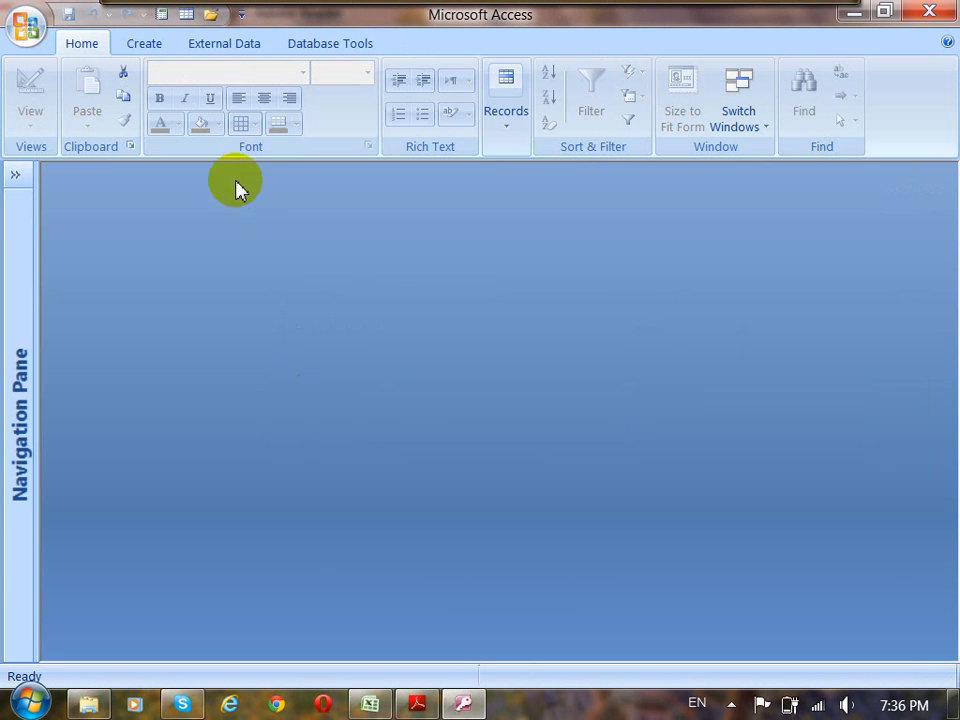
# Start a new query with the Crosstab Query Wizard.
pyautogui.click(148, 50)
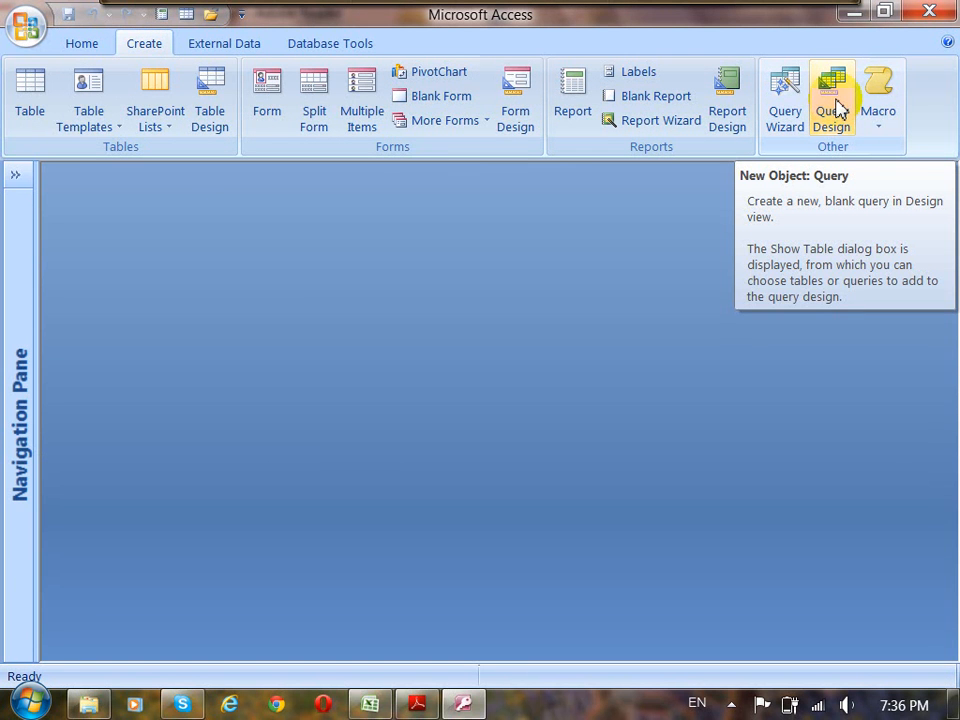
pyautogui.click(785, 110)
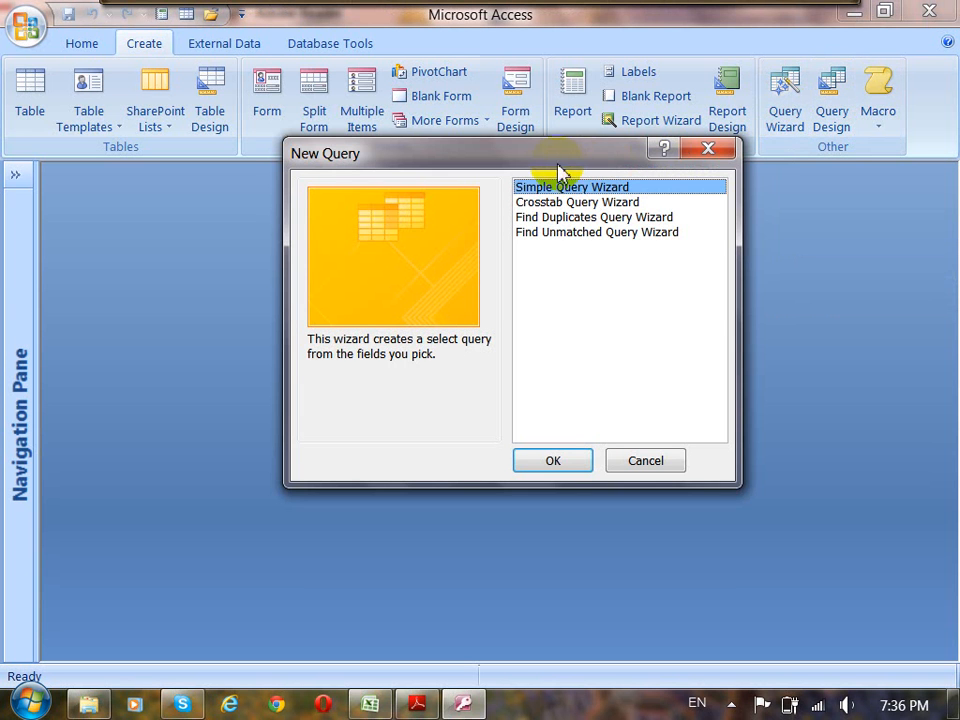
pyautogui.moveTo(560, 158); pyautogui.dragTo(548, 105)
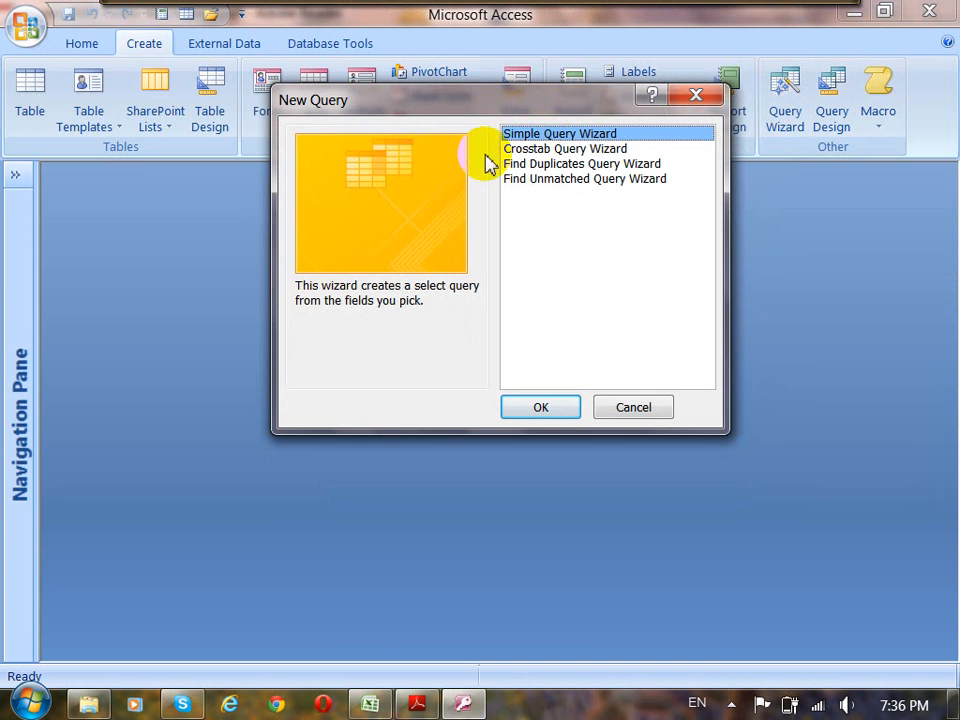
pyautogui.click(574, 150)
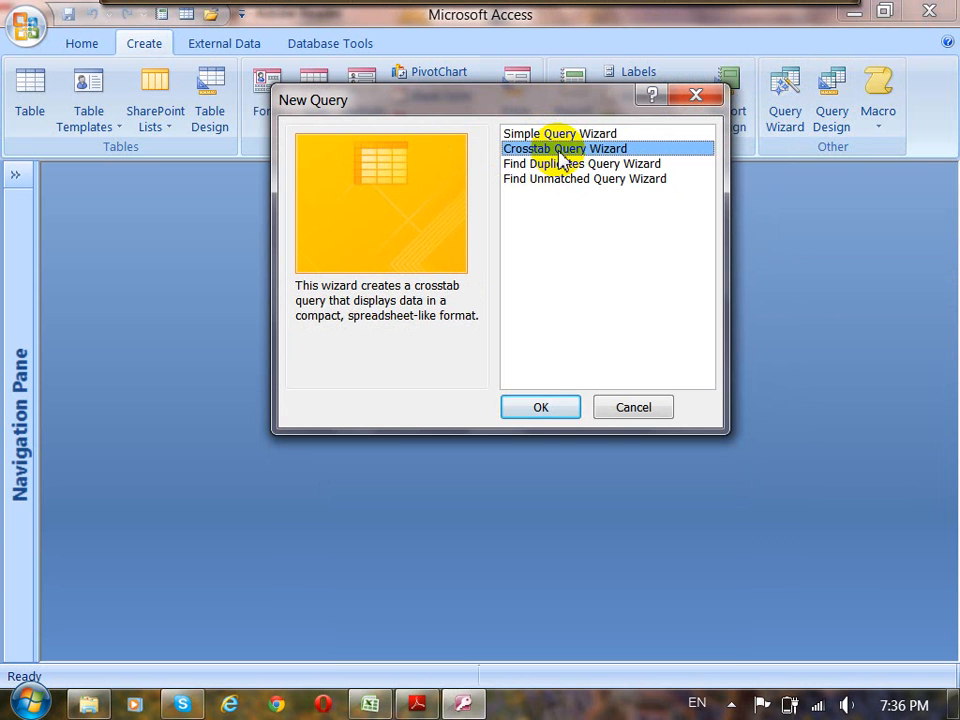
pyautogui.click(535, 410)
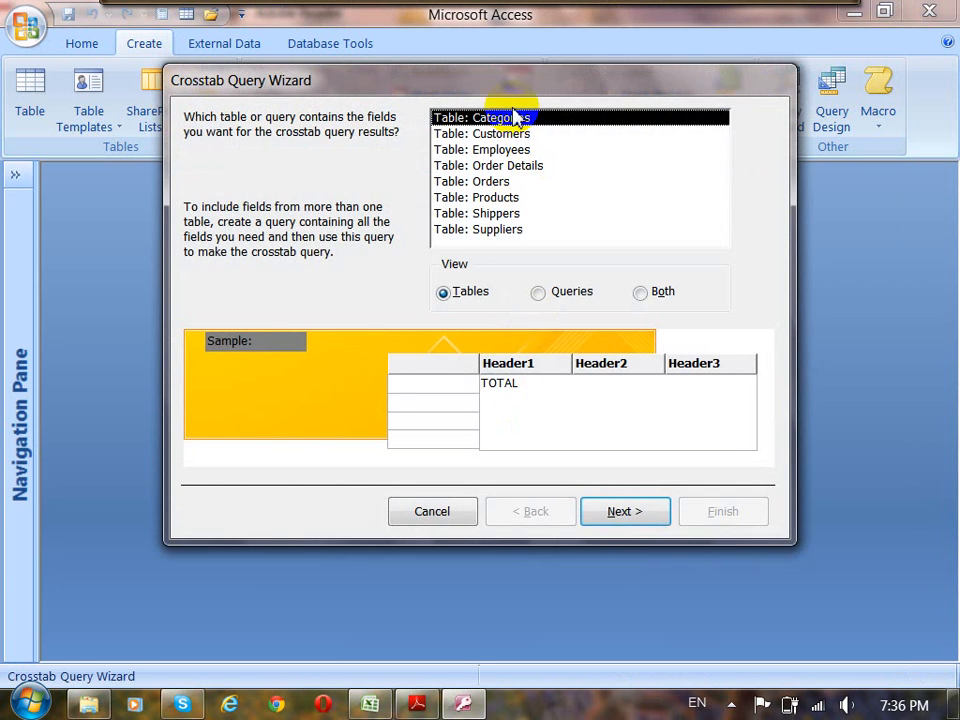
pyautogui.moveTo(506, 90); pyautogui.dragTo(499, 96)
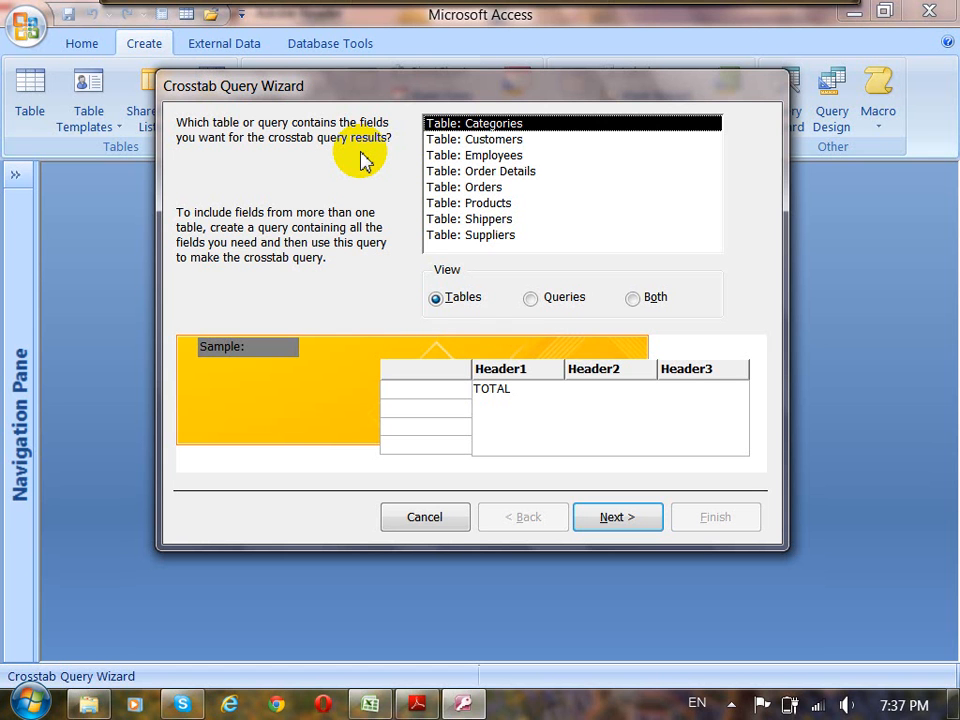
# Compare the wizard's Tables, Queries and Both listings, and choose the Orders table as the crosstab's source.
pyautogui.click(490, 187)
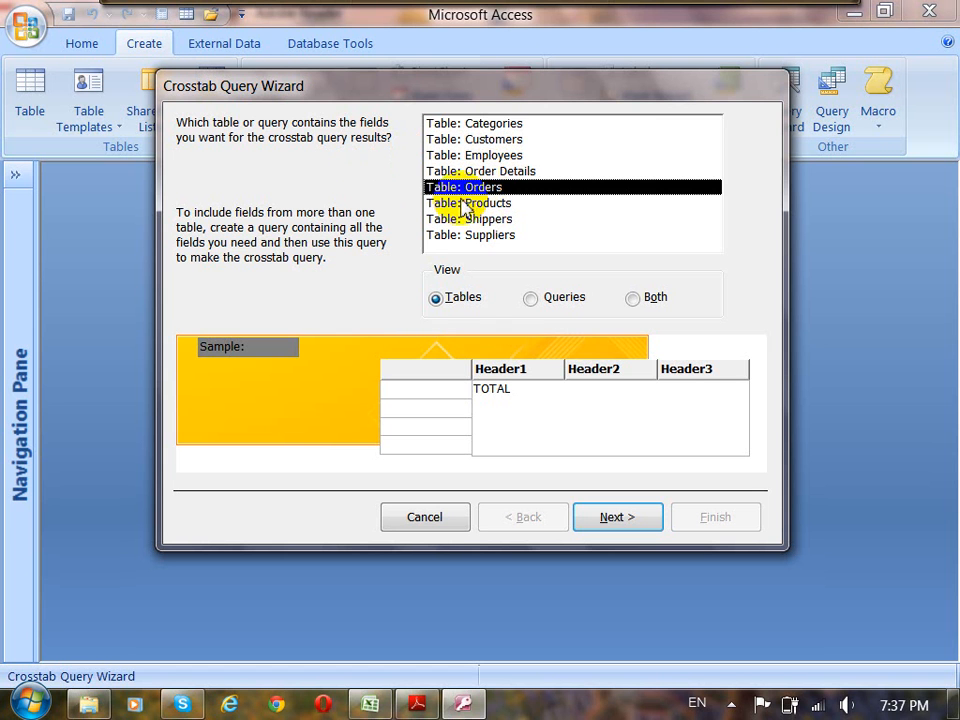
pyautogui.click(450, 302)
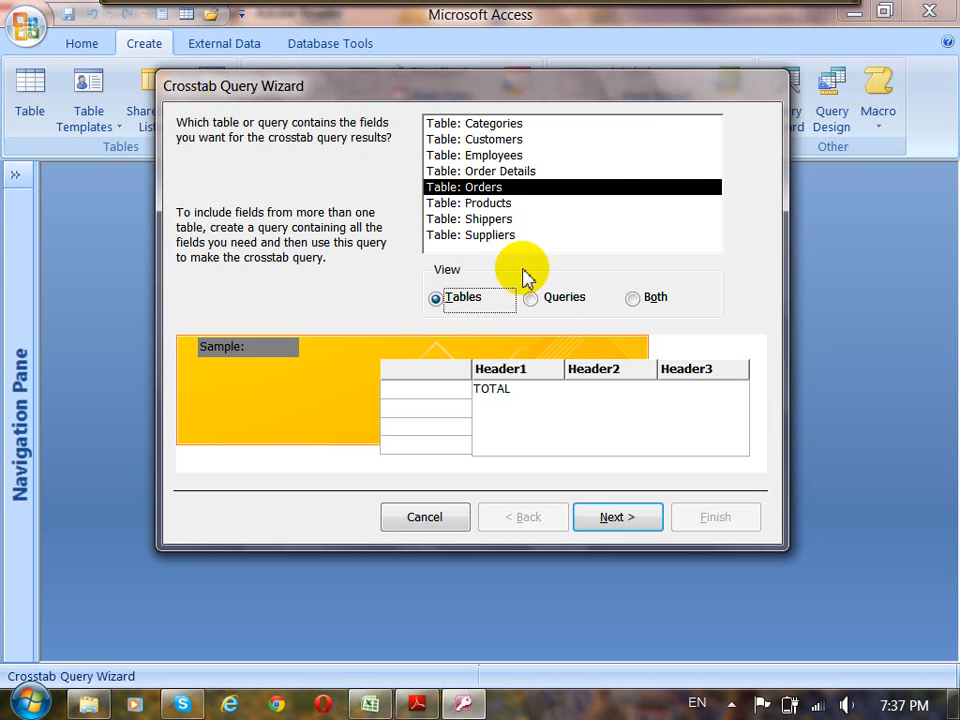
pyautogui.click(533, 298)
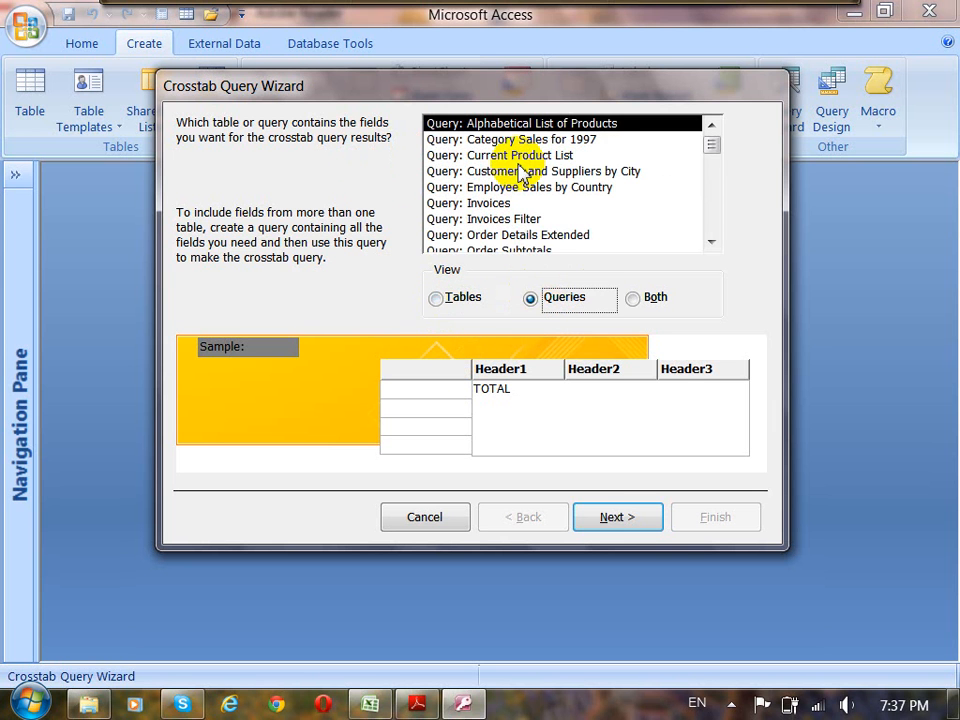
pyautogui.click(636, 299)
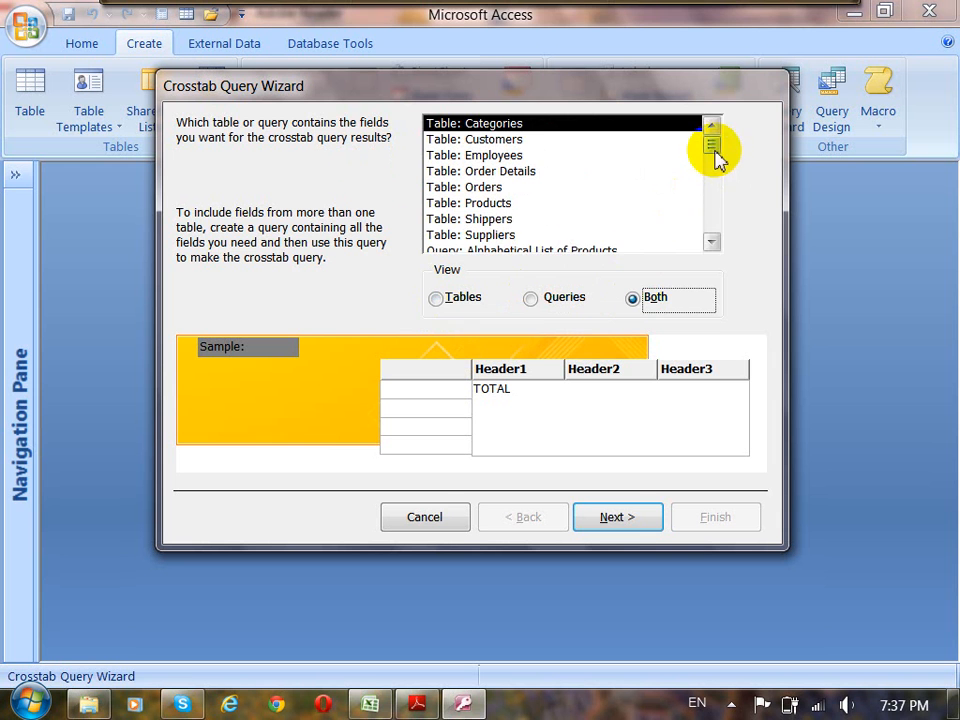
pyautogui.moveTo(715, 152)
pyautogui.mouseDown()
pyautogui.moveTo(714, 216)
pyautogui.moveTo(709, 147)
pyautogui.mouseUp()
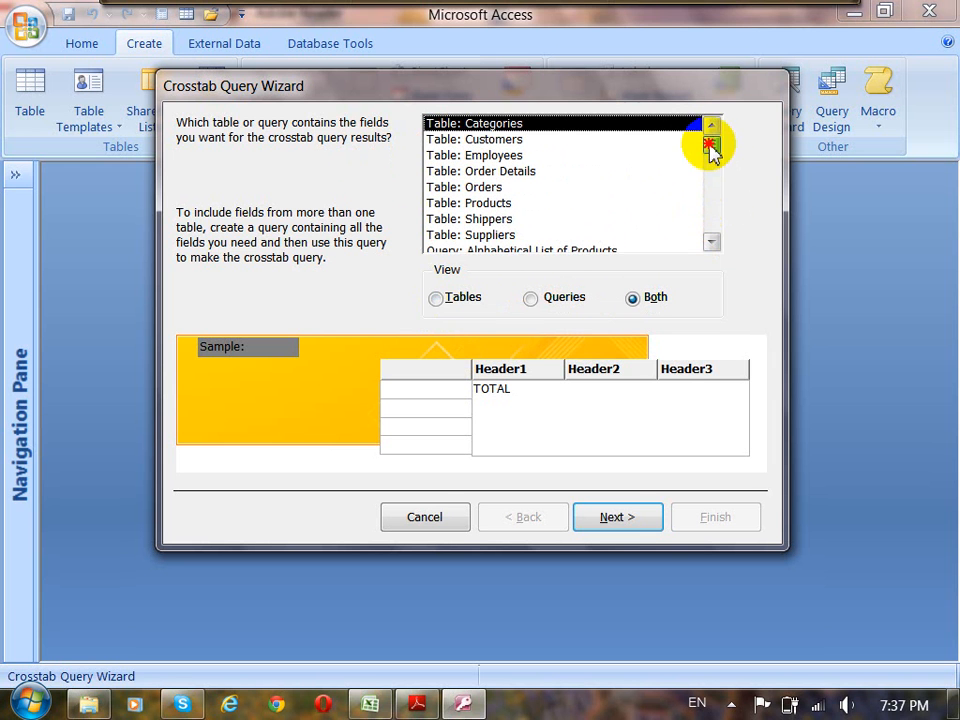
pyautogui.click(440, 299)
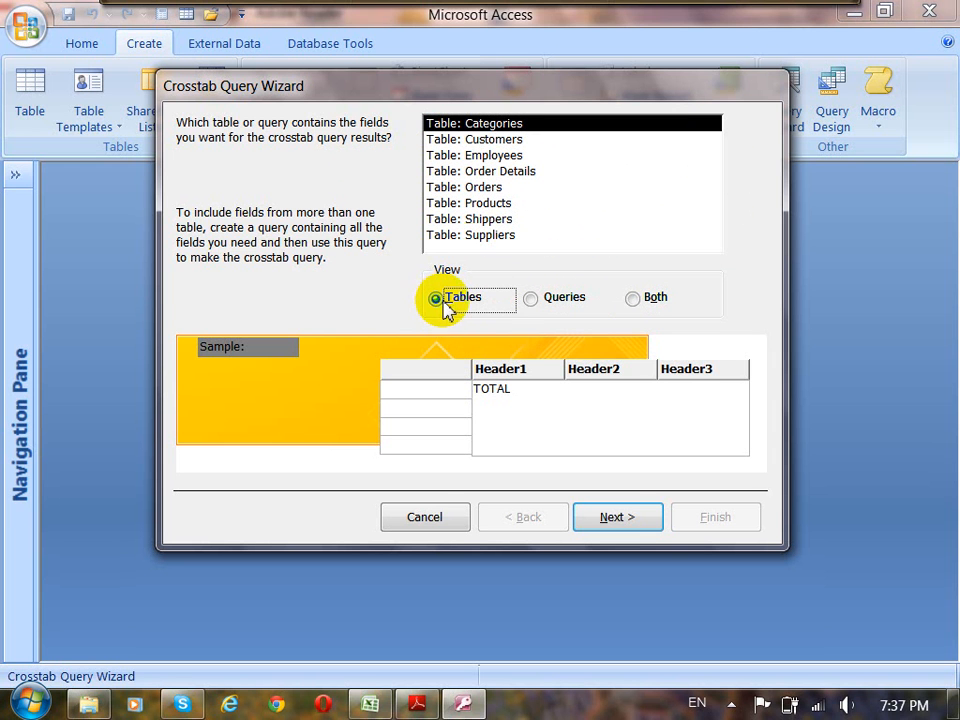
pyautogui.click(476, 189)
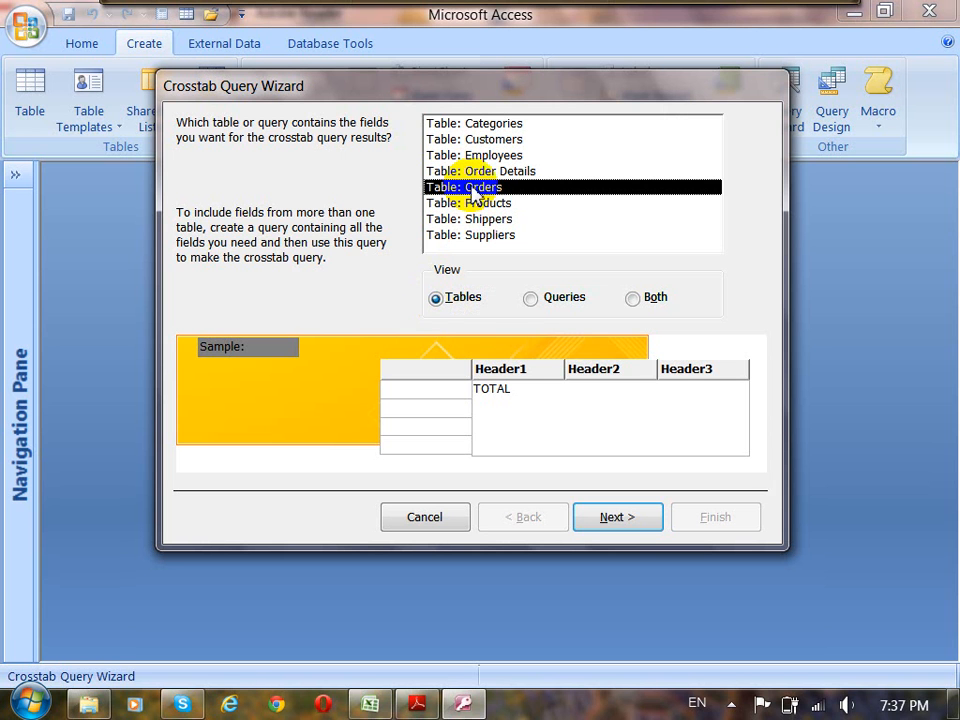
pyautogui.click(615, 522)
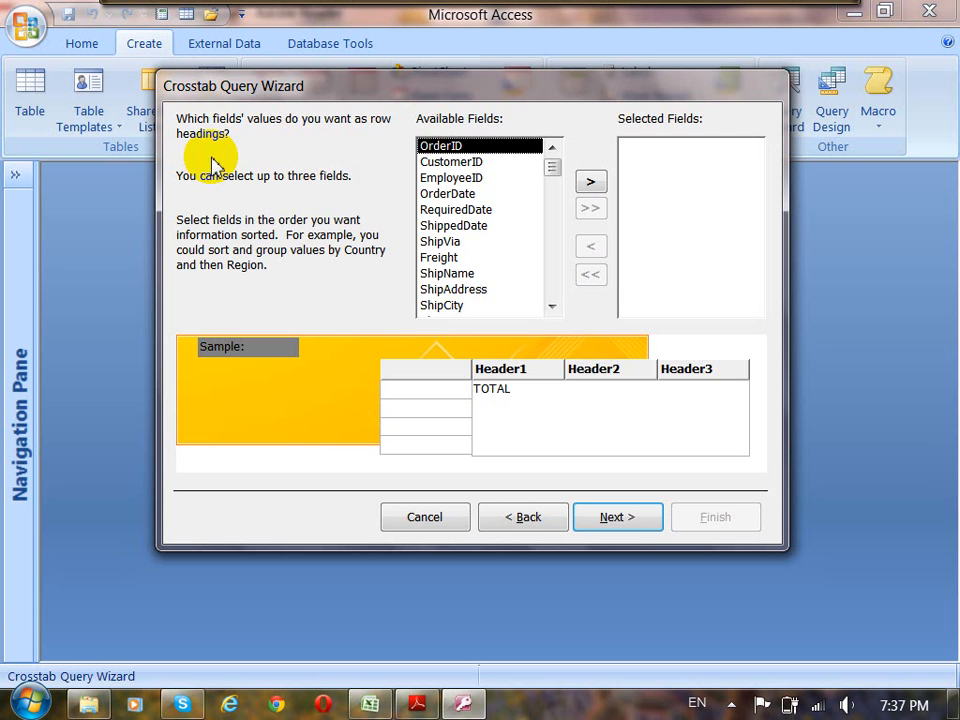
# Use the EmployeeID field as the crosstab's row heading and continue to the column headings.
pyautogui.click(437, 163)
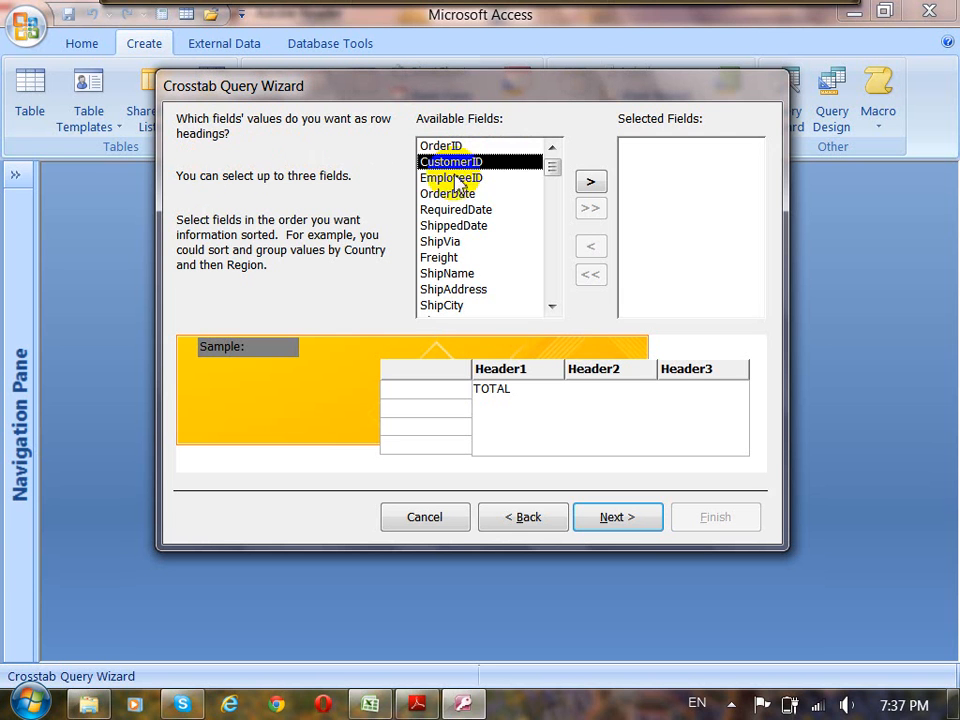
pyautogui.click(452, 179)
pyautogui.click(432, 192)
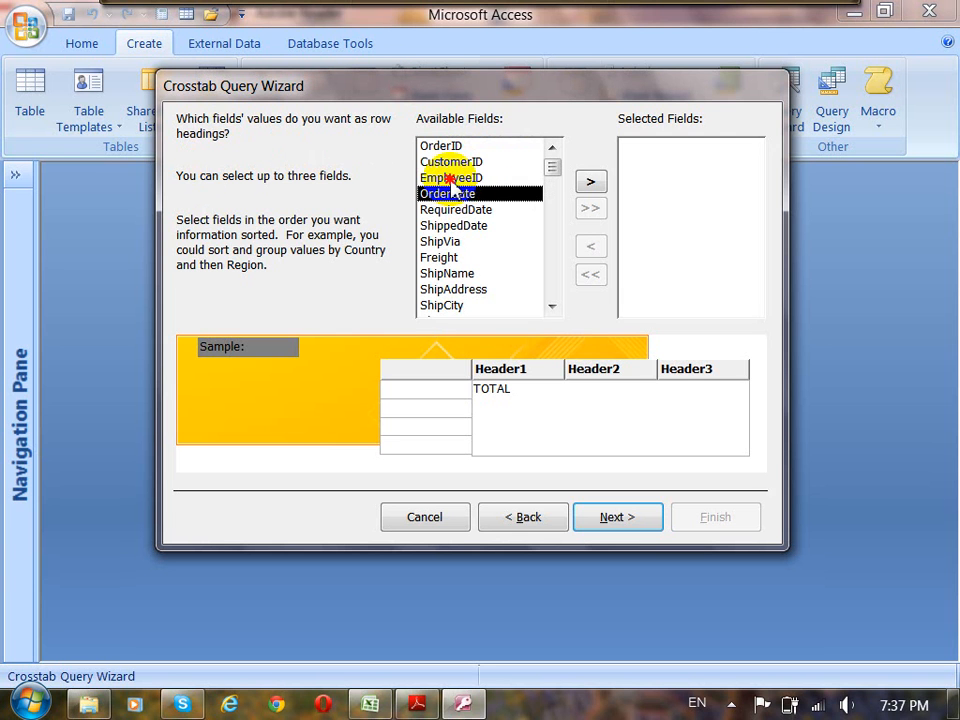
pyautogui.click(465, 180)
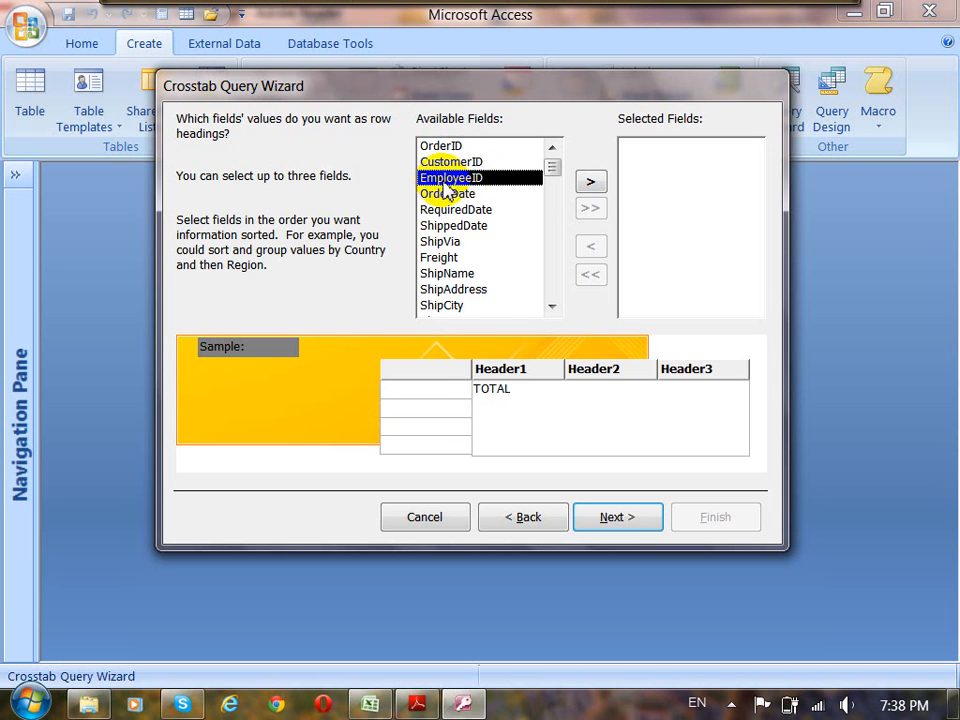
pyautogui.click(591, 183)
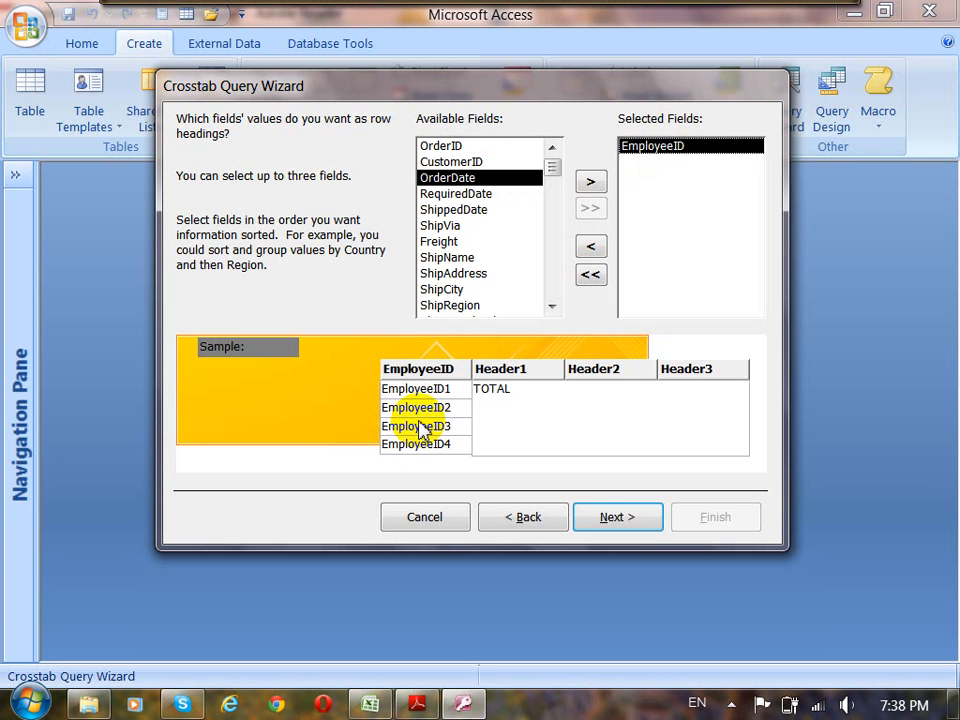
pyautogui.click(617, 517)
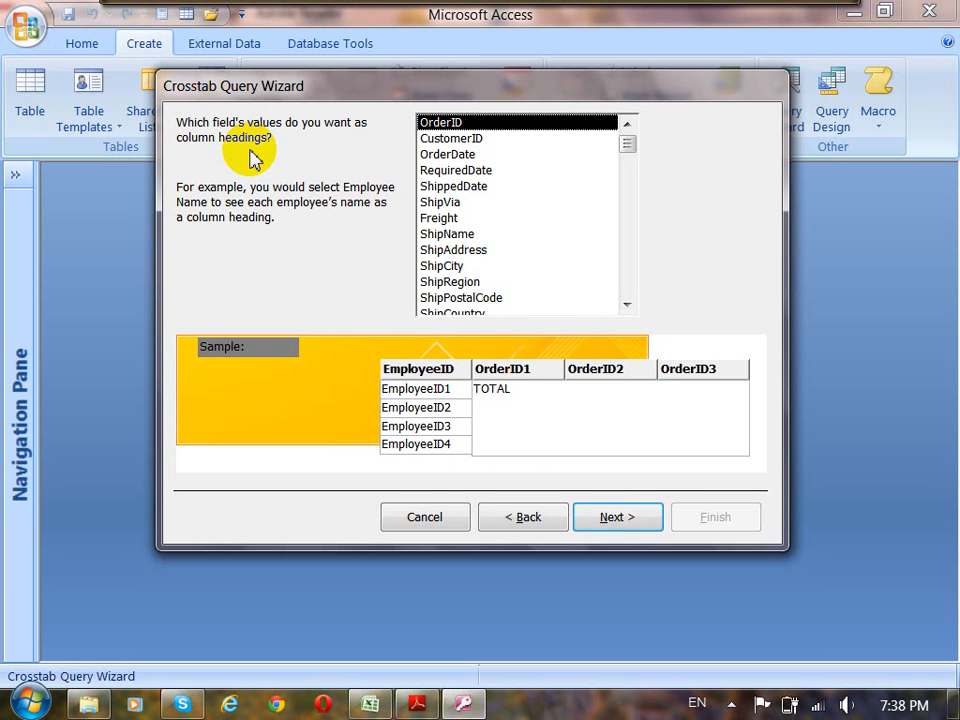
# Use OrderDate for the column headings, preview the Quarter, Month and Date intervals, and group the dates by Year.
pyautogui.click(440, 156)
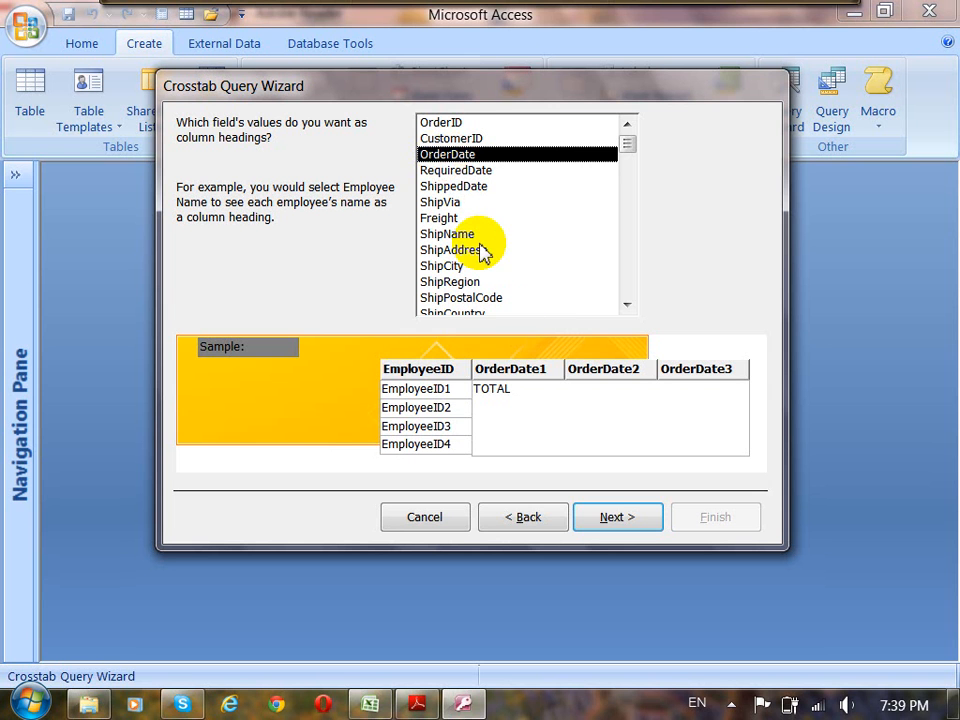
pyautogui.click(617, 519)
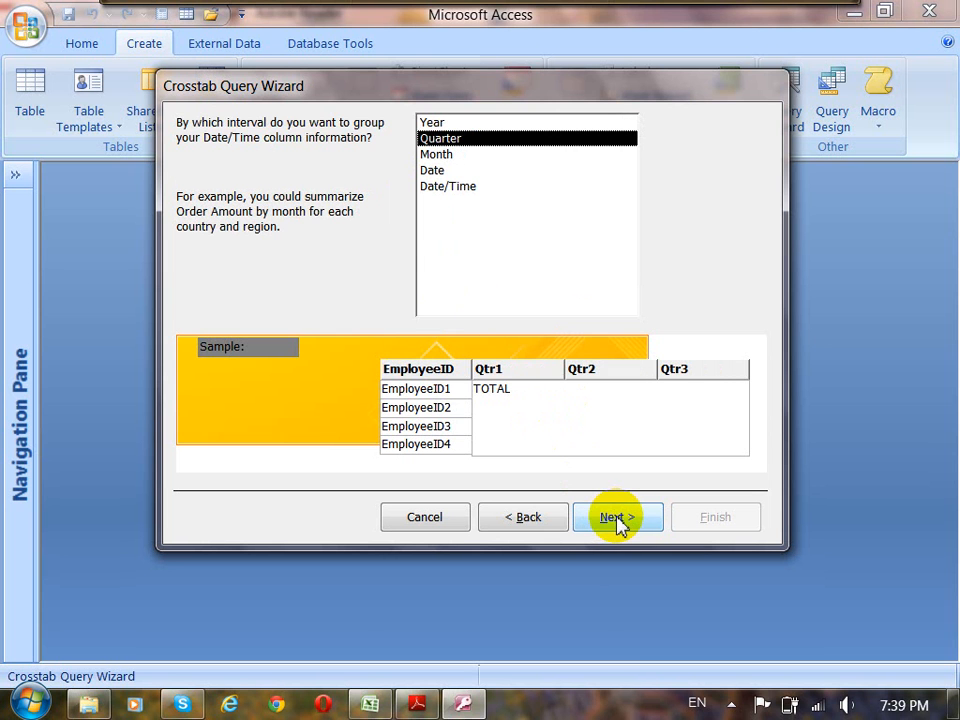
pyautogui.click(435, 156)
pyautogui.click(435, 171)
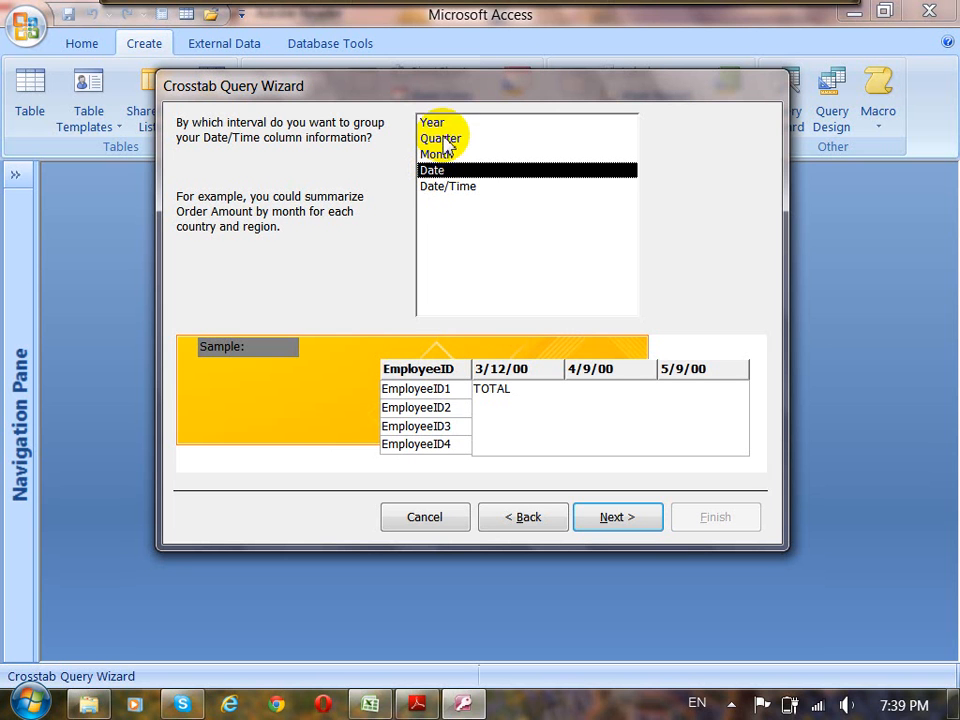
pyautogui.click(444, 124)
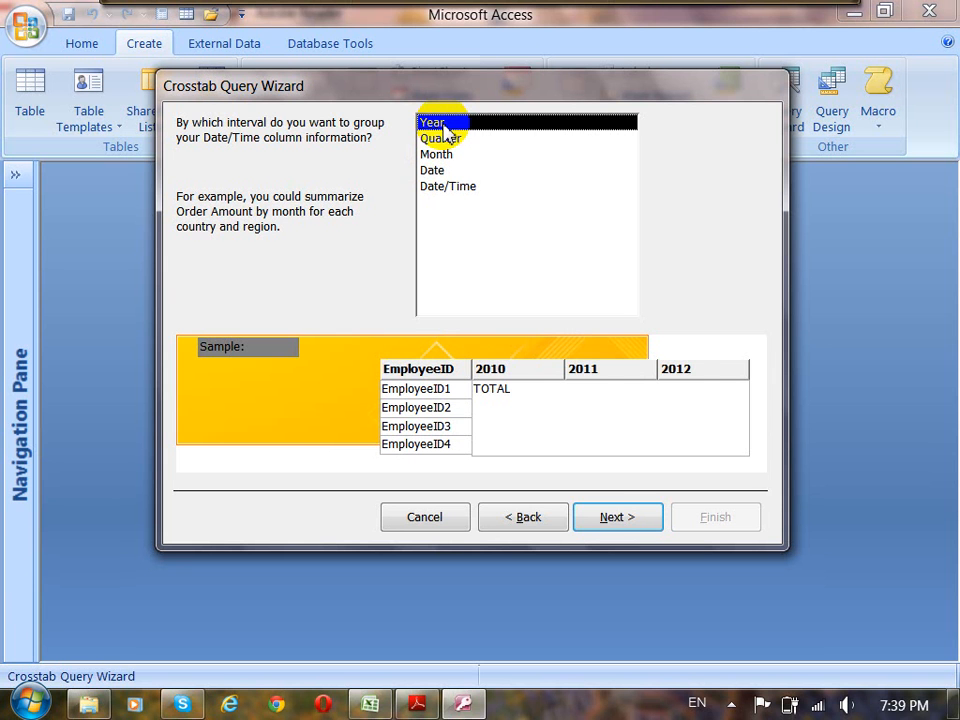
pyautogui.click(449, 140)
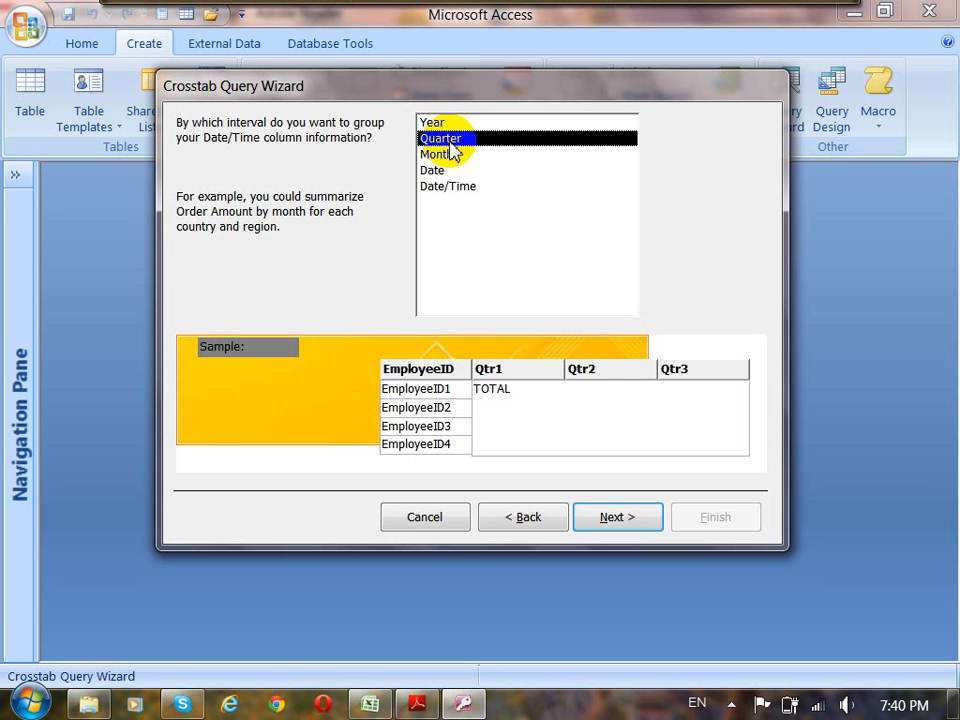
pyautogui.click(454, 155)
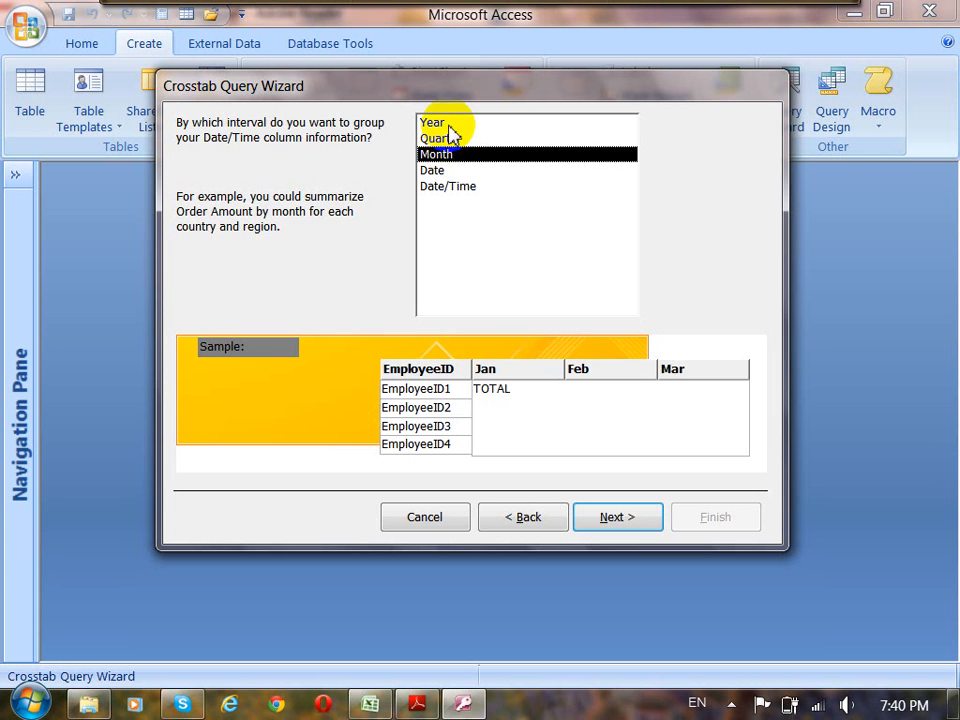
pyautogui.click(447, 123)
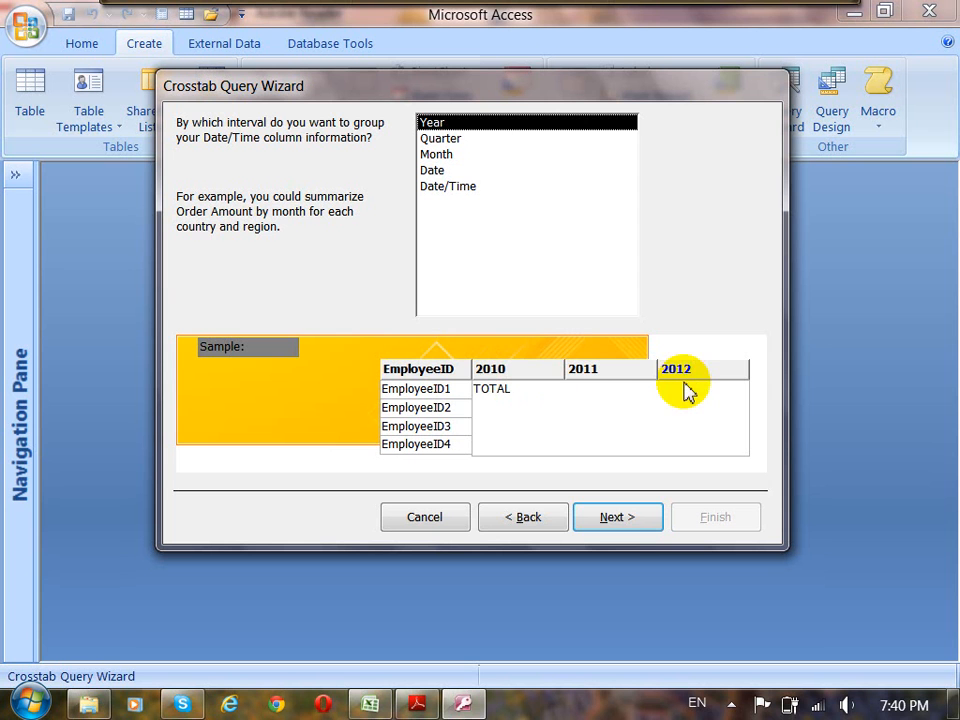
pyautogui.click(620, 519)
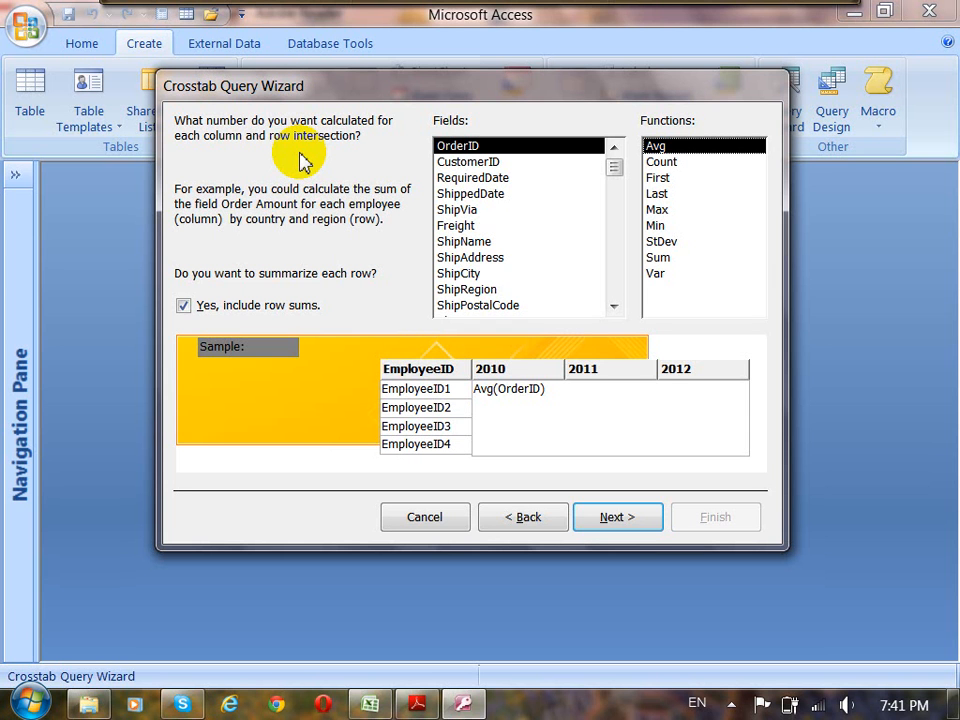
# Calculate the Count of OrderID at each row and column intersection, and continue to the query naming page.
pyautogui.click(662, 163)
pyautogui.click(457, 163)
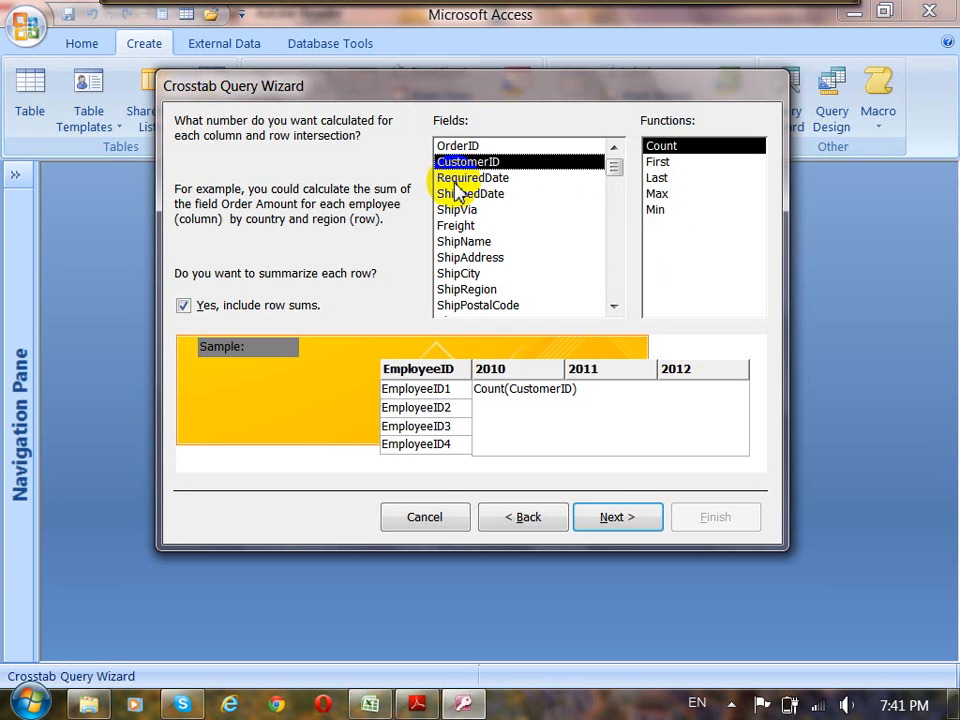
pyautogui.click(458, 180)
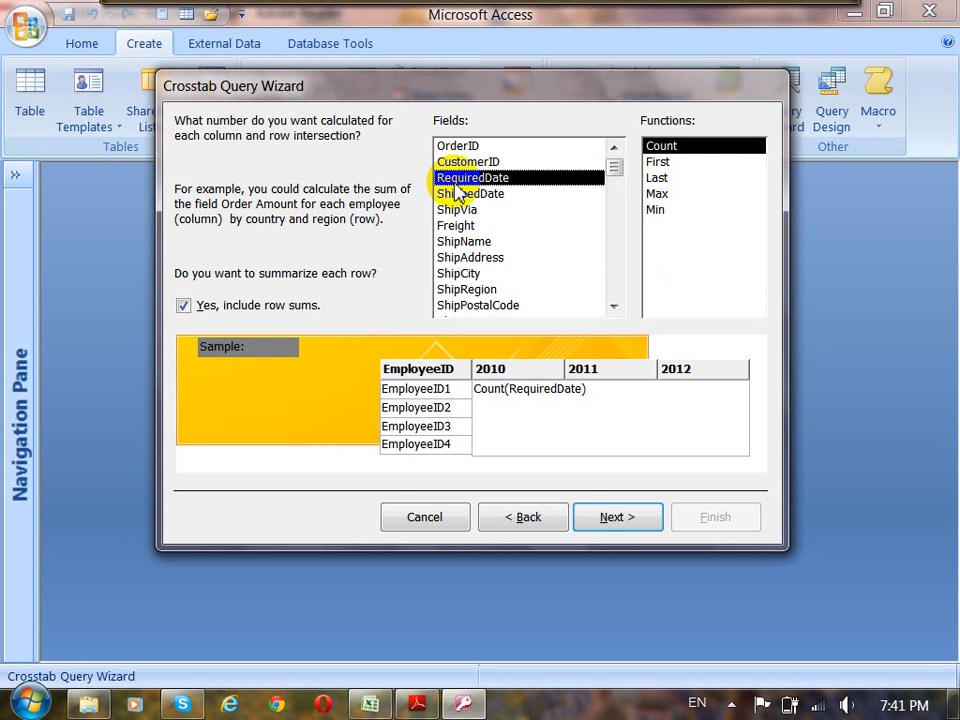
pyautogui.click(459, 195)
pyautogui.click(465, 162)
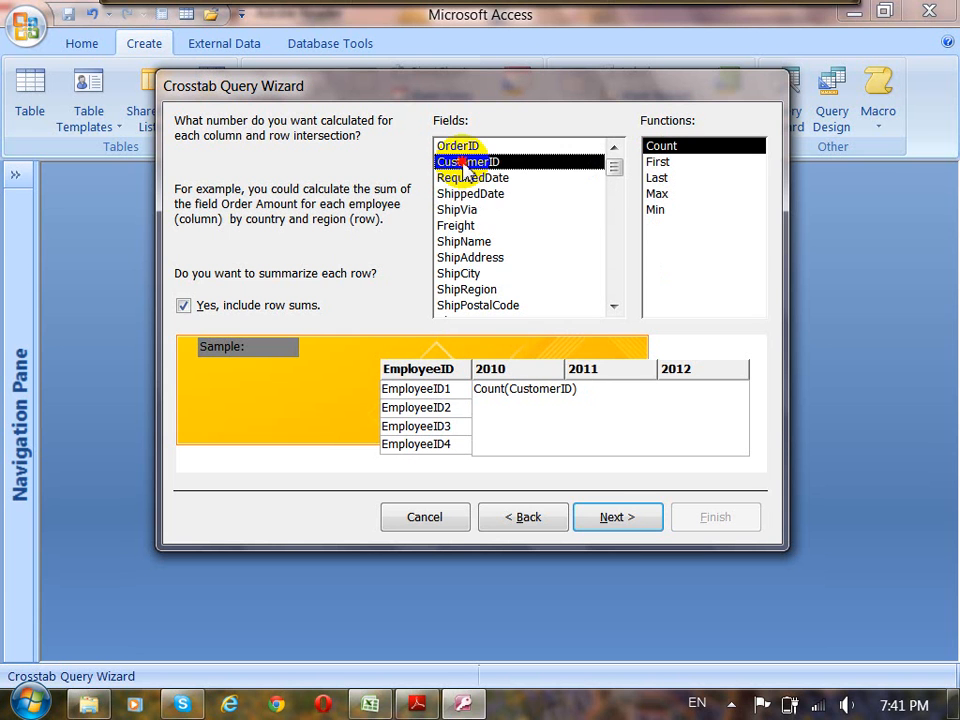
pyautogui.click(462, 147)
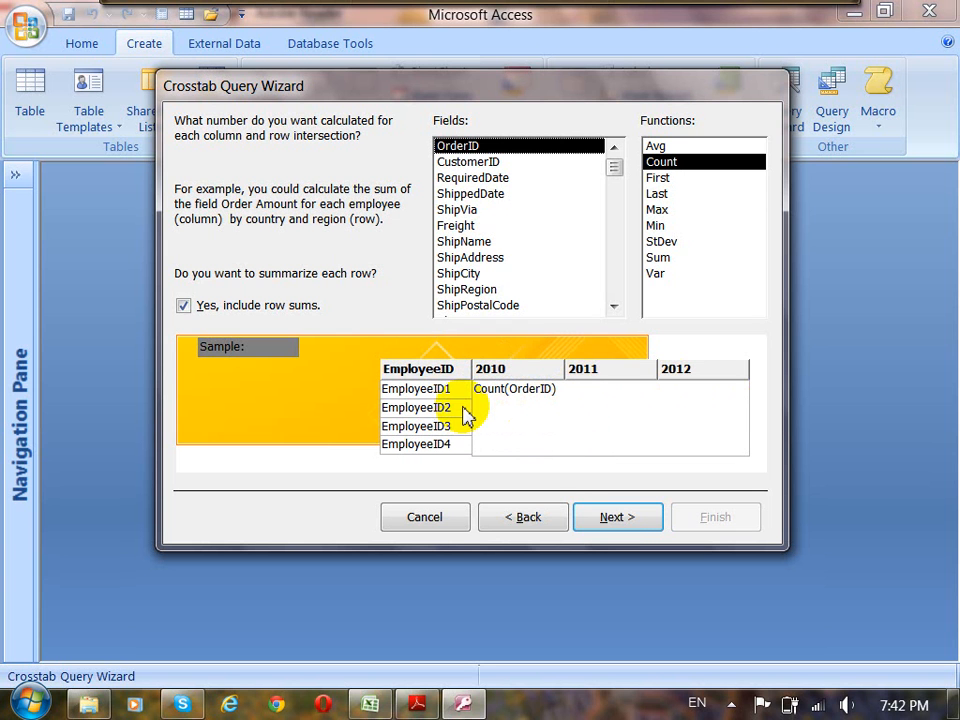
pyautogui.click(619, 519)
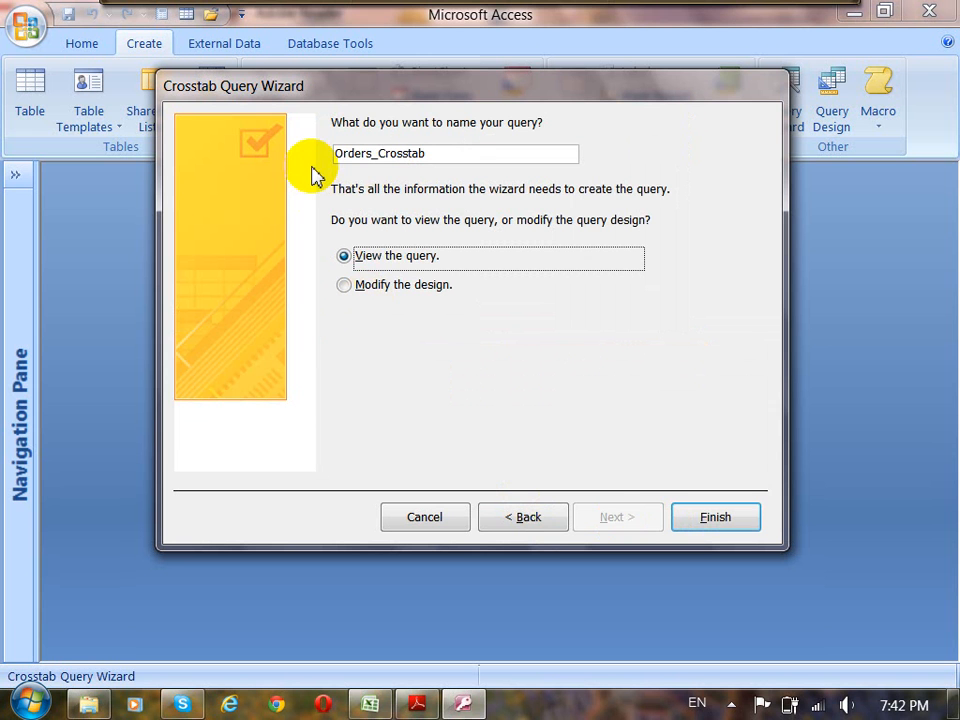
# Revisit the calculation page, return to the naming page, and name the query qryOrders_Crosstab001.
pyautogui.click(530, 522)
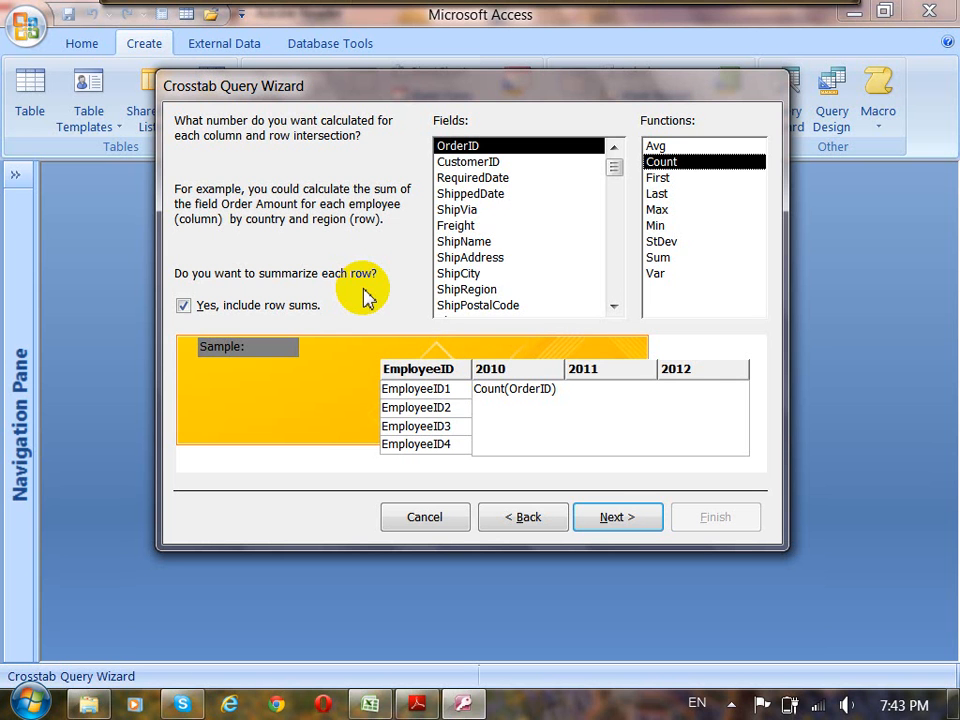
pyautogui.click(618, 518)
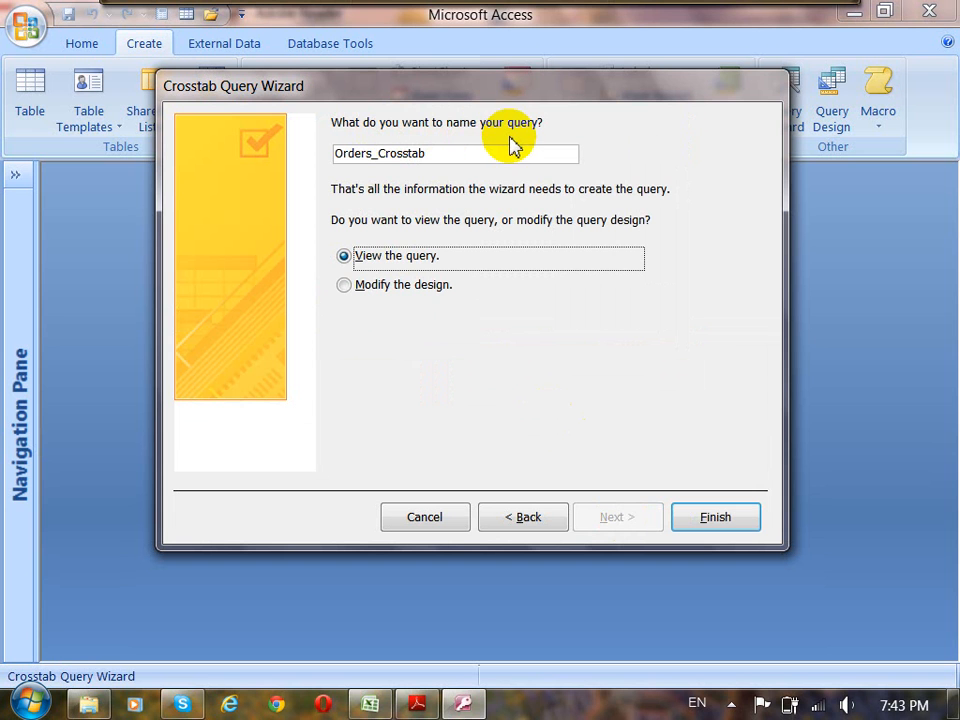
pyautogui.click(336, 154)
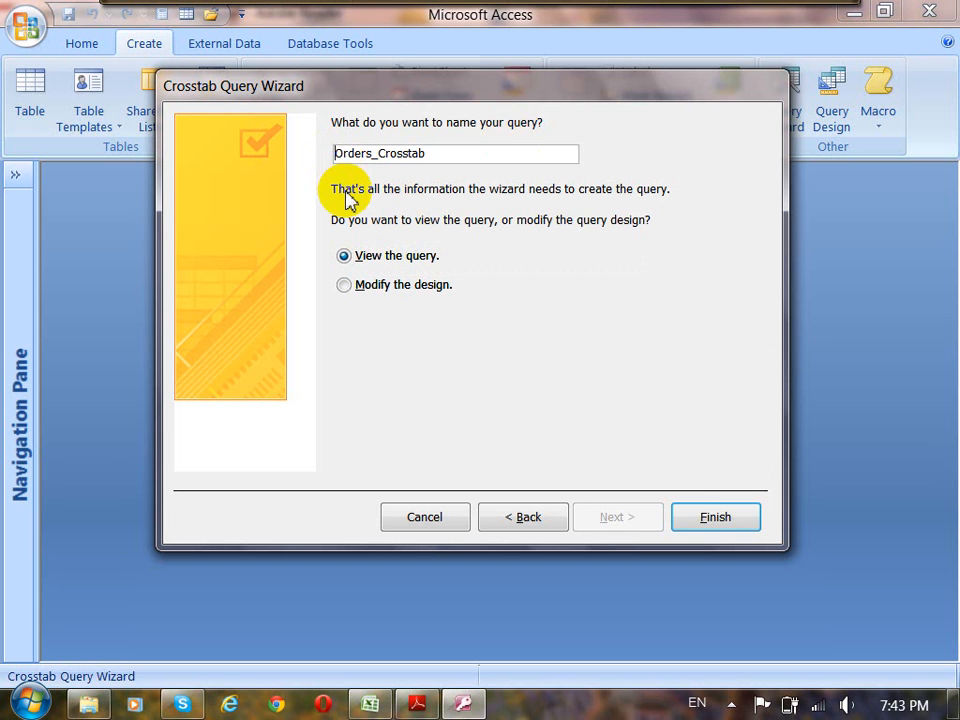
pyautogui.write('qr')
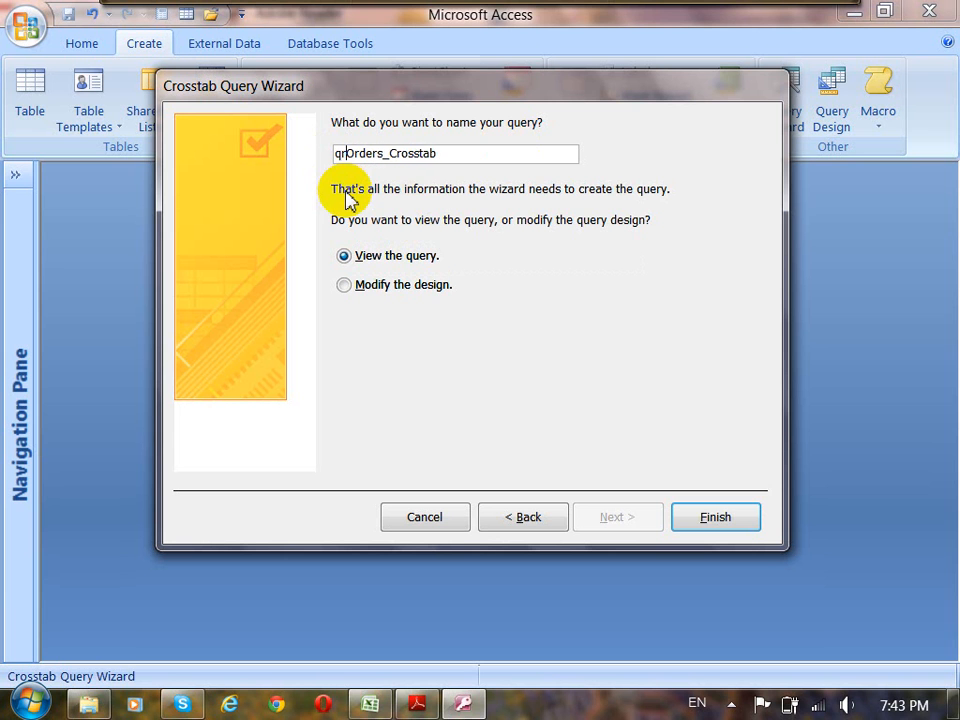
pyautogui.write('y')
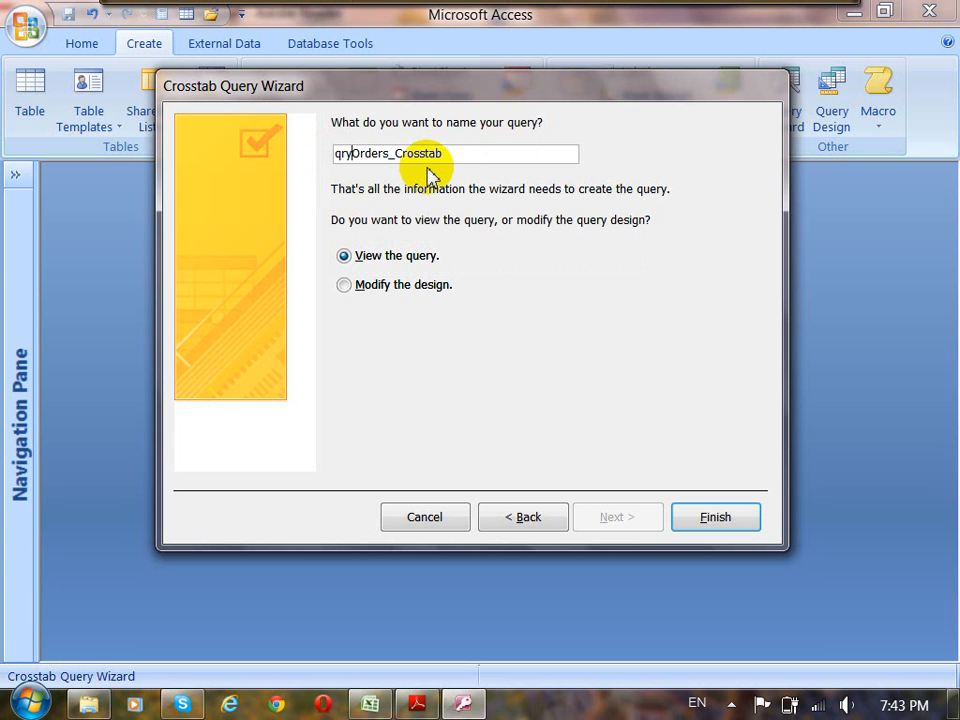
pyautogui.click(452, 154)
pyautogui.write('0')
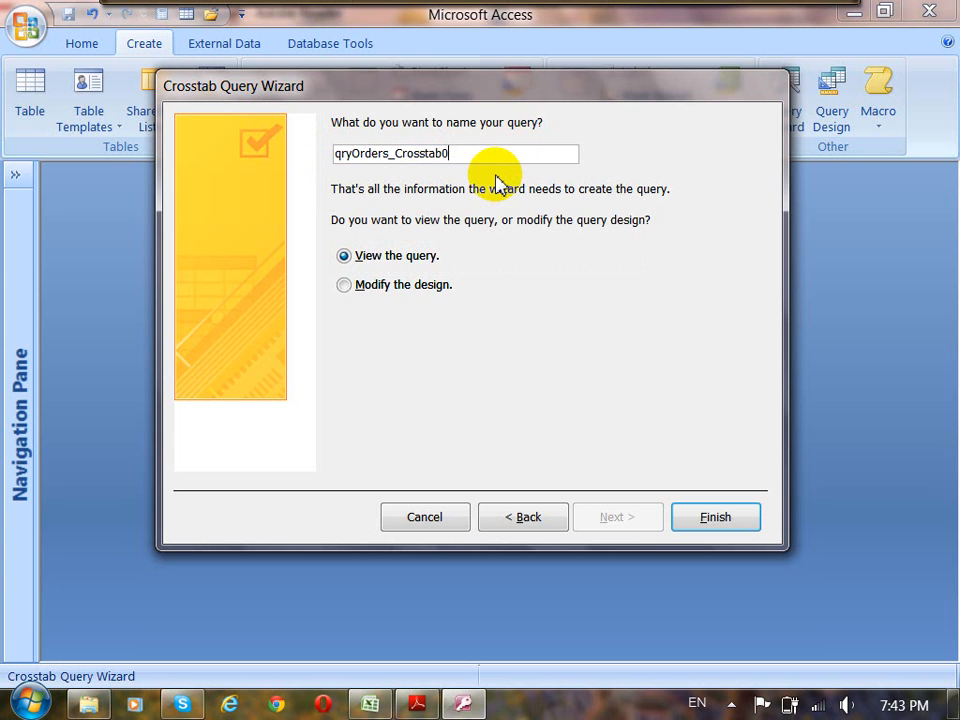
pyautogui.write('01')
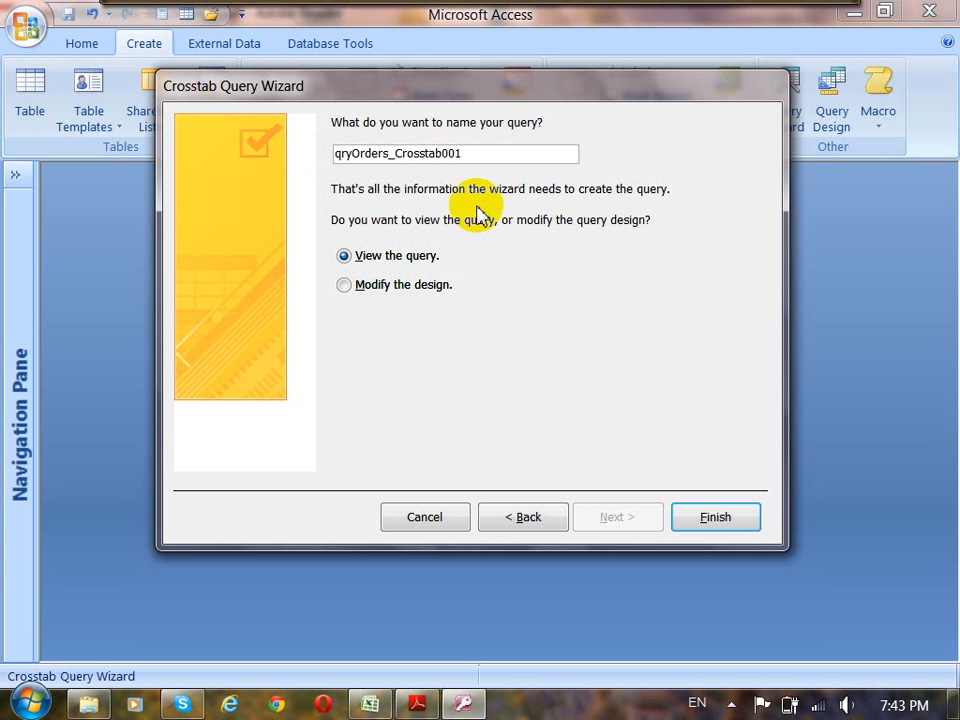
# Compare the View the query and Modify the design options, choose to view the query, and finish the wizard.
pyautogui.click(379, 261)
pyautogui.click(379, 288)
pyautogui.click(380, 260)
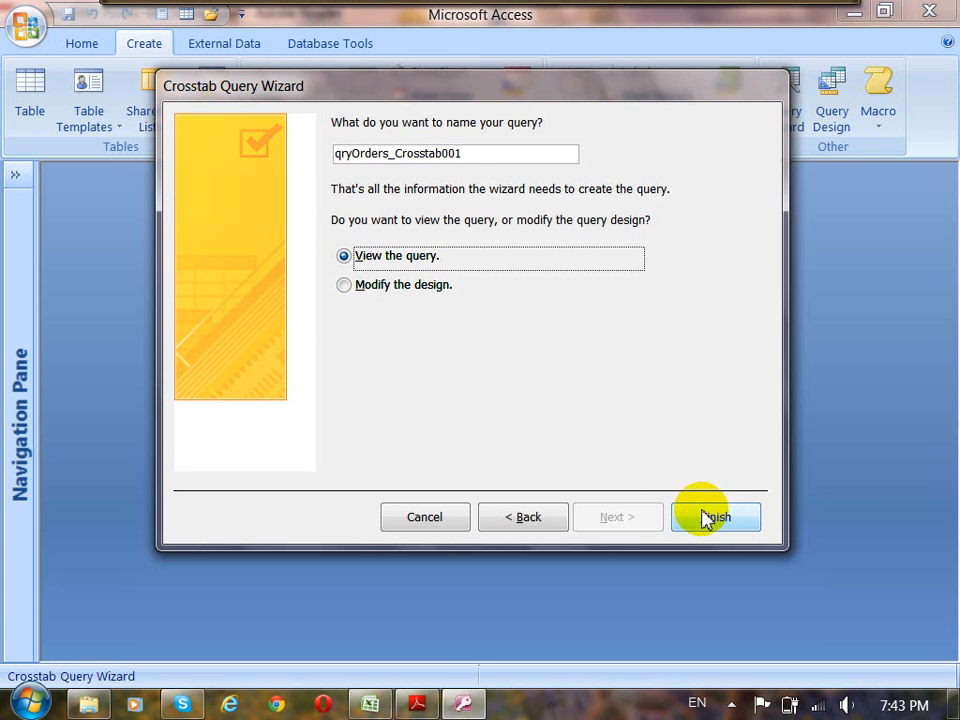
pyautogui.click(393, 290)
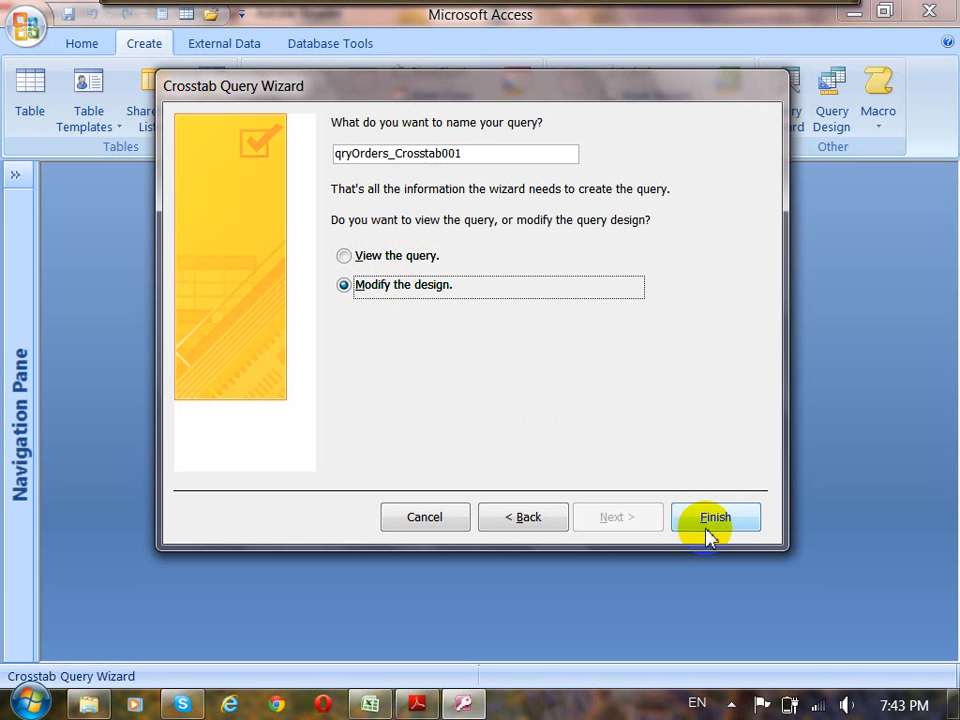
pyautogui.click(344, 258)
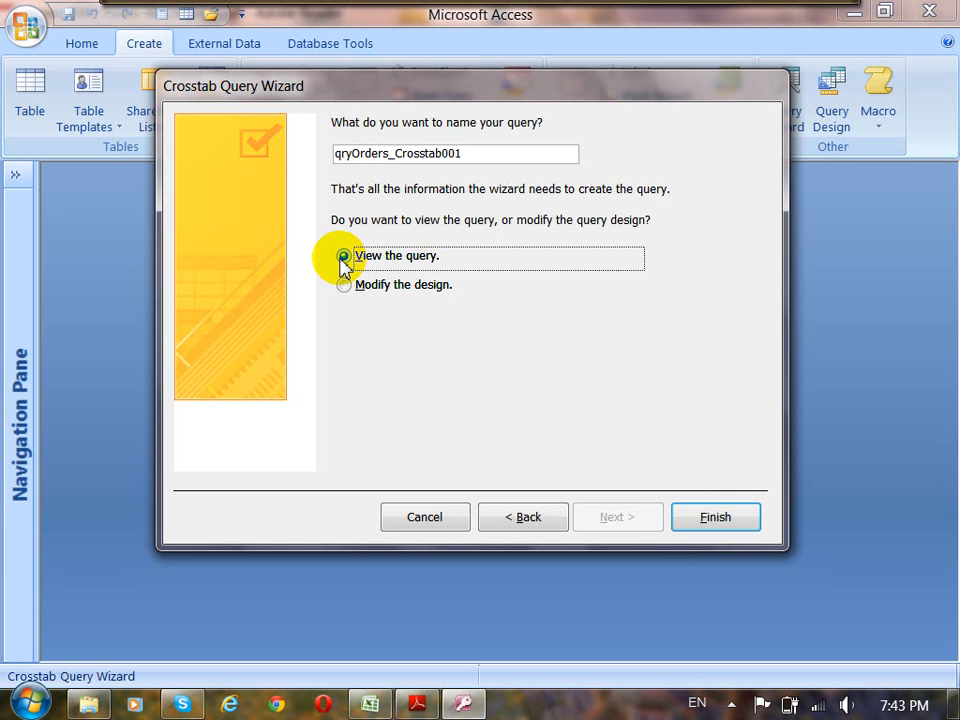
pyautogui.click(713, 520)
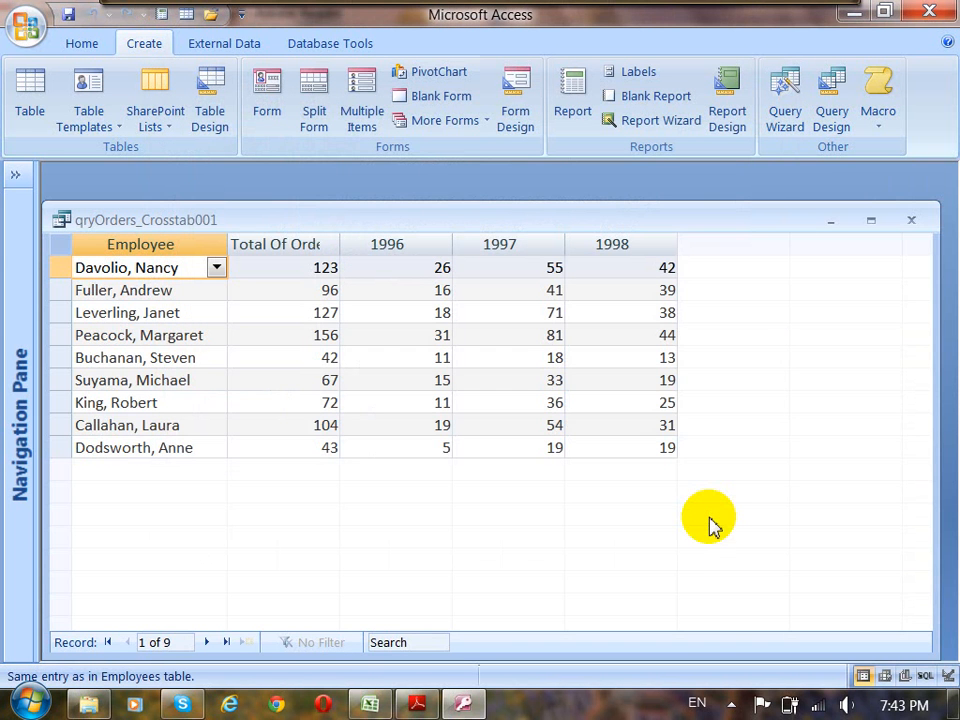
# Widen the Total Of OrderID column to show its full heading, and examine the fourth employee's total and yearly order counts.
pyautogui.moveTo(460, 219); pyautogui.dragTo(532, 212)
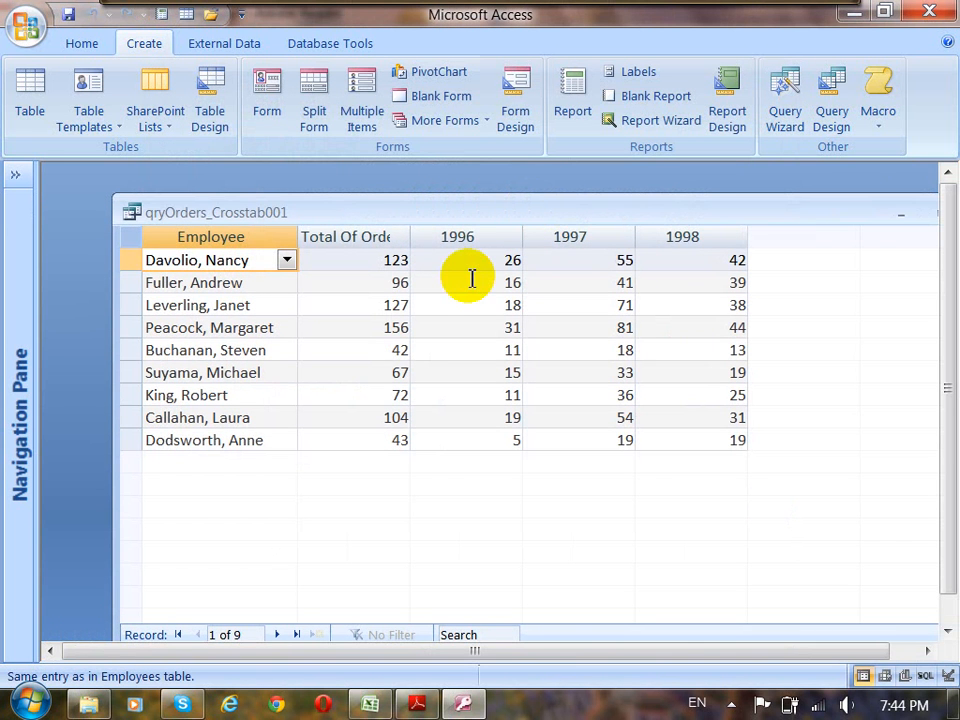
pyautogui.moveTo(414, 243); pyautogui.dragTo(474, 251)
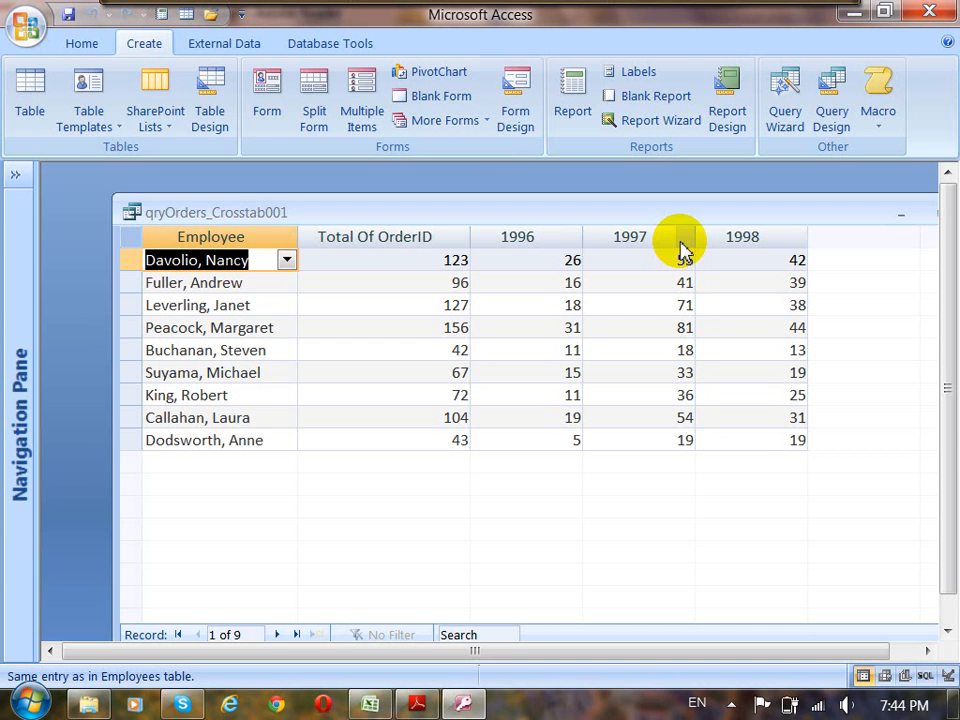
pyautogui.click(418, 328)
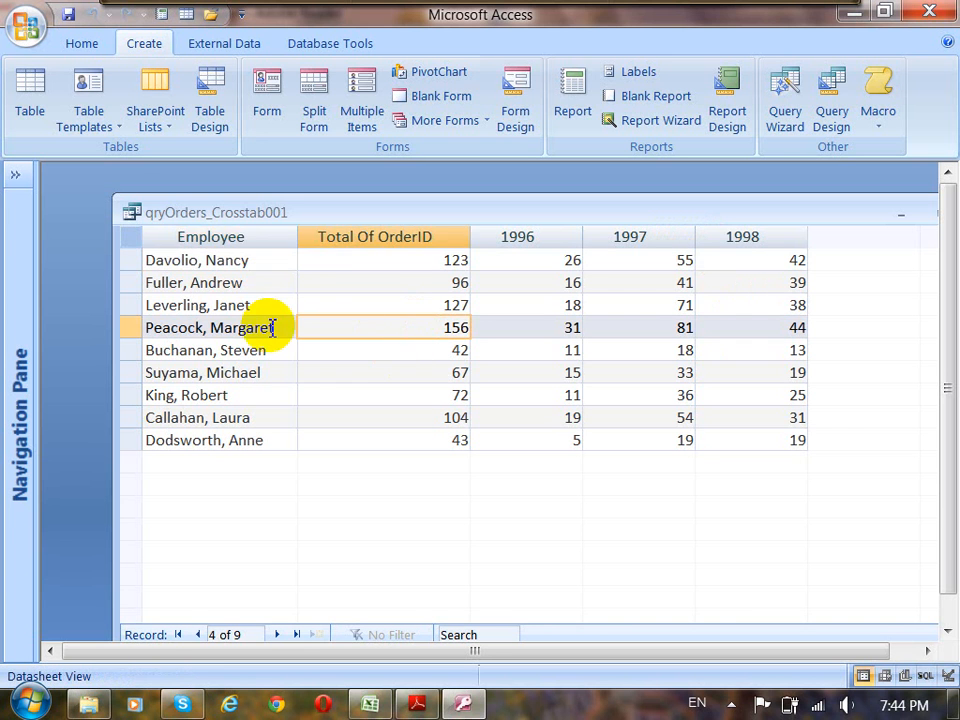
pyautogui.moveTo(272, 328); pyautogui.dragTo(171, 328)
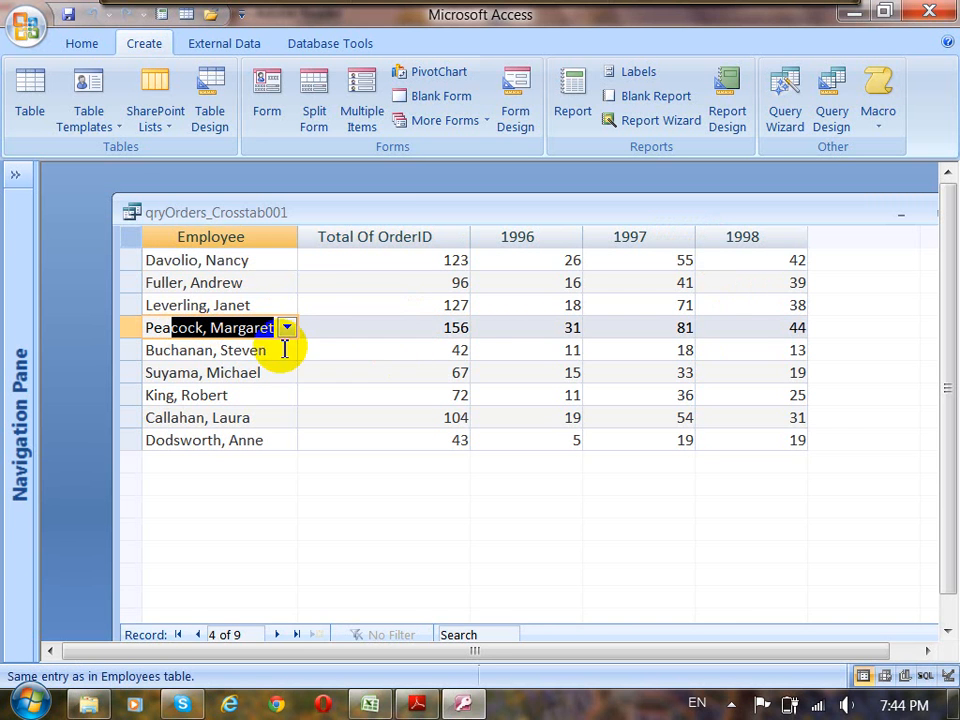
pyautogui.moveTo(440, 329); pyautogui.dragTo(477, 333)
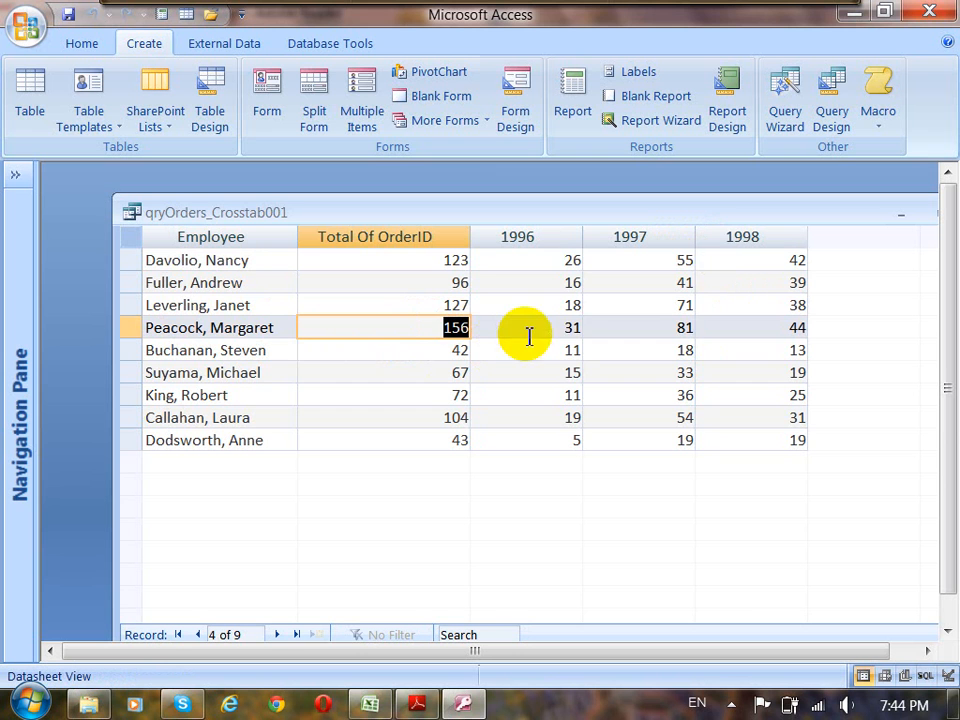
pyautogui.click(566, 328)
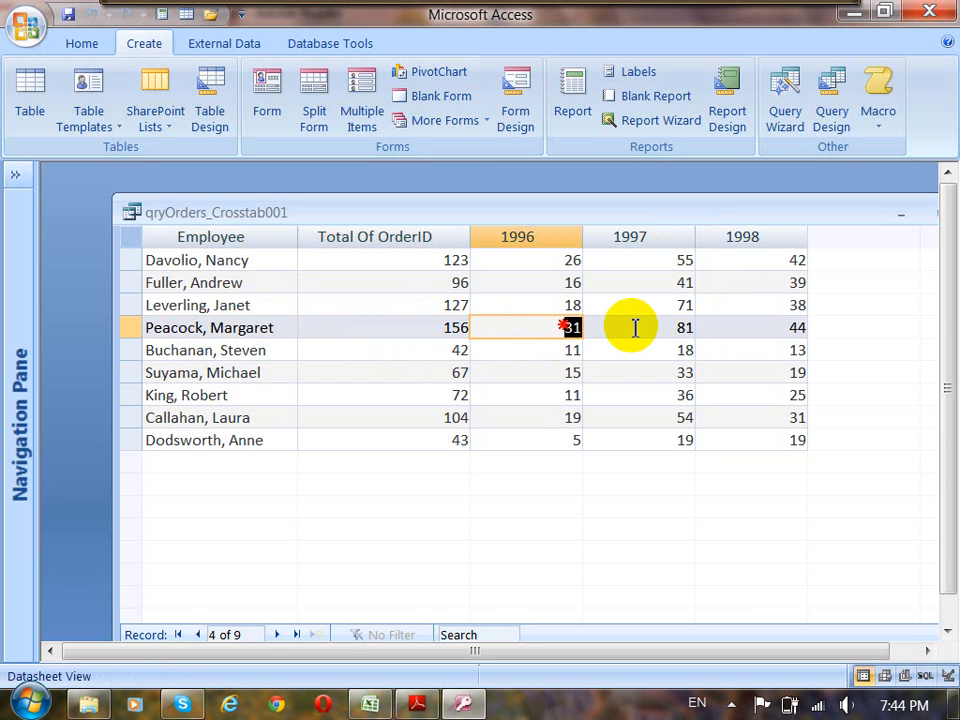
pyautogui.click(683, 328)
pyautogui.doubleClick(683, 328)
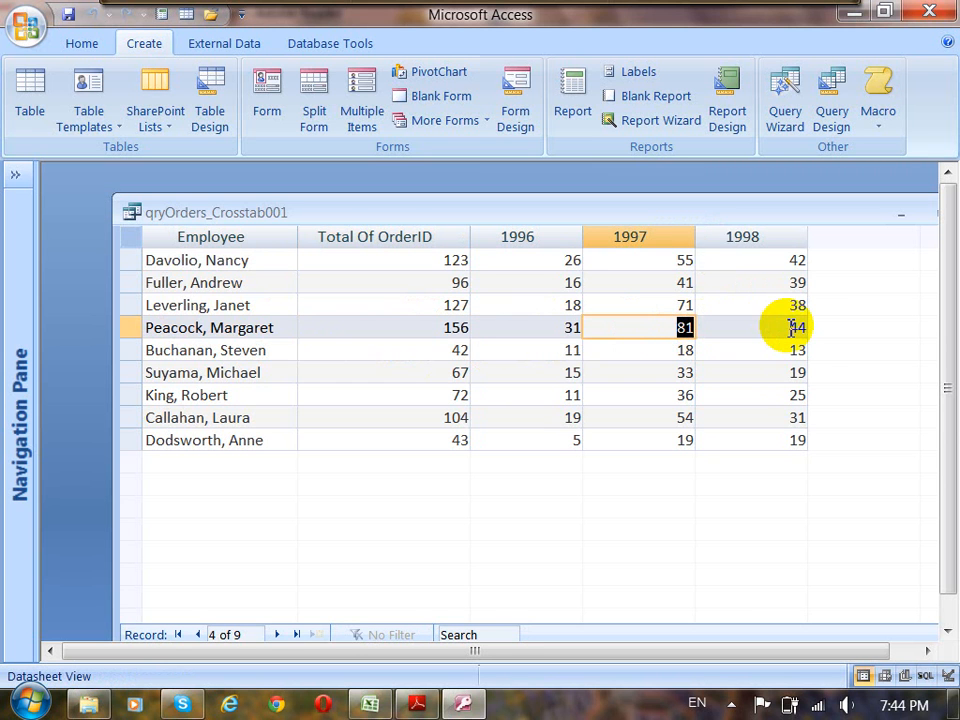
pyautogui.moveTo(790, 328); pyautogui.dragTo(818, 333)
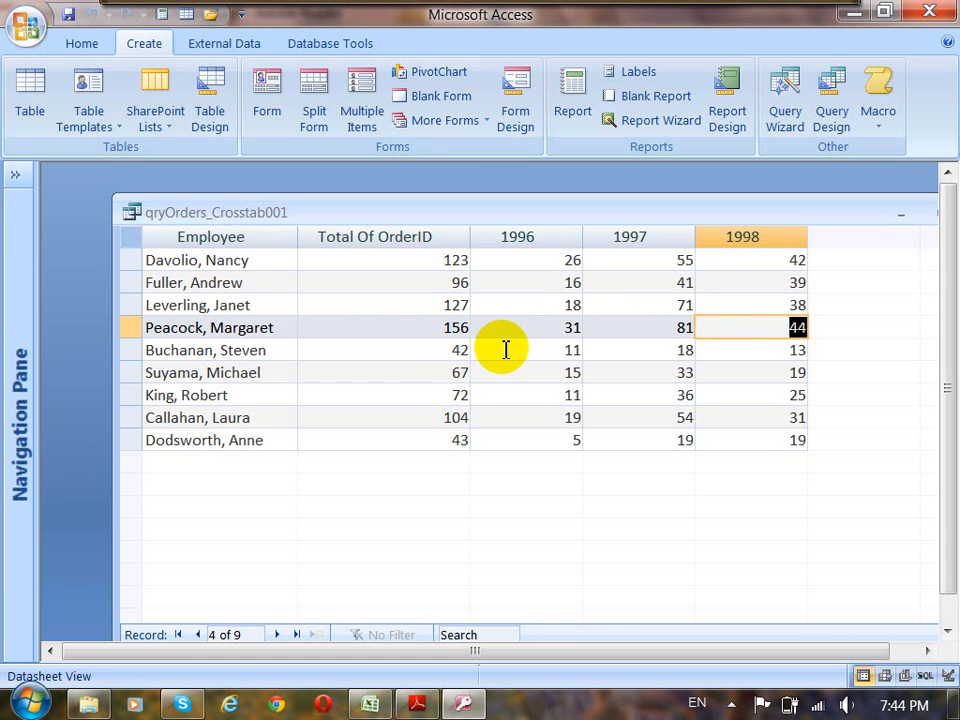
pyautogui.doubleClick(455, 327)
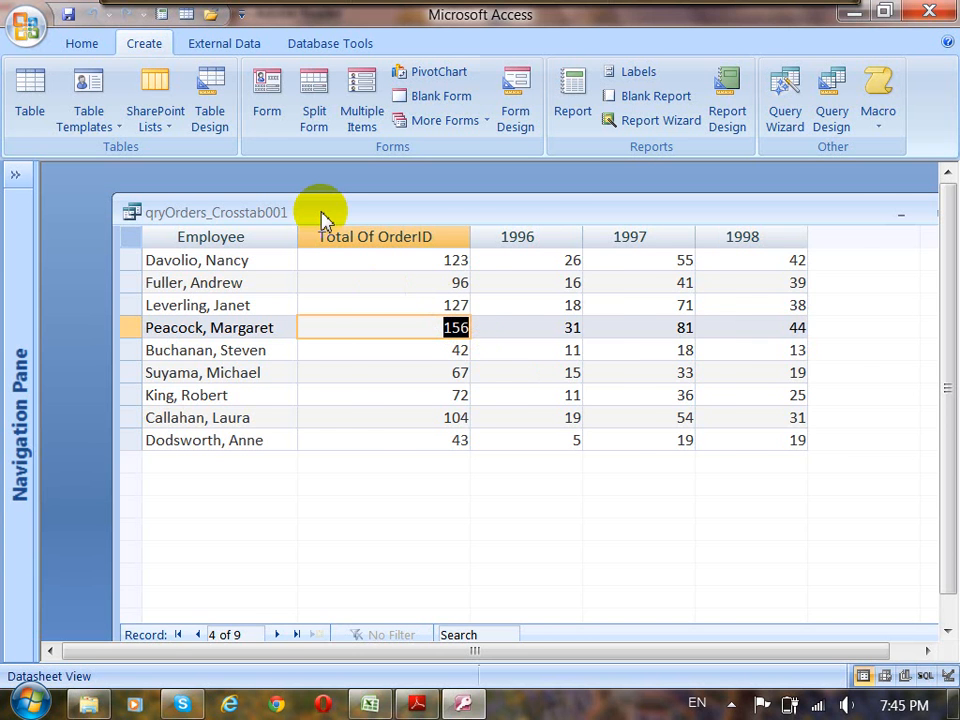
# Open the crosstab query in Design View and enlarge the design grid to show all of its rows.
pyautogui.moveTo(322, 215); pyautogui.dragTo(251, 189)
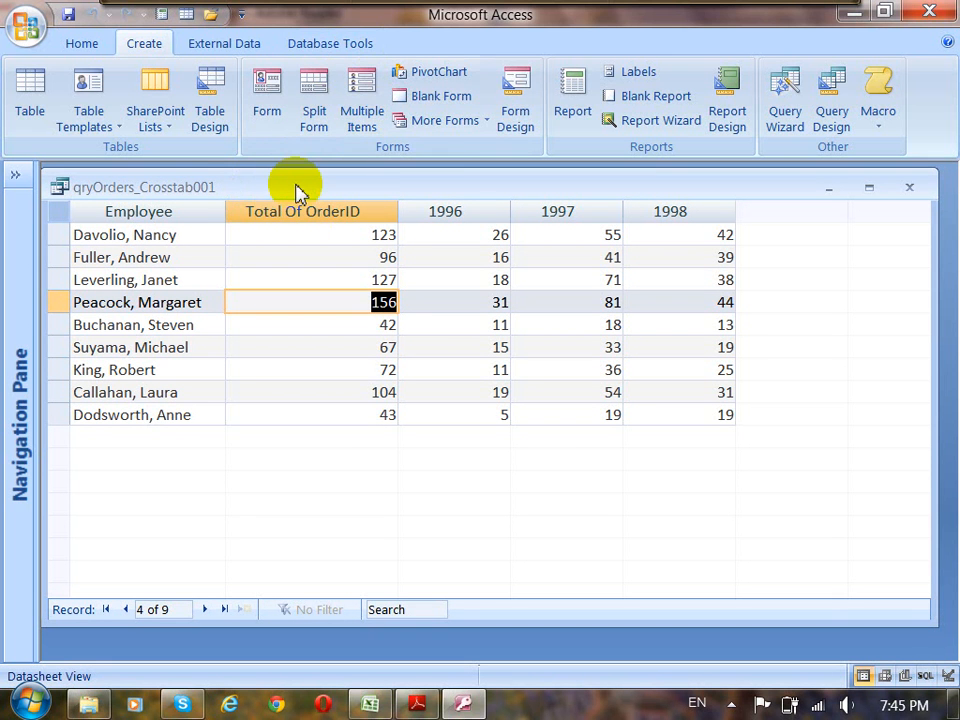
pyautogui.click(83, 46)
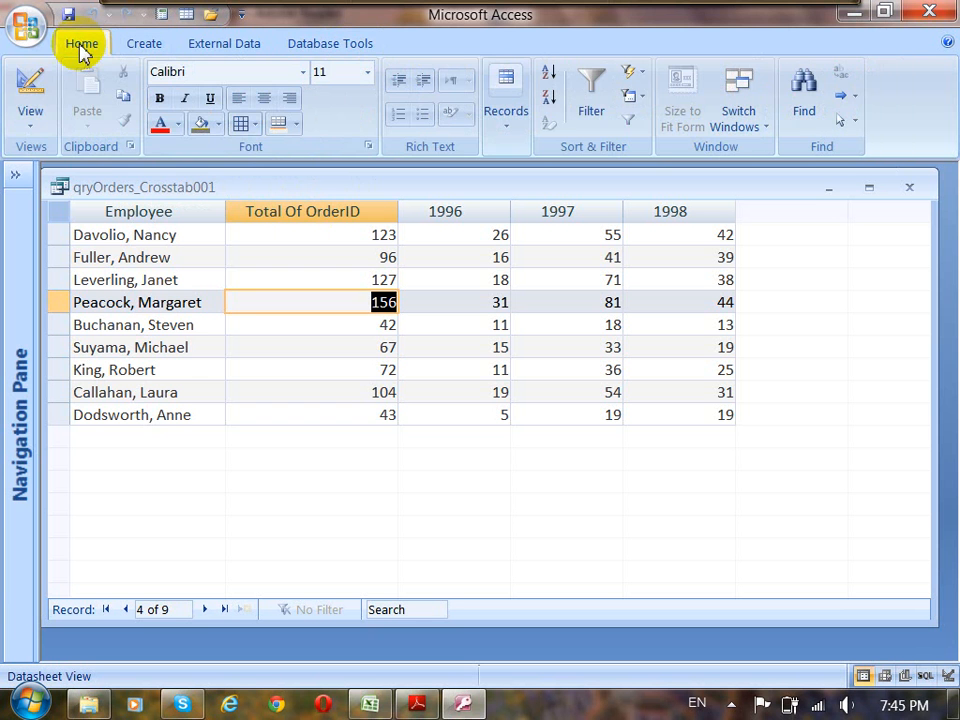
pyautogui.click(40, 128)
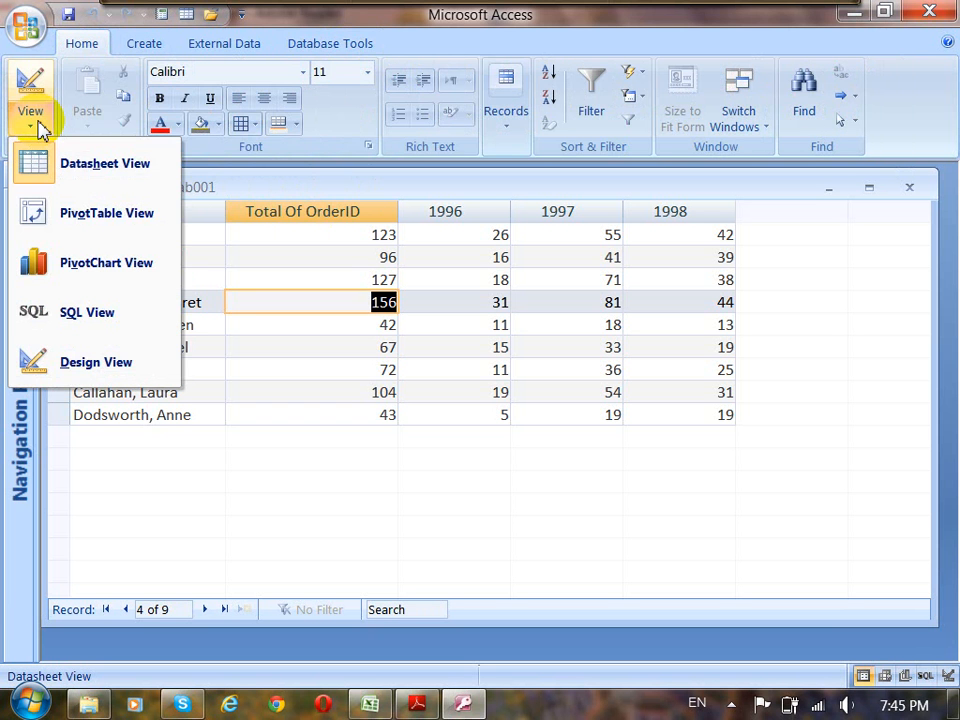
pyautogui.click(93, 368)
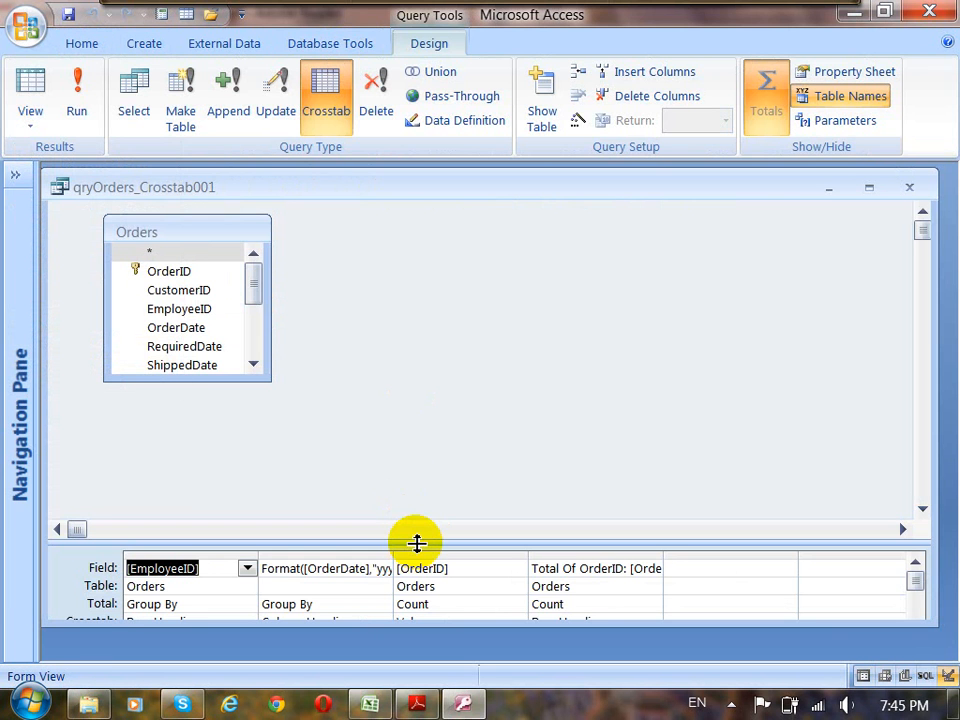
pyautogui.moveTo(417, 543); pyautogui.dragTo(450, 405)
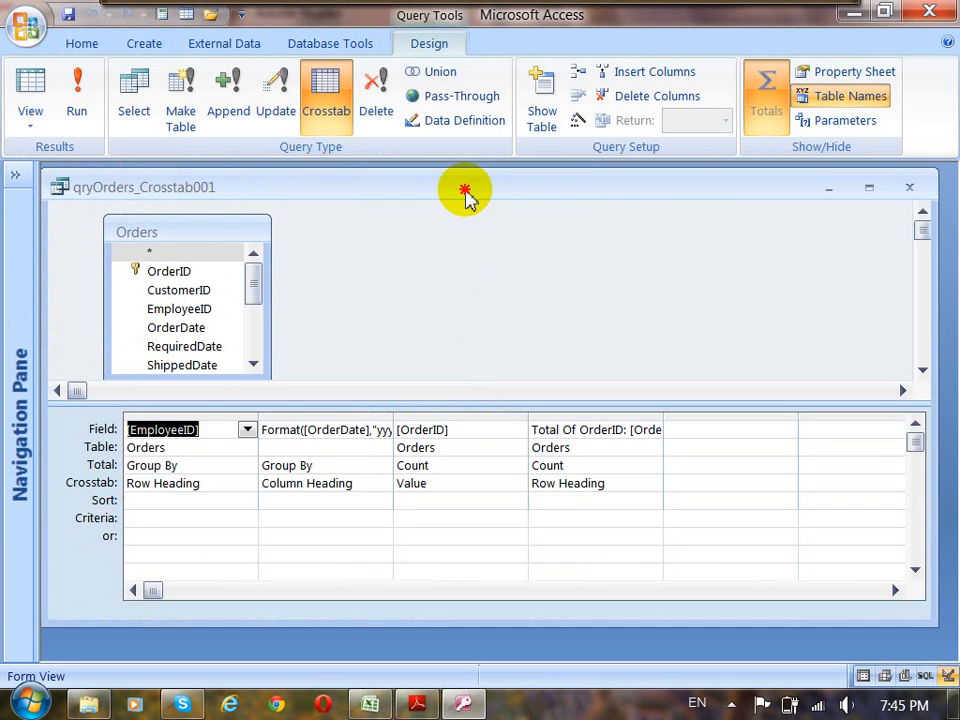
pyautogui.moveTo(465, 195); pyautogui.dragTo(485, 197)
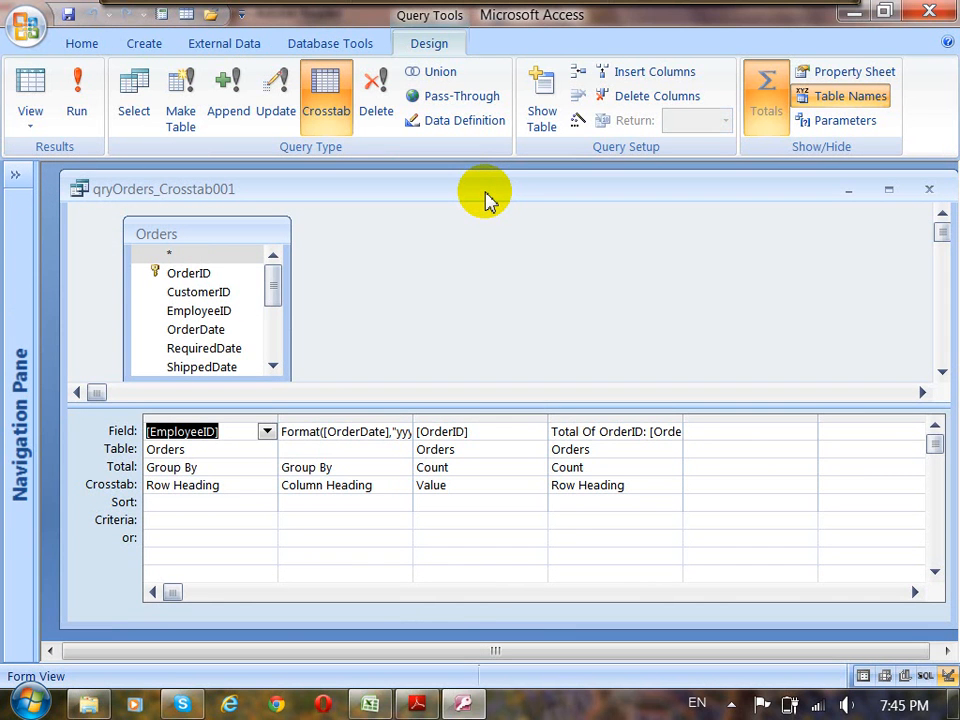
pyautogui.click(145, 47)
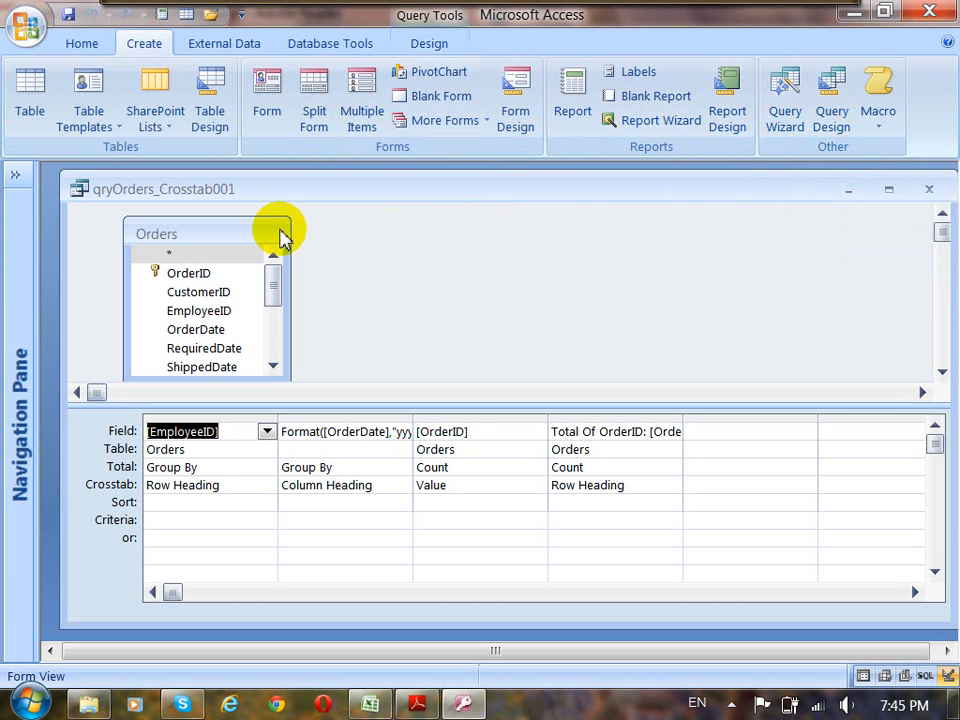
pyautogui.moveTo(225, 235); pyautogui.dragTo(235, 232)
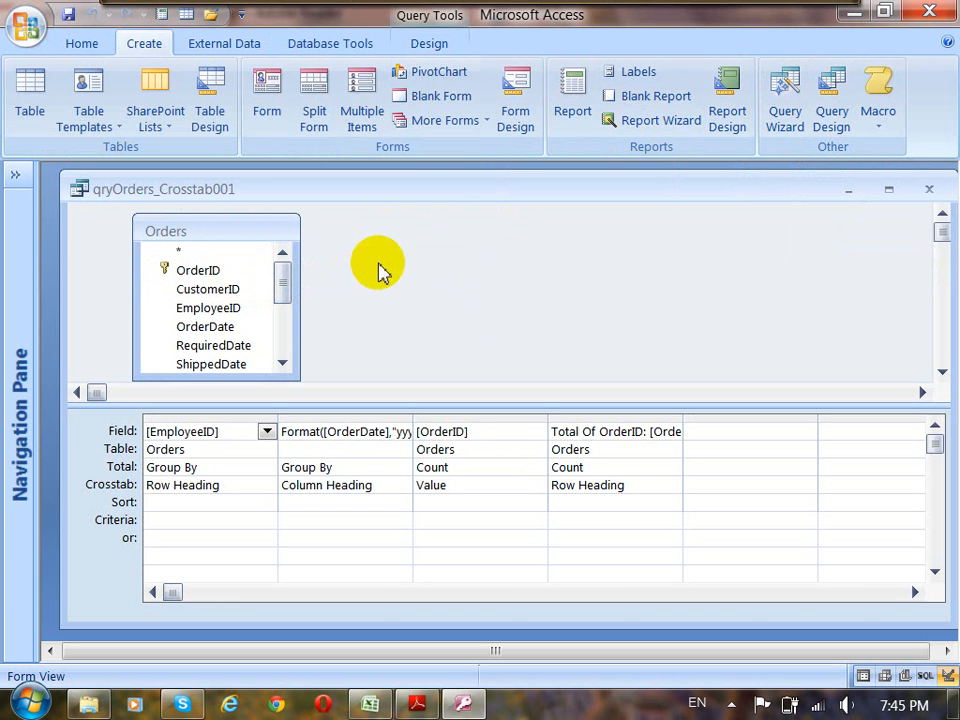
pyautogui.click(81, 45)
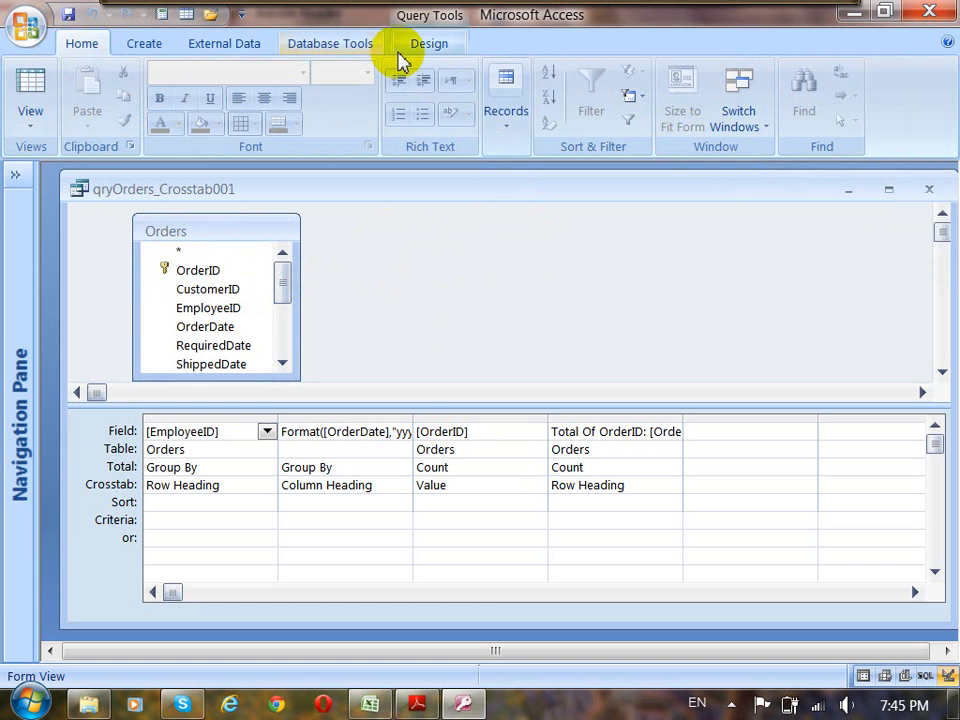
pyautogui.click(428, 45)
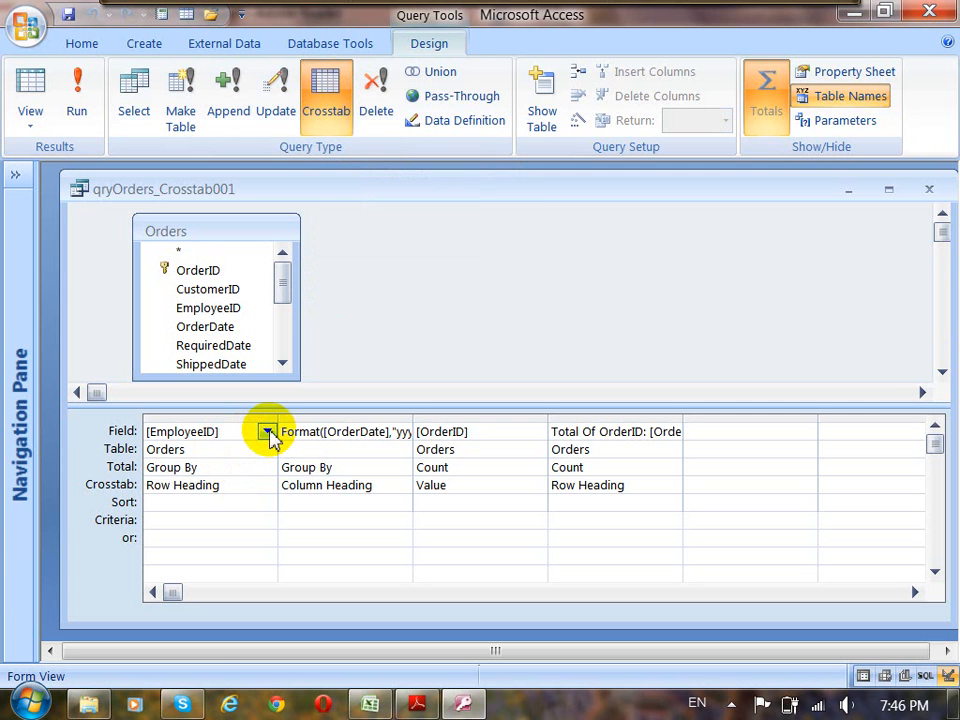
# Examine how the EmployeeID field is set up in the design grid, including its Table and Total settings.
pyautogui.click(225, 310)
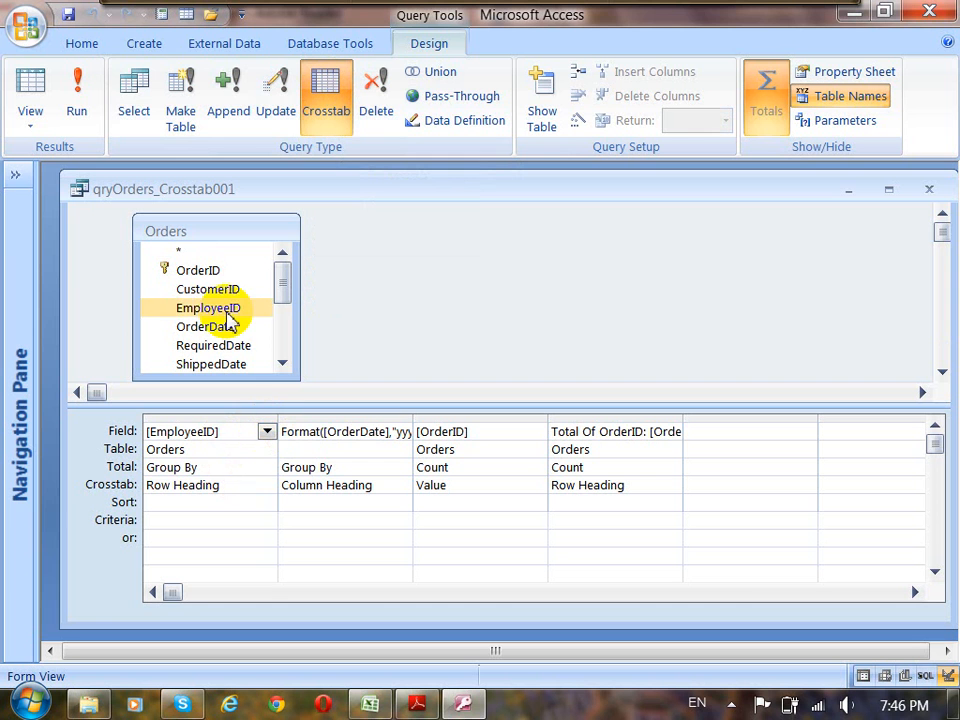
pyautogui.click(200, 312)
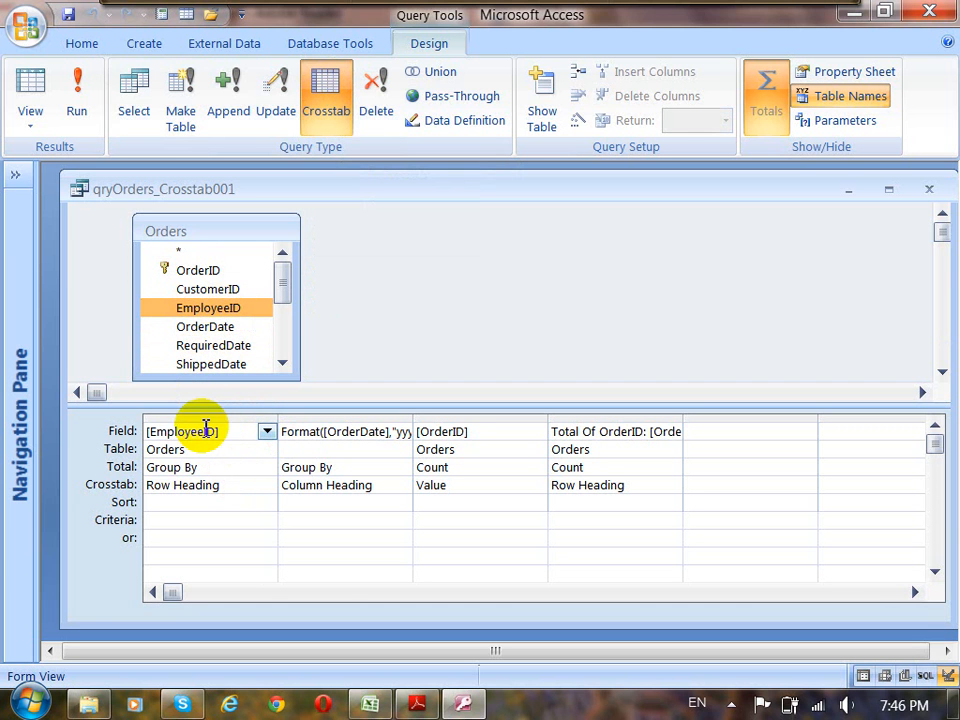
pyautogui.press('Down')
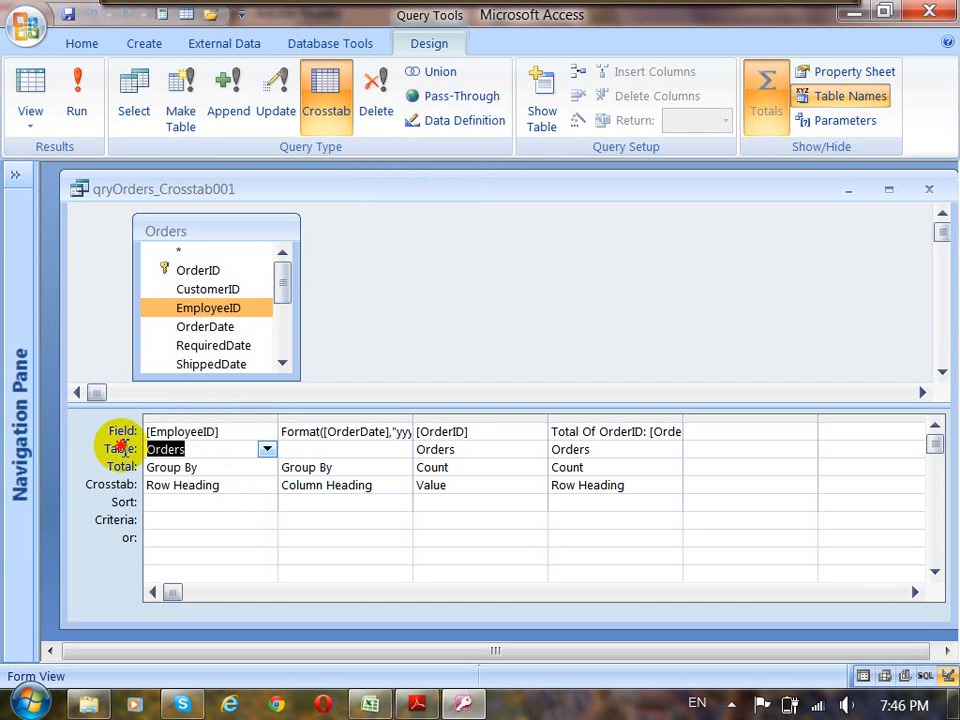
pyautogui.click(121, 448)
pyautogui.click(142, 469)
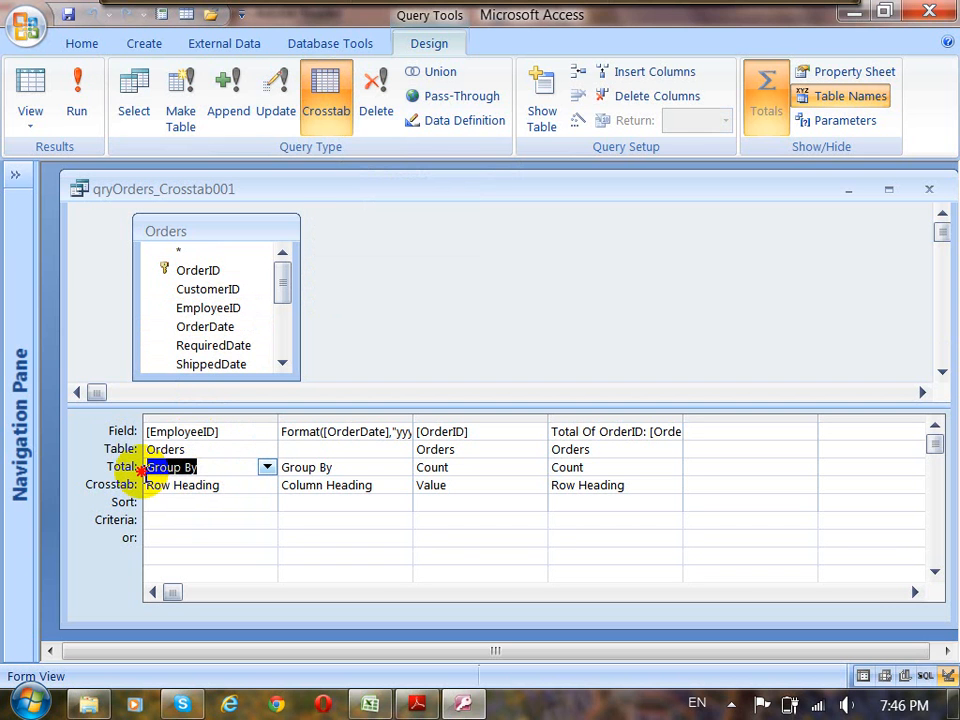
pyautogui.click(212, 467)
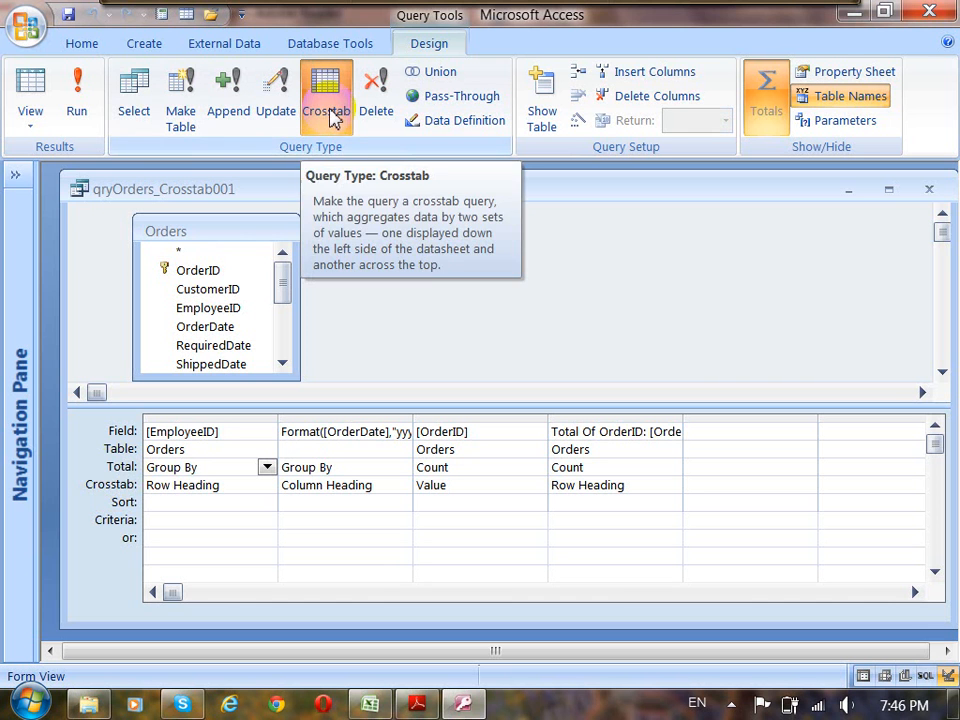
# Examine the EmployeeID column's Total and Crosstab settings, and list the available Crosstab options.
pyautogui.click(302, 183)
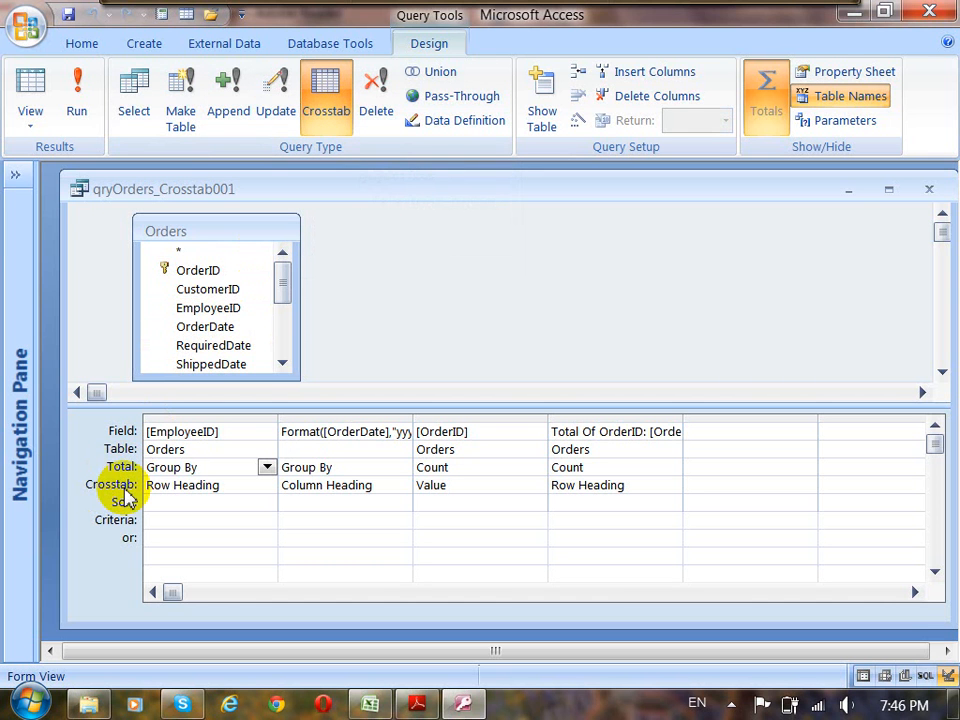
pyautogui.click(236, 467)
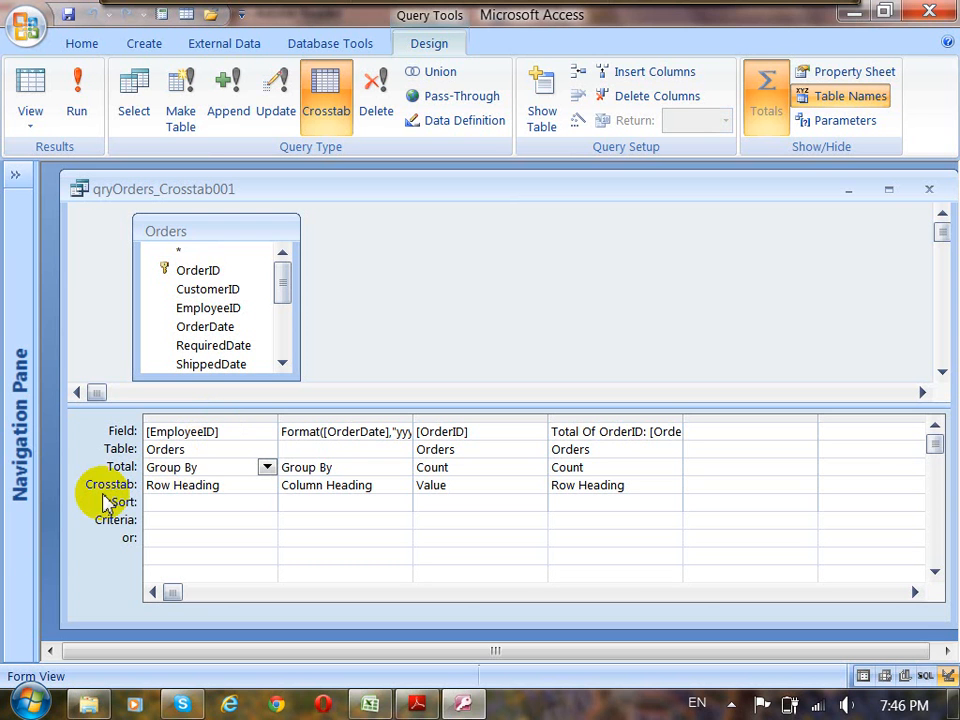
pyautogui.click(238, 487)
pyautogui.moveTo(238, 487); pyautogui.dragTo(128, 500)
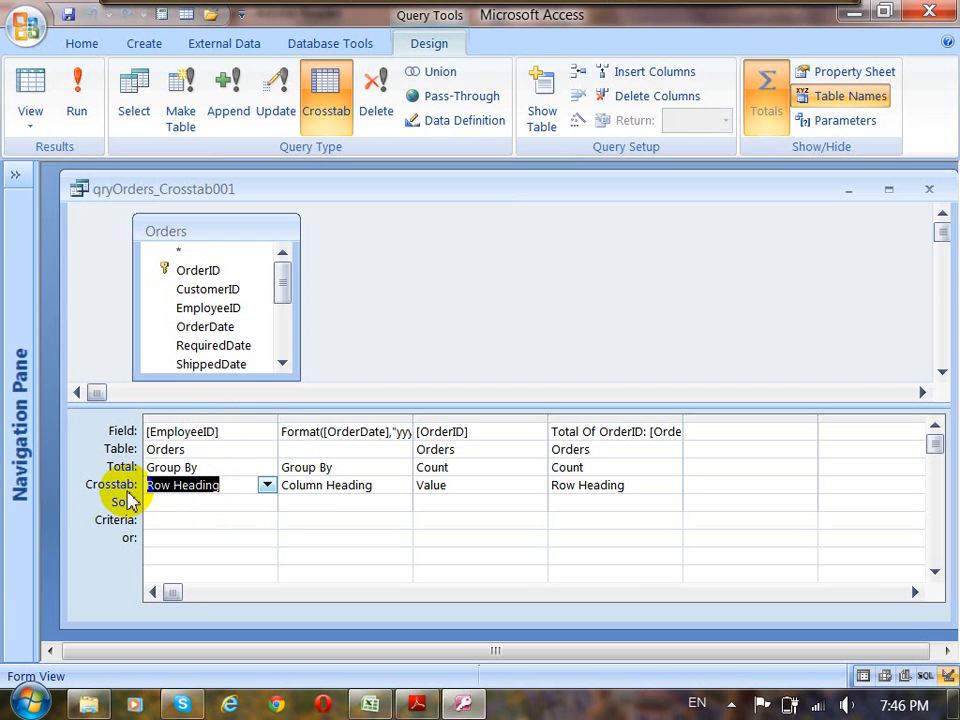
pyautogui.click(267, 486)
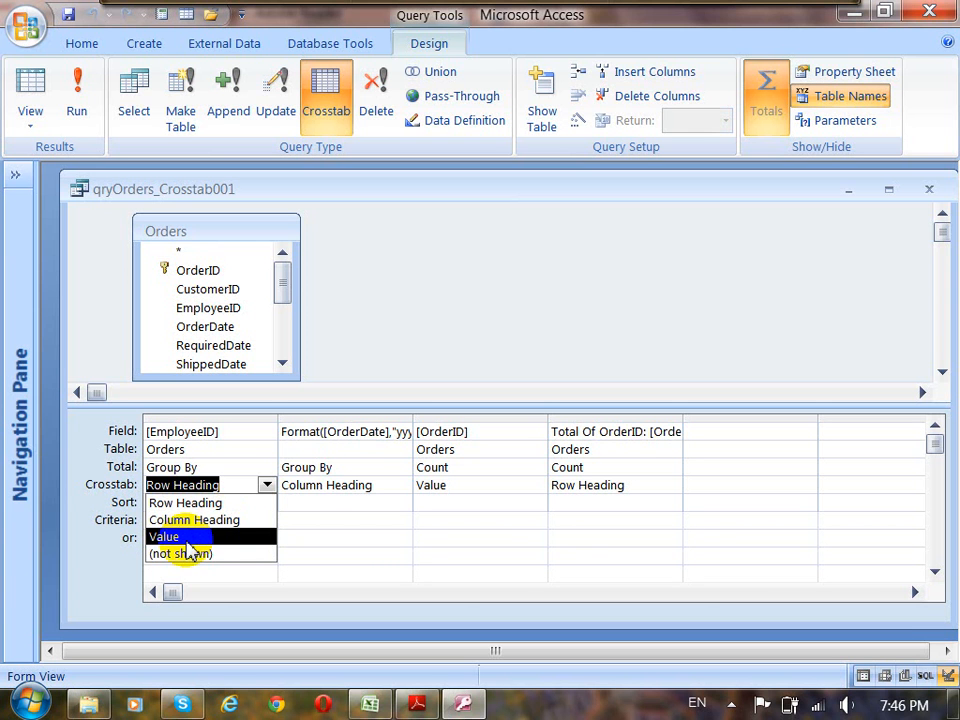
# Widen the year column in the design grid to show its full Format expression, and locate the OrderDate field in the Orders table.
pyautogui.click(316, 482)
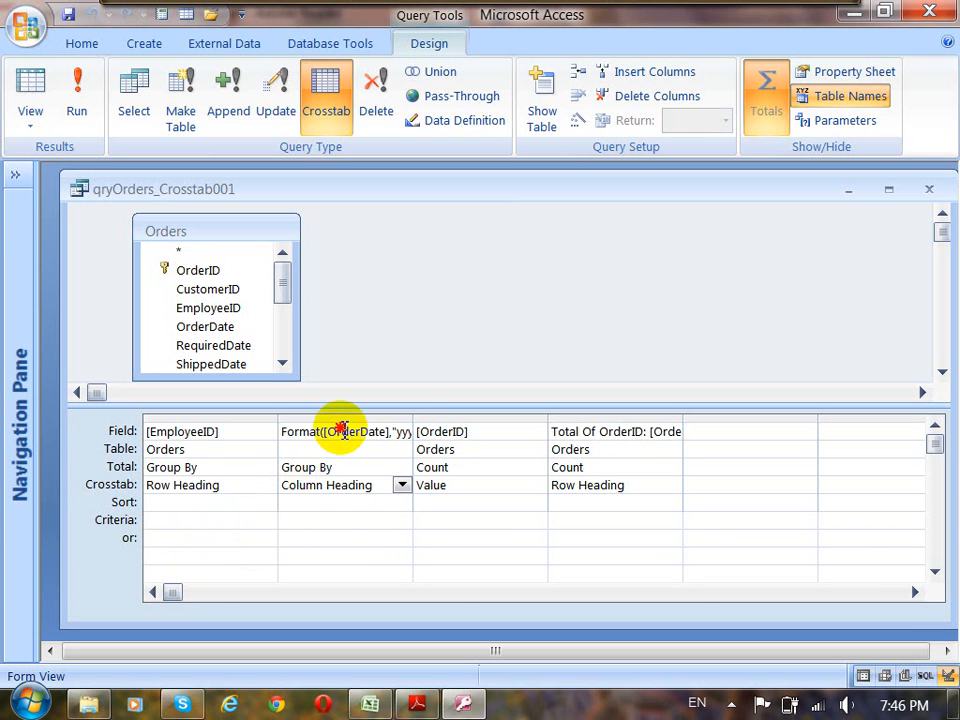
pyautogui.click(342, 431)
pyautogui.moveTo(416, 420); pyautogui.dragTo(479, 422)
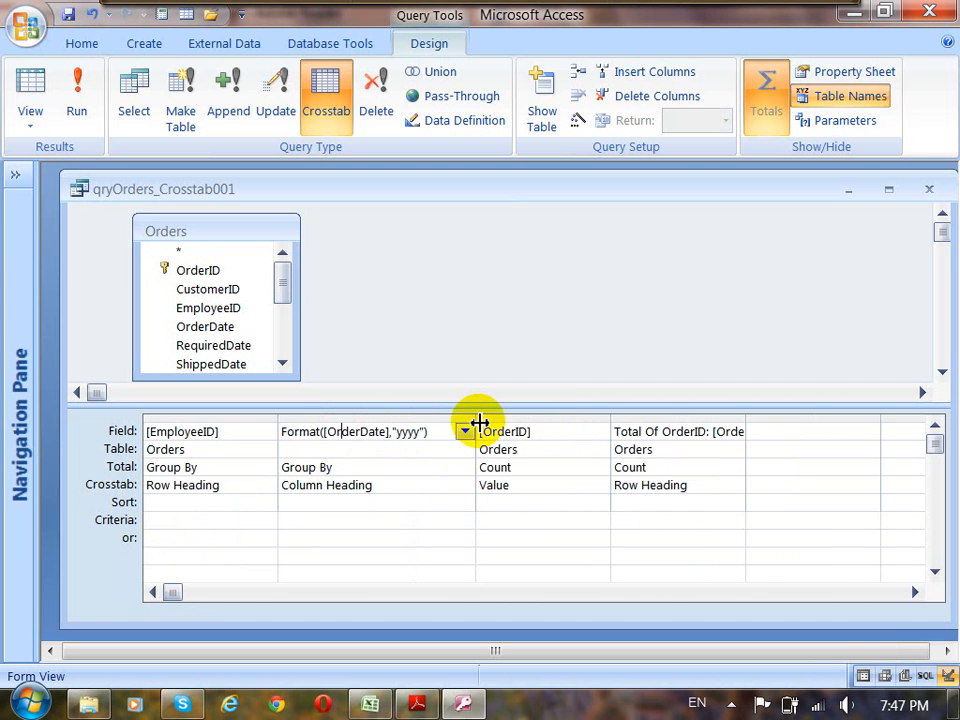
pyautogui.click(213, 328)
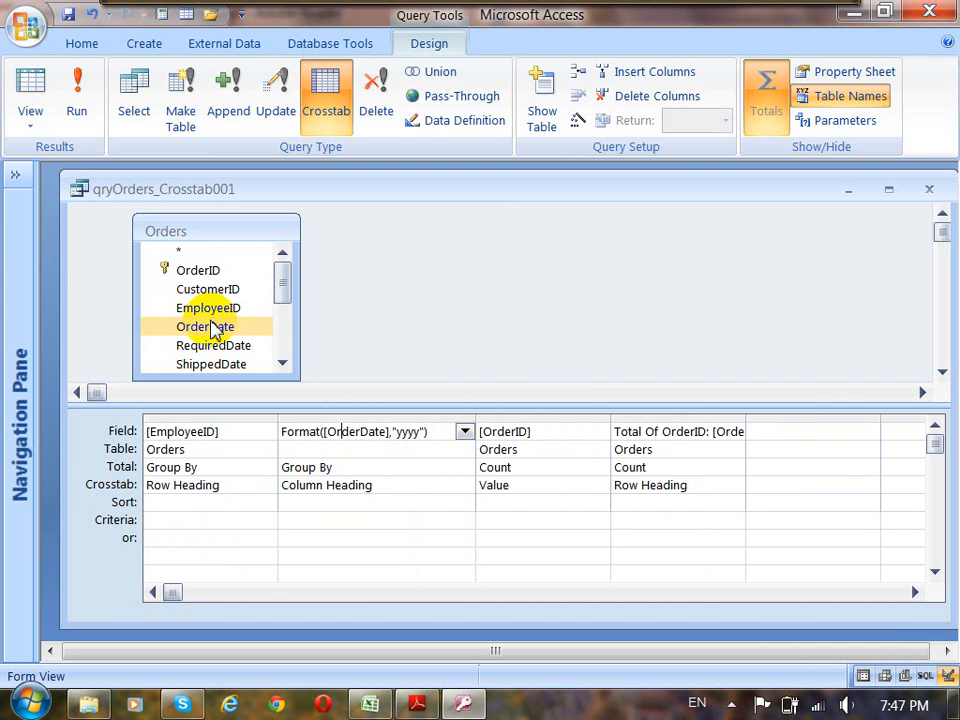
pyautogui.click(210, 328)
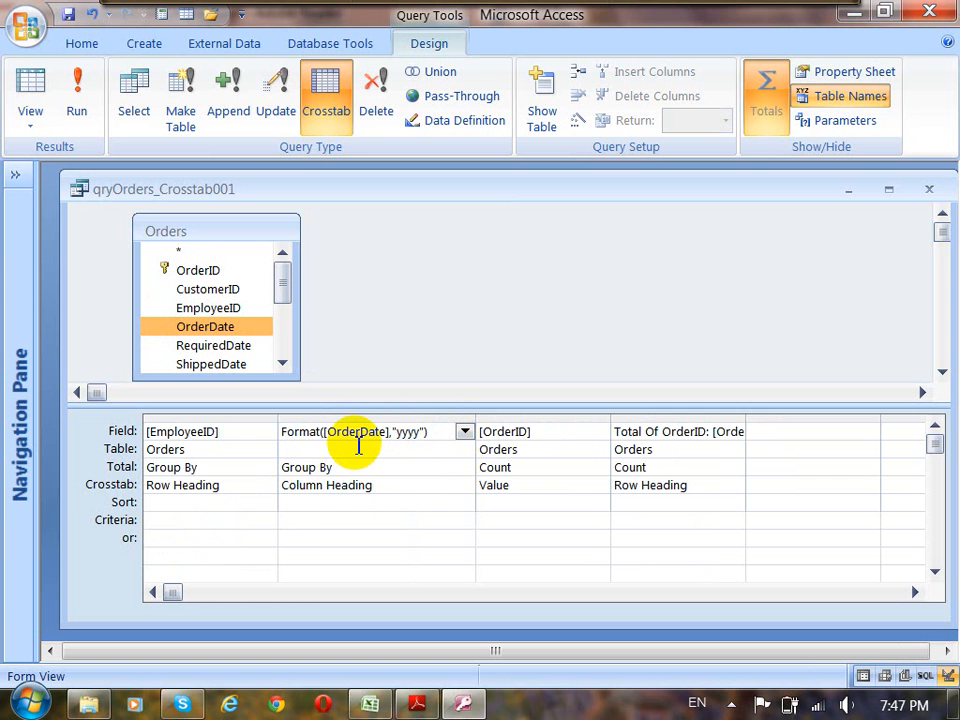
# Open the year column's expression in the Zoom window, examine its [OrderDate] and "yyyy" arguments, and accept it.
pyautogui.moveTo(388, 432); pyautogui.dragTo(324, 432)
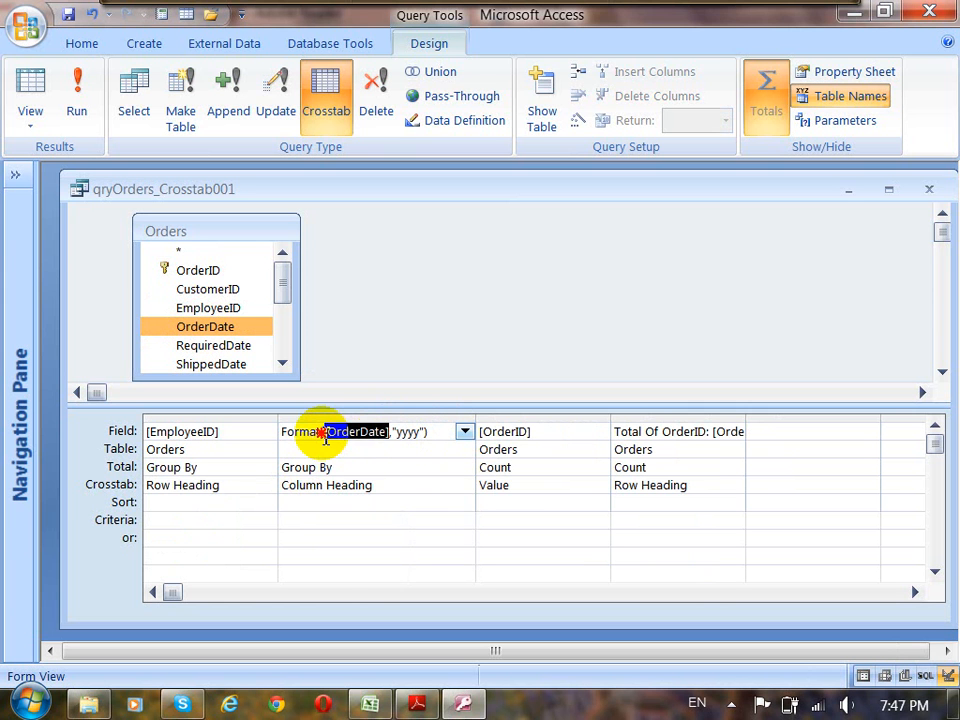
pyautogui.rightClick(330, 436)
pyautogui.click(390, 601)
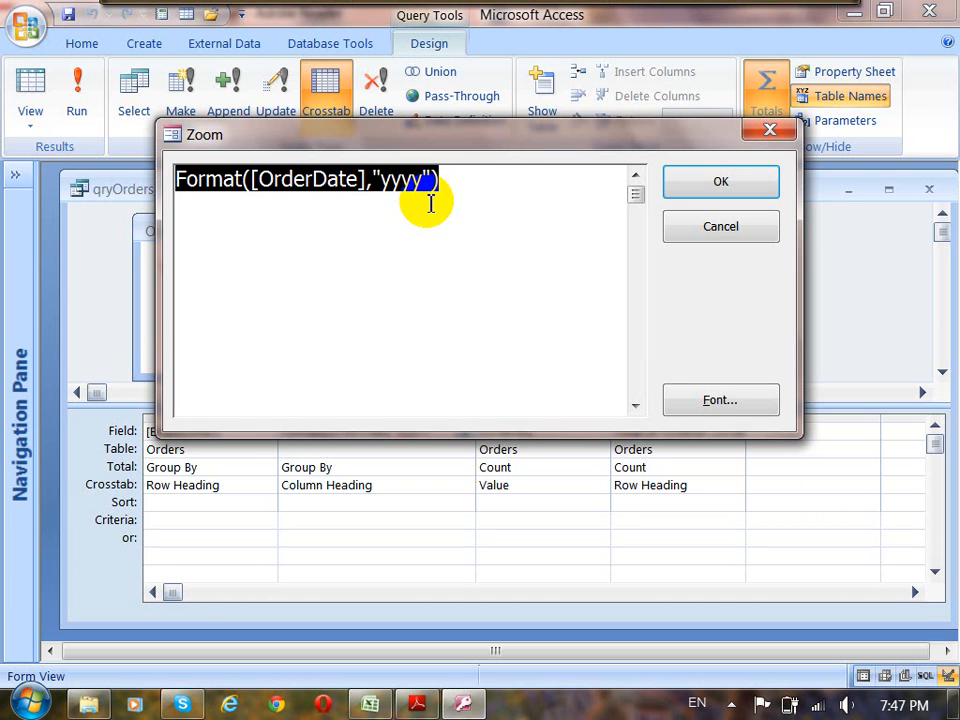
pyautogui.doubleClick(362, 182)
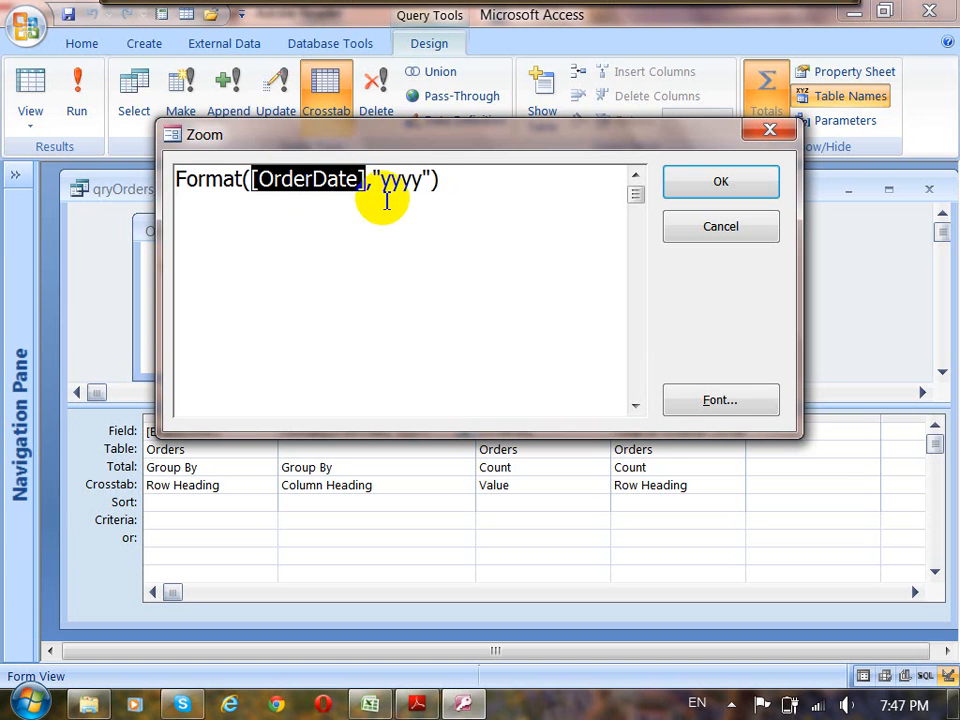
pyautogui.doubleClick(422, 181)
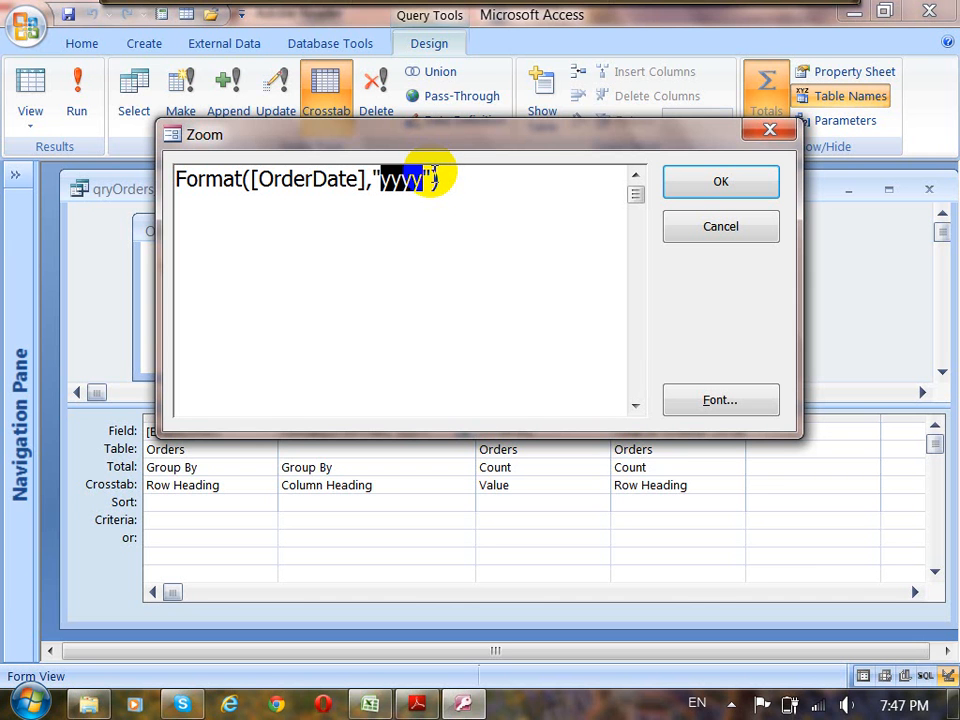
pyautogui.click(707, 203)
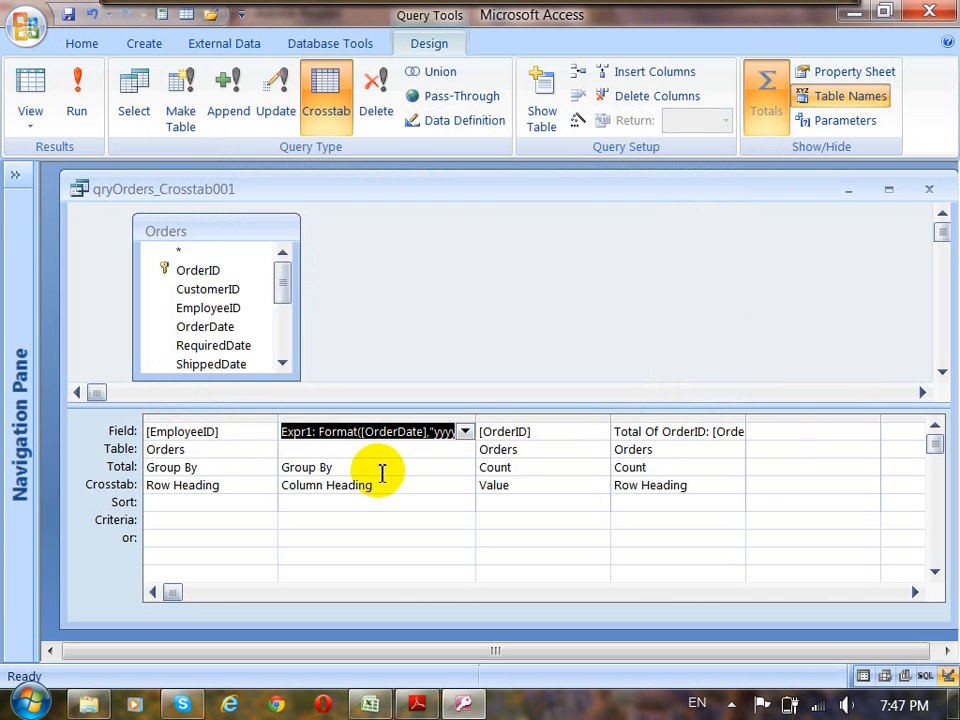
# Try to remove the Expr1 alias from the start of the year column's Format expression.
pyautogui.doubleClick(338, 440)
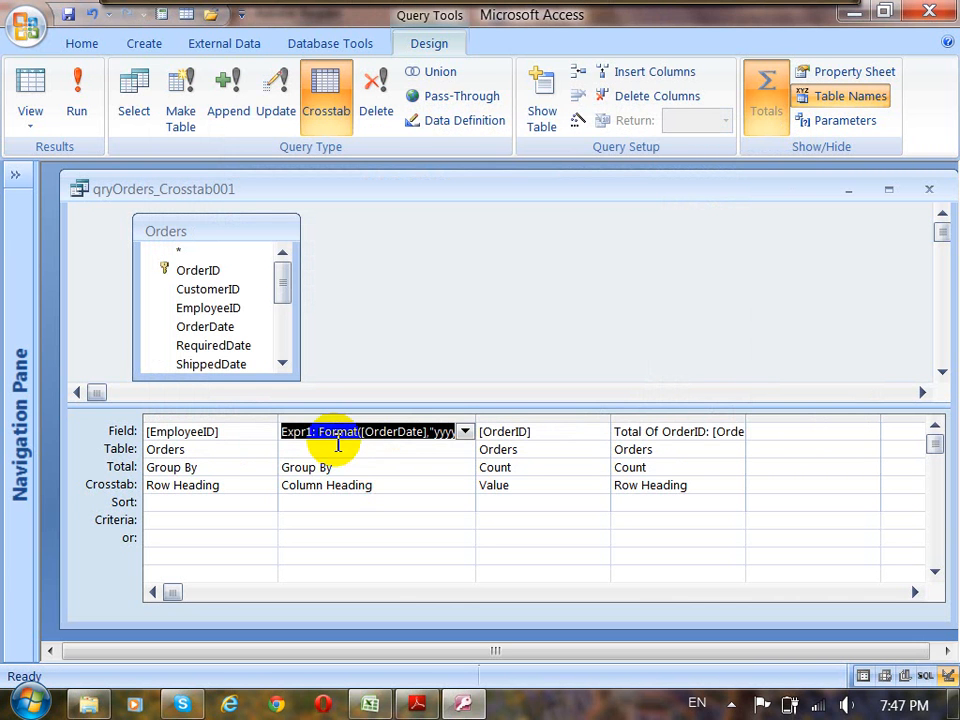
pyautogui.click(320, 430)
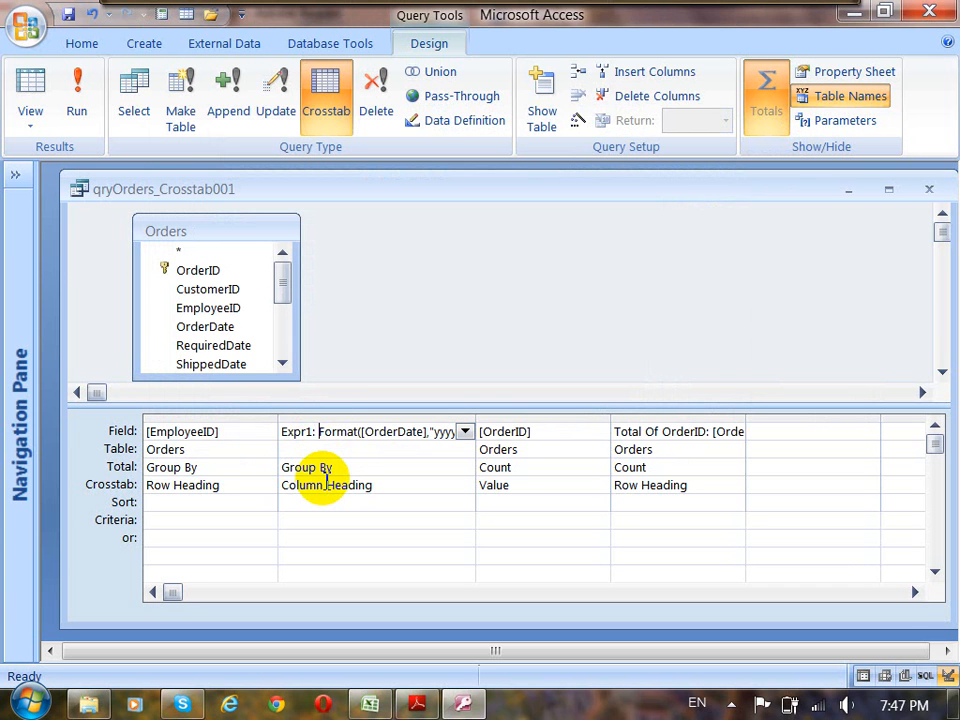
pyautogui.press('BackSpace')
pyautogui.press('BackSpace')
pyautogui.press('BackSpace')
pyautogui.press('BackSpace')
pyautogui.press('BackSpace')
pyautogui.press('BackSpace')
pyautogui.press('BackSpace')
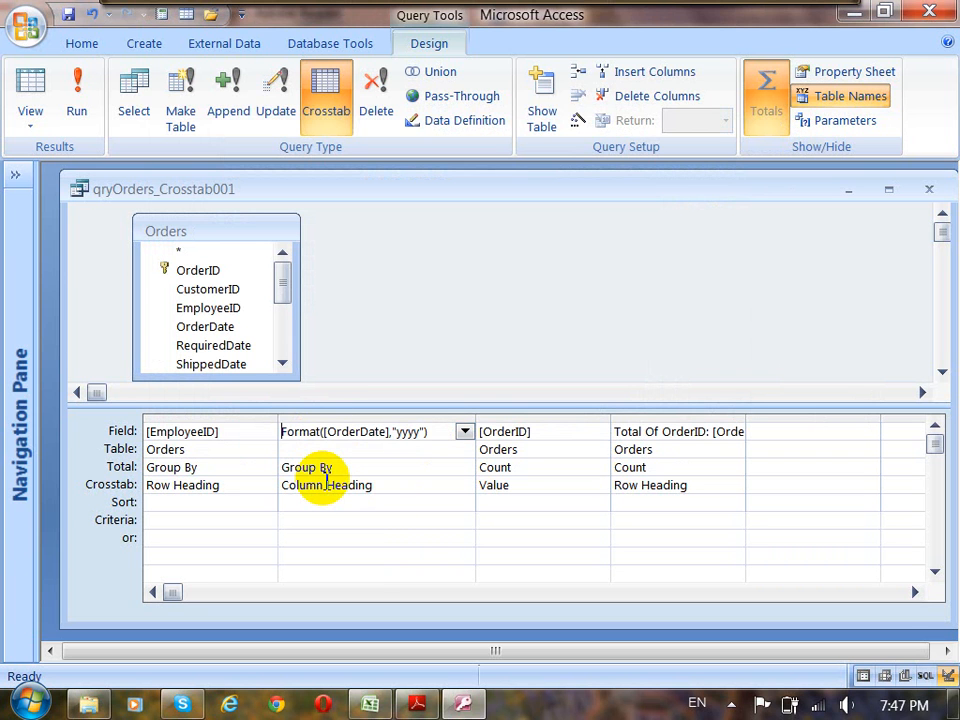
# Check the year column's Total setting and choose Column Heading as its Crosstab option.
pyautogui.click(355, 468)
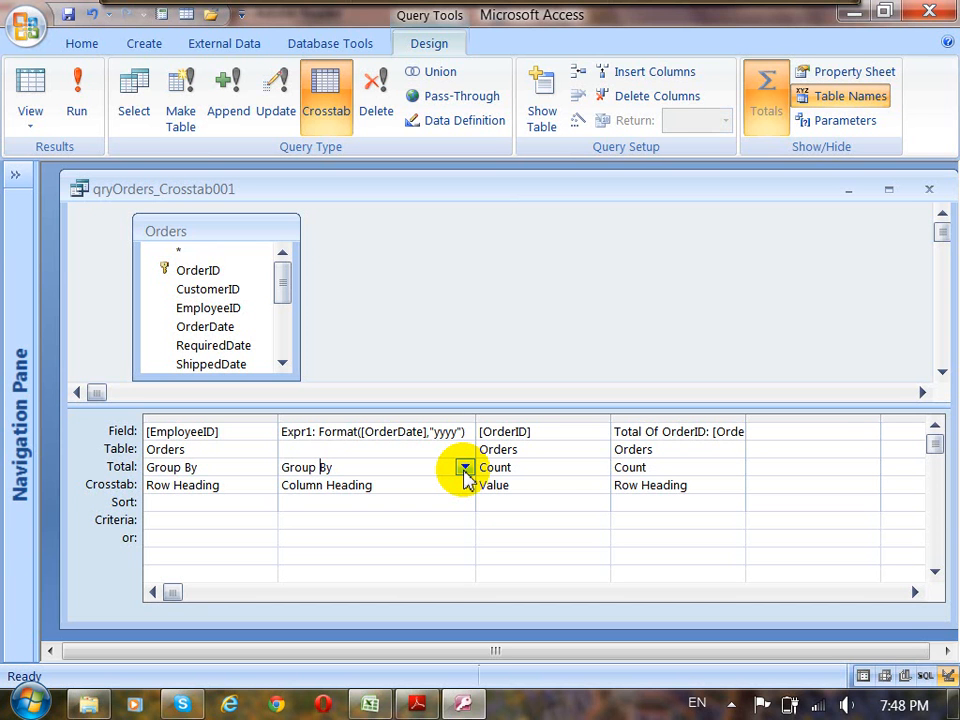
pyautogui.click(430, 488)
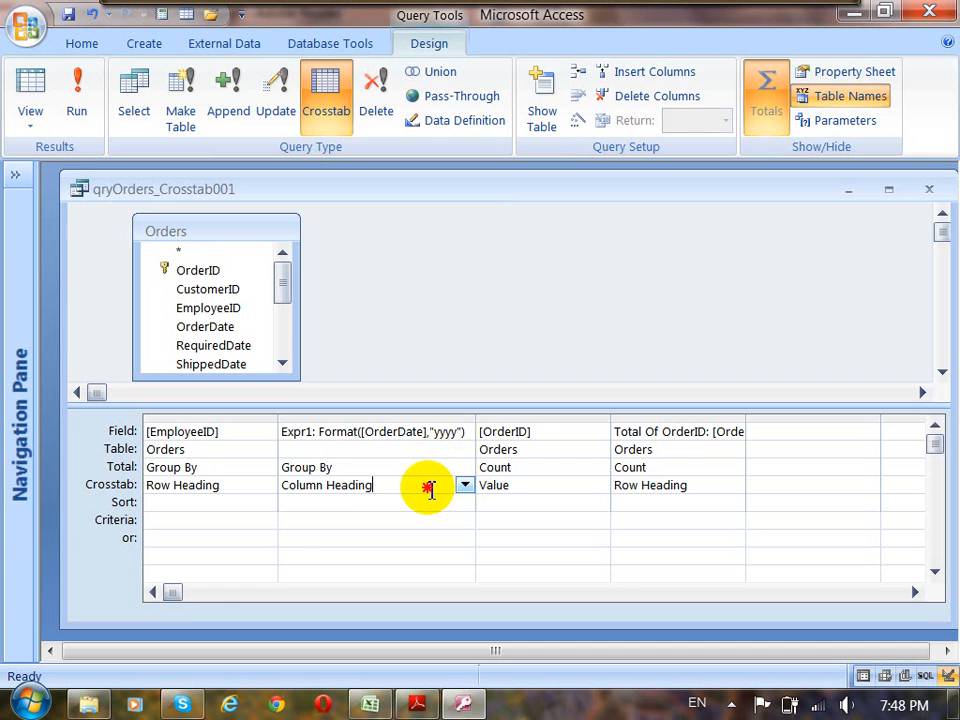
pyautogui.click(463, 486)
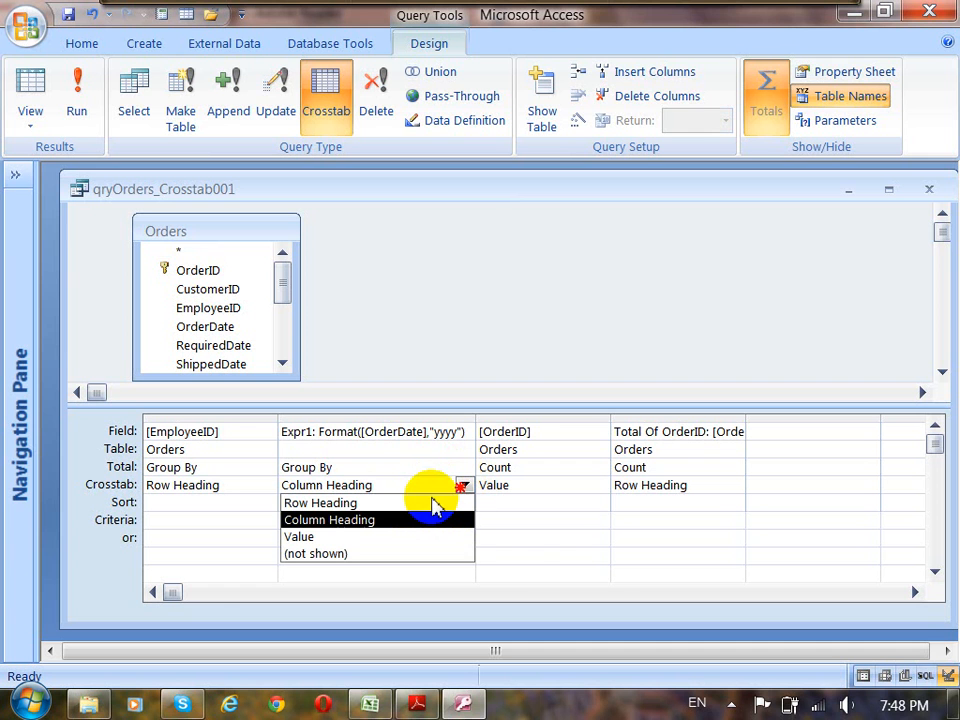
pyautogui.click(398, 530)
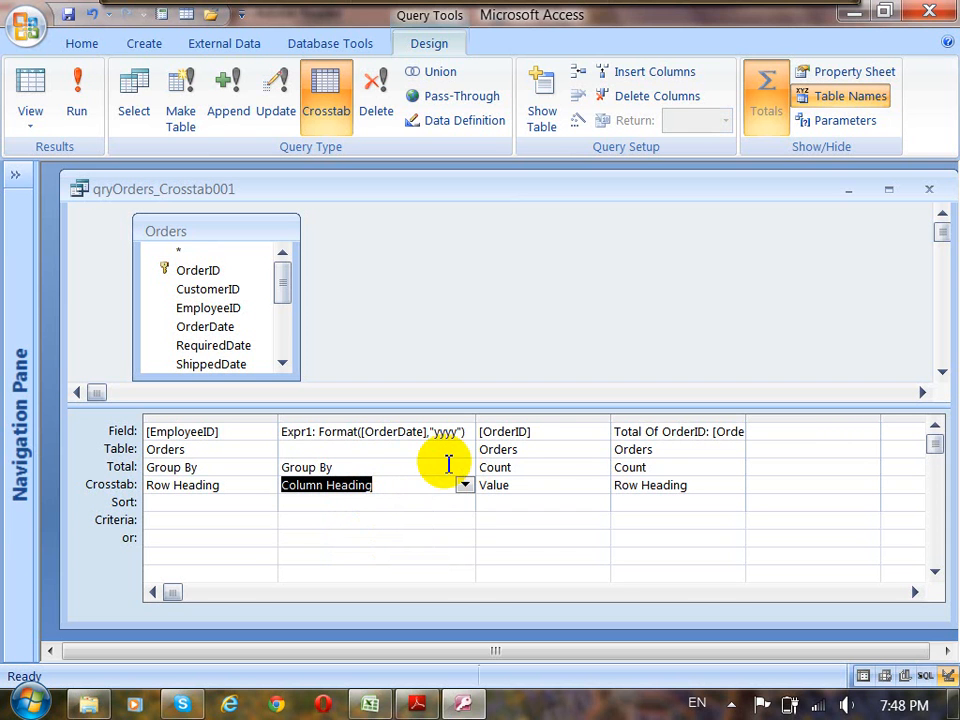
# Examine the OrderID column's source field, table and Total setting, and choose Value as its Crosstab option.
pyautogui.click(560, 437)
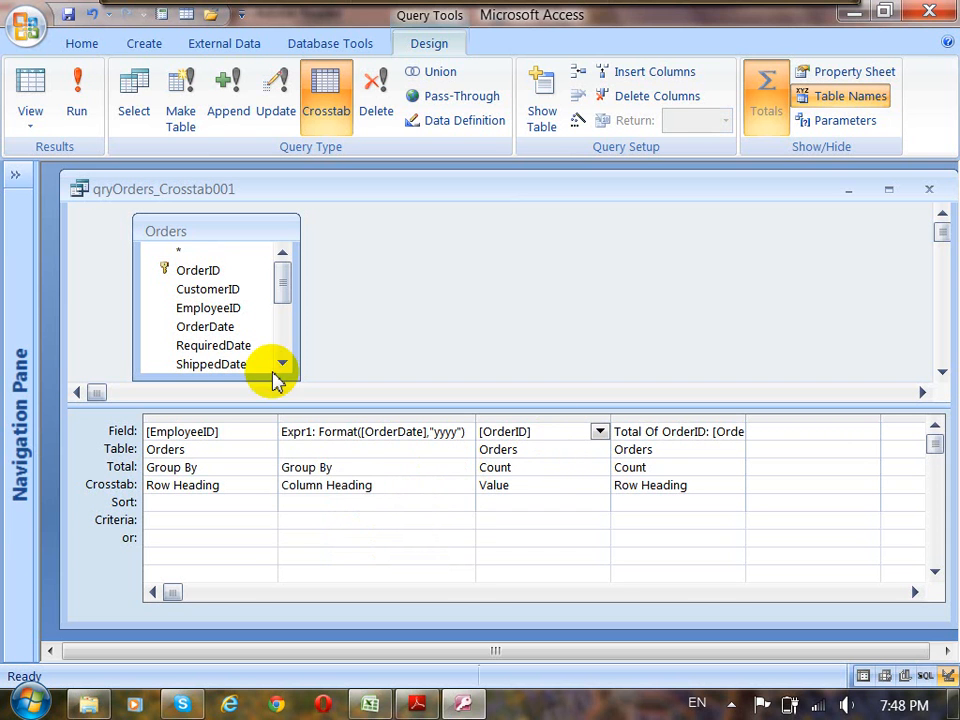
pyautogui.click(207, 272)
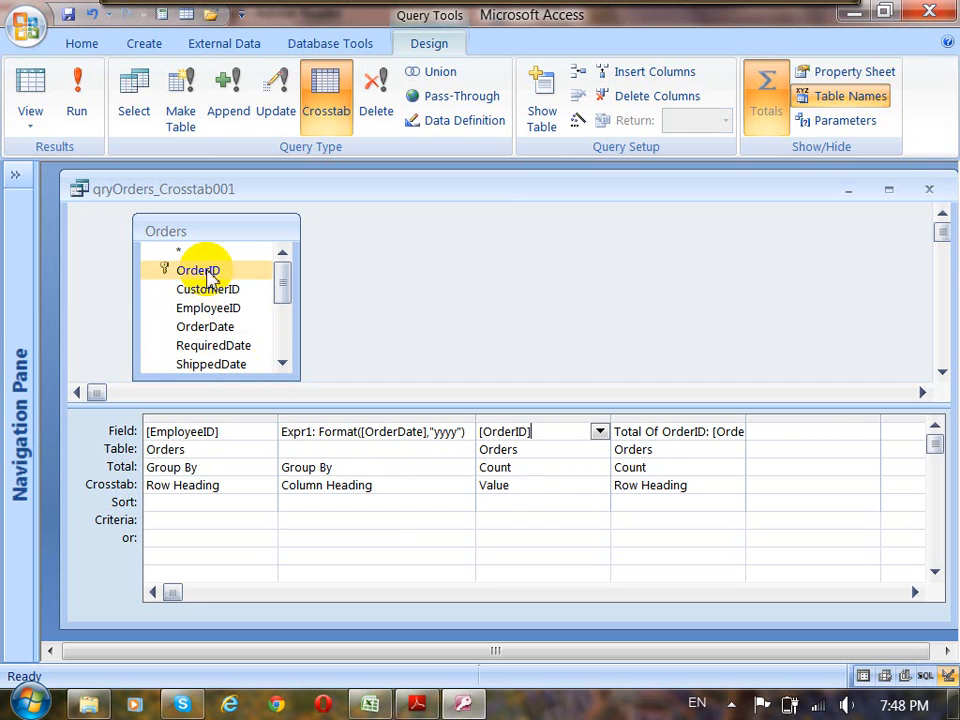
pyautogui.click(530, 451)
pyautogui.click(487, 467)
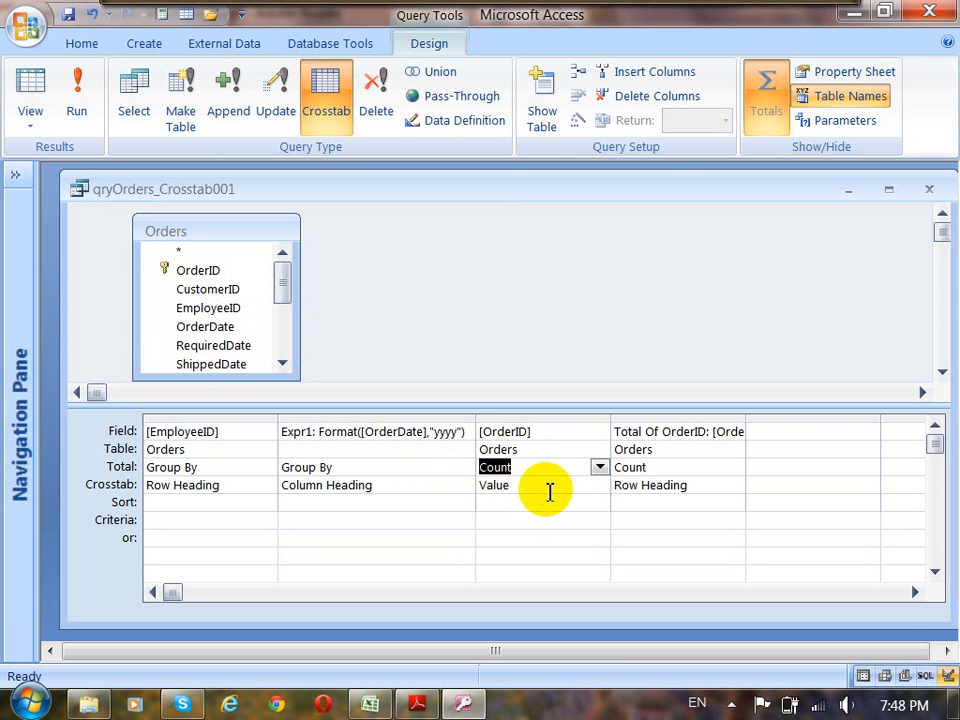
pyautogui.click(548, 490)
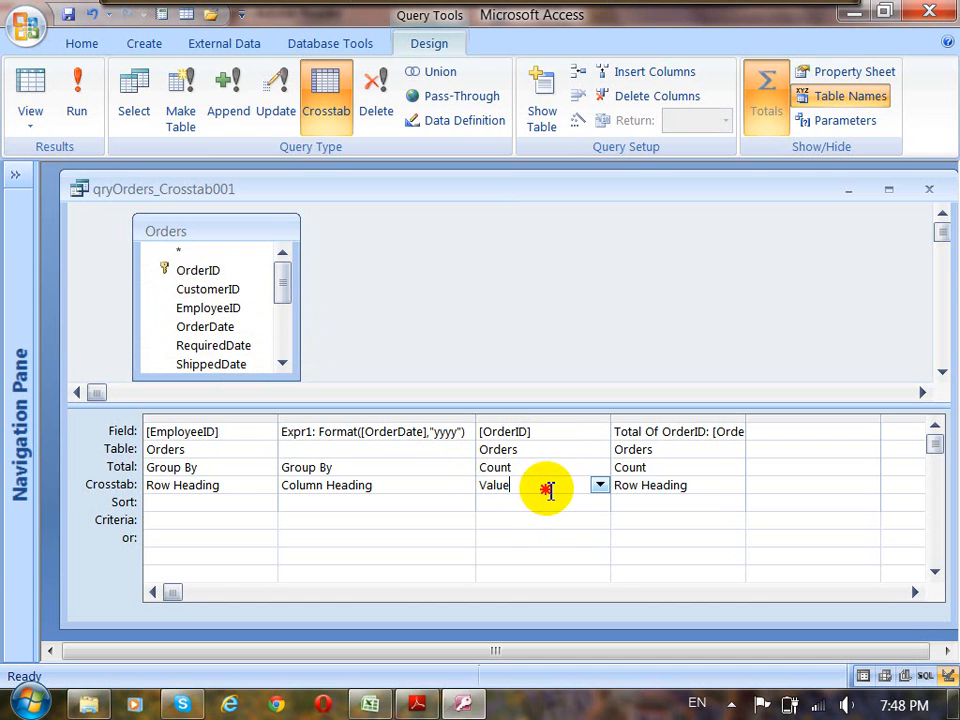
pyautogui.click(598, 485)
pyautogui.click(541, 537)
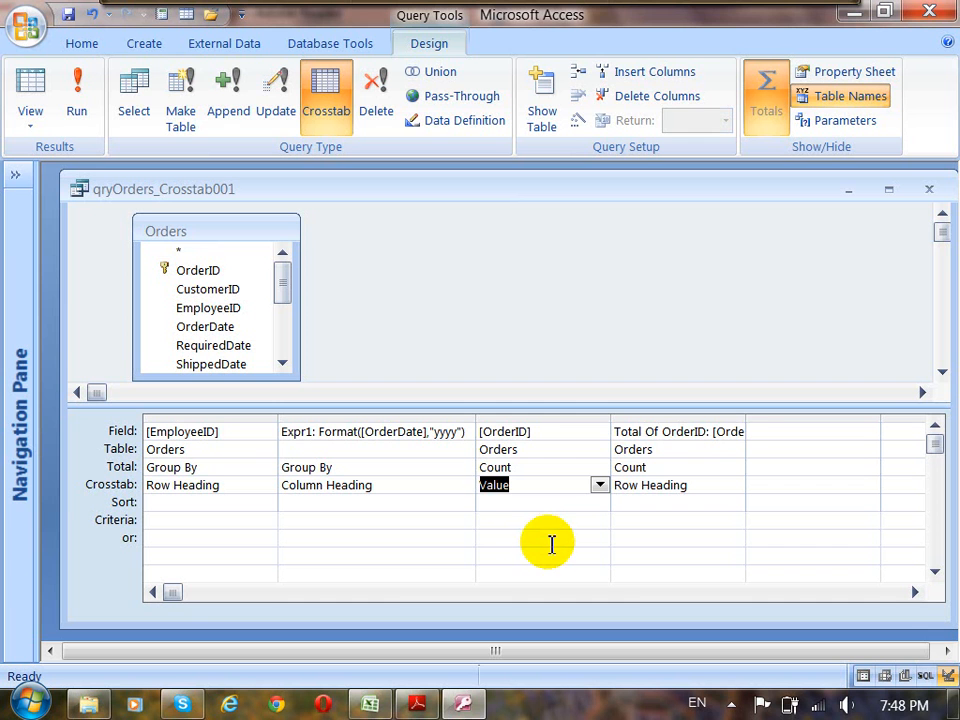
# Widen the Total Of OrderID column to show its full expression, and examine its Total setting and Row Heading role alongside EmployeeID.
pyautogui.click(684, 432)
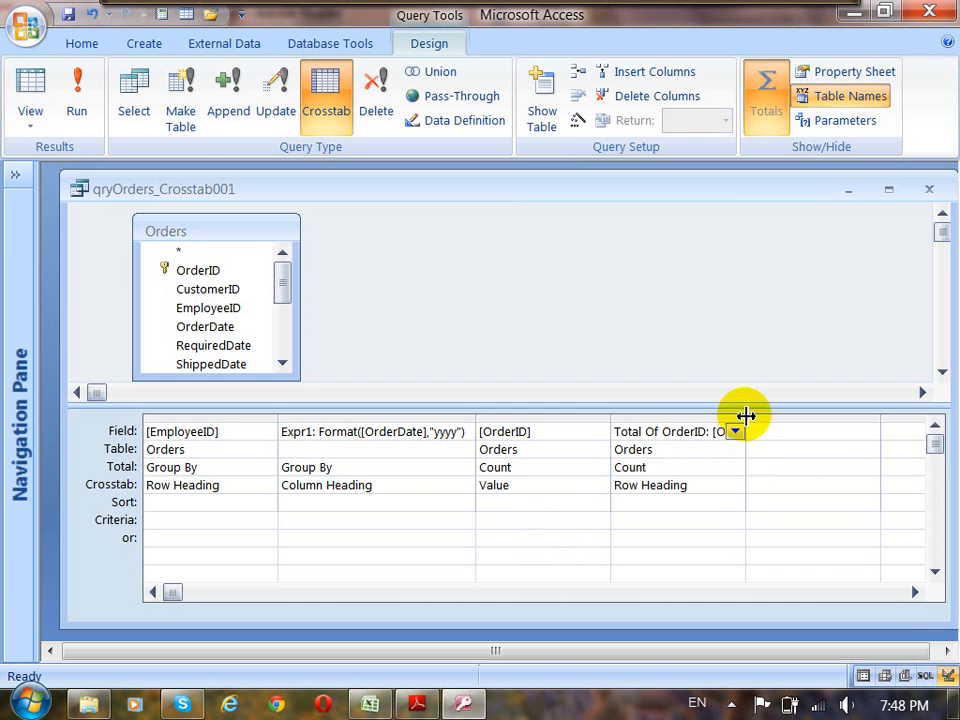
pyautogui.moveTo(746, 415); pyautogui.dragTo(846, 421)
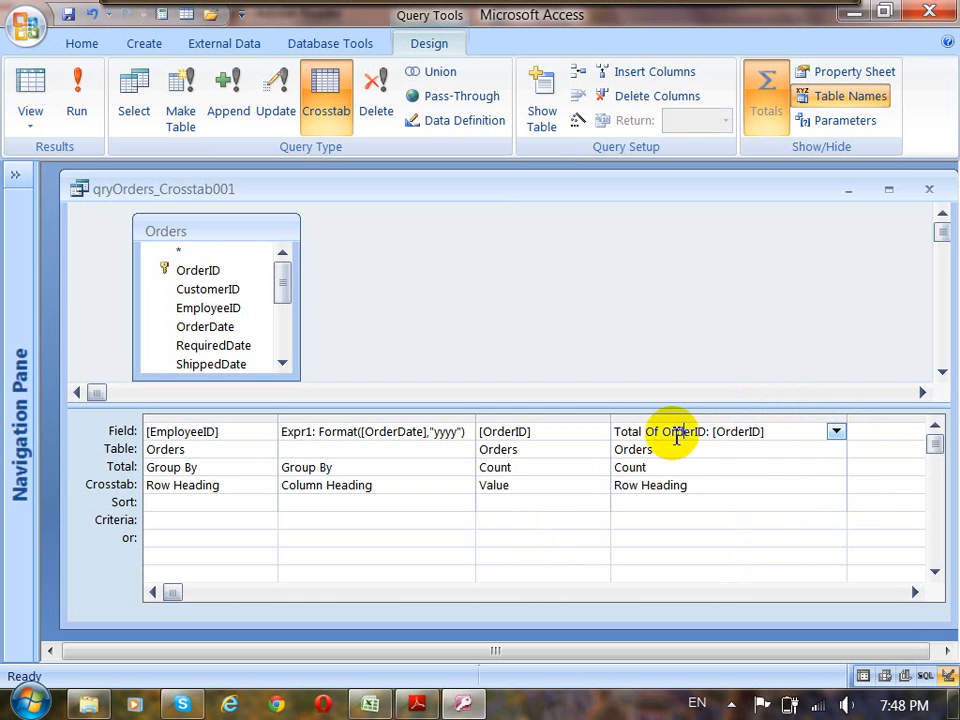
pyautogui.click(707, 431)
pyautogui.moveTo(767, 433); pyautogui.dragTo(710, 438)
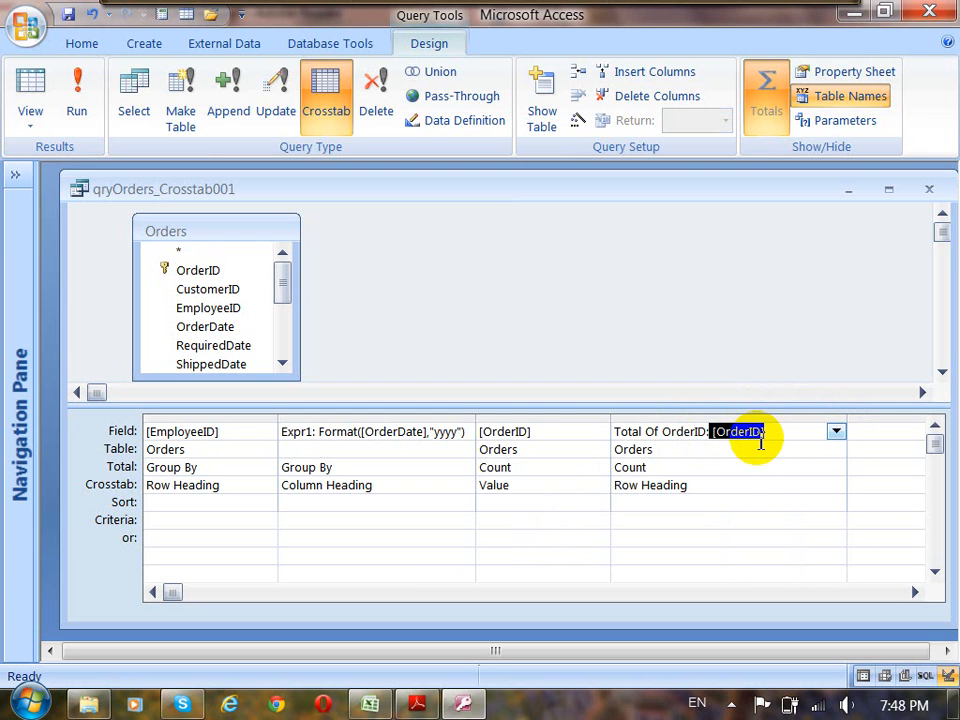
pyautogui.click(657, 466)
pyautogui.click(611, 474)
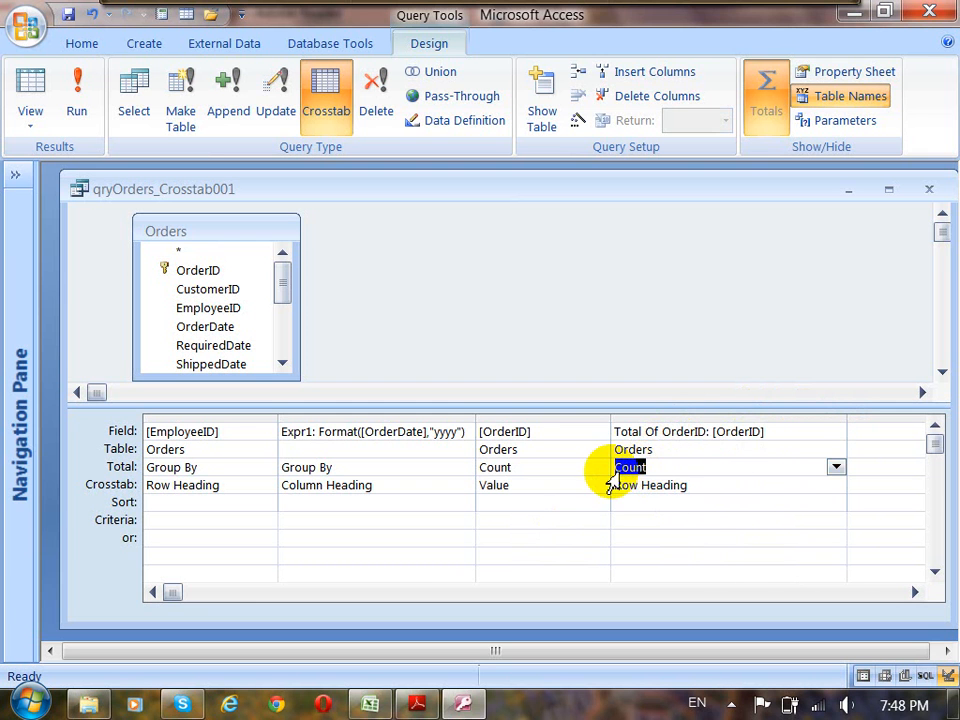
pyautogui.click(699, 487)
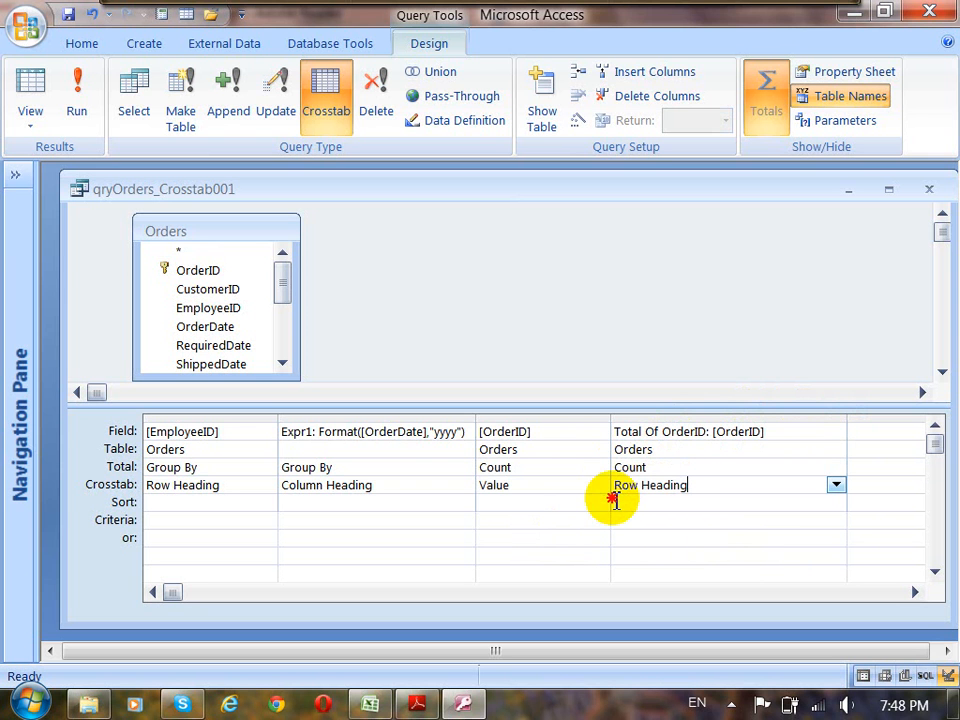
pyautogui.click(612, 496)
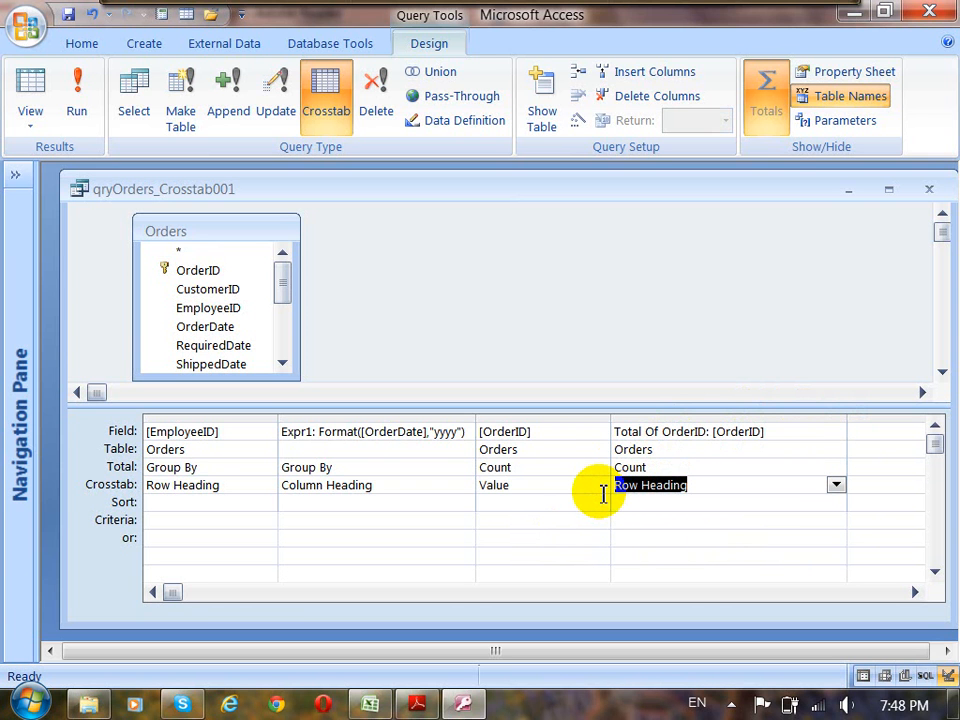
pyautogui.click(210, 488)
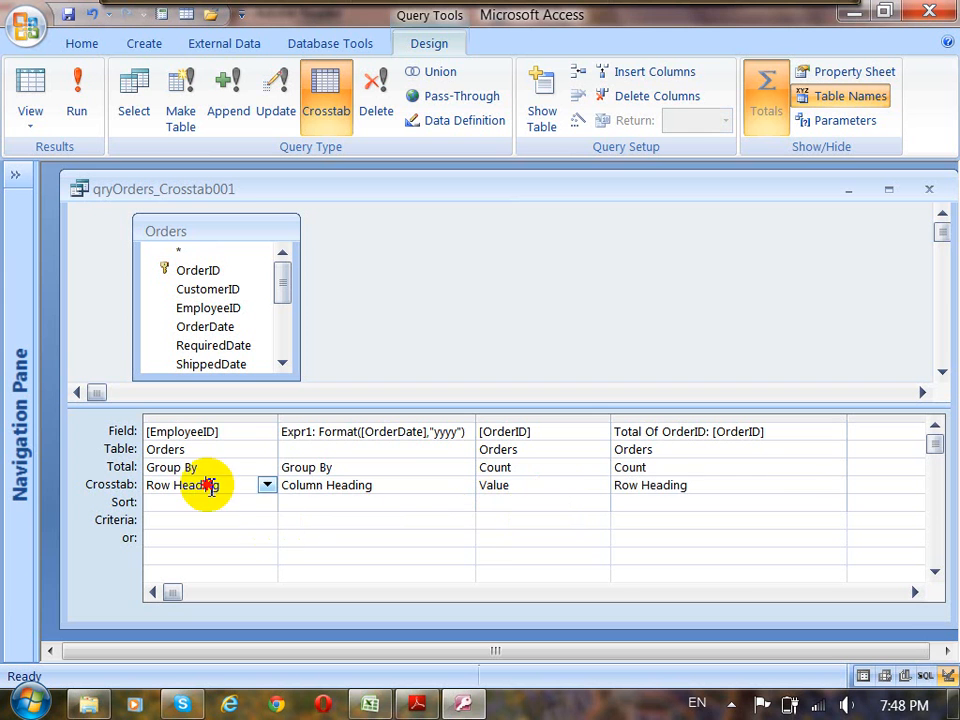
pyautogui.click(654, 484)
# Run the crosstab query and examine the order totals for the second and third employees.
pyautogui.click(77, 105)
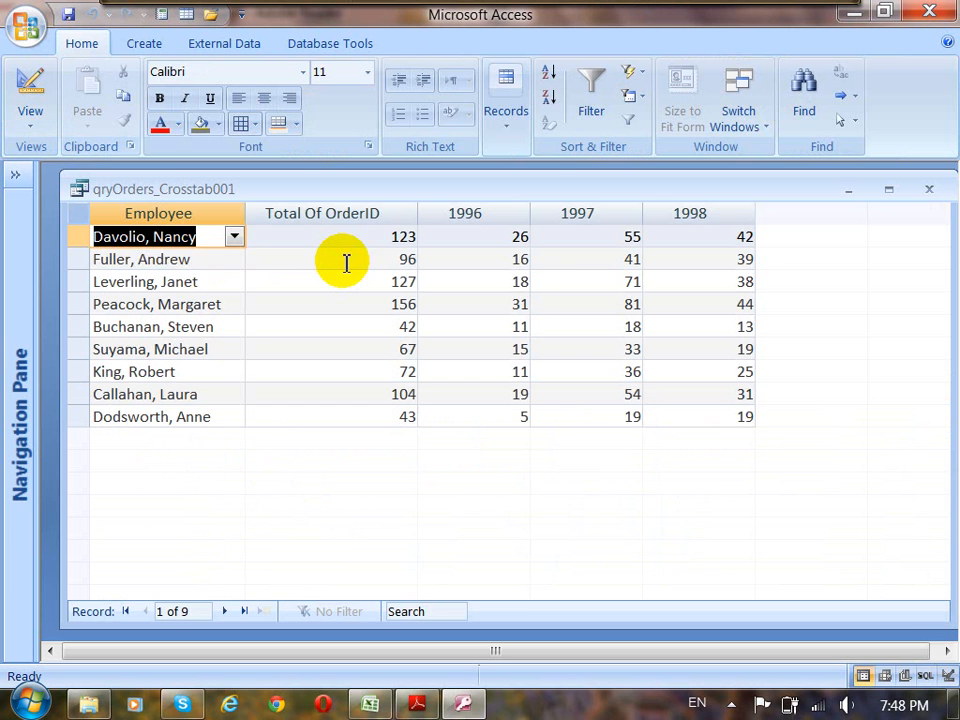
pyautogui.click(72, 259)
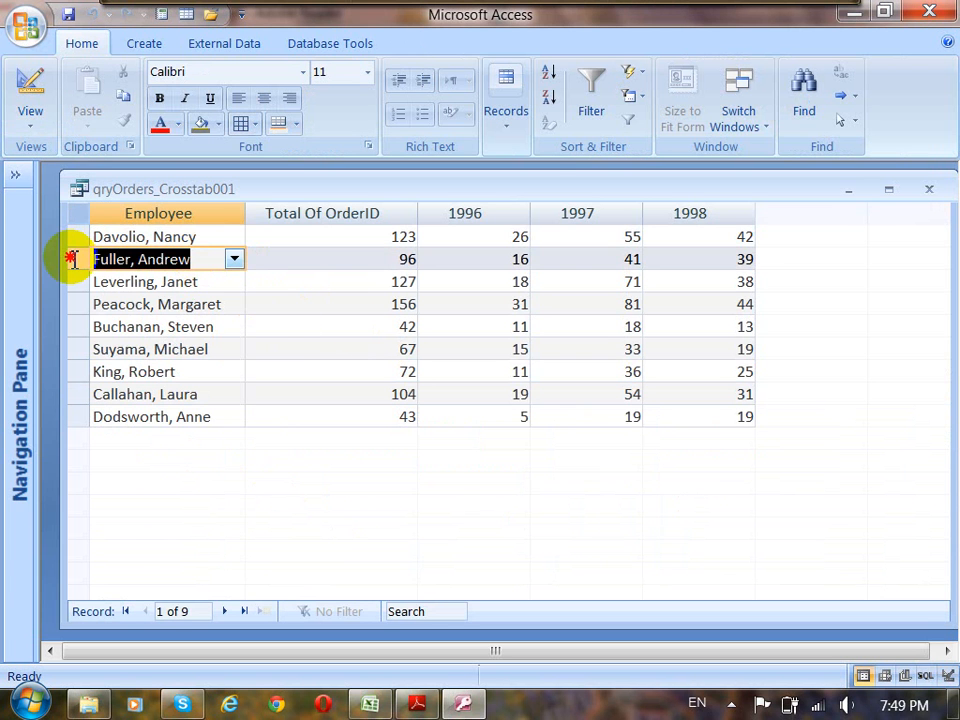
pyautogui.click(86, 282)
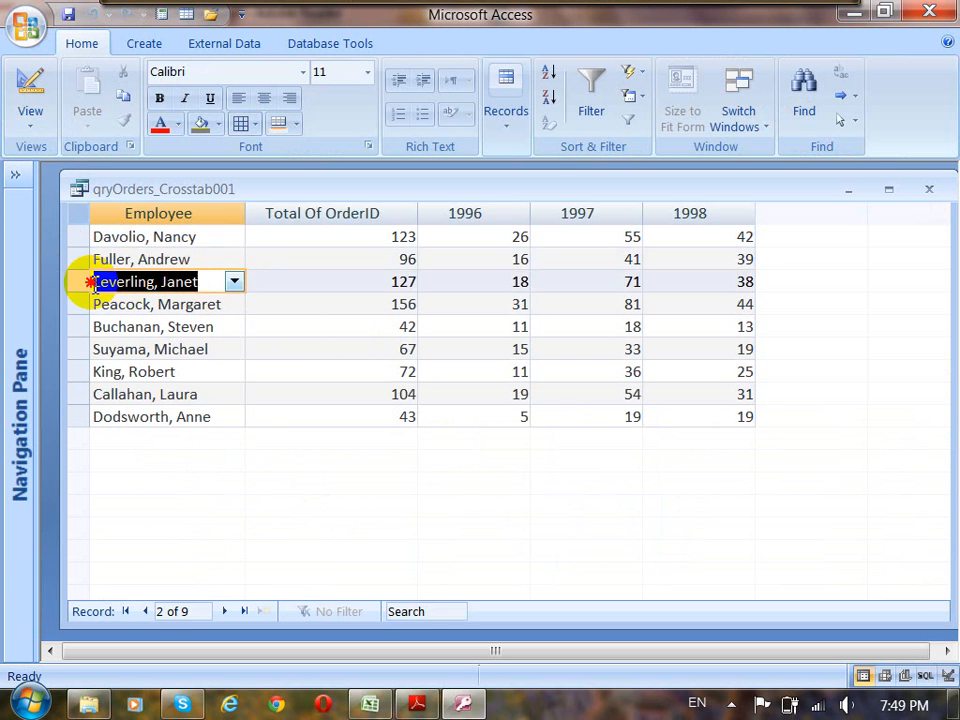
# Examine the order totals for the fourth, fifth and sixth employees in the crosstab results.
pyautogui.click(392, 304)
pyautogui.doubleClick(419, 326)
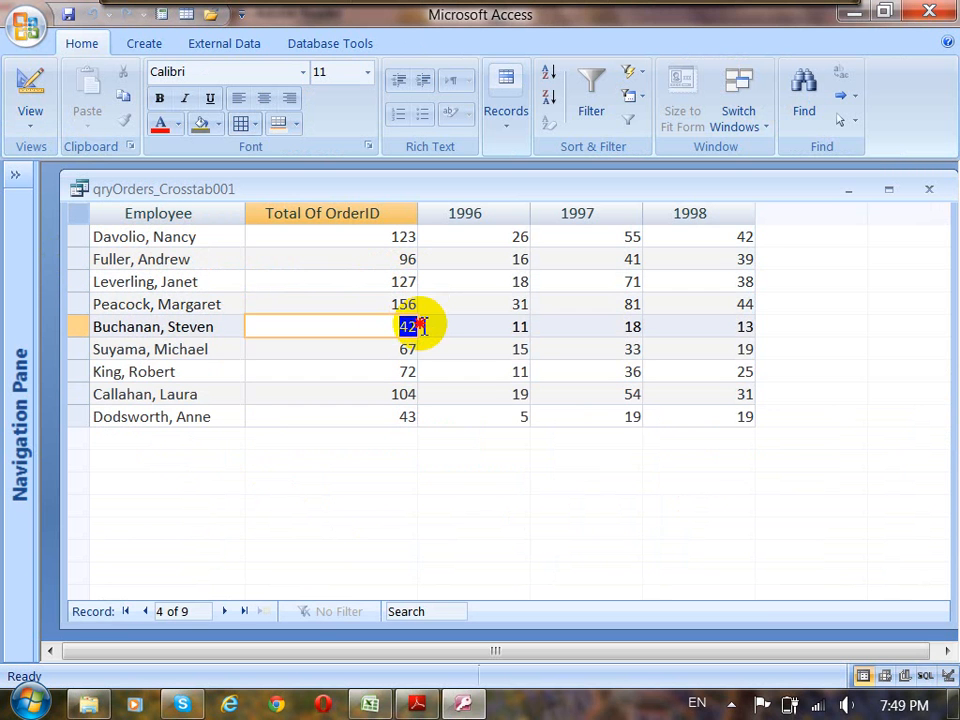
pyautogui.doubleClick(414, 349)
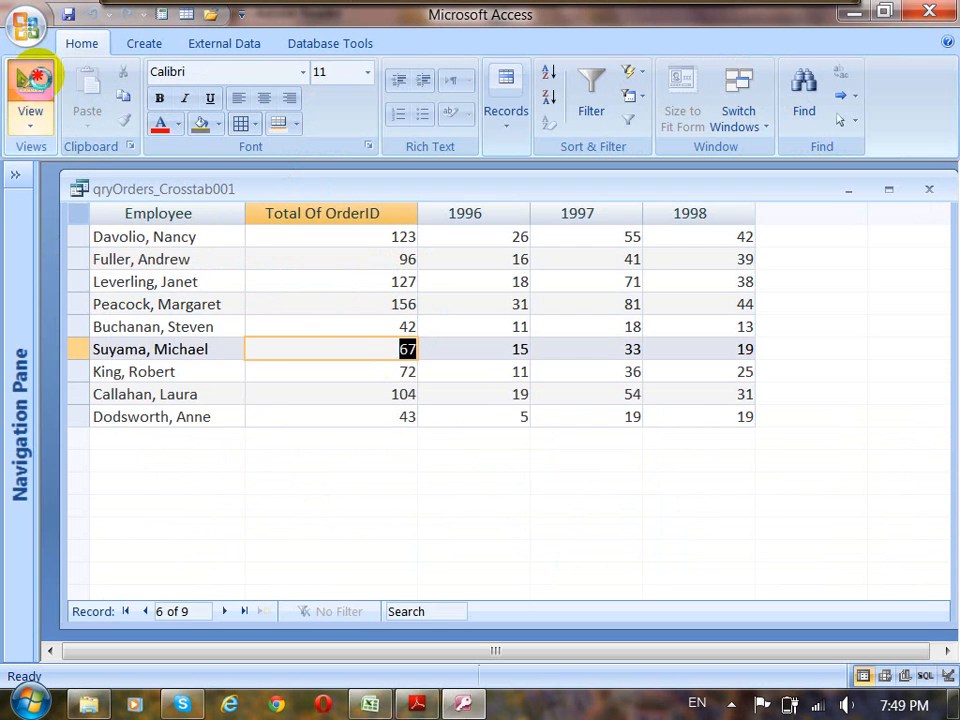
# Return the crosstab query to Design View and check the Total Of OrderID column's Row Heading setting.
pyautogui.click(30, 78)
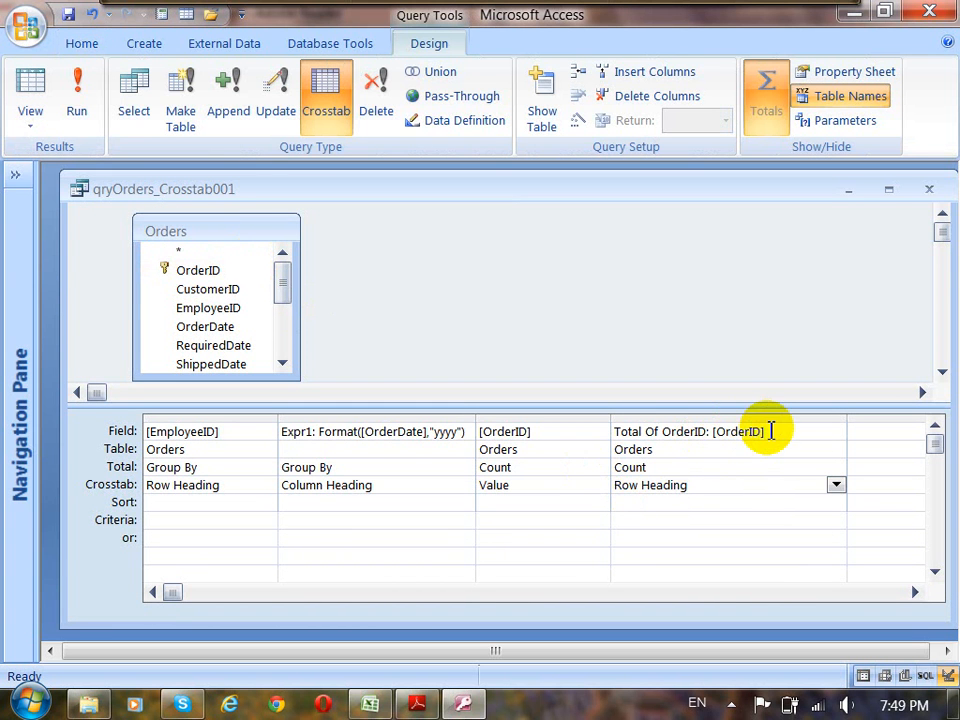
pyautogui.click(701, 487)
pyautogui.moveTo(701, 488); pyautogui.dragTo(604, 488)
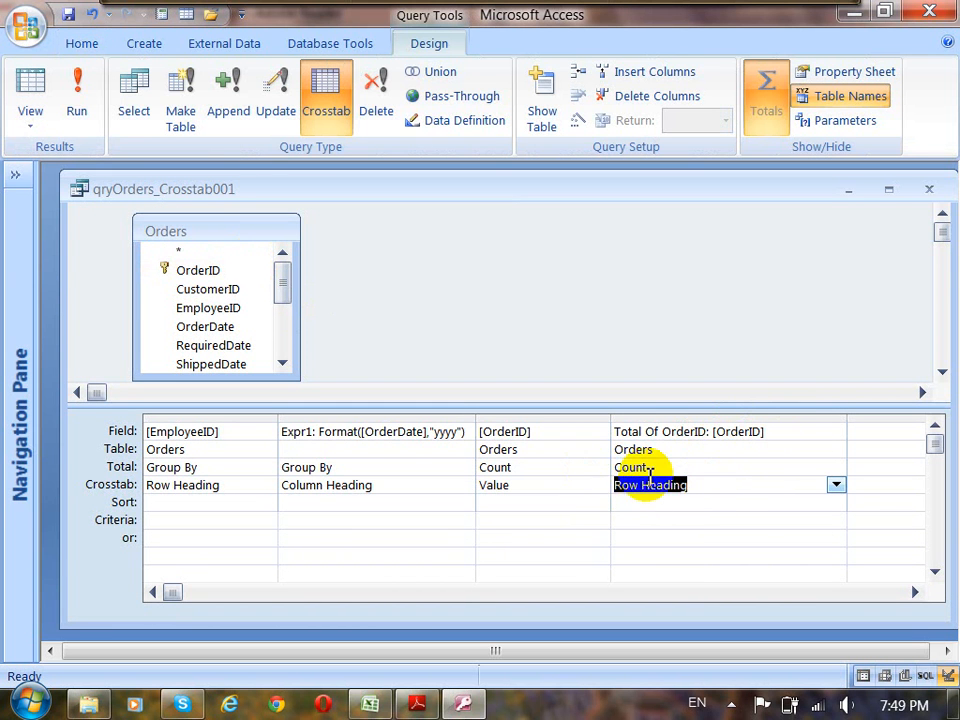
# Enlarge the Total Of OrderID field expression to examine its alias and source field, and check the EmployeeID column's Crosstab role.
pyautogui.click(782, 431)
pyautogui.rightClick(782, 431)
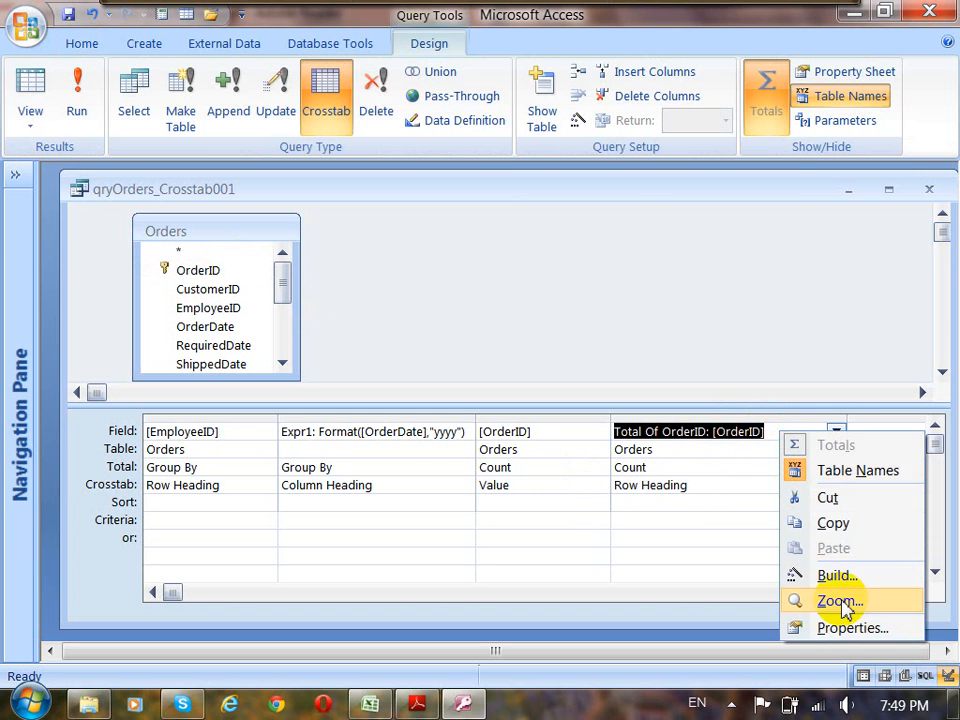
pyautogui.click(840, 602)
pyautogui.click(343, 187)
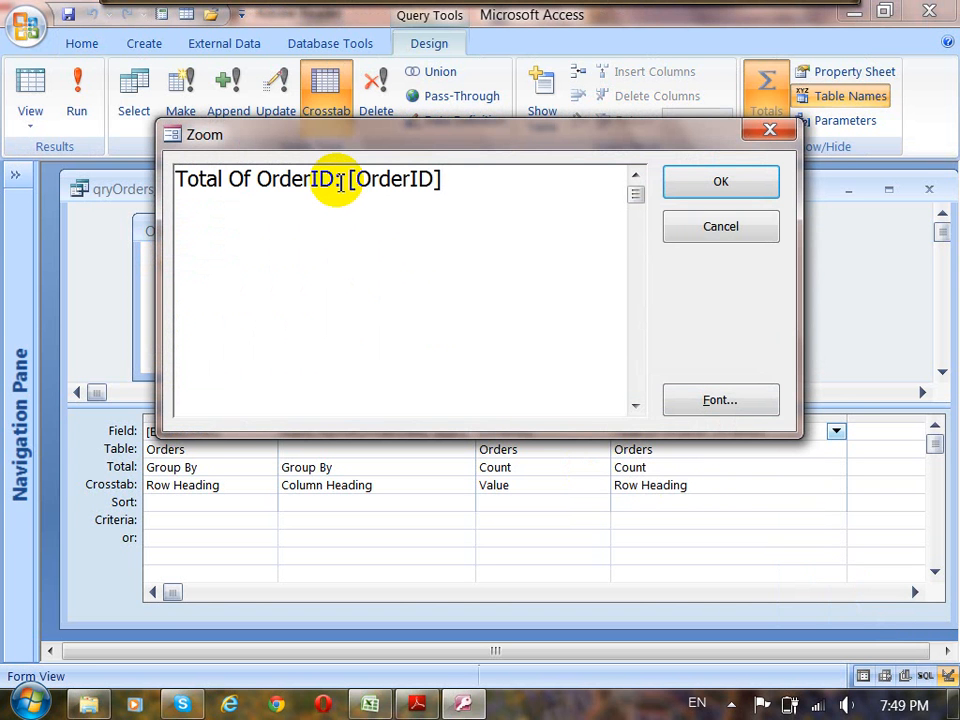
pyautogui.press('End')
pyautogui.moveTo(327, 188); pyautogui.dragTo(177, 188)
pyautogui.click(336, 180)
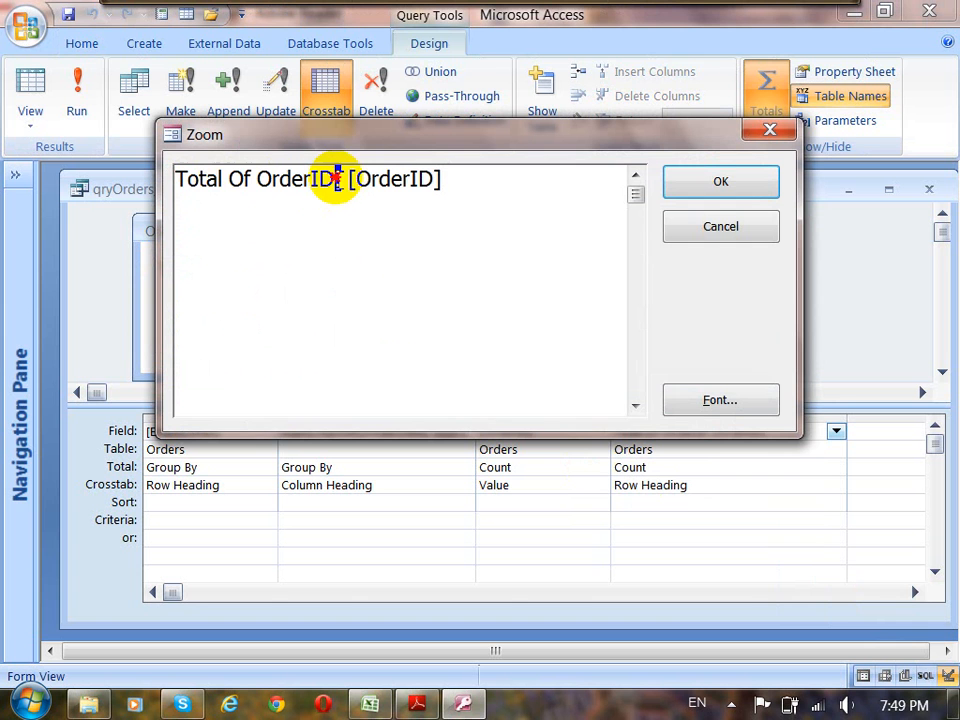
pyautogui.moveTo(346, 180); pyautogui.dragTo(468, 180)
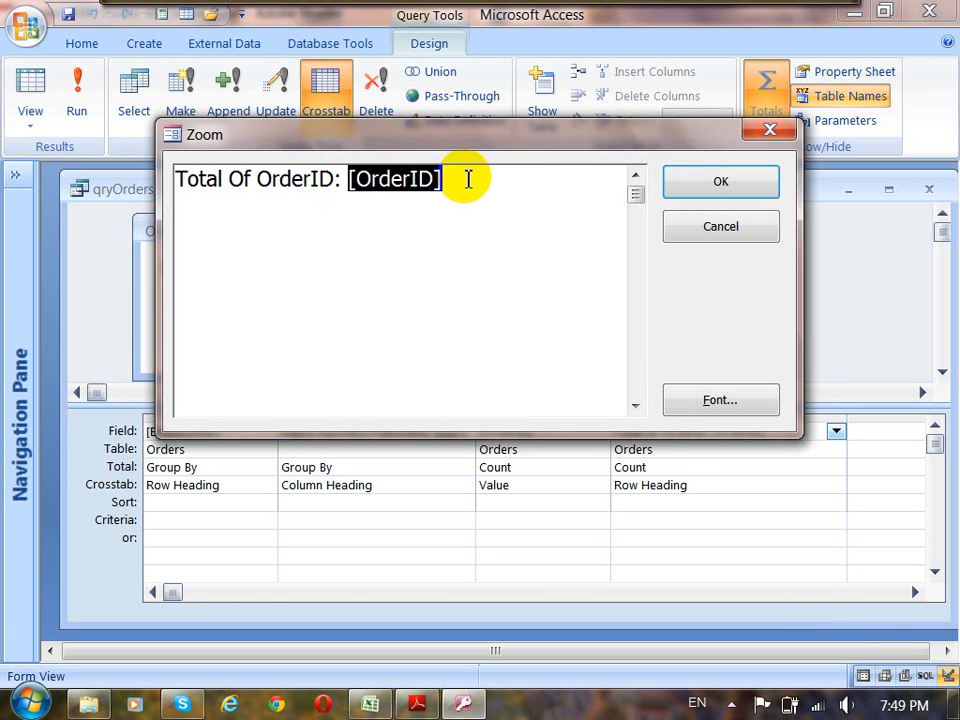
pyautogui.click(688, 181)
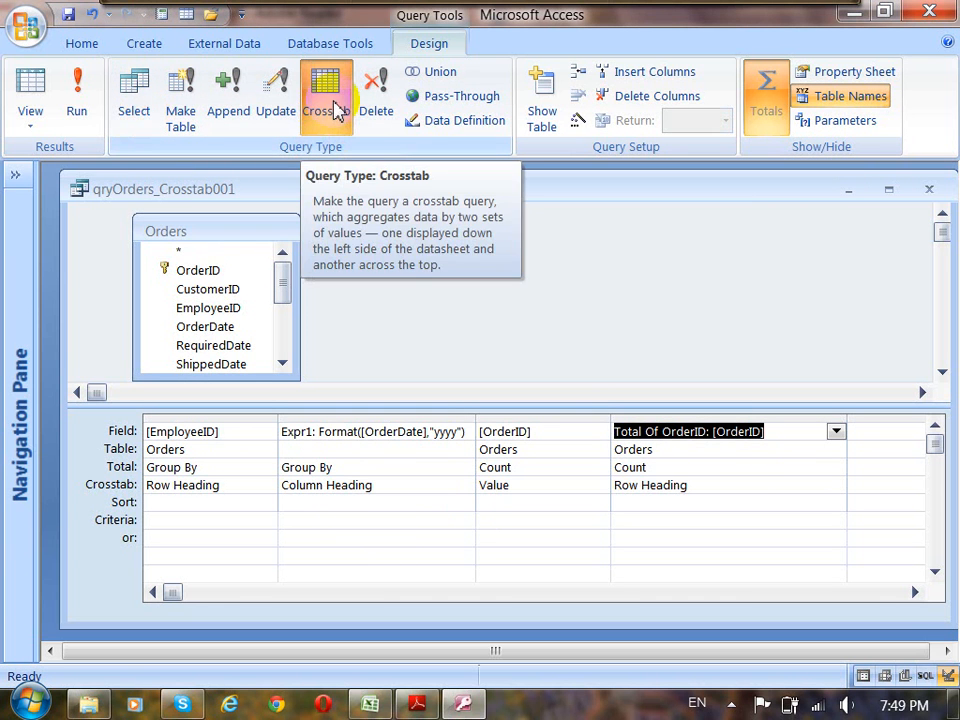
pyautogui.click(227, 486)
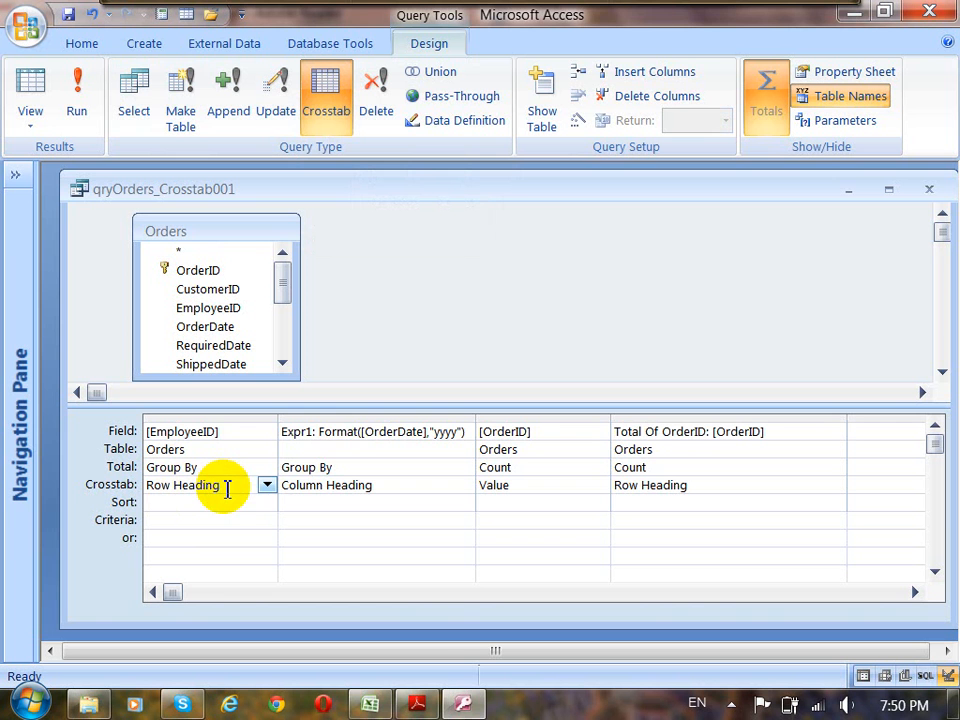
pyautogui.click(474, 301)
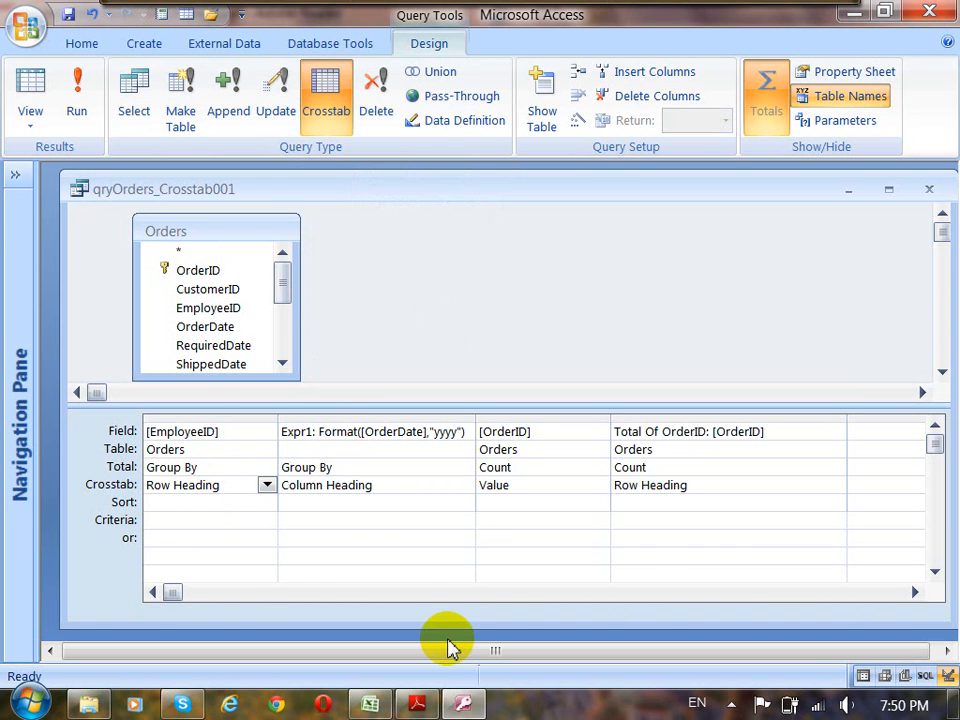
# Switch to the course notes in Adobe Reader and review the Crosstab Query section from the wizard instructions to the lab exercises.
pyautogui.hotkey('alt', 'Tab')
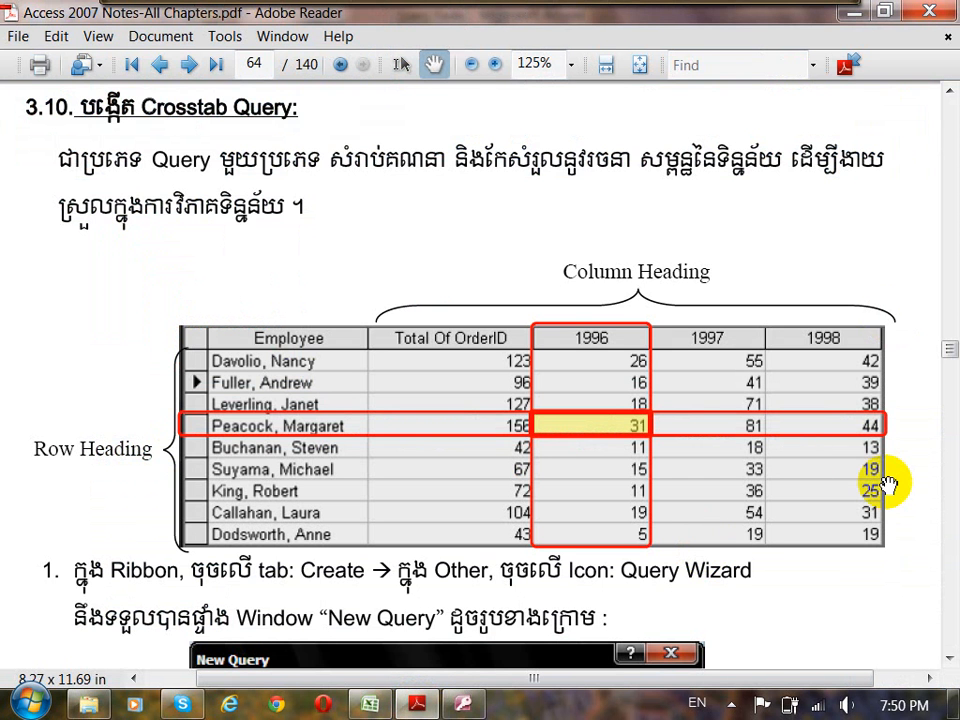
pyautogui.scroll(-10, 888, 484)
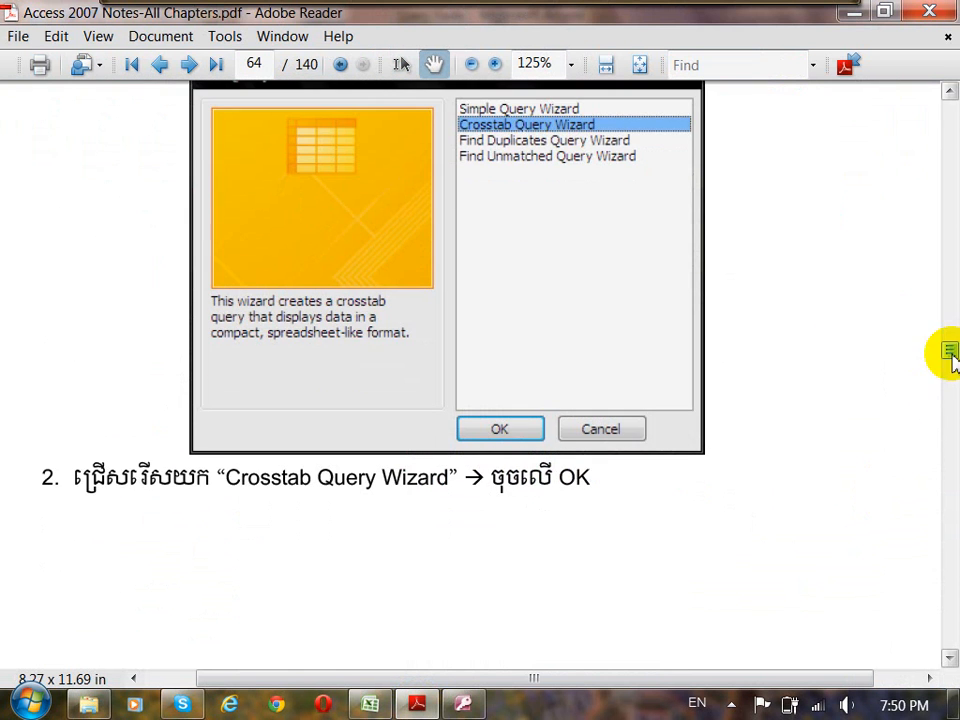
pyautogui.scroll(-5, 950, 355)
pyautogui.scroll(-5, 947, 458)
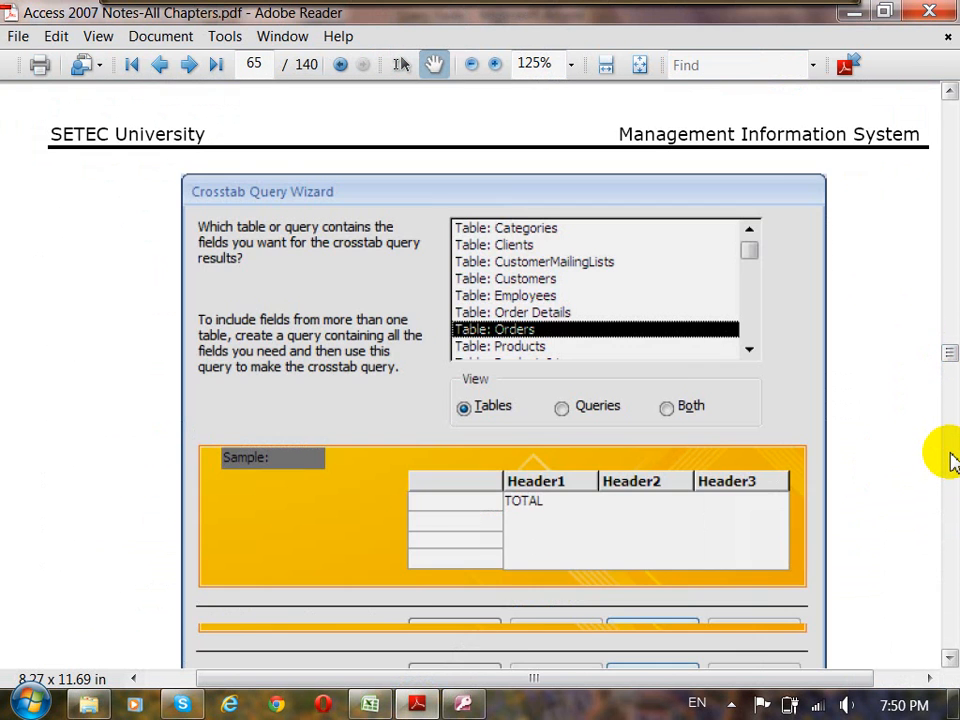
pyautogui.scroll(-20, 950, 460)
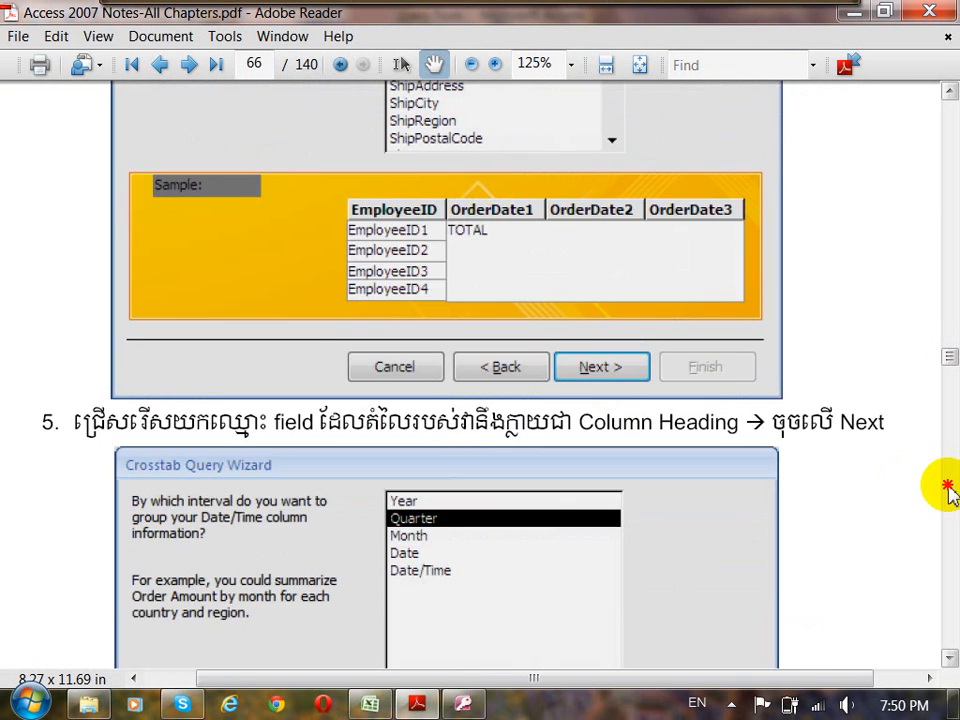
pyautogui.scroll(-15, 948, 492)
pyautogui.scroll(-15, 950, 492)
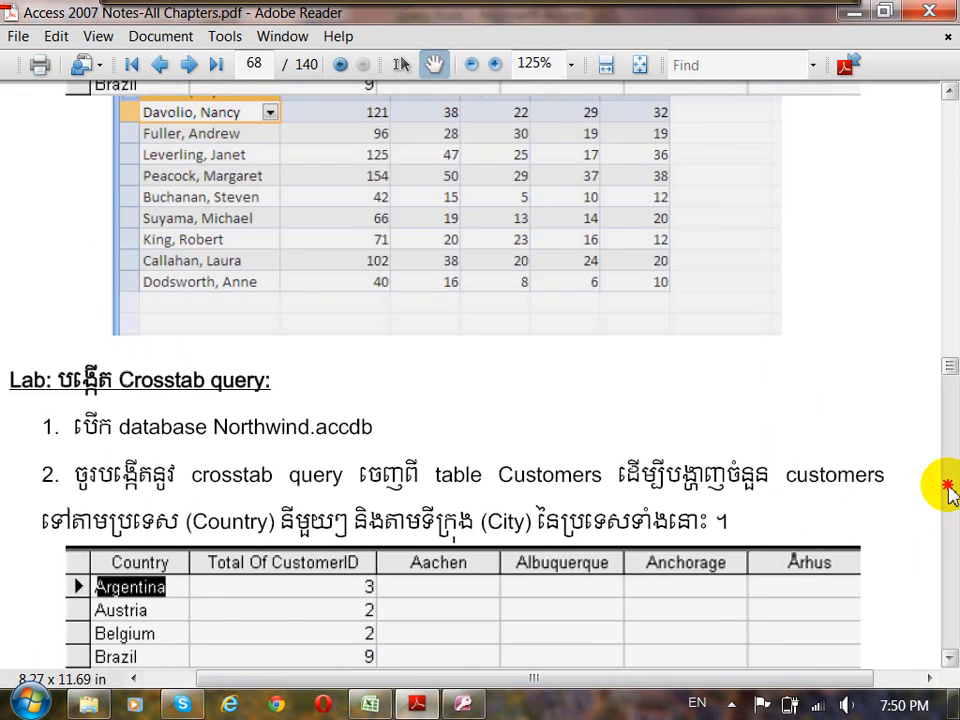
pyautogui.scroll(-10, 948, 492)
pyautogui.scroll(-1, 664, 360)
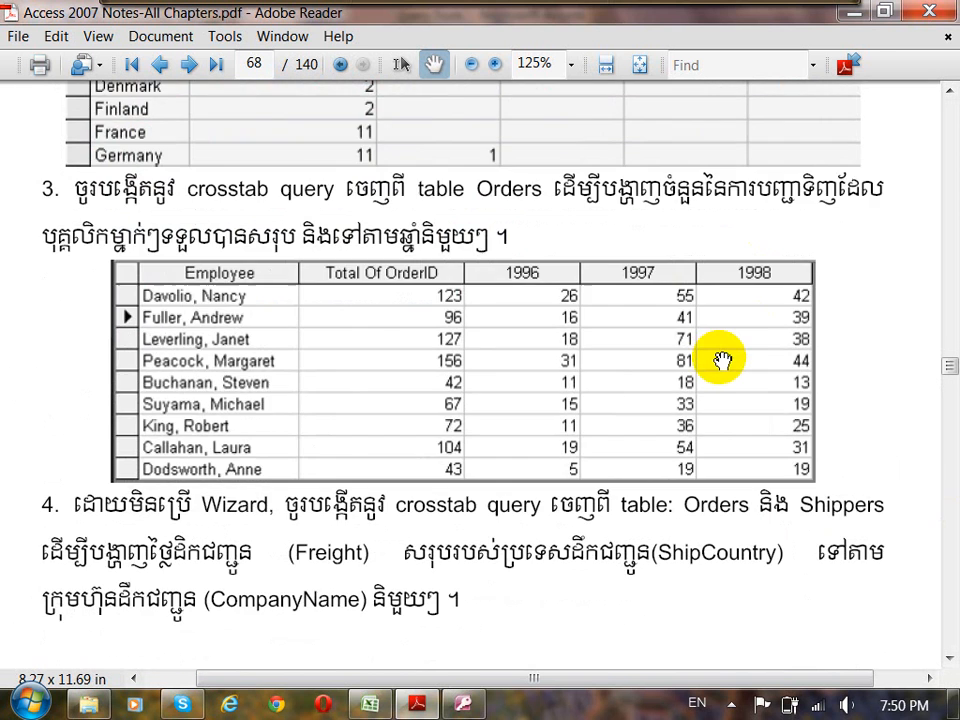
# Review the crosstab lab exercises on Customers, Orders and Shippers, and read section 3.11 on Structure Query Language.
pyautogui.scroll(5, 522, 310)
pyautogui.scroll(2, 522, 310)
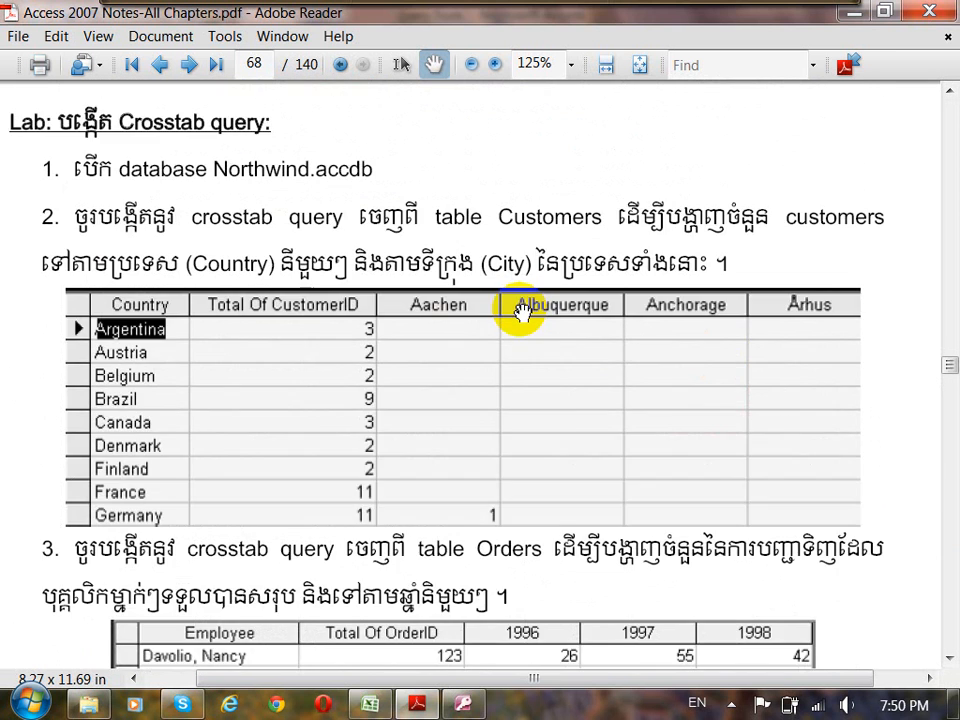
pyautogui.scroll(-9, 522, 313)
pyautogui.scroll(-11, 534, 335)
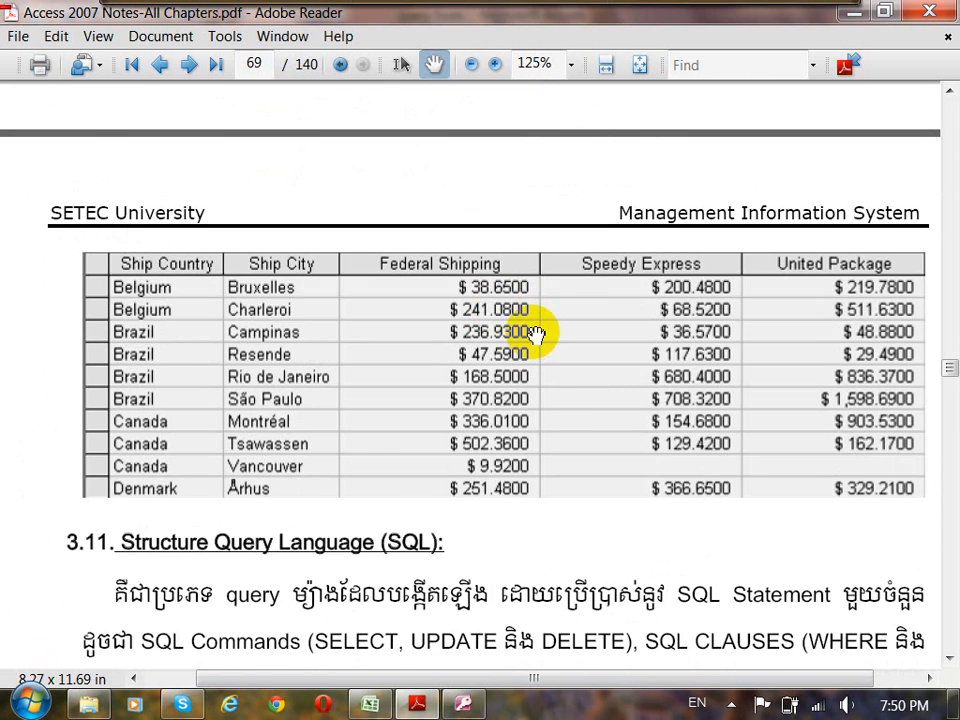
pyautogui.scroll(-7, 537, 334)
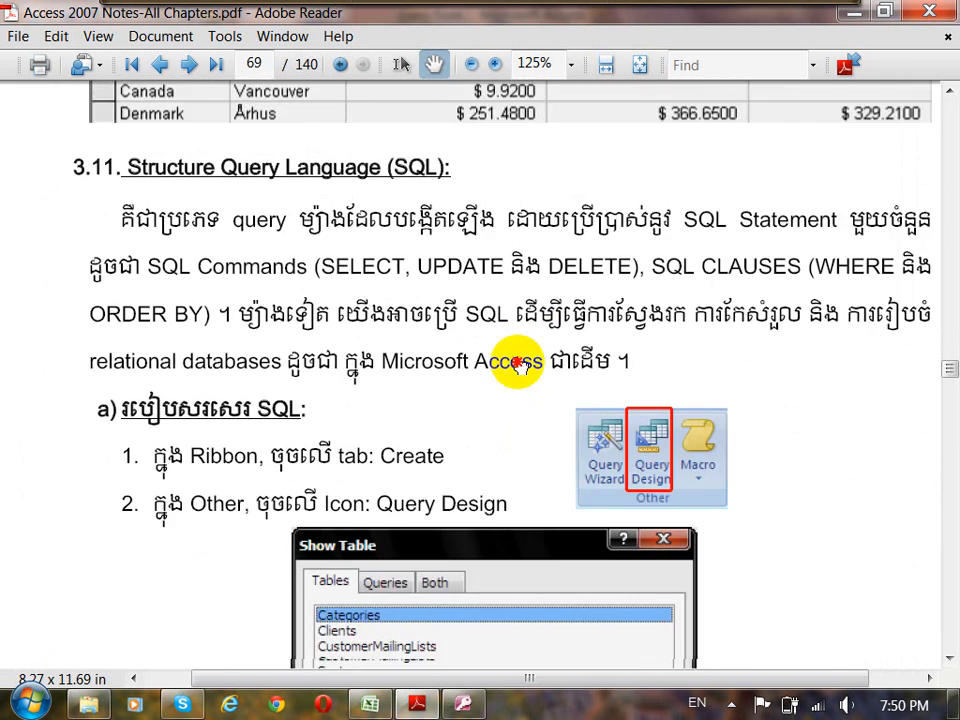
pyautogui.moveTo(519, 365); pyautogui.dragTo(498, 325)
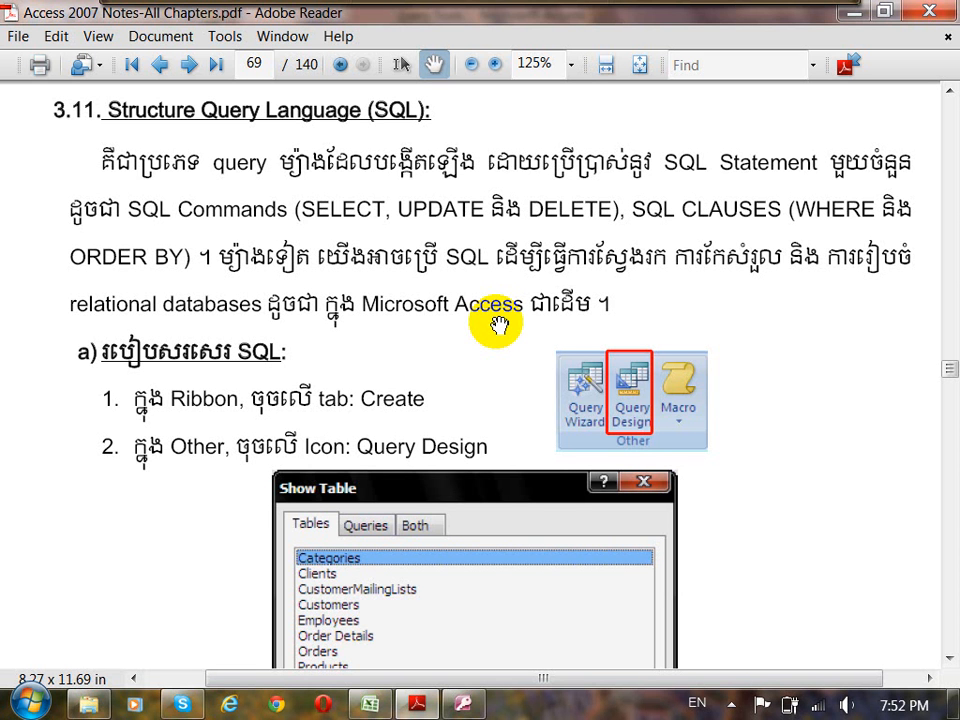
# Switch back to Microsoft Access and close qryOrders_Crosstab001, saving its design changes.
pyautogui.click(464, 706)
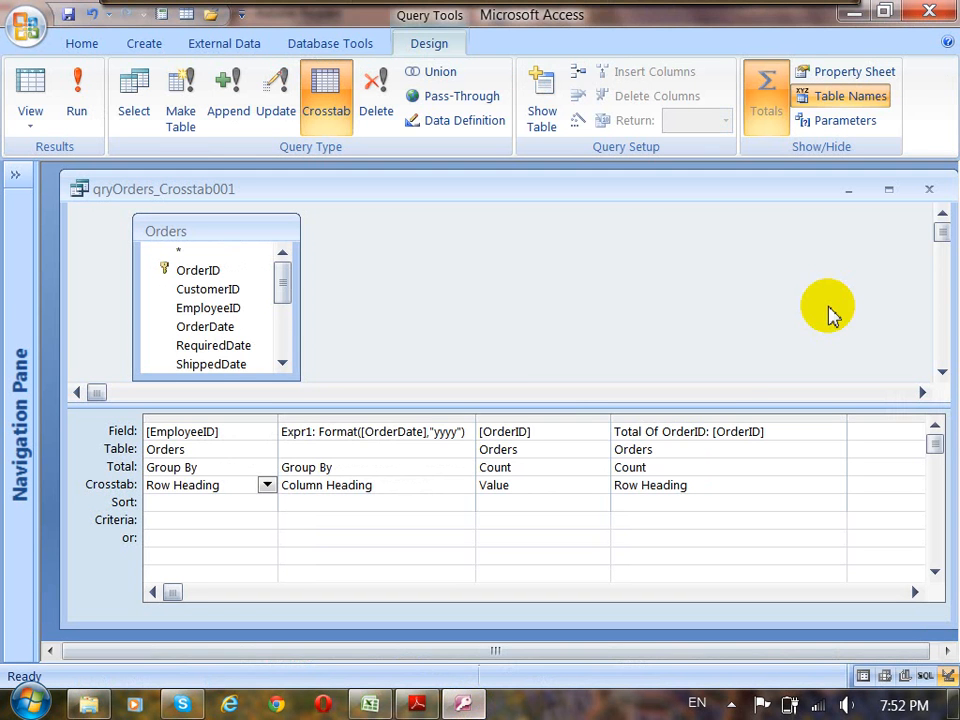
pyautogui.click(927, 192)
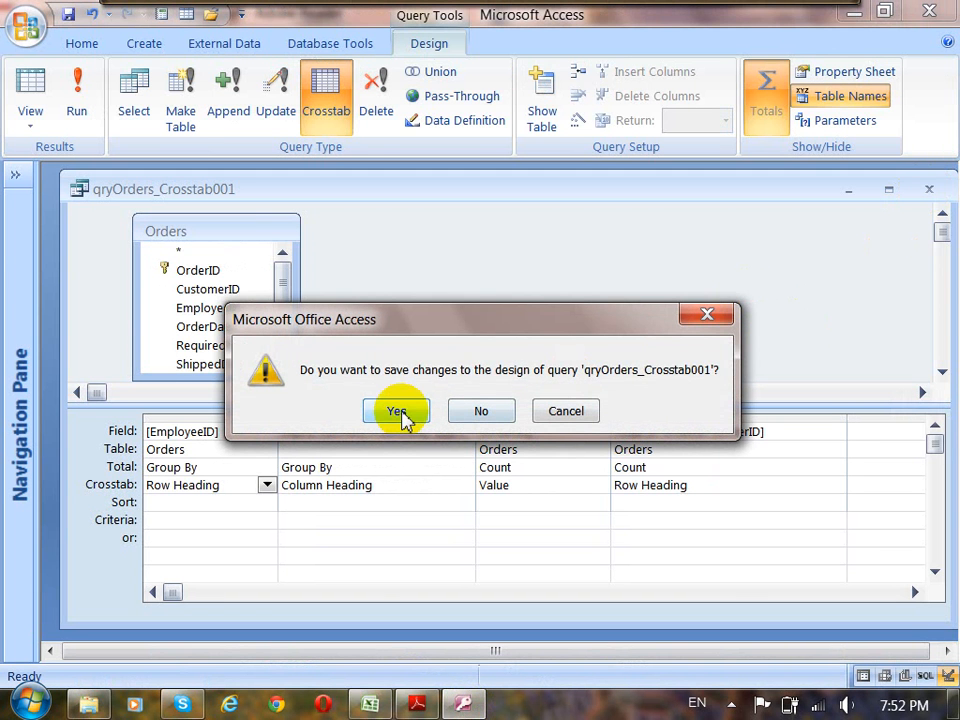
pyautogui.click(399, 412)
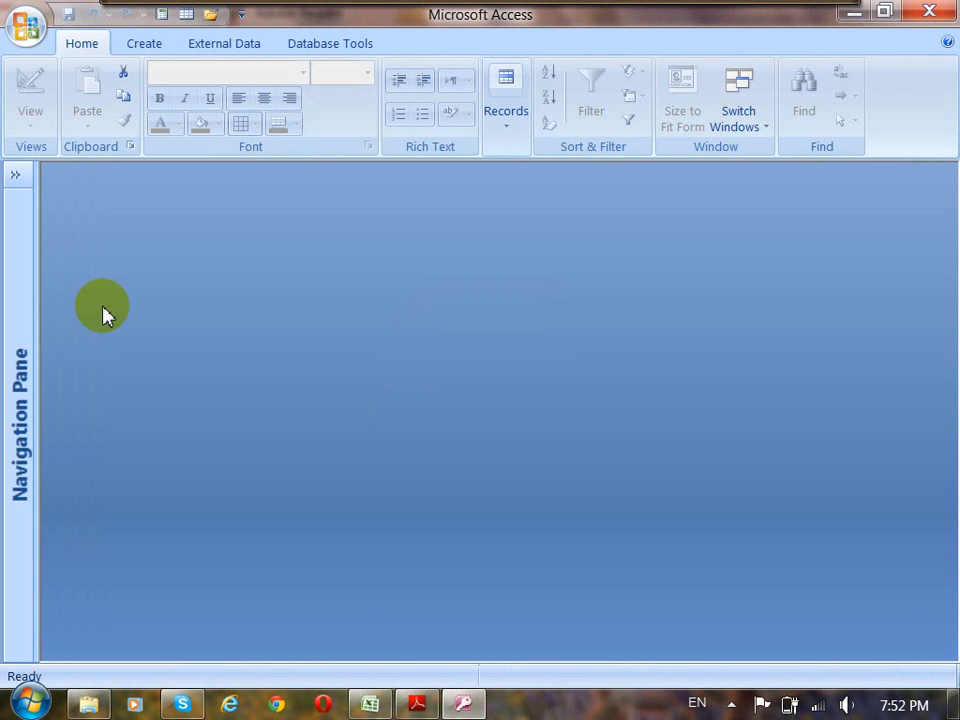
# Show the database object list at a narrower width and create a blank query in Design View without adding any tables.
pyautogui.click(15, 175)
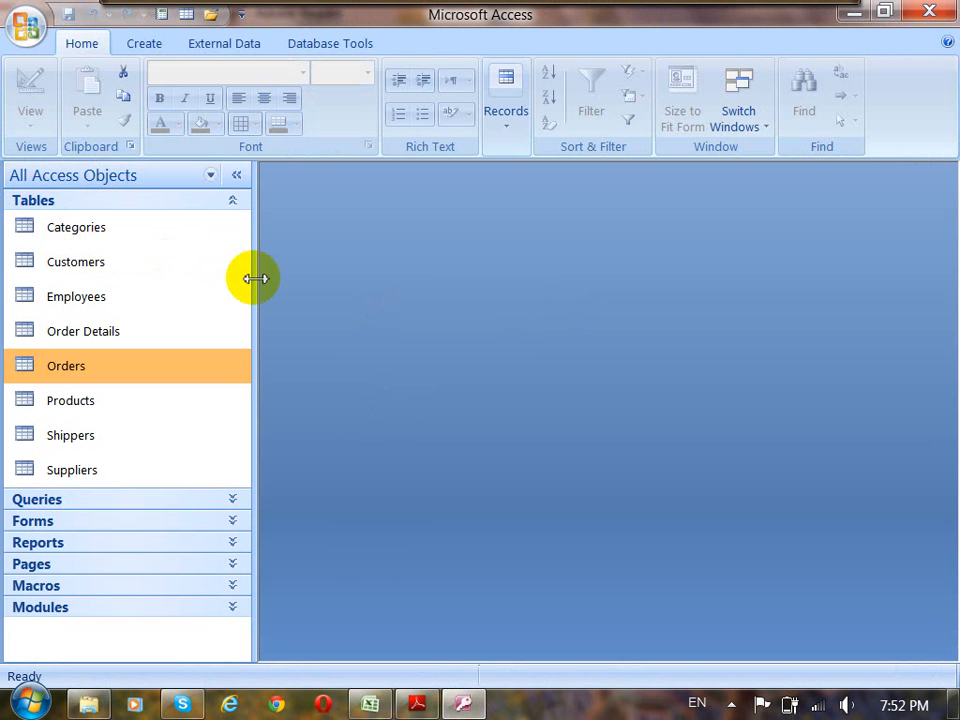
pyautogui.moveTo(255, 278); pyautogui.dragTo(196, 283)
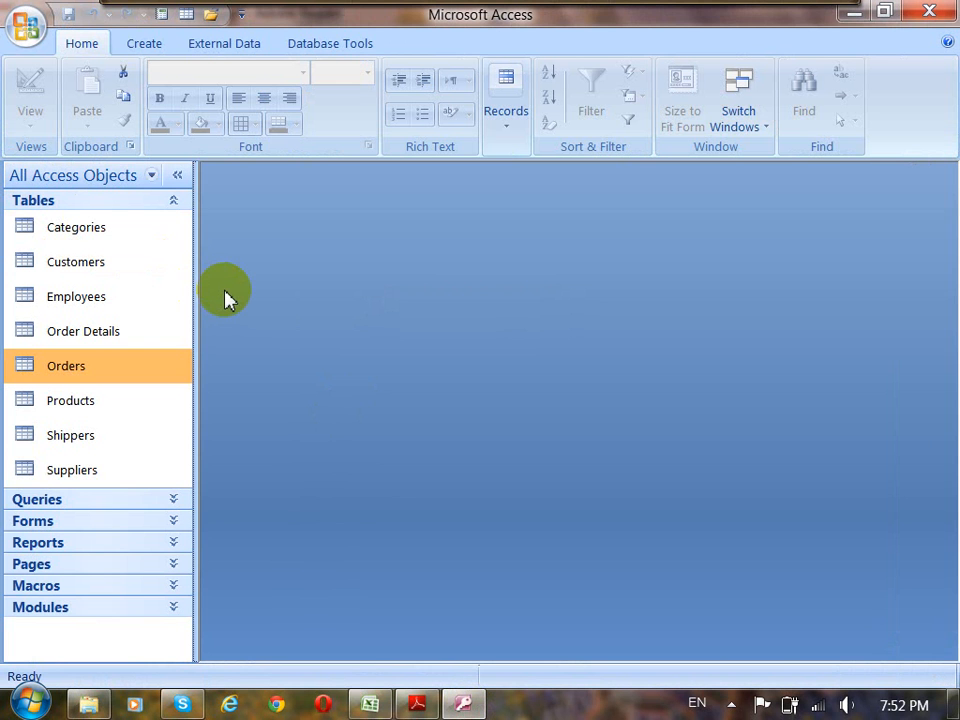
pyautogui.click(147, 52)
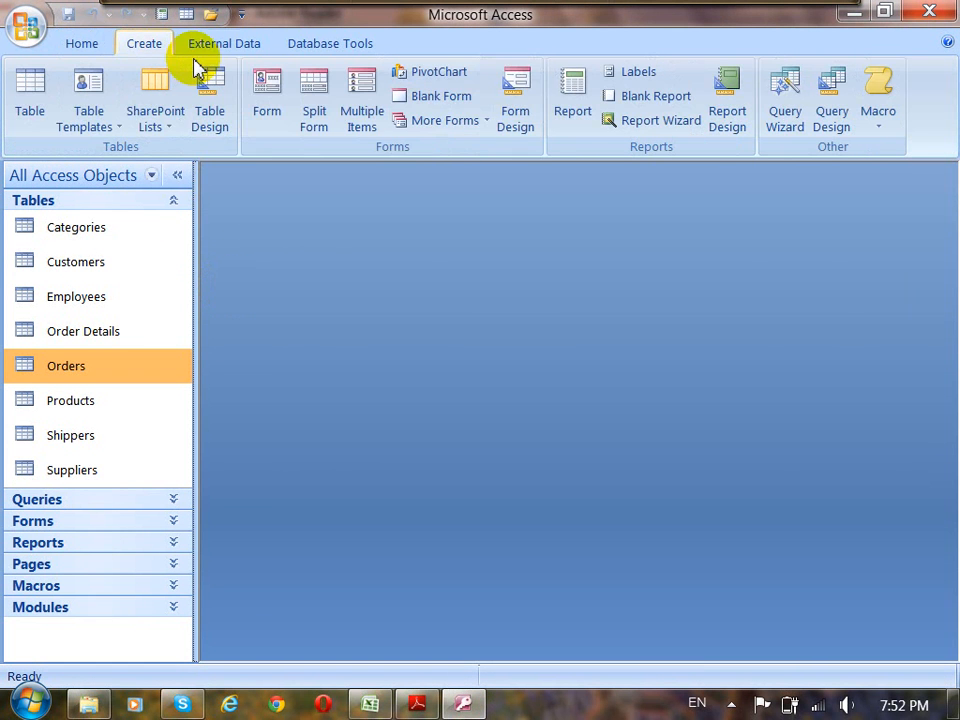
pyautogui.click(832, 113)
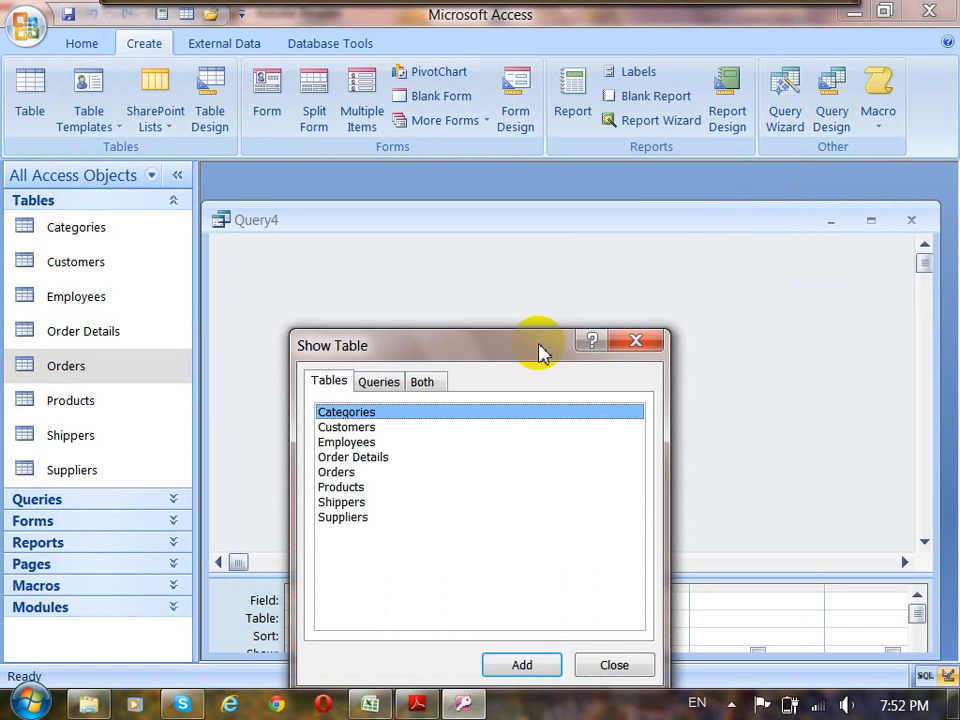
pyautogui.moveTo(529, 349); pyautogui.dragTo(597, 218)
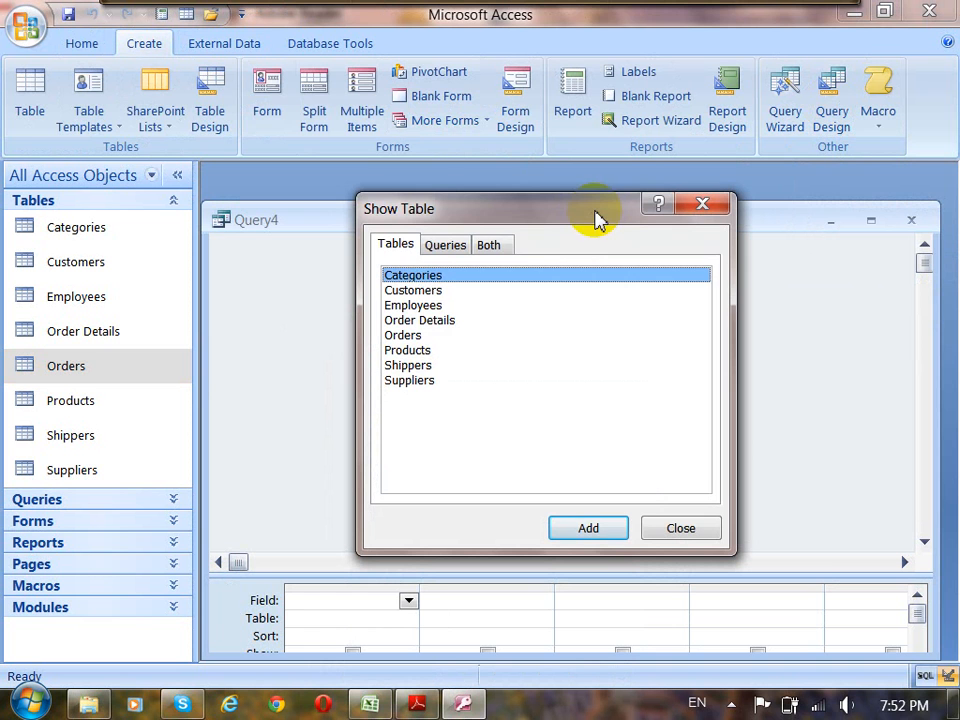
pyautogui.click(426, 295)
pyautogui.click(425, 305)
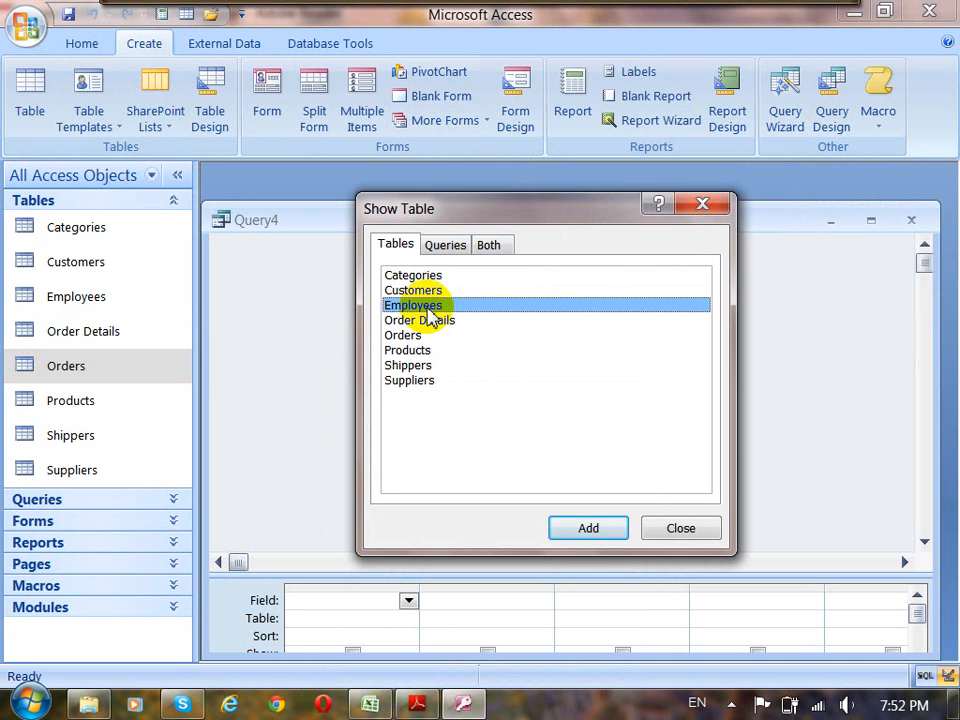
pyautogui.click(692, 530)
# Shrink the new query's table area, reposition its window, and switch it to SQL View with the default SELECT statement selected.
pyautogui.moveTo(666, 574); pyautogui.dragTo(666, 383)
pyautogui.moveTo(457, 209); pyautogui.dragTo(474, 188)
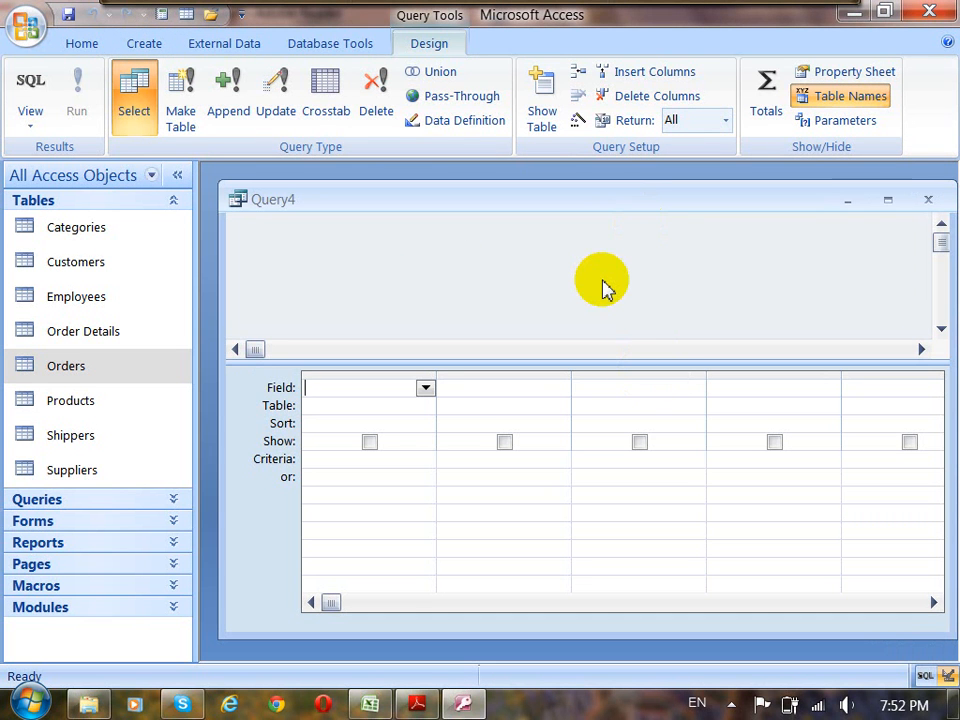
pyautogui.click(428, 38)
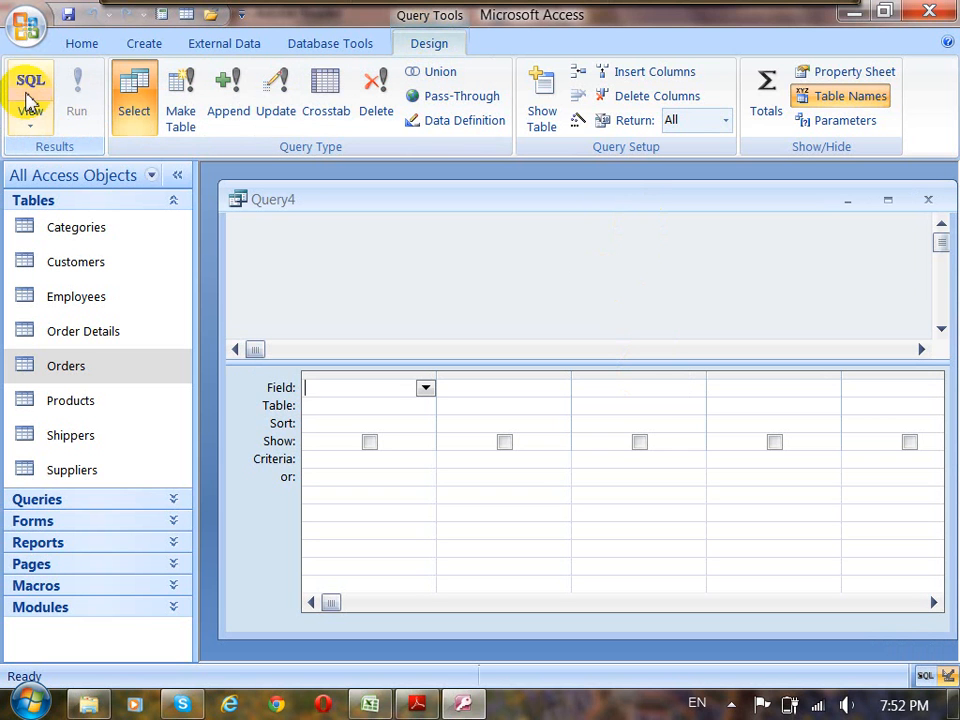
pyautogui.click(36, 124)
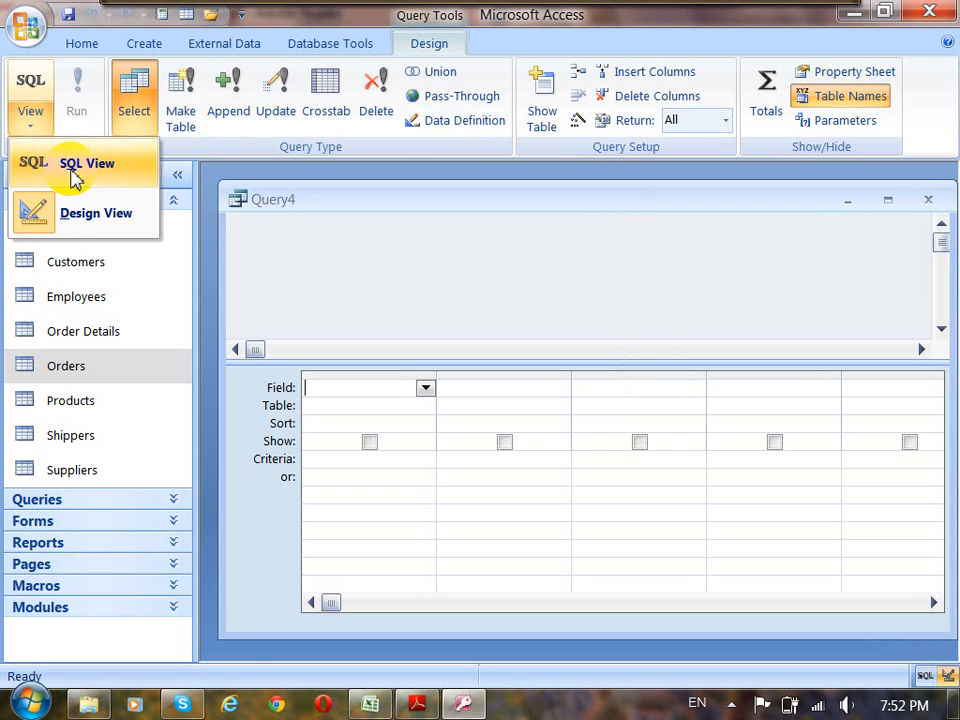
pyautogui.click(80, 164)
pyautogui.click(347, 200)
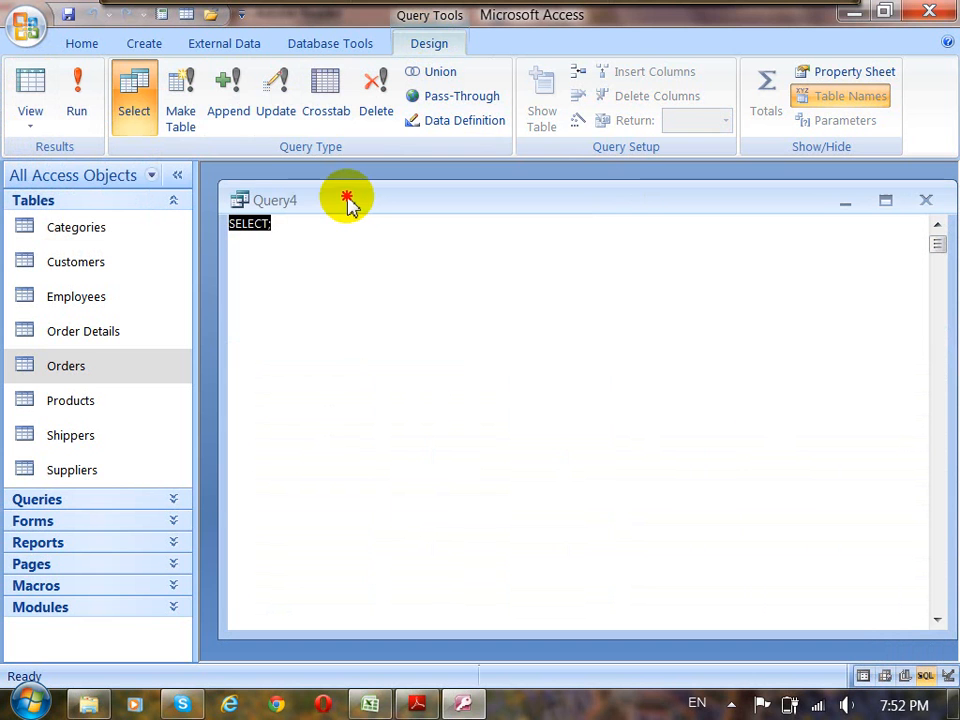
pyautogui.moveTo(269, 225); pyautogui.dragTo(223, 224)
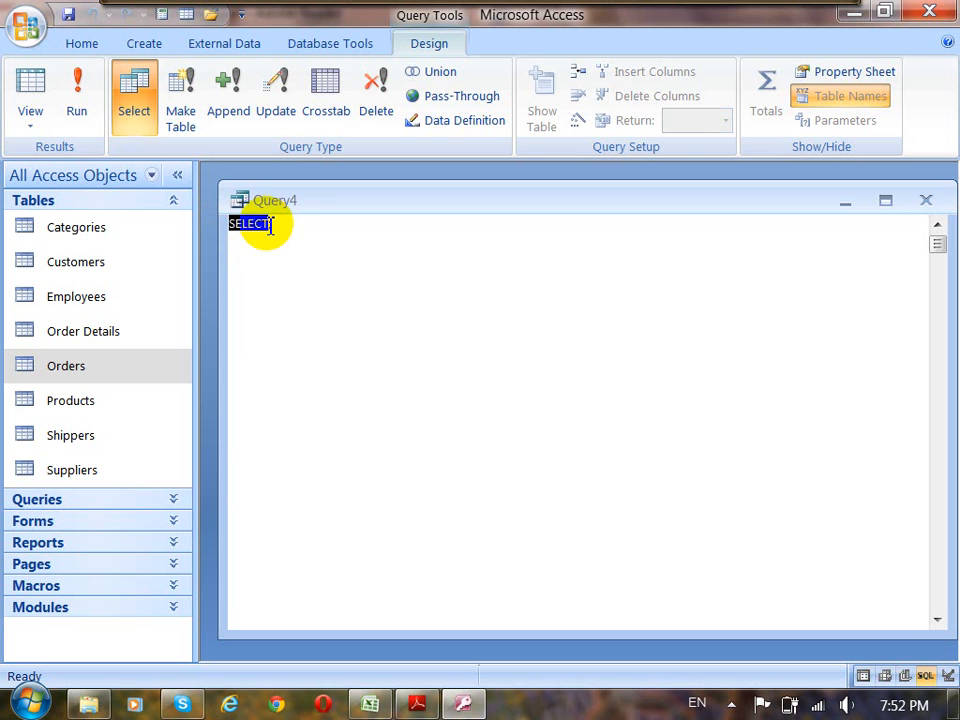
# Complete the SELECT line with the fields CustomerID, ContactName and CompanyName.
pyautogui.click(261, 223)
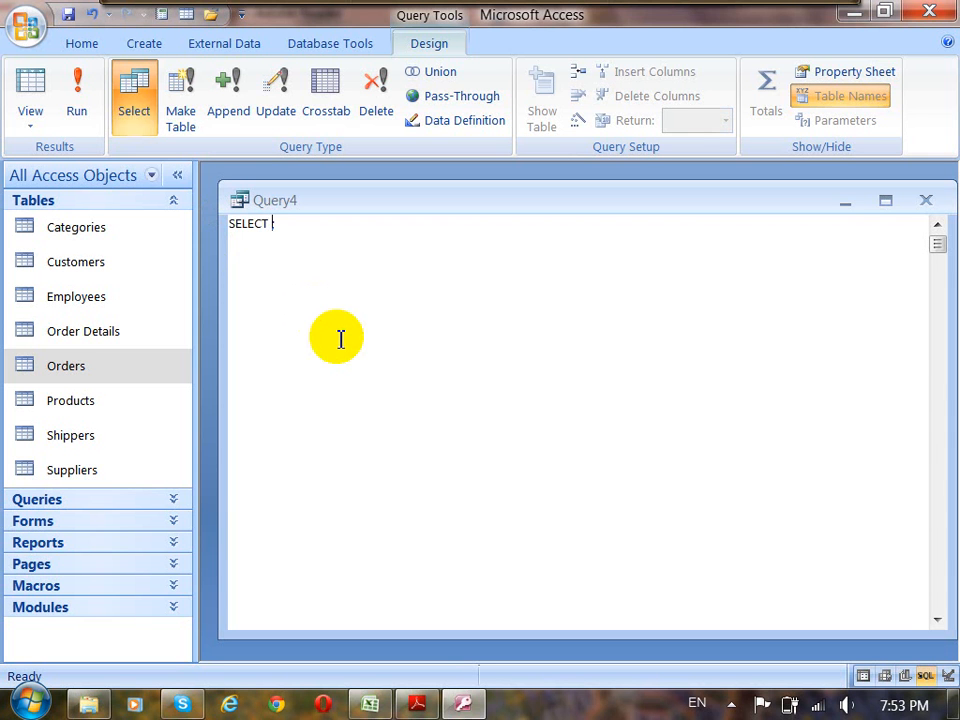
pyautogui.write('CustomerID, Co')
pyautogui.press('Delete')
pyautogui.write('ntactNaqme')
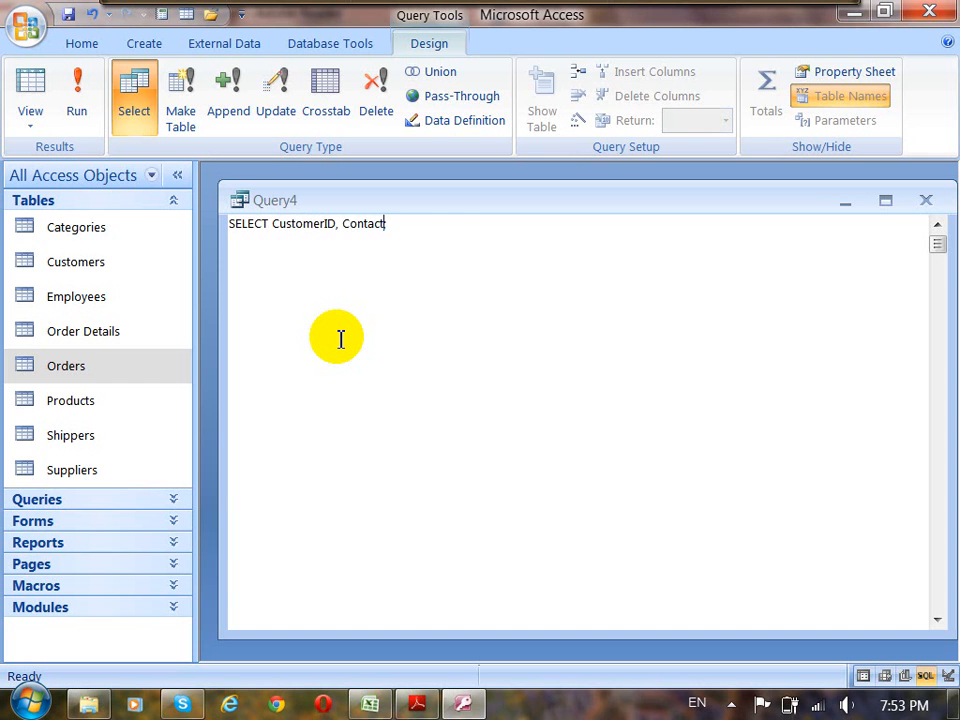
pyautogui.press('BackSpace')
pyautogui.press('BackSpace')
pyautogui.press('BackSpace')
pyautogui.write('me, Company;')
pyautogui.press('BackSpace')
pyautogui.write('Name;')
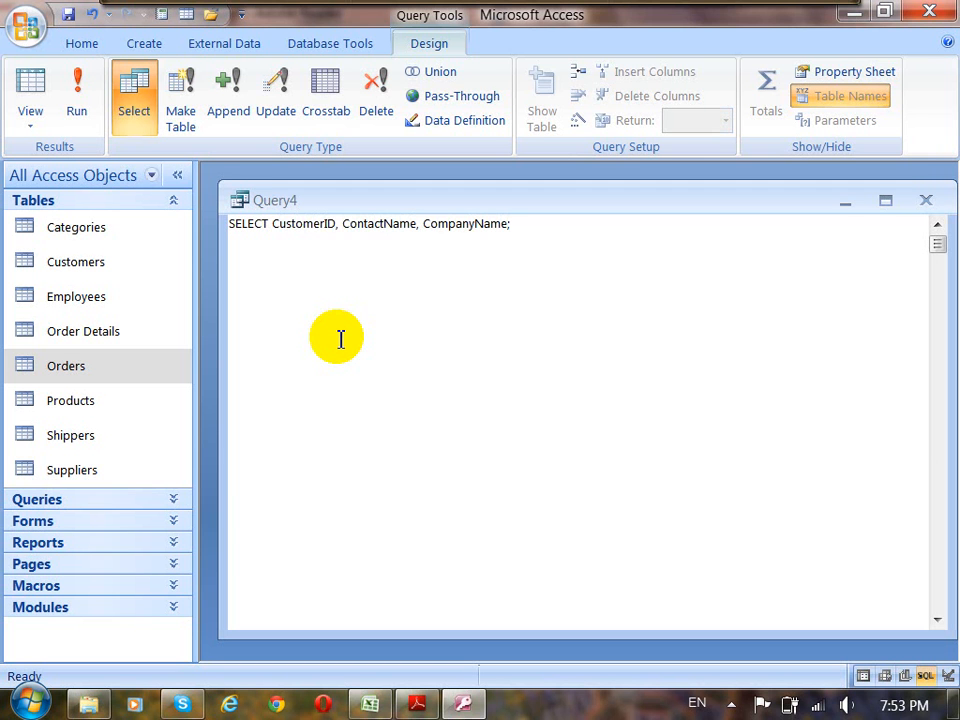
# Add a second line reading "From Customers" to the SQL statement and end it with a semicolon.
pyautogui.press('BackSpace')
pyautogui.press('Return')
pyautogui.press('BackSpace')
pyautogui.write('For')
pyautogui.write('m')
pyautogui.press('BackSpace')
pyautogui.press('BackSpace')
pyautogui.press('BackSpace')
pyautogui.press('BackSpace')
pyautogui.write('rom')
pyautogui.press('Left')
pyautogui.press('Left')
pyautogui.press('Left')
pyautogui.press('Left')
pyautogui.press('Return')
pyautogui.press('Right')
pyautogui.press('Right')
pyautogui.press('Right')
pyautogui.press('Right')
pyautogui.write('Customers;')
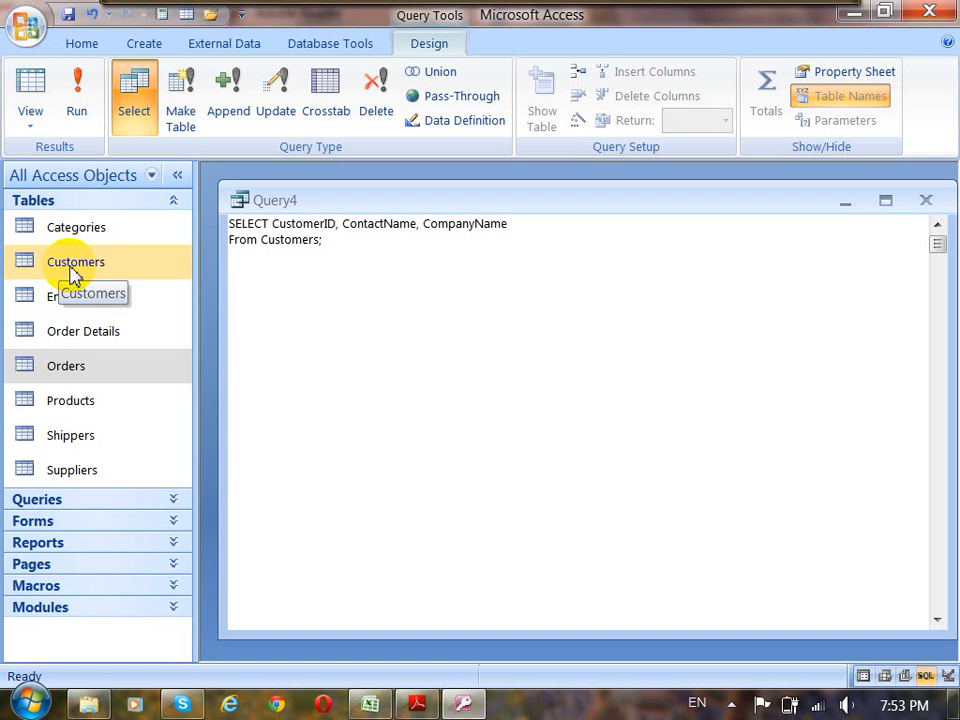
# Run the query, check its Design View grid, and return to SQL View.
pyautogui.click(78, 113)
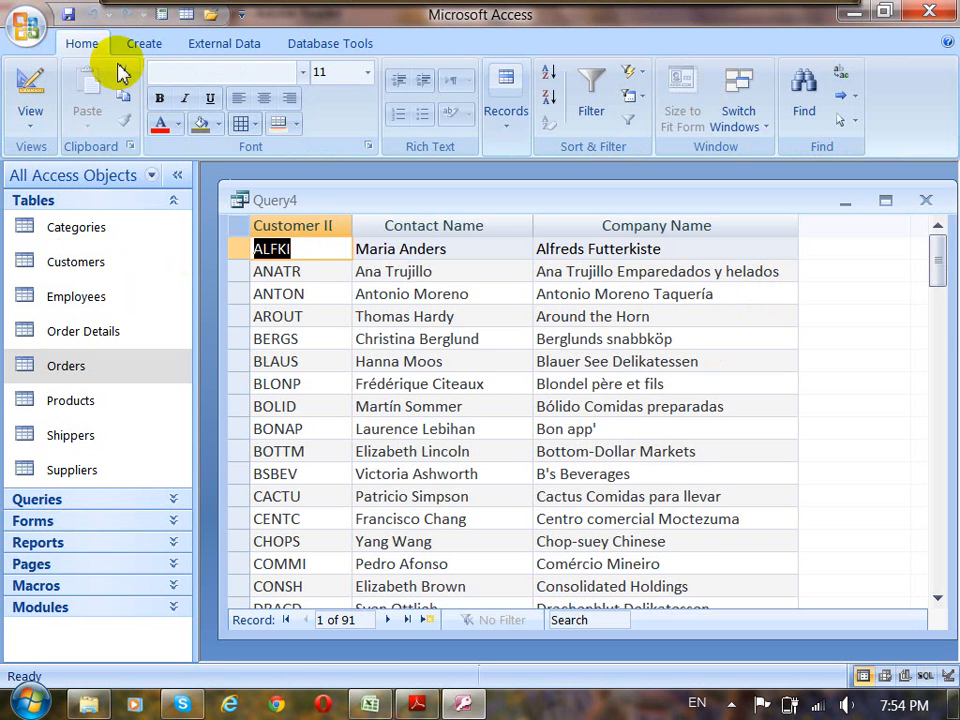
pyautogui.click(21, 86)
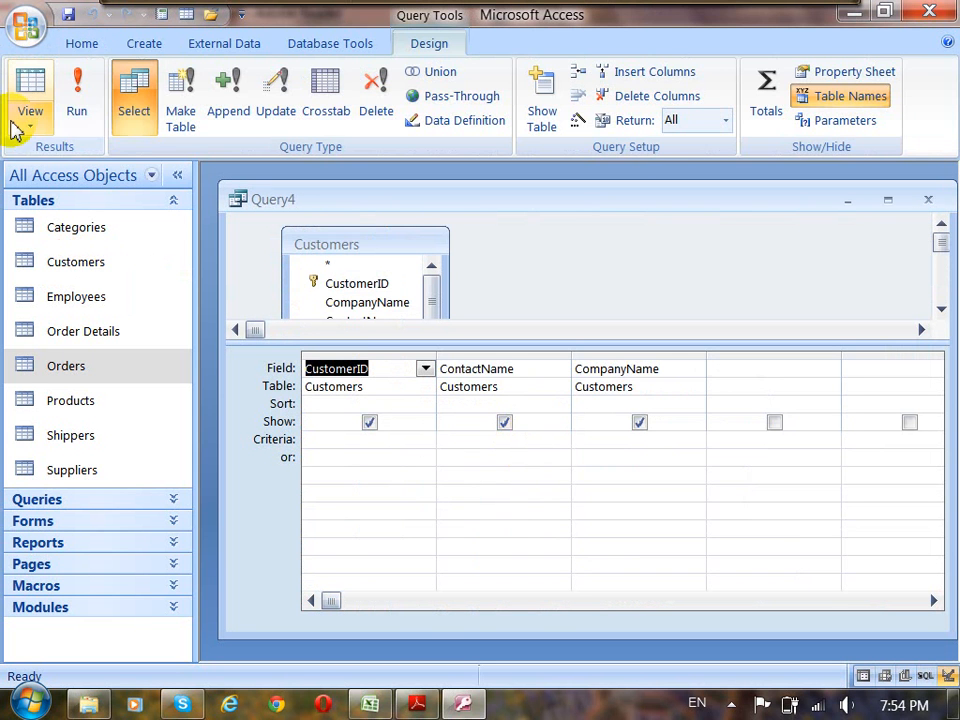
pyautogui.click(29, 127)
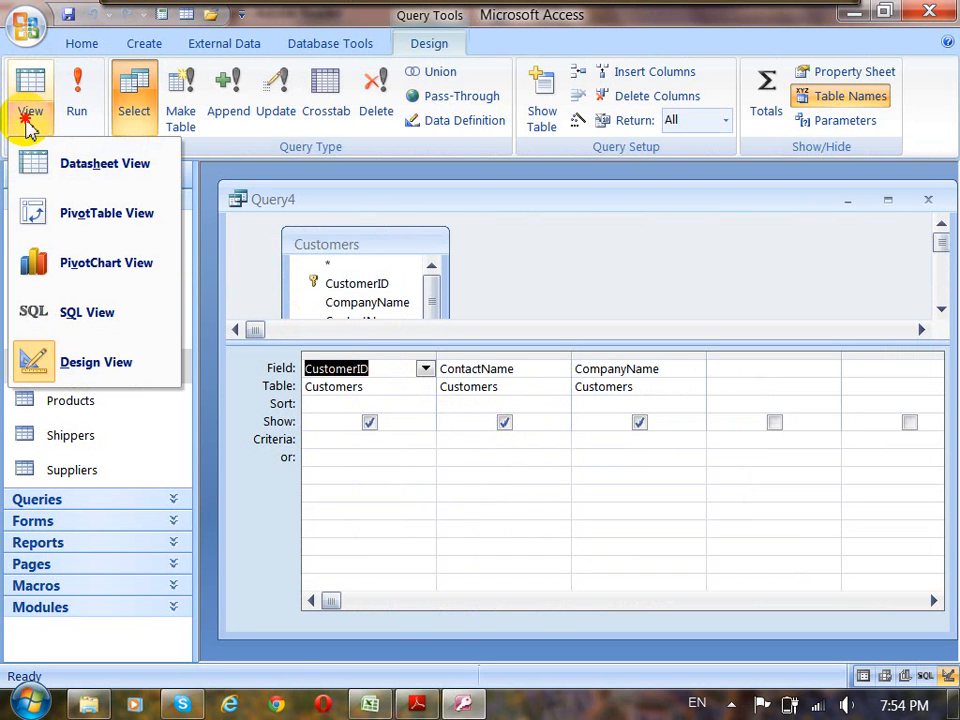
pyautogui.click(79, 328)
# Insert the line "Where Country='Germany'" below the From line, before the closing semicolon.
pyautogui.click(338, 240)
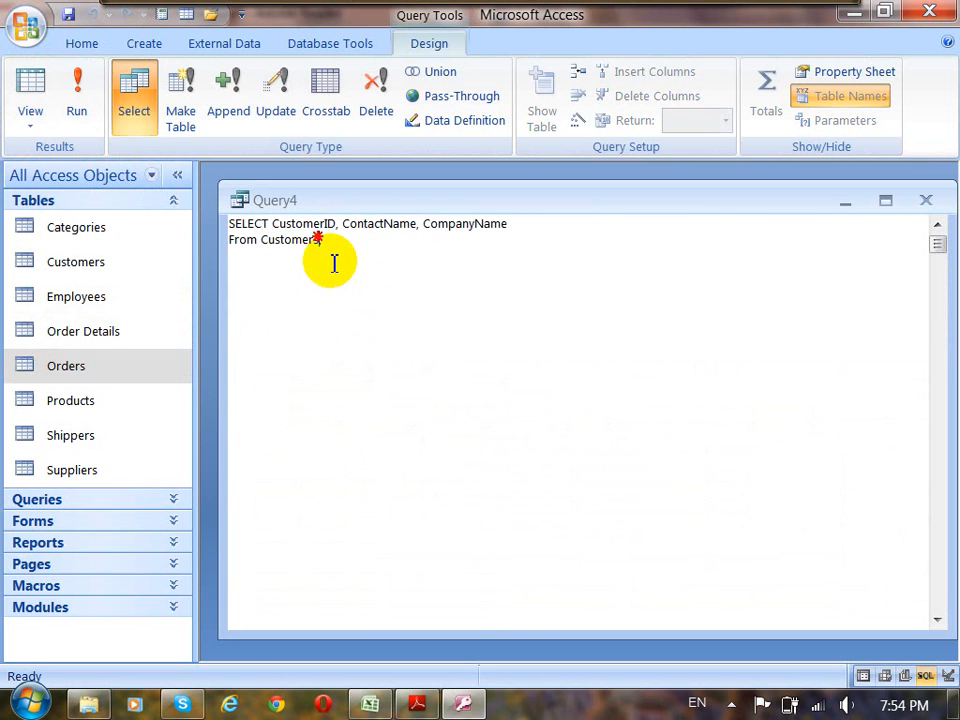
pyautogui.press('Left')
pyautogui.press('Return')
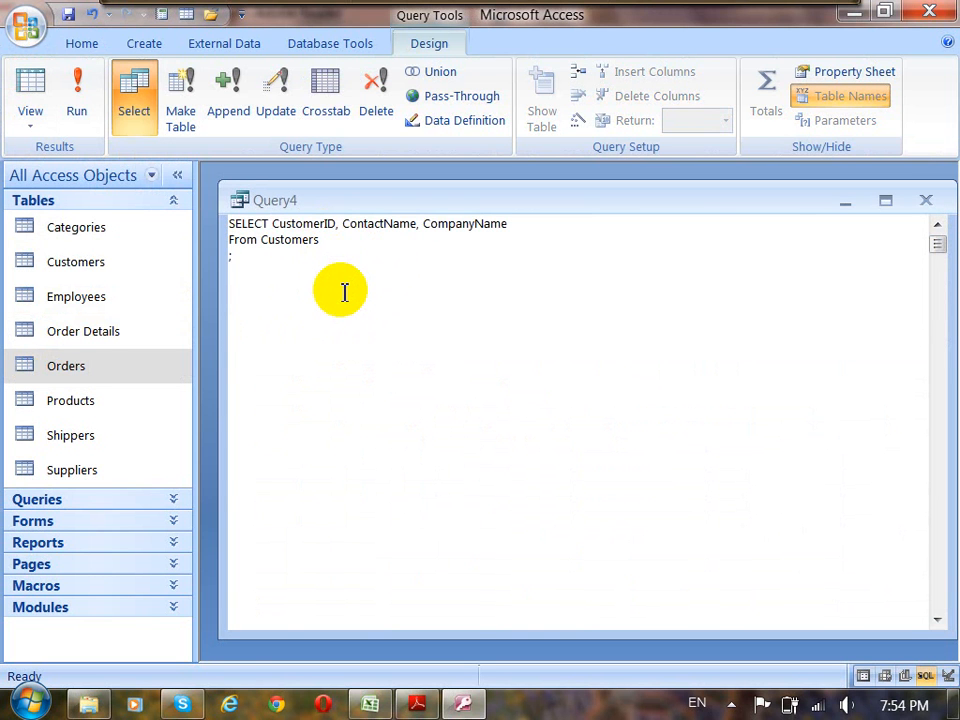
pyautogui.write('Where')
pyautogui.write('Coutr')
pyautogui.press('BackSpace')
pyautogui.press('BackSpace')
pyautogui.write('ntry;')
pyautogui.press('BackSpace')
pyautogui.write('="')
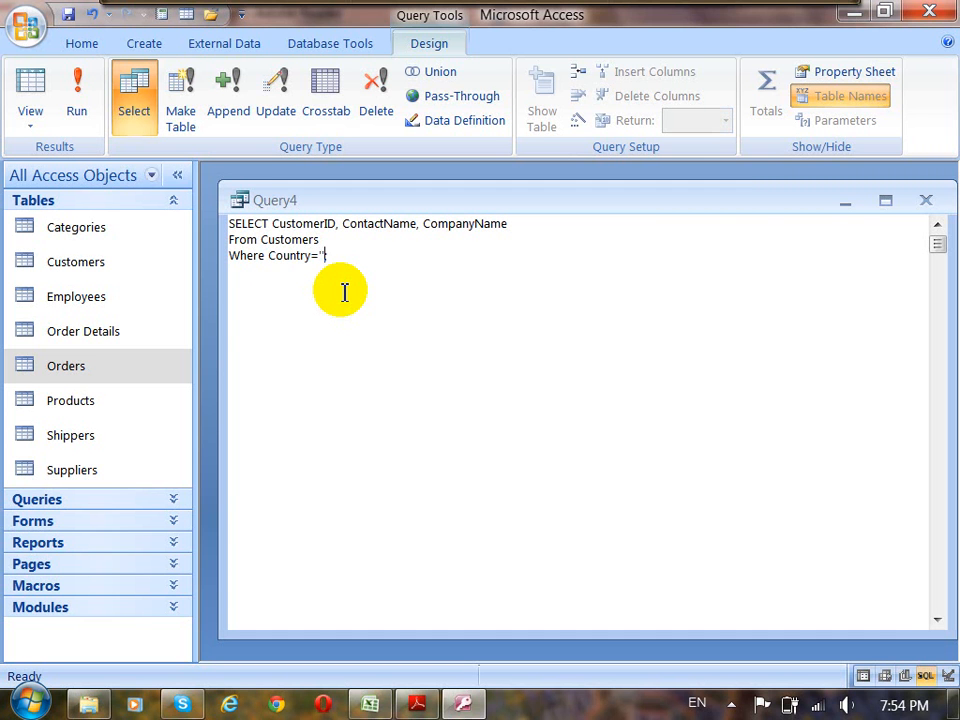
pyautogui.press('BackSpace')
pyautogui.write("'Germany';")
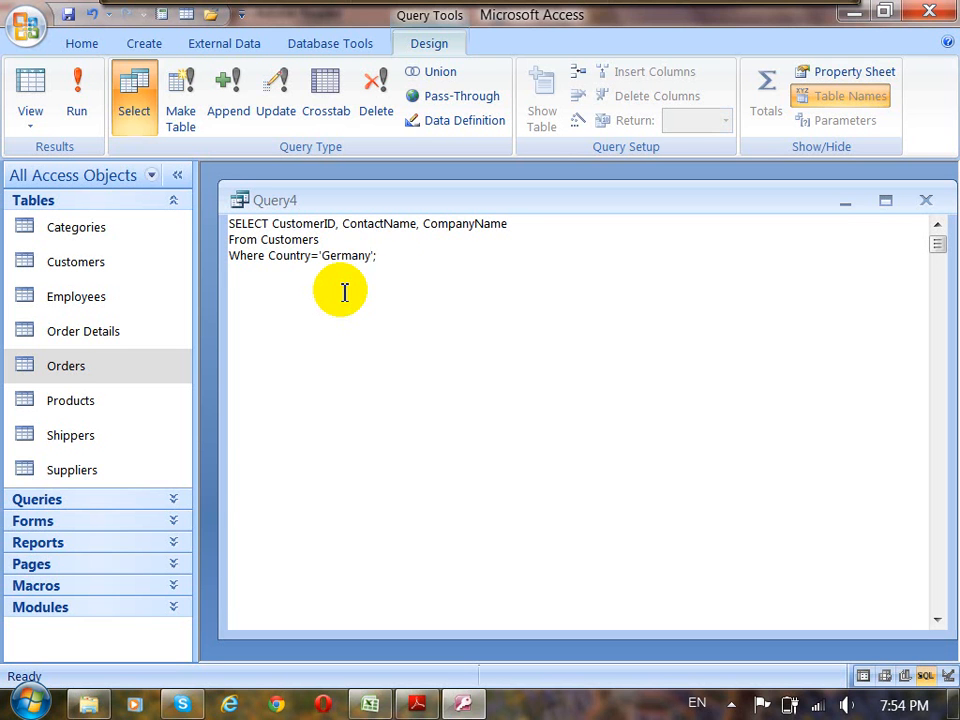
# Run the Germany query and widen the Customer ID column in the results.
pyautogui.click(396, 255)
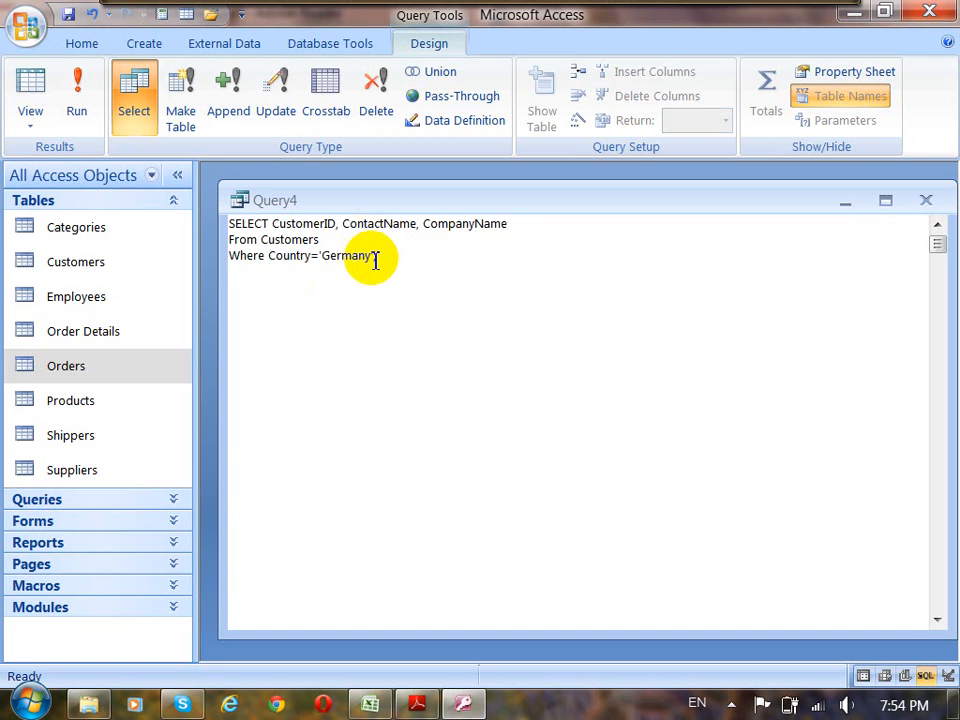
pyautogui.moveTo(371, 257); pyautogui.dragTo(274, 266)
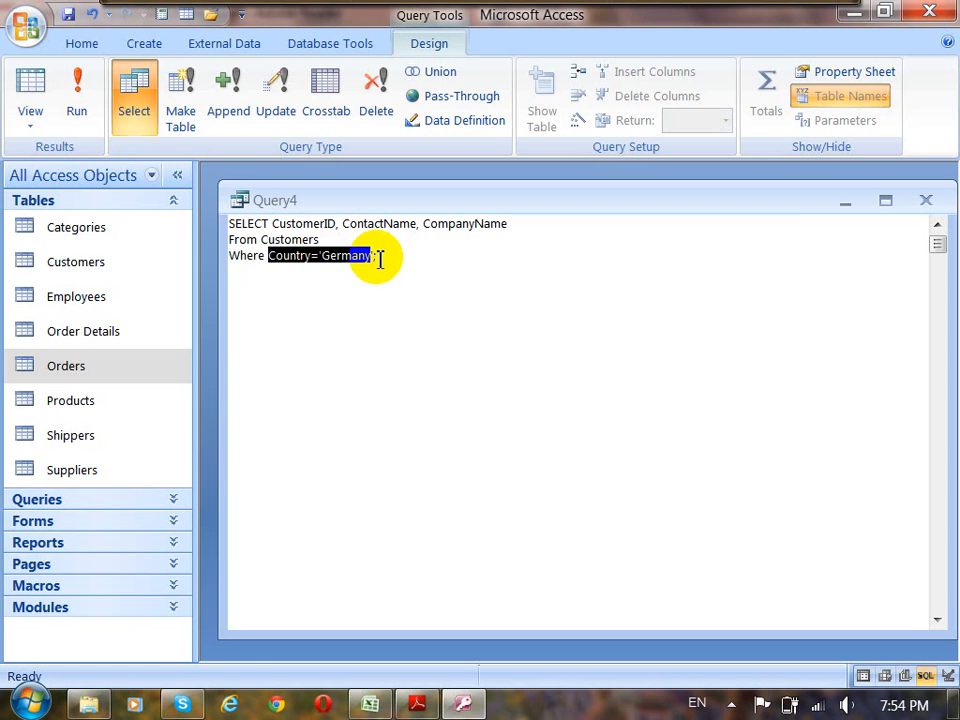
pyautogui.click(413, 267)
pyautogui.click(80, 105)
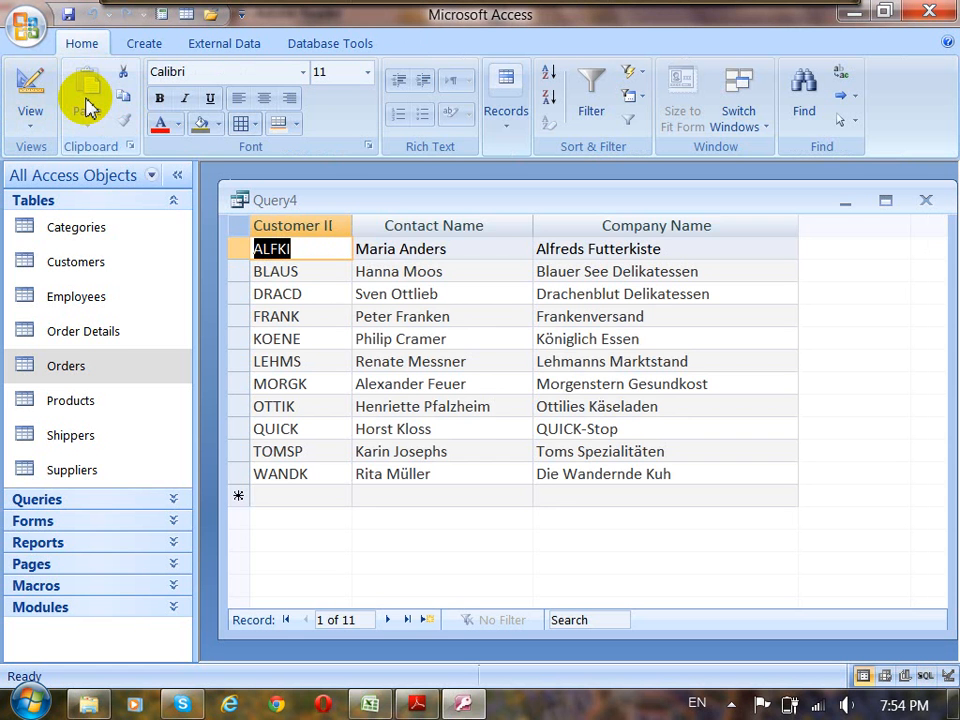
pyautogui.moveTo(352, 226); pyautogui.dragTo(381, 227)
pyautogui.click(658, 227)
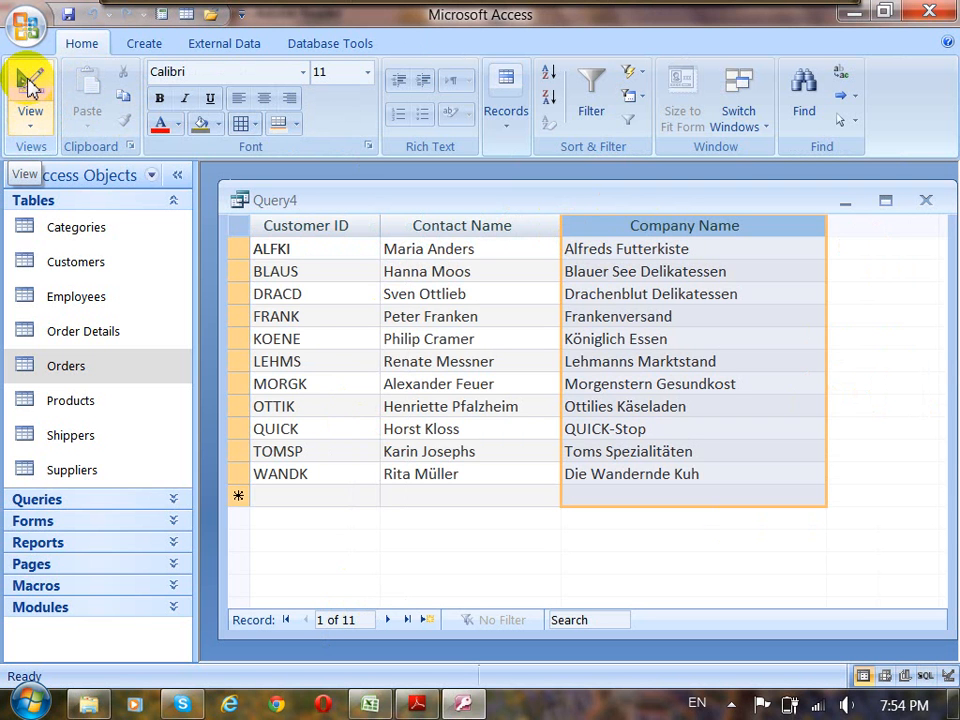
# Return to SQL View, add Country to the end of the selected fields, and run the query.
pyautogui.click(30, 135)
pyautogui.click(85, 312)
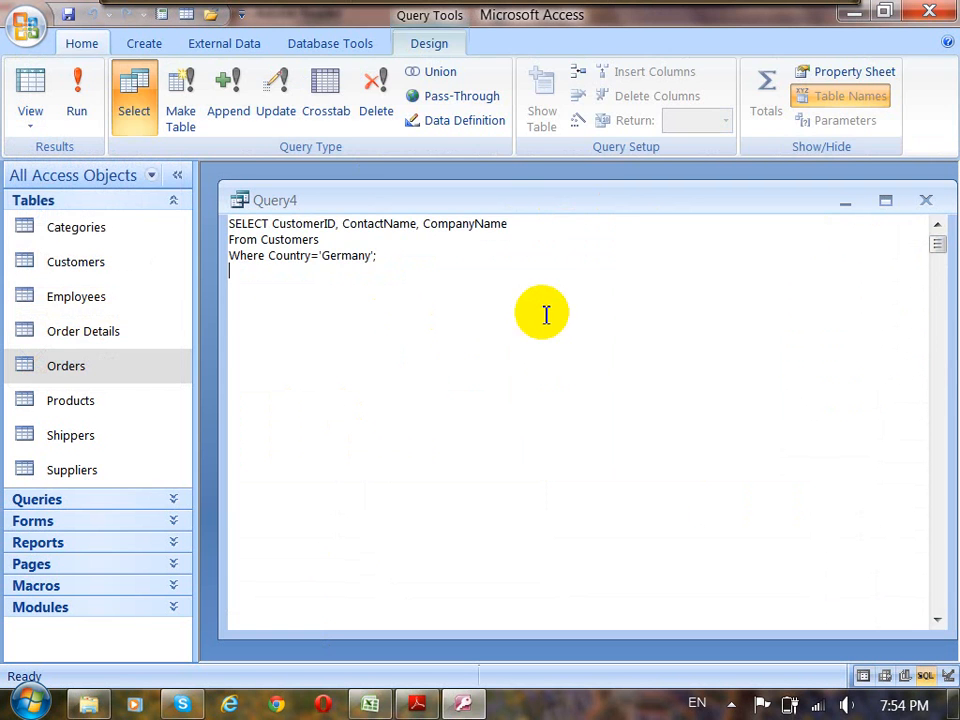
pyautogui.click(516, 226)
pyautogui.press('BackSpace')
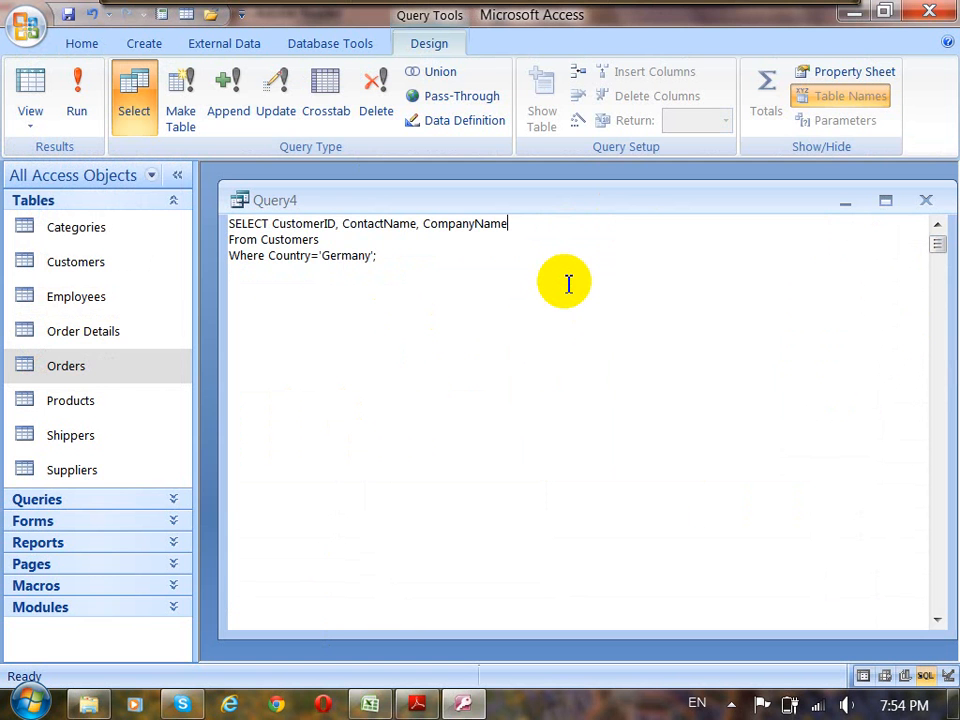
pyautogui.write(', Country')
pyautogui.click(86, 100)
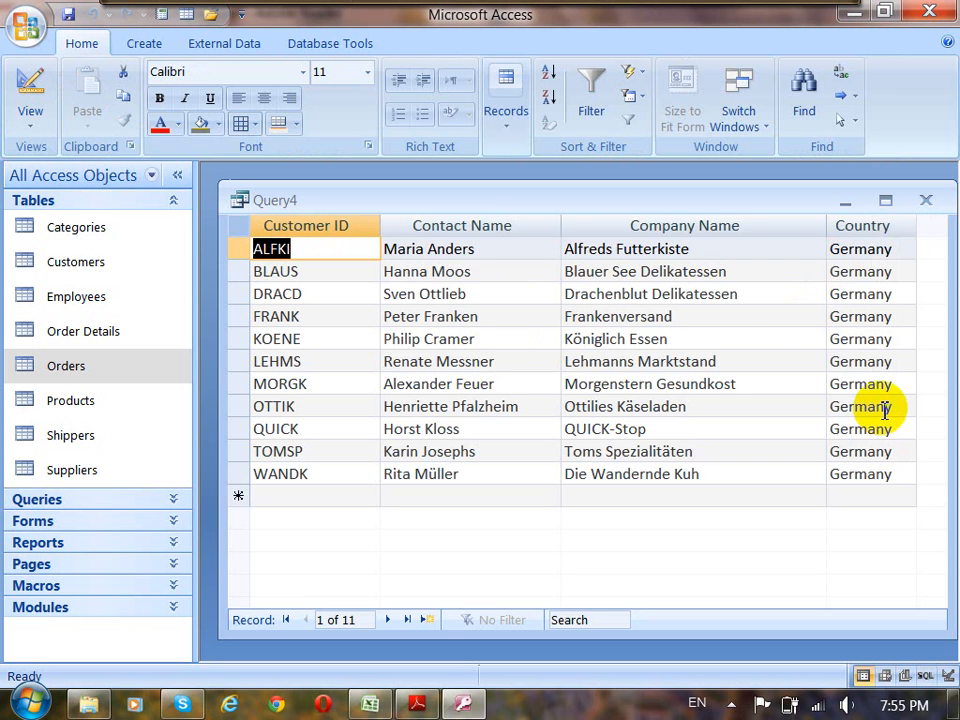
# Show the query in Design View, move its window up slightly, and enlarge the table area above the grid.
pyautogui.click(30, 125)
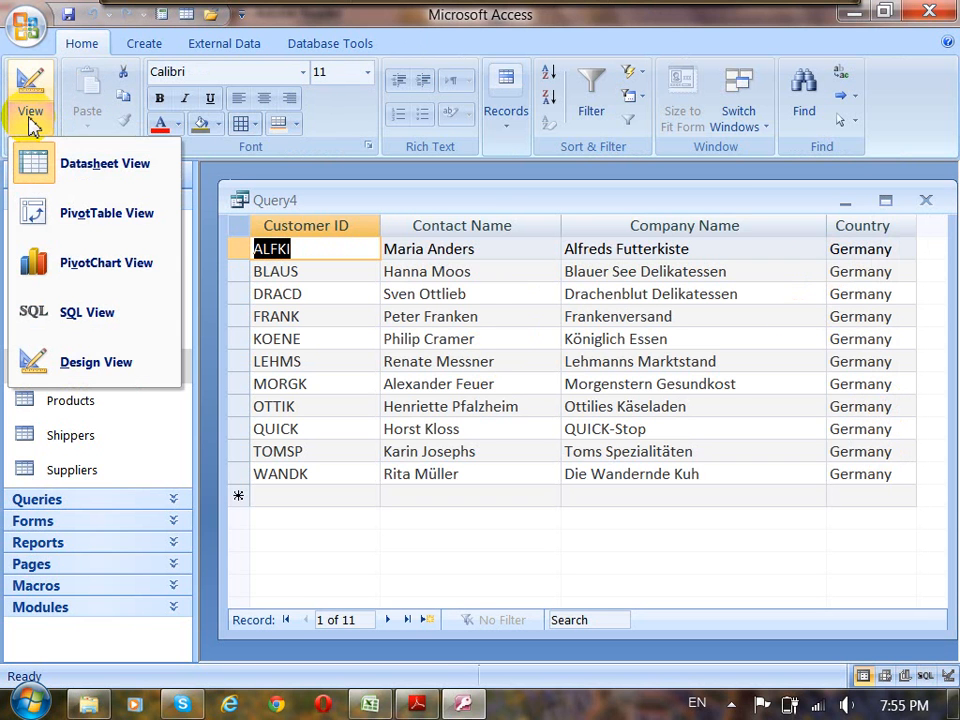
pyautogui.click(97, 364)
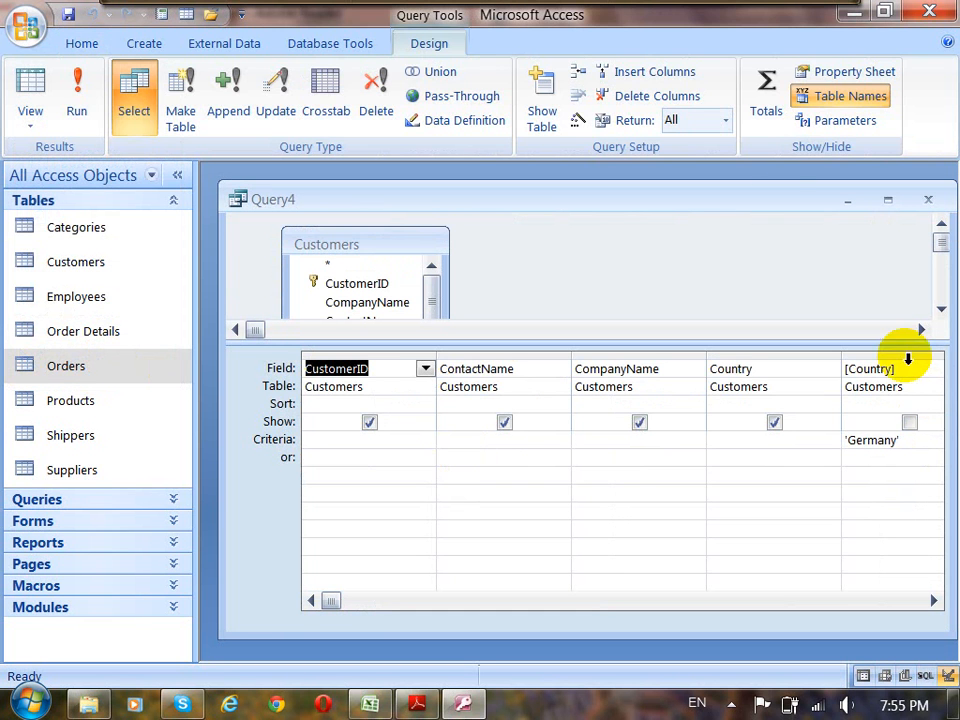
pyautogui.moveTo(778, 208); pyautogui.dragTo(770, 191)
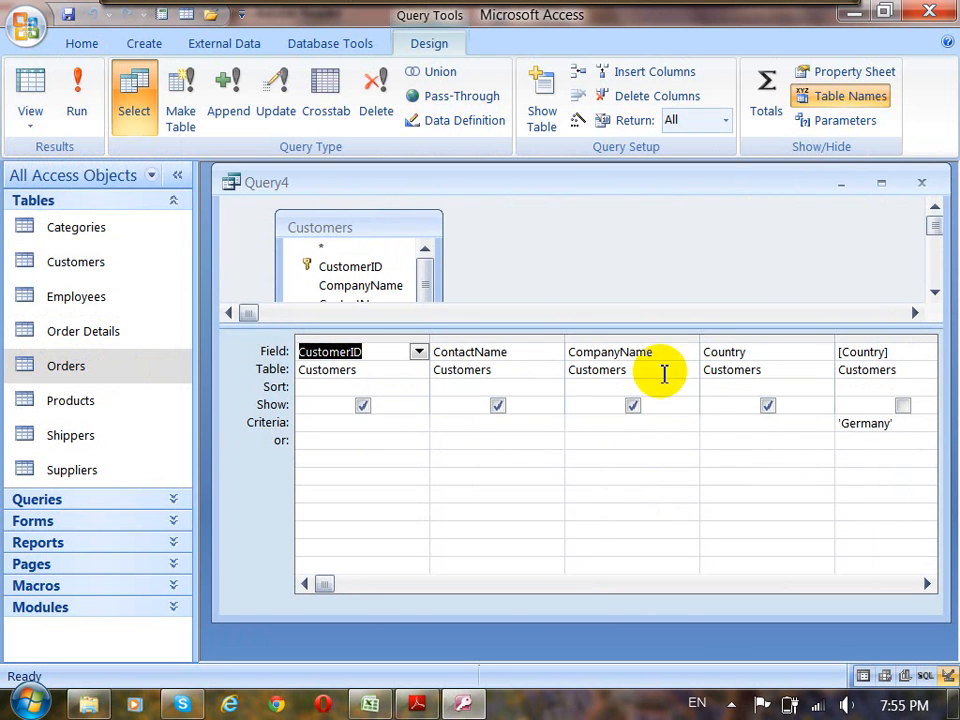
pyautogui.moveTo(531, 325); pyautogui.dragTo(531, 370)
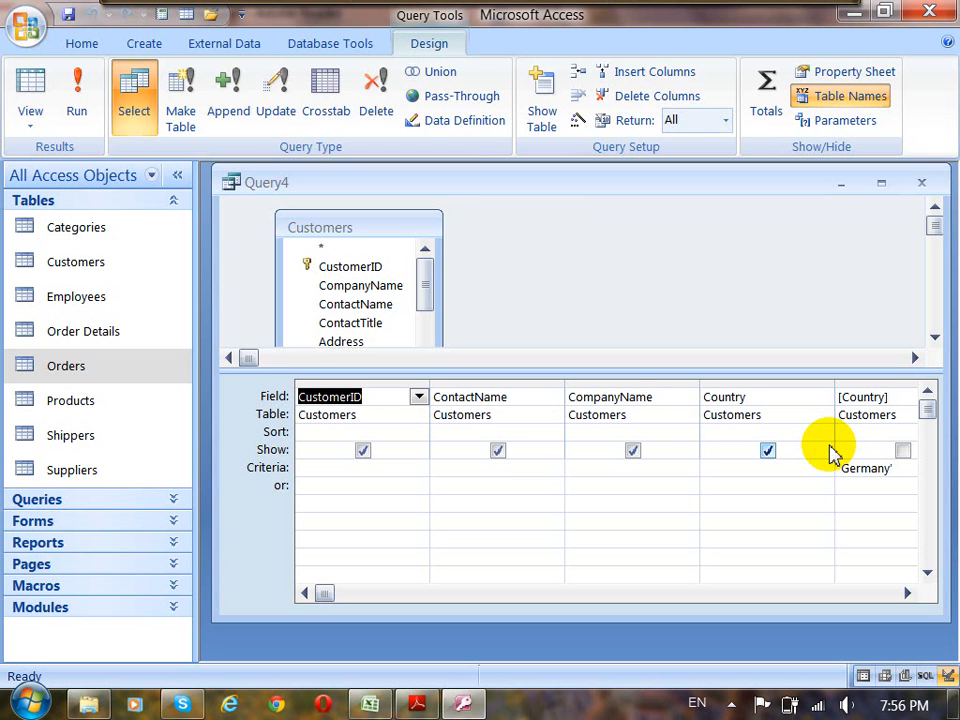
pyautogui.moveTo(634, 373); pyautogui.dragTo(634, 412)
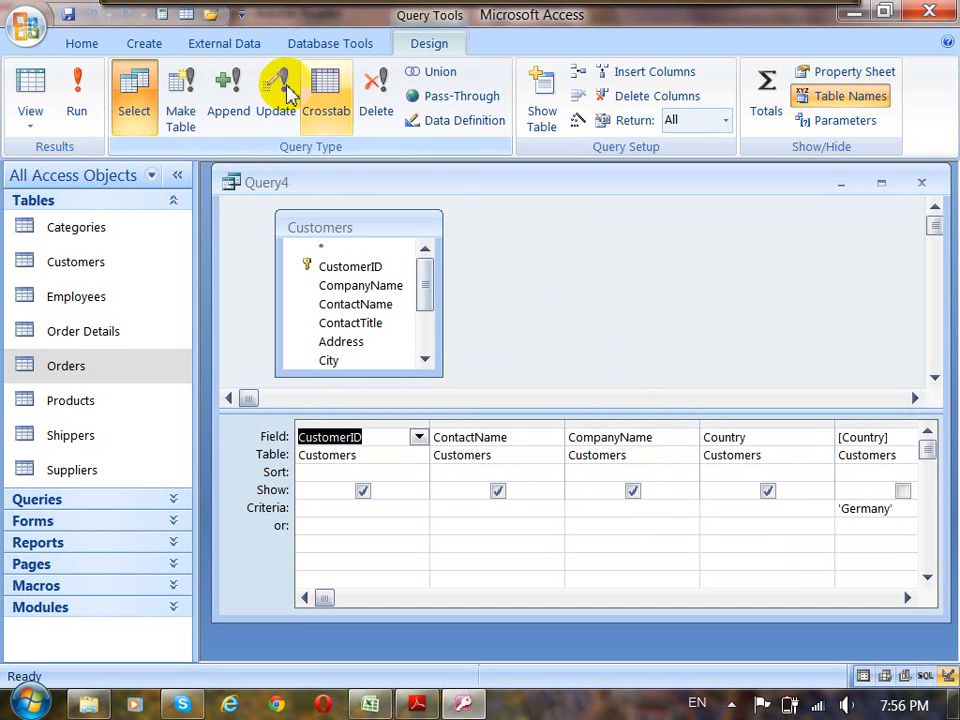
pyautogui.click(30, 124)
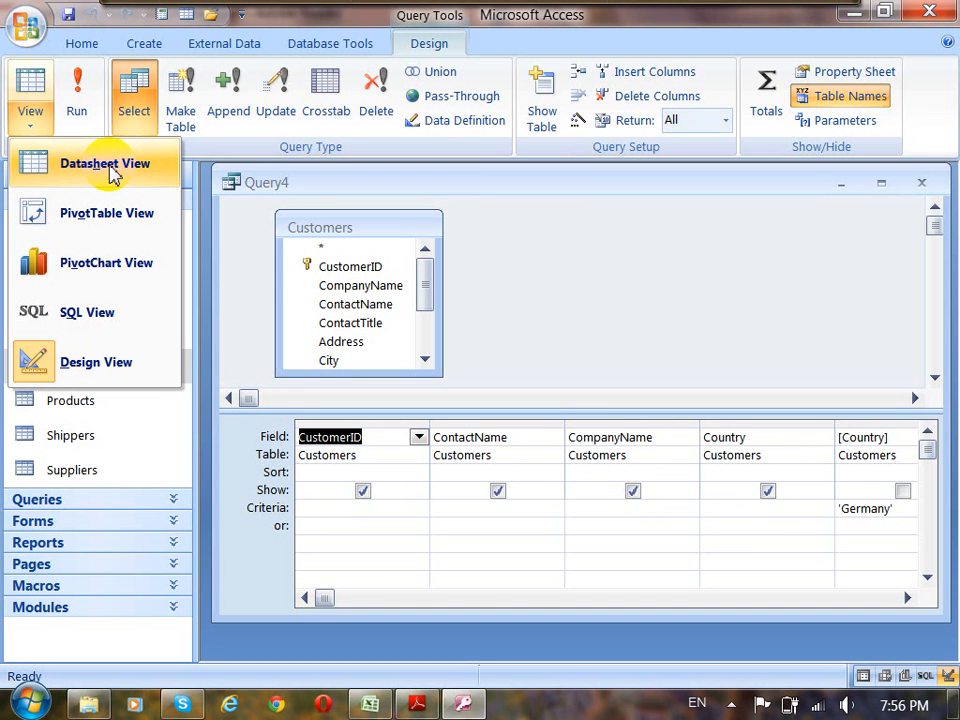
pyautogui.click(679, 252)
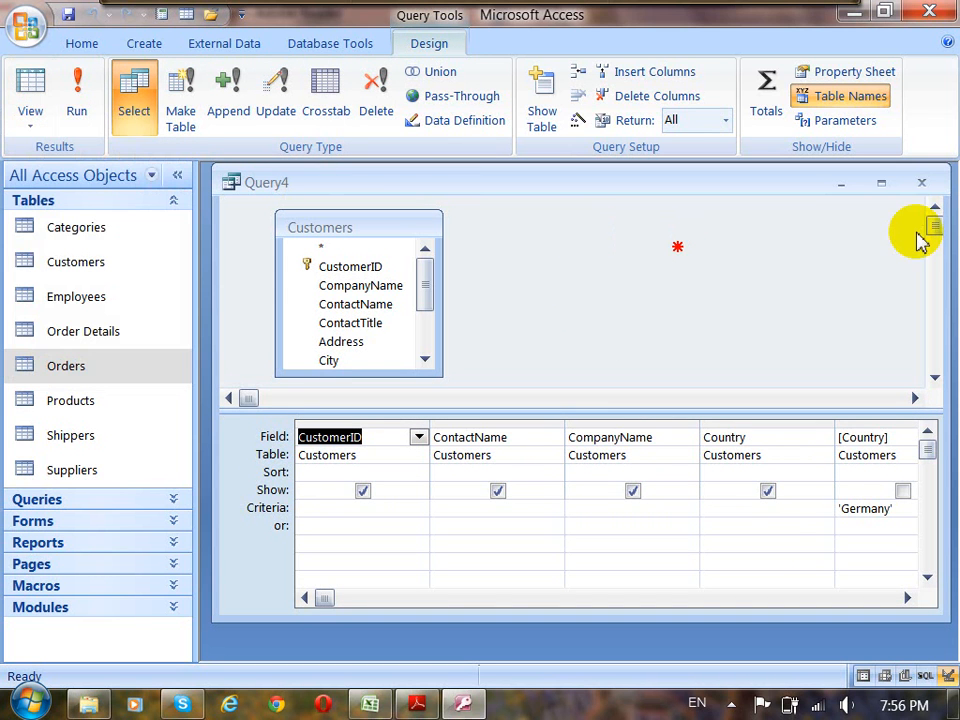
pyautogui.click(36, 129)
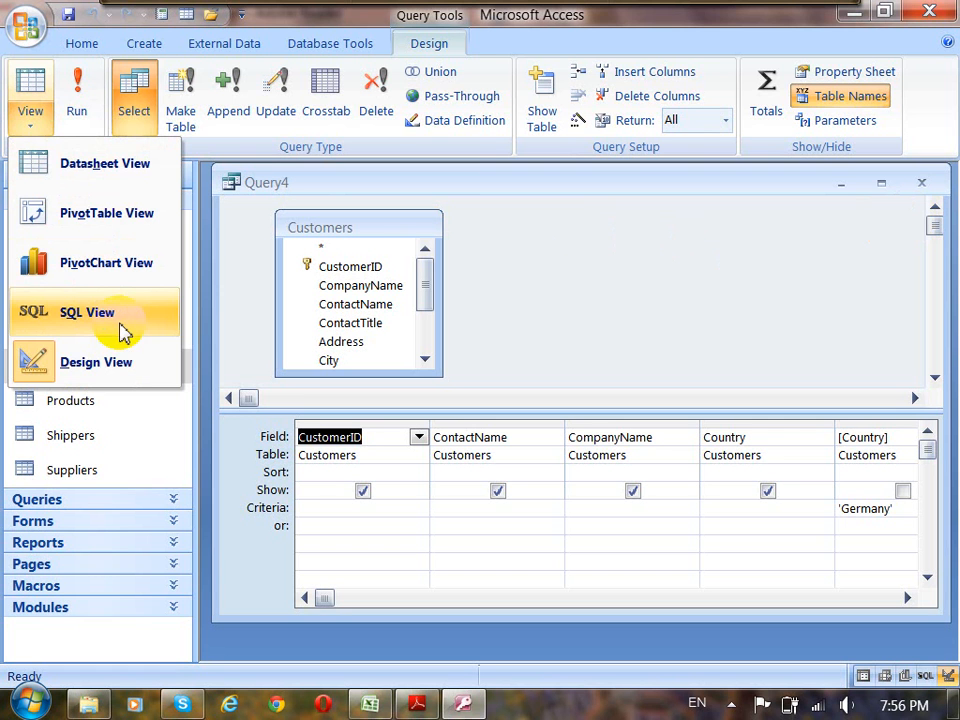
pyautogui.click(653, 313)
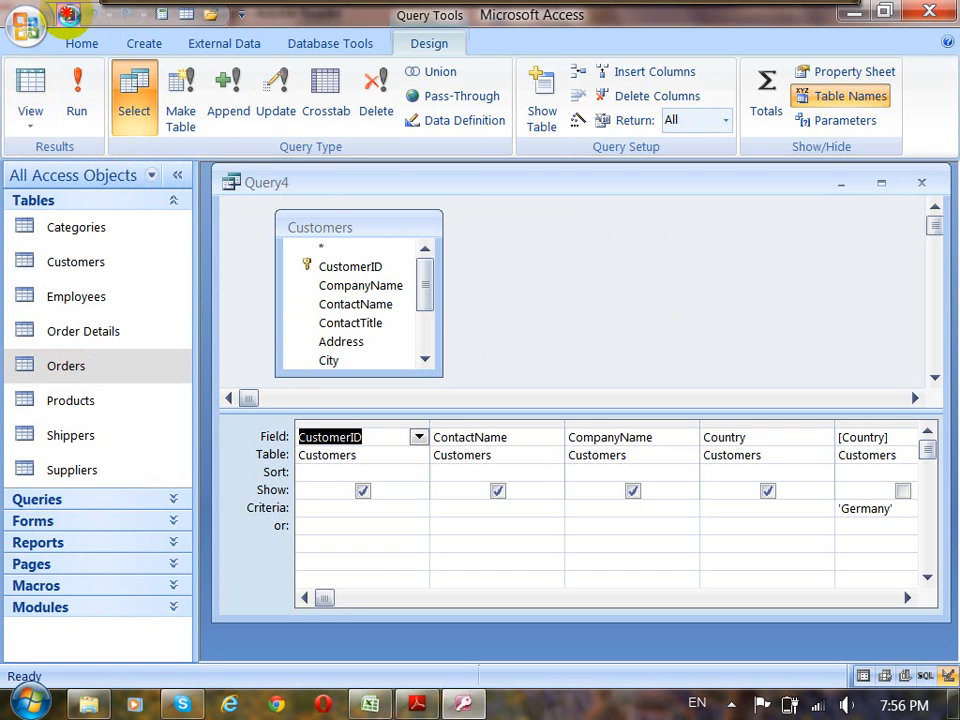
# Save the query under the suggested name Query4 and close it.
pyautogui.click(68, 14)
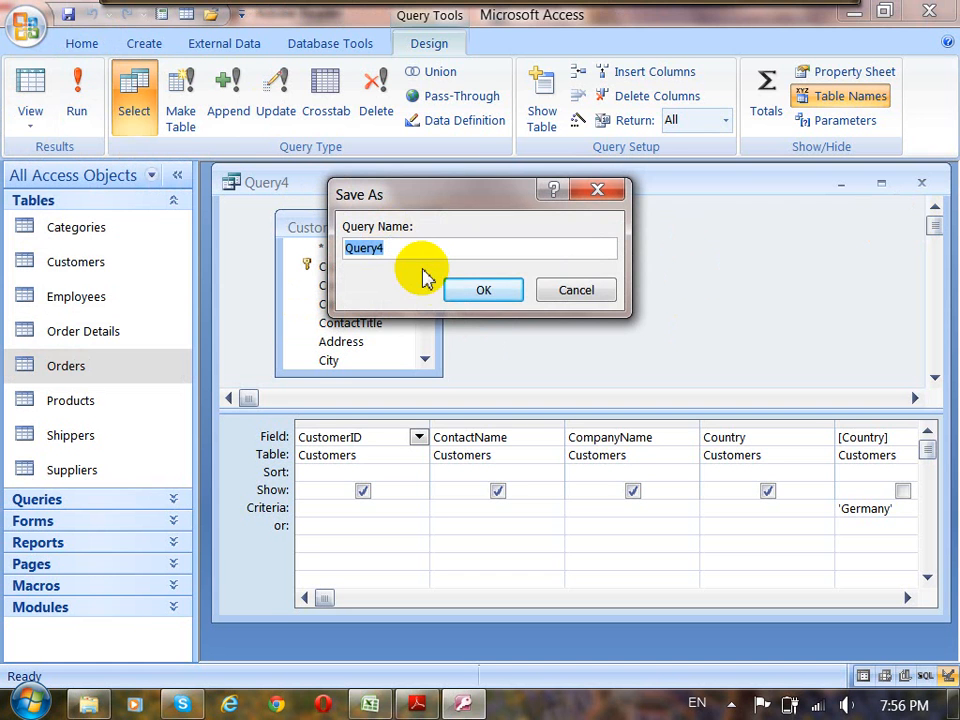
pyautogui.click(476, 286)
pyautogui.click(921, 183)
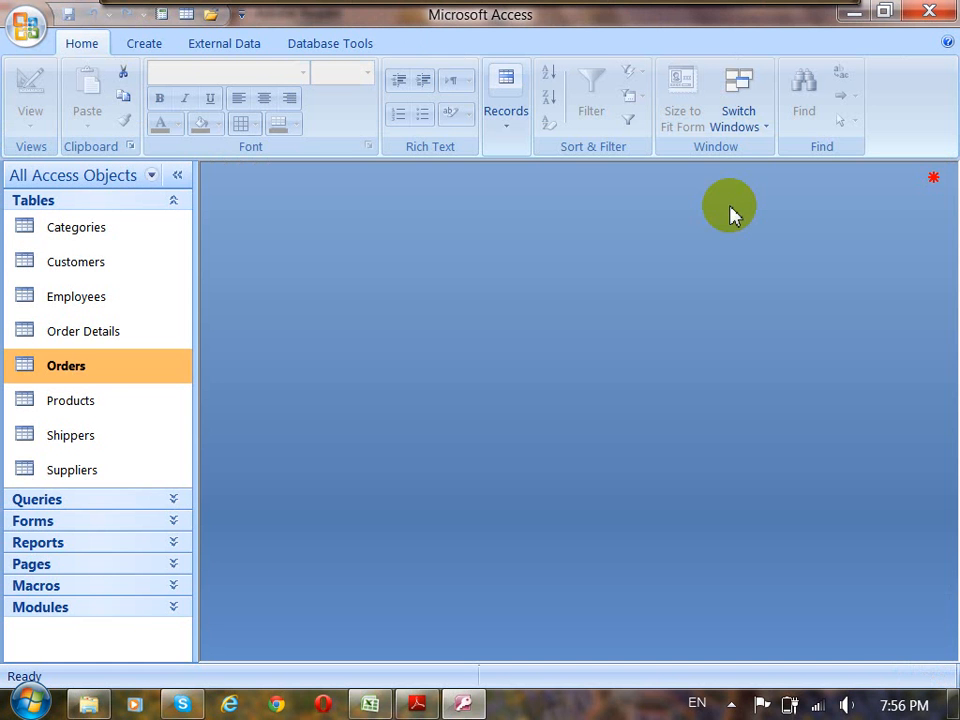
# Collapse the Tables group, expand the Queries group, and widen the object list to show full query names.
pyautogui.click(187, 201)
pyautogui.click(176, 222)
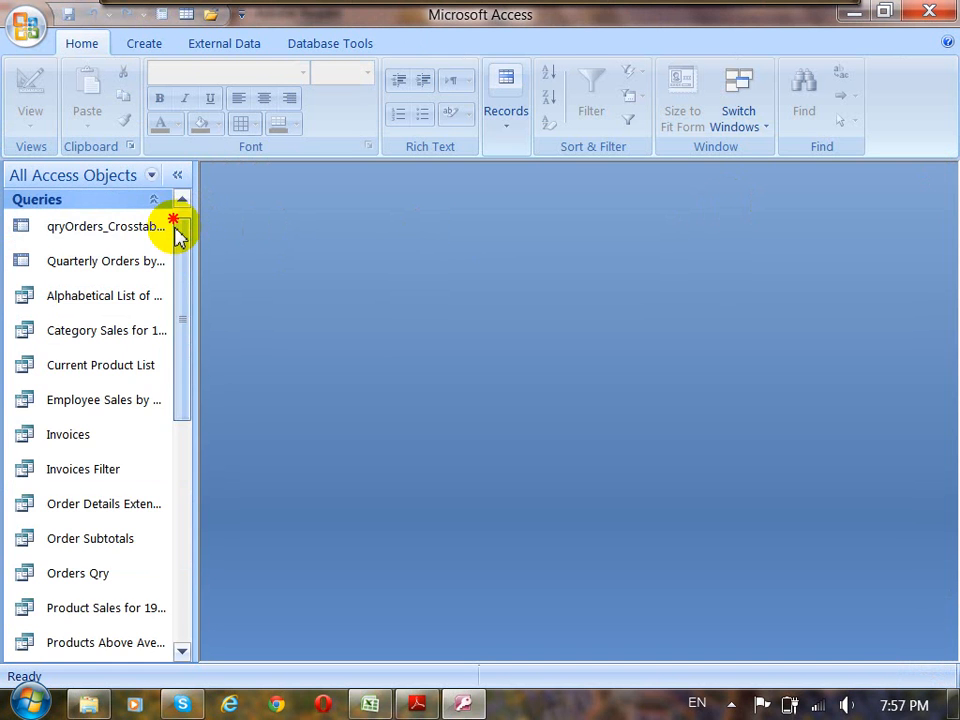
pyautogui.moveTo(182, 262); pyautogui.dragTo(187, 345)
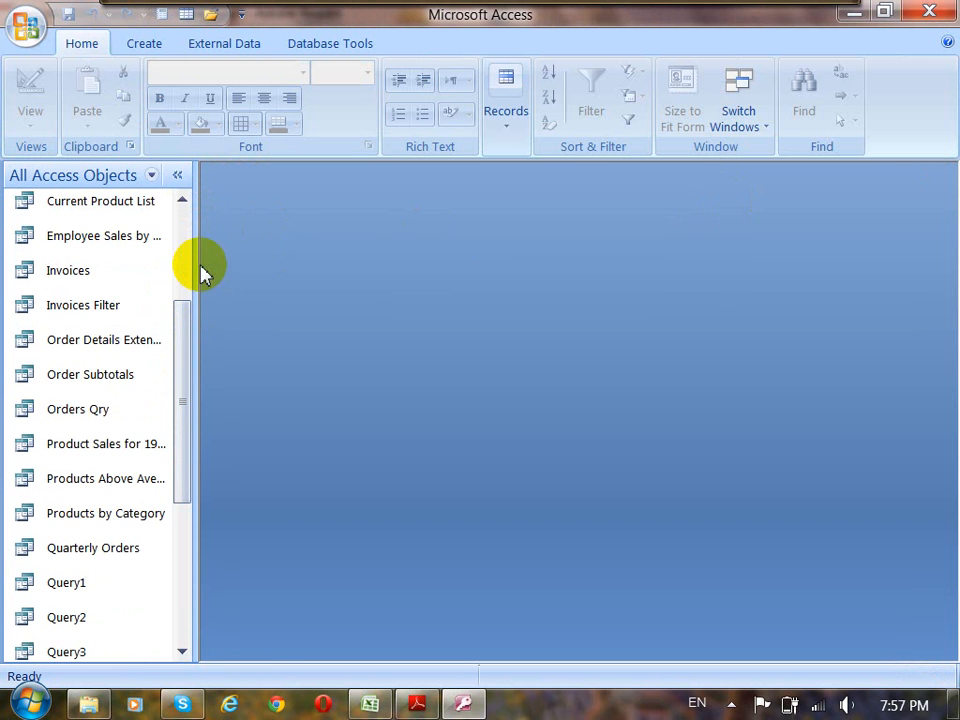
pyautogui.moveTo(197, 267); pyautogui.dragTo(272, 272)
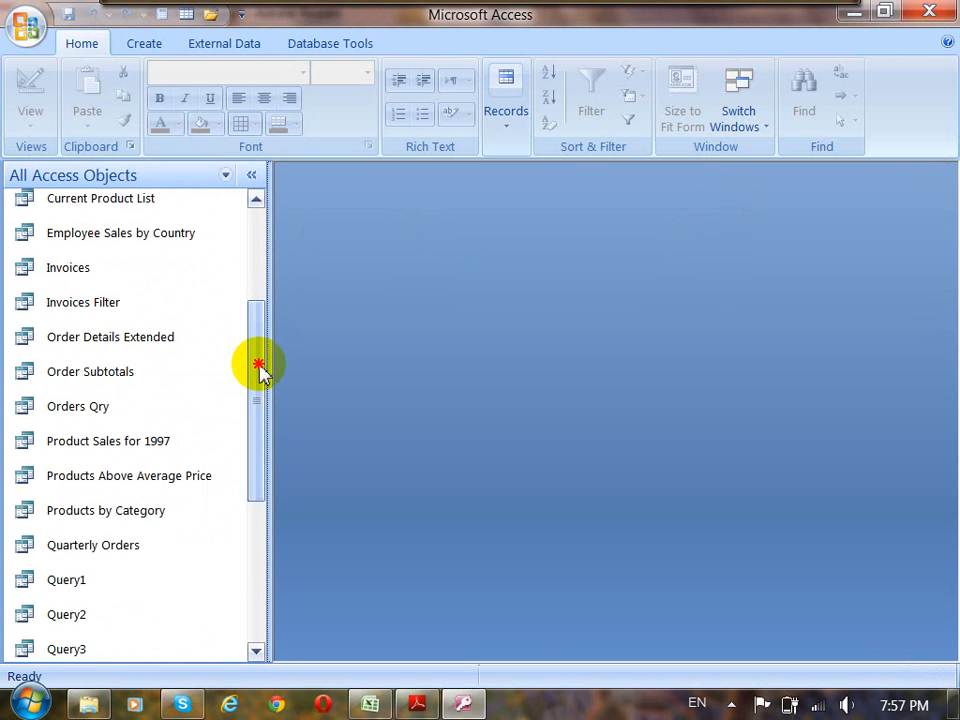
pyautogui.moveTo(261, 369); pyautogui.dragTo(257, 439)
# Open the saved Query4 in Design View.
pyautogui.click(70, 516)
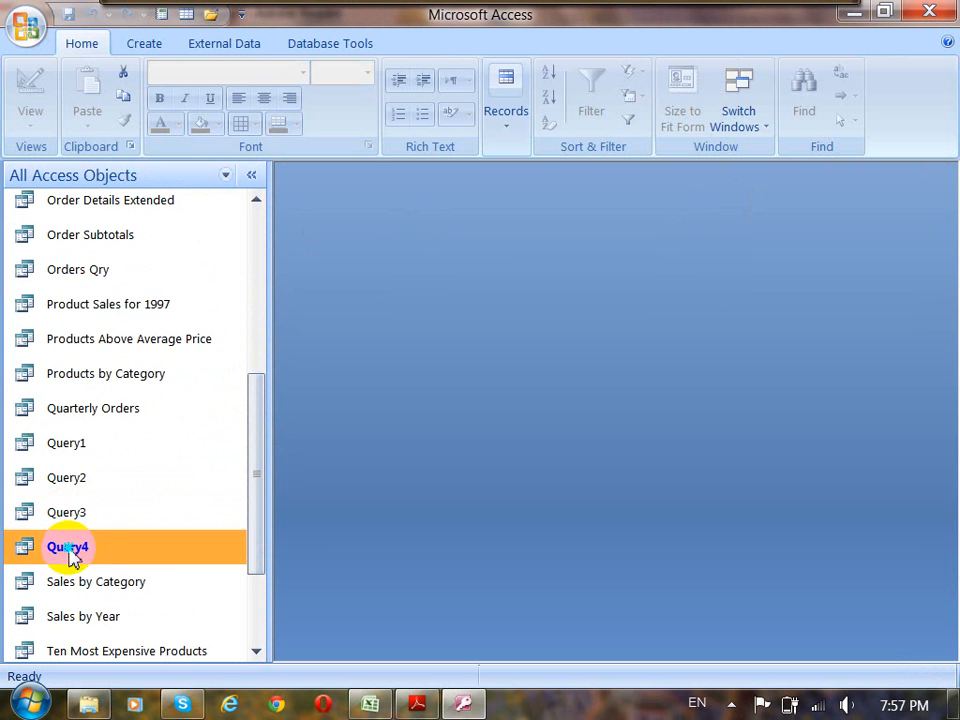
pyautogui.rightClick(68, 556)
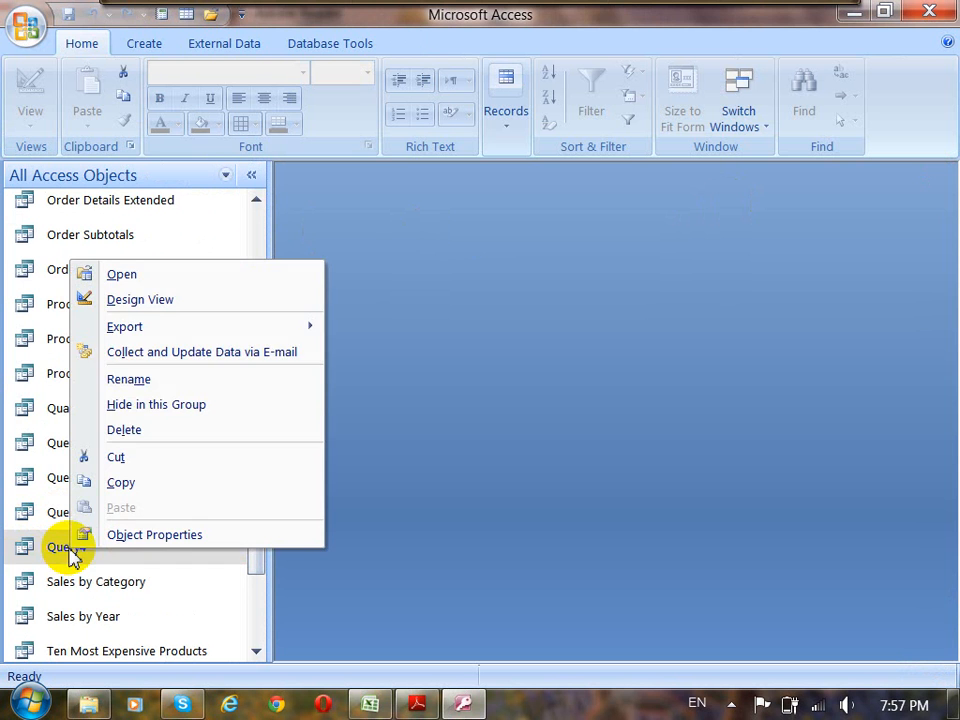
pyautogui.click(143, 304)
pyautogui.click(740, 285)
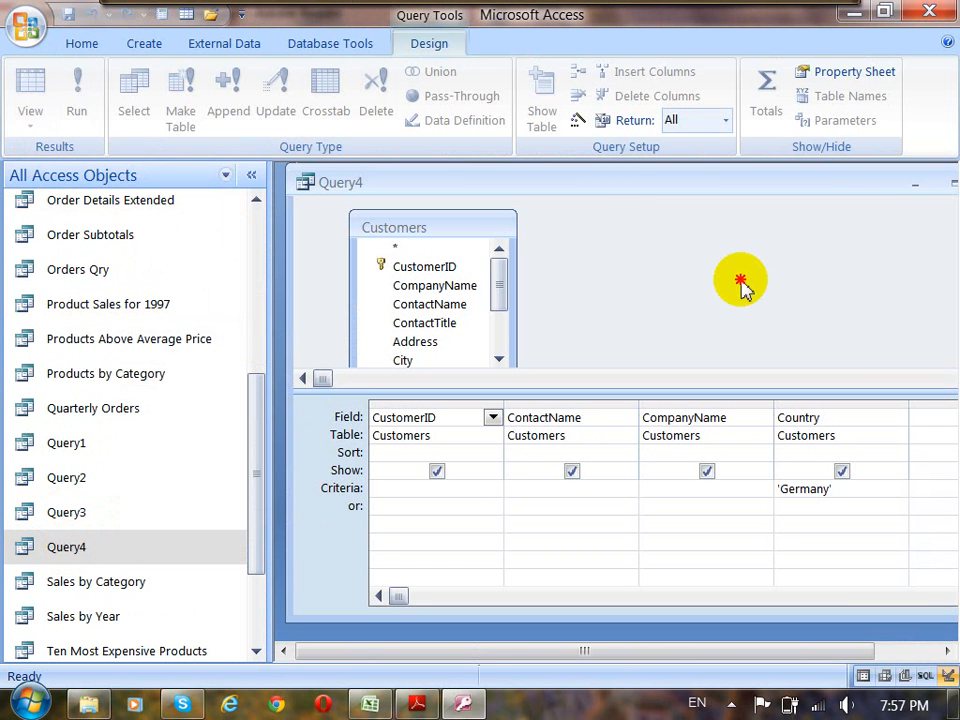
# Review Query4 in SQL View and close the query window.
pyautogui.click(30, 112)
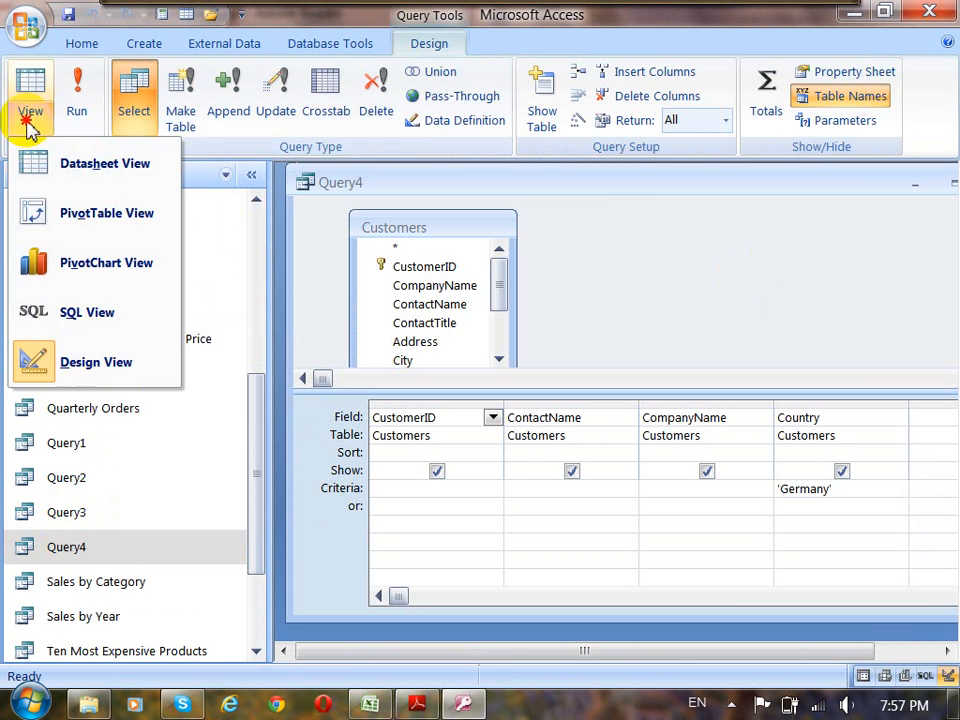
pyautogui.click(87, 313)
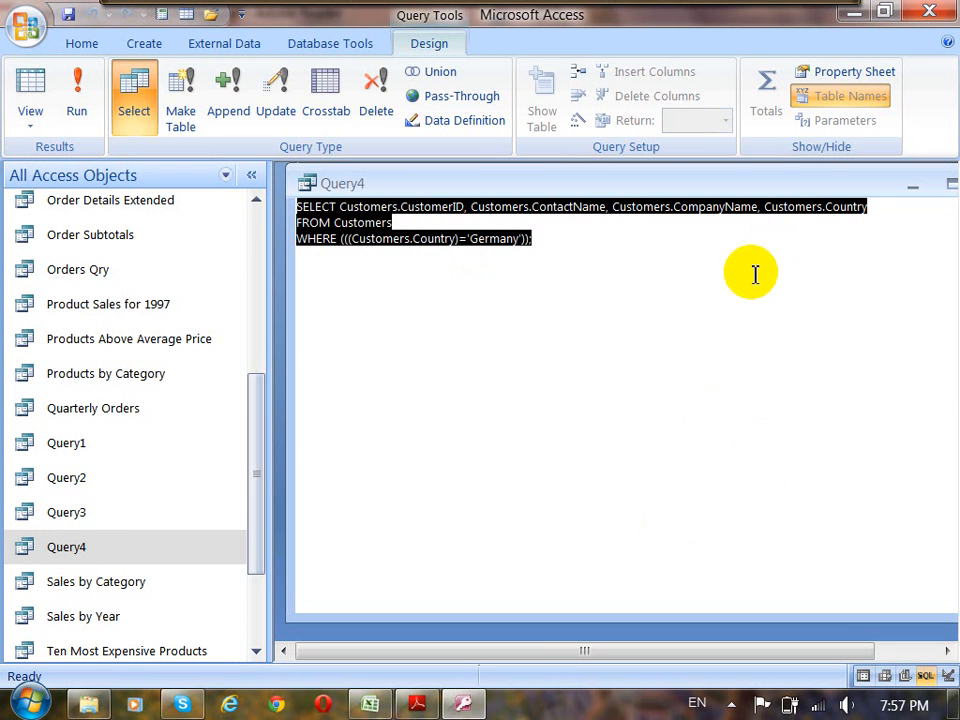
pyautogui.doubleClick(776, 186)
pyautogui.moveTo(754, 204); pyautogui.dragTo(664, 199)
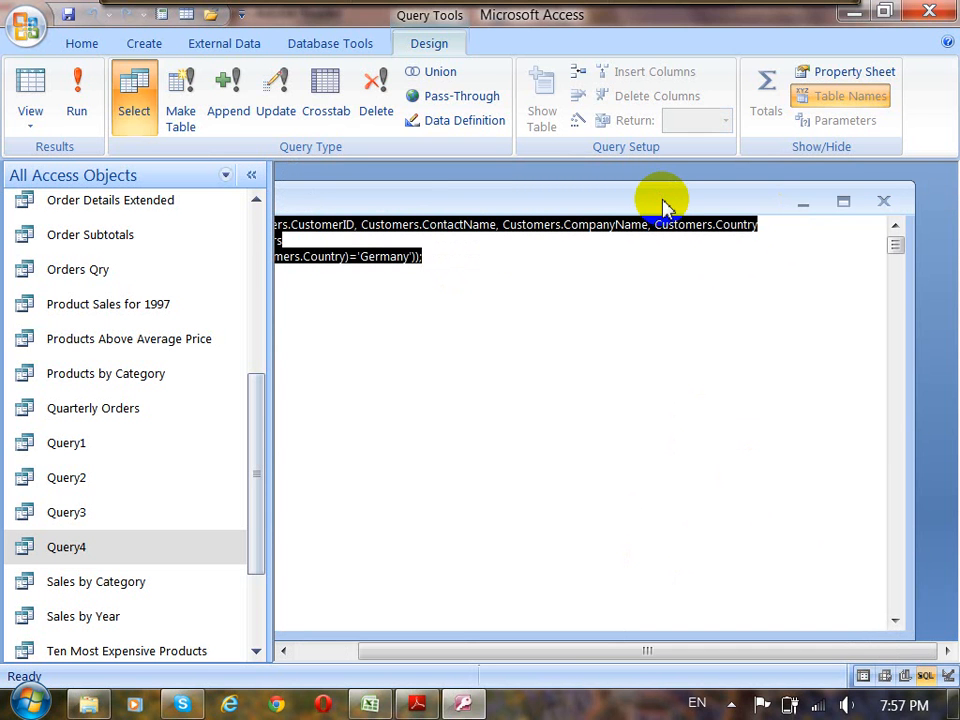
pyautogui.click(884, 204)
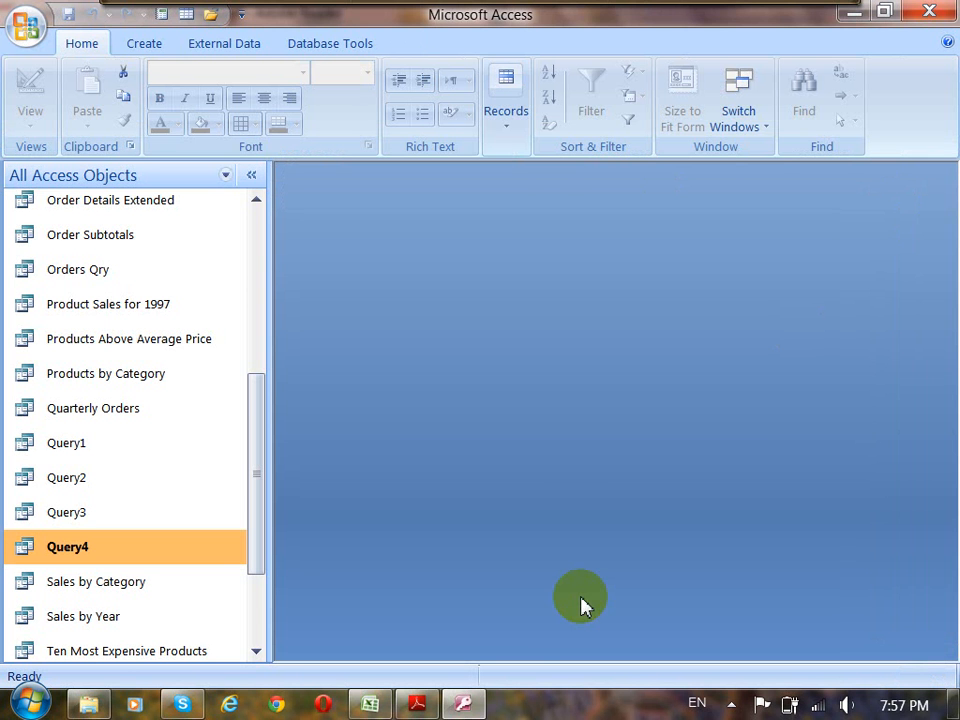
# Switch to the Access 2007 notes in Adobe Reader and review the SELECT statement syntax and the SQL lab exercises on page 71.
pyautogui.click(417, 704)
pyautogui.scroll(-10, 462, 580)
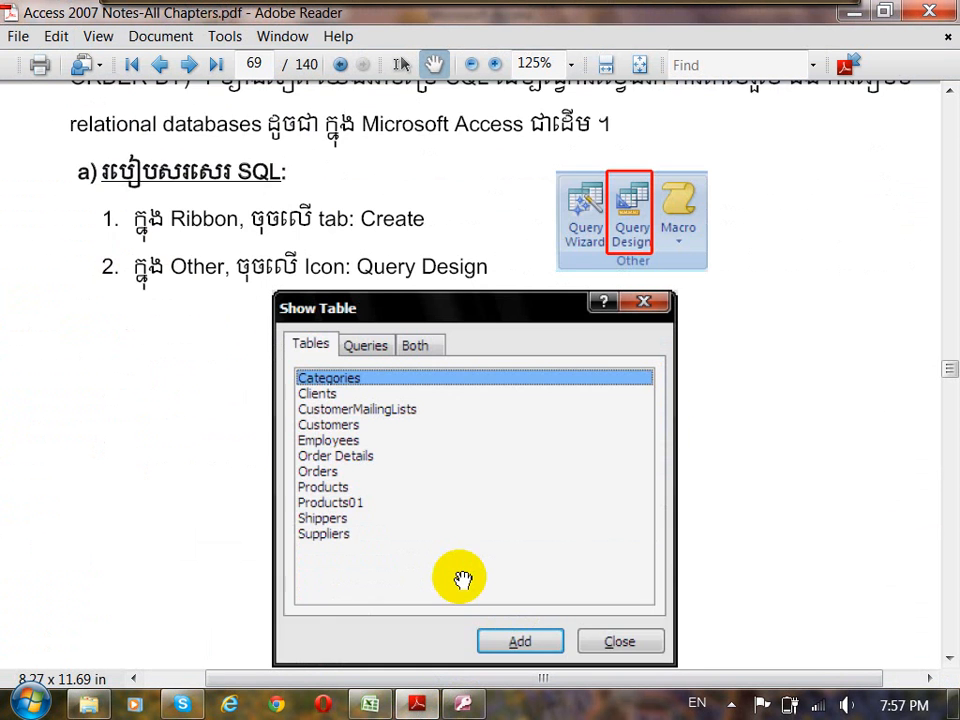
pyautogui.scroll(-15, 462, 580)
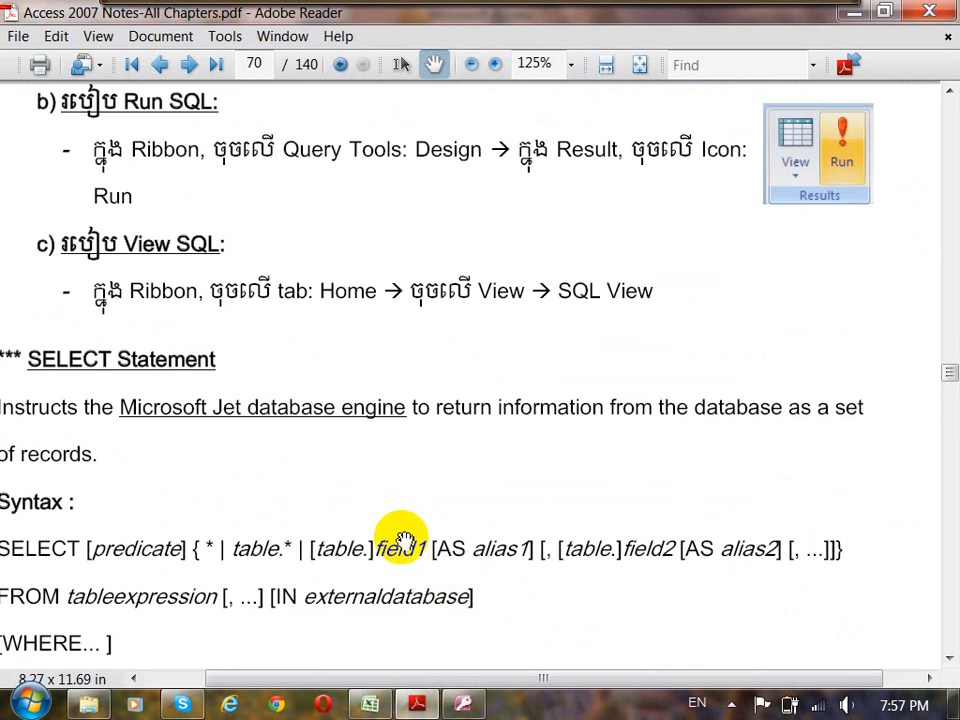
pyautogui.moveTo(401, 538); pyautogui.dragTo(460, 300)
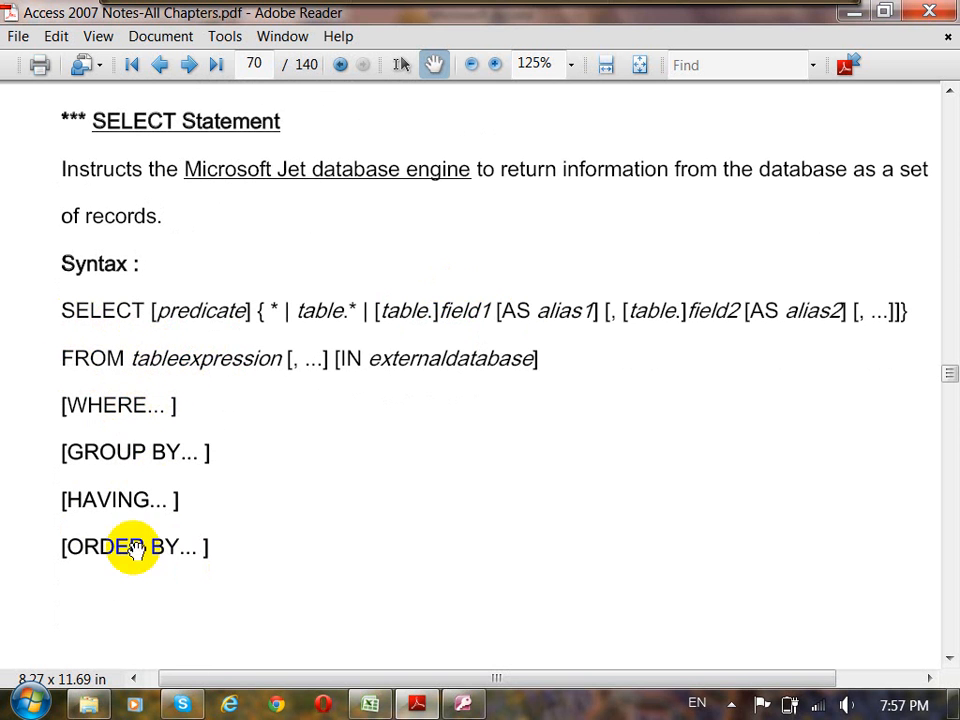
pyautogui.scroll(-3, 260, 495)
pyautogui.scroll(-15, 307, 529)
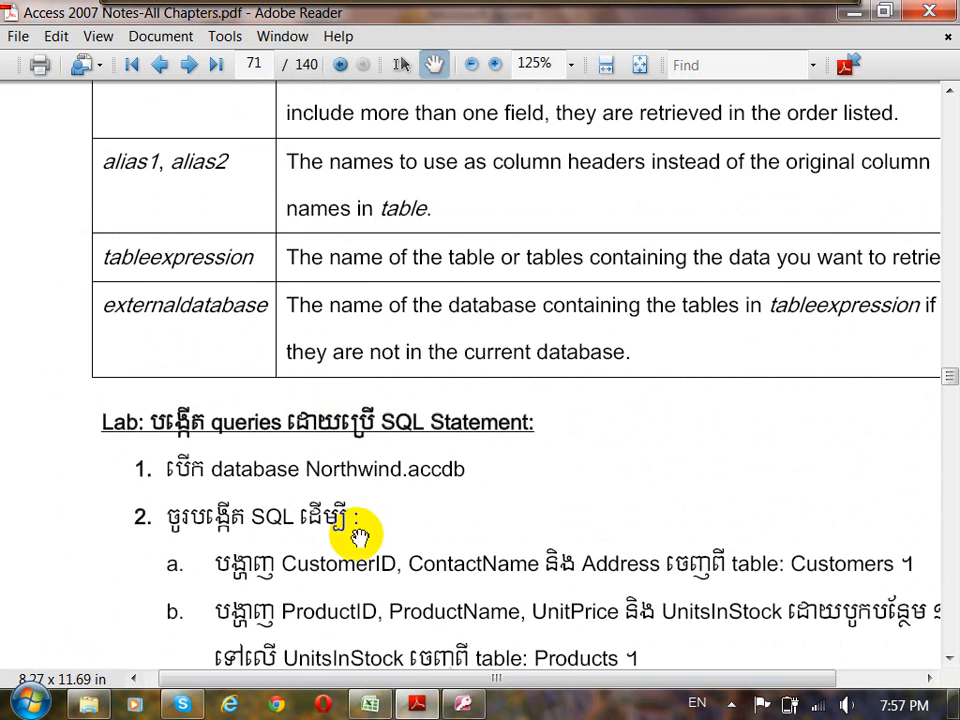
pyautogui.moveTo(542, 508); pyautogui.dragTo(497, 225)
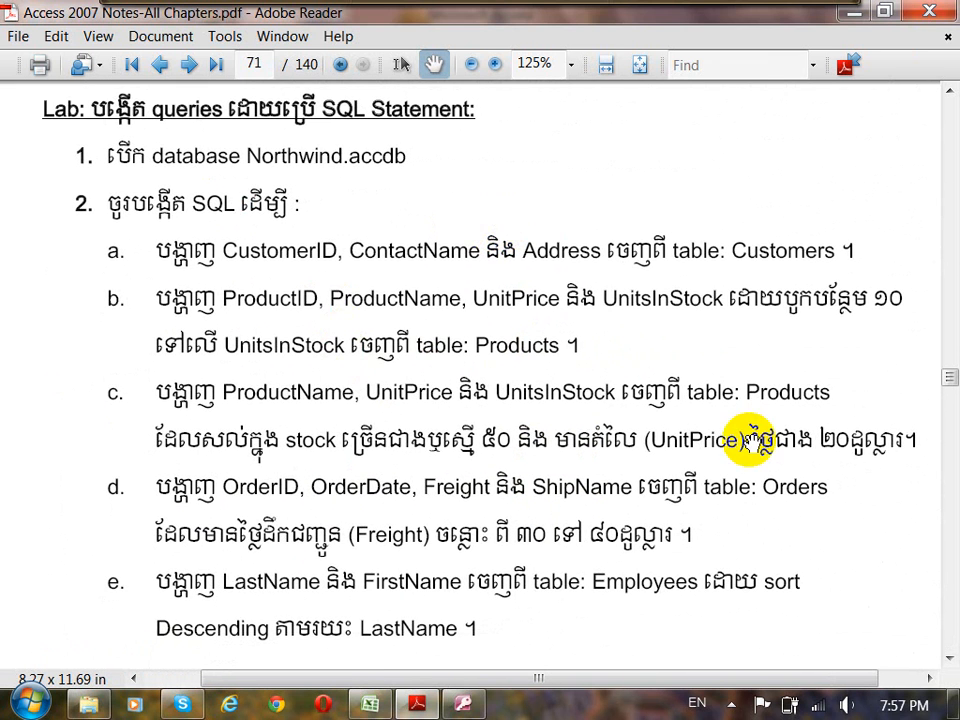
# Go back in the notes to section 3.9 and review the instructions for creating and running a Parameter Query.
pyautogui.moveTo(948, 380); pyautogui.dragTo(950, 356)
pyautogui.scroll(15, 679, 443)
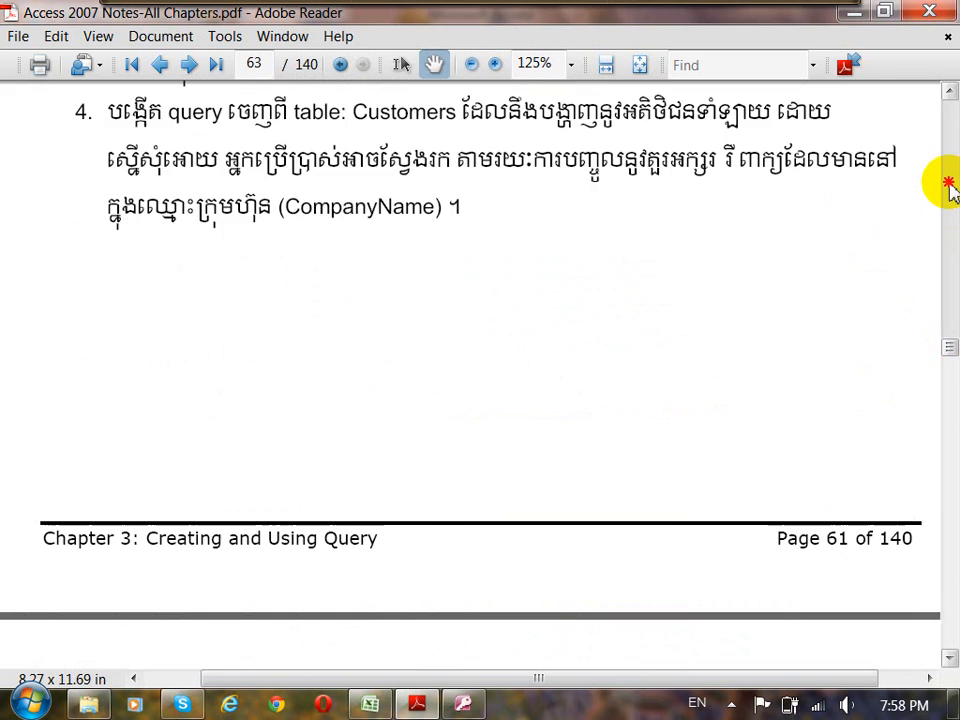
pyautogui.click(949, 184)
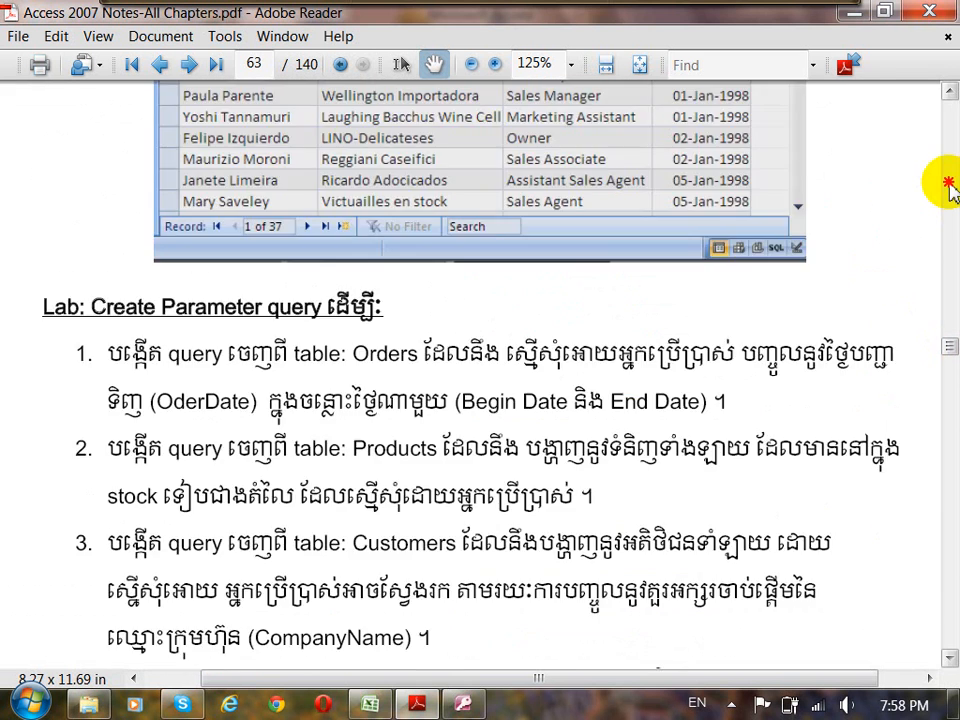
pyautogui.click(949, 184)
pyautogui.click(949, 184)
pyautogui.click(949, 184)
pyautogui.click(949, 184)
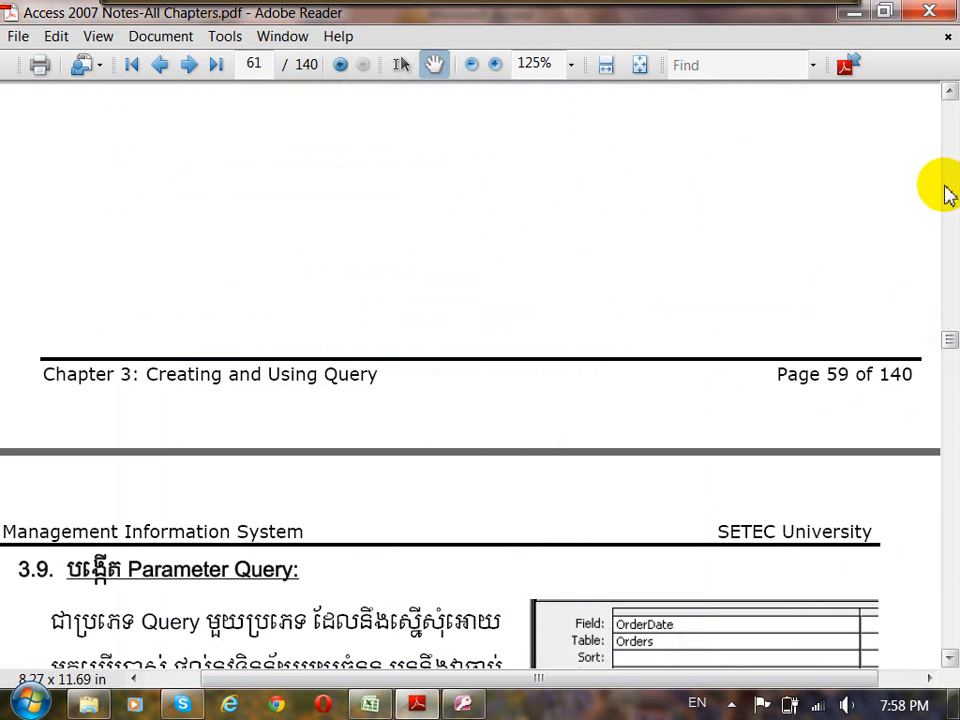
pyautogui.moveTo(484, 606); pyautogui.dragTo(536, 396)
pyautogui.scroll(-6, 536, 396)
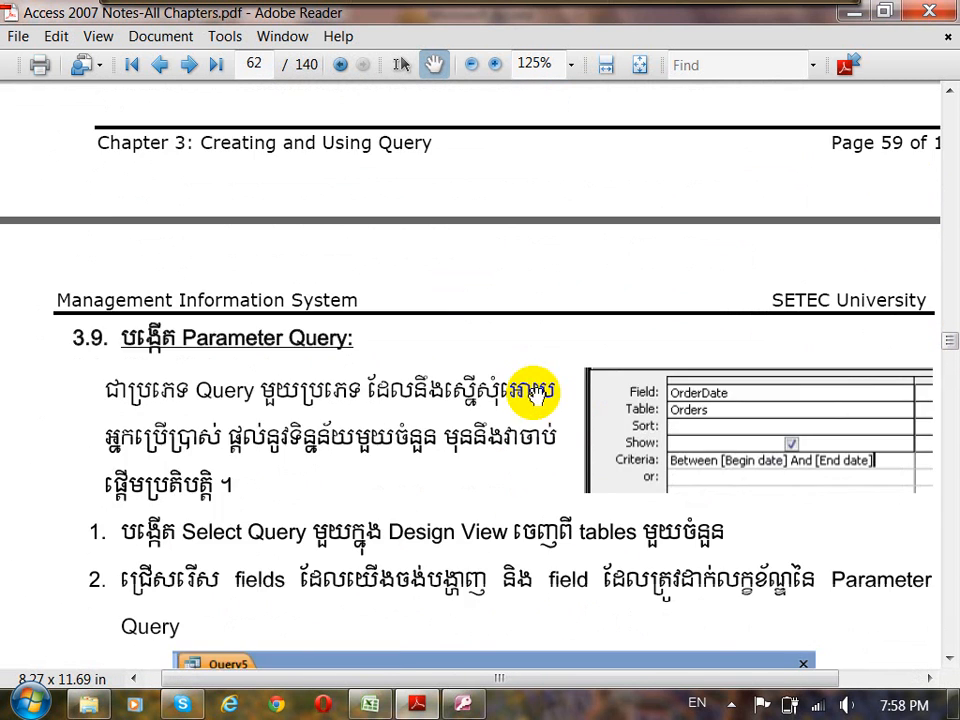
pyautogui.scroll(-18, 528, 530)
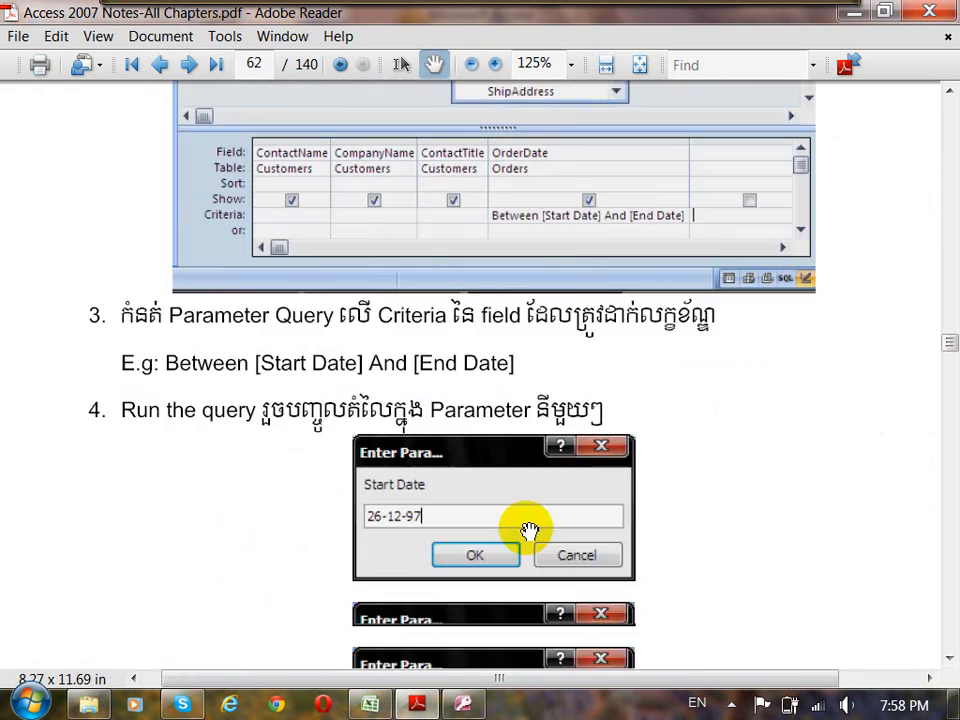
pyautogui.scroll(-18, 529, 530)
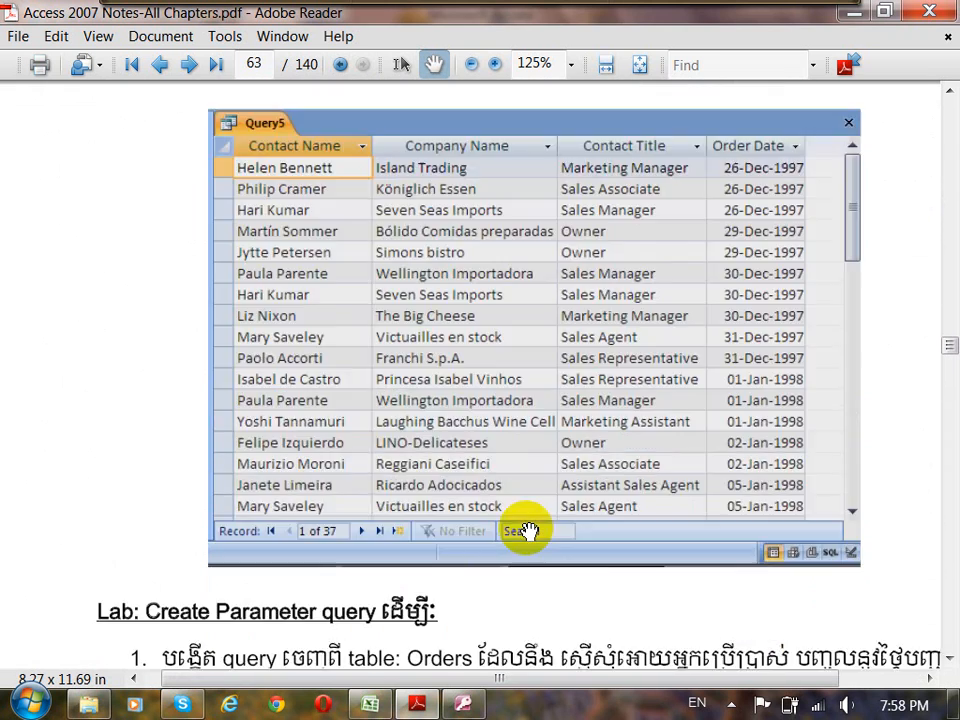
# Read the four exercises of the Create Parameter query lab on page 63.
pyautogui.scroll(-2, 669, 364)
pyautogui.hscroll(1, 669, 364)
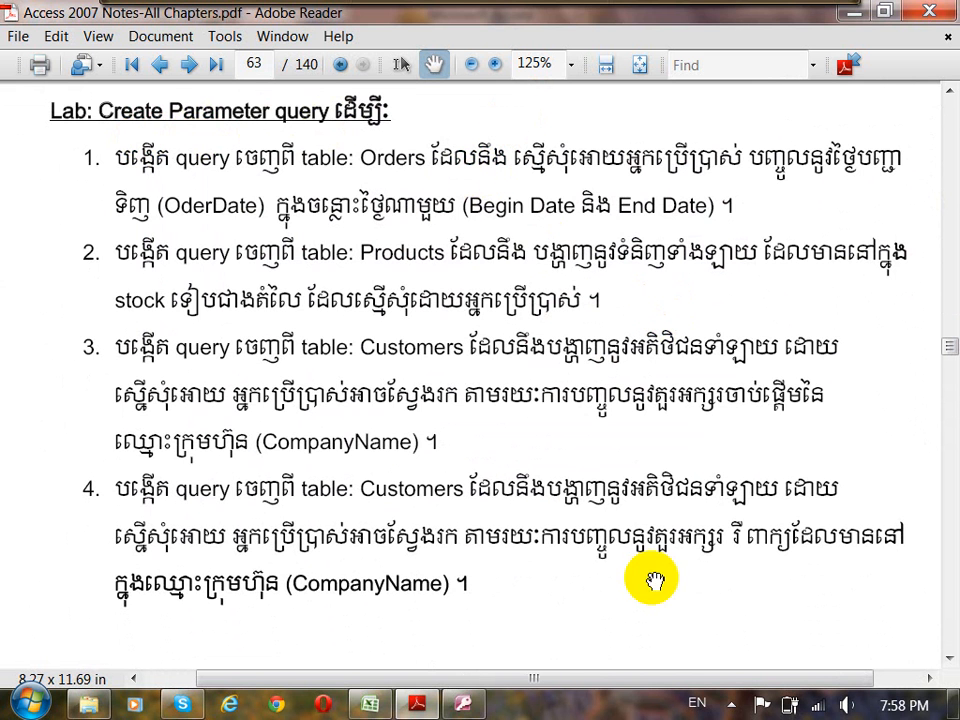
pyautogui.moveTo(658, 589); pyautogui.dragTo(660, 540)
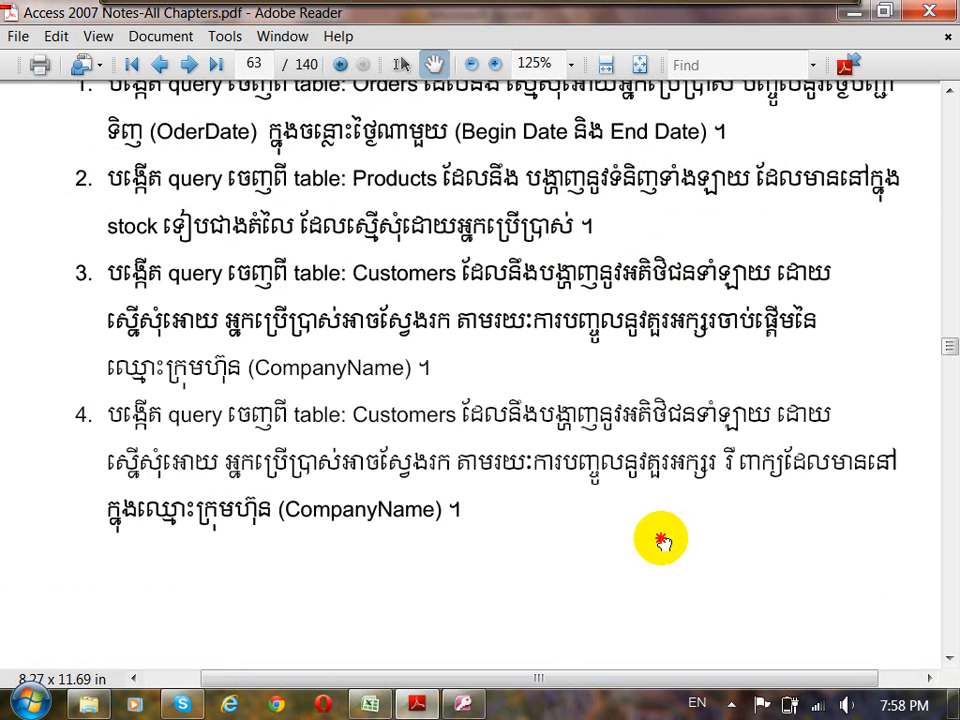
pyautogui.moveTo(631, 343); pyautogui.dragTo(623, 330)
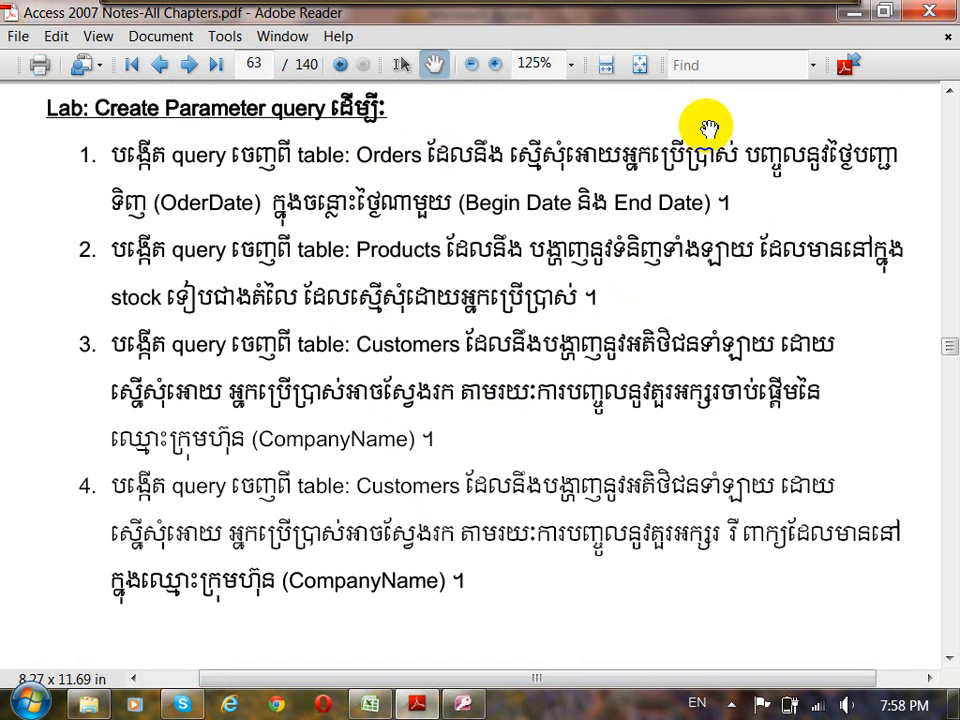
pyautogui.moveTo(540, 6)
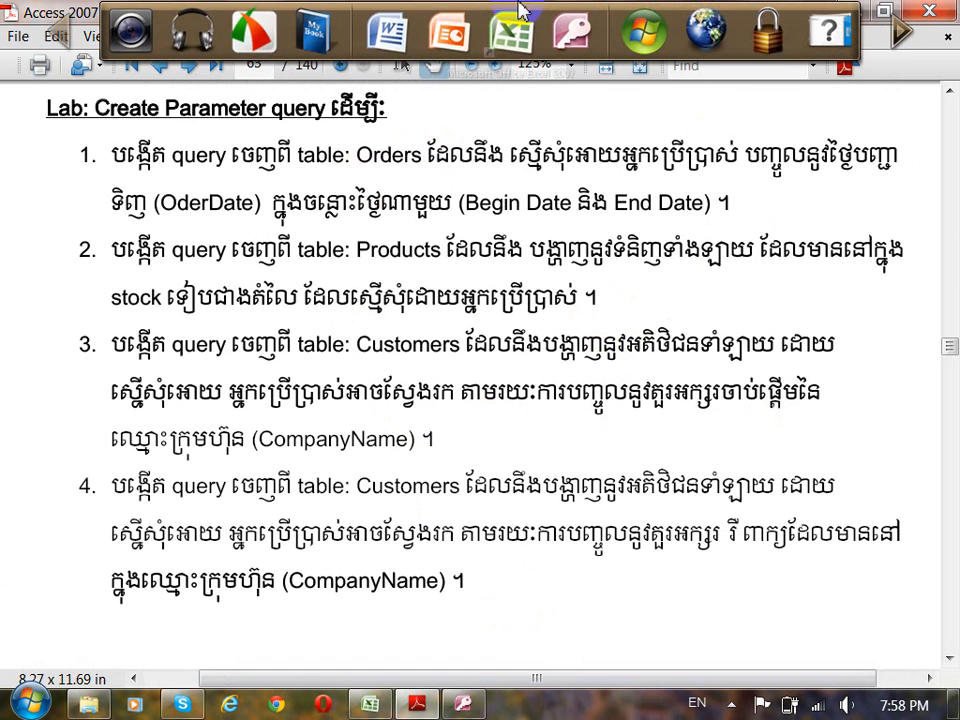